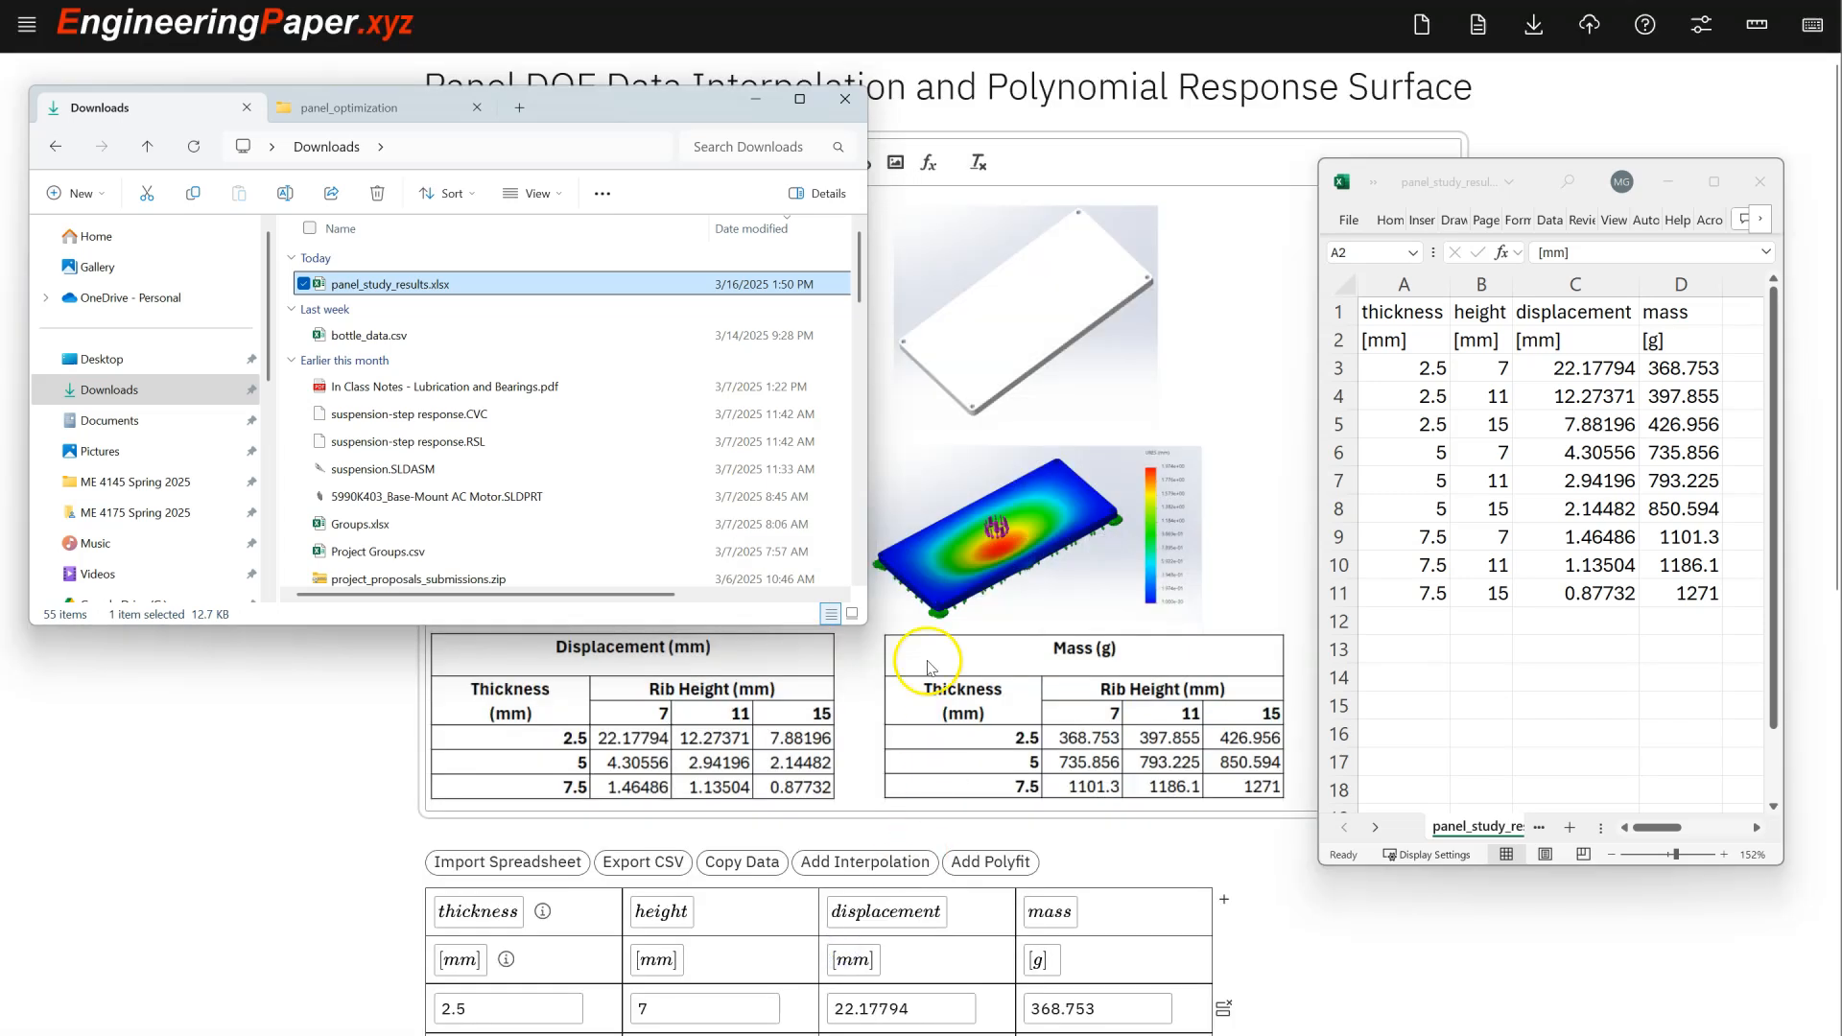
# - Minimize the file browser and Excel windows so the imported data table shows on the sheet
pyautogui.click(755, 97)
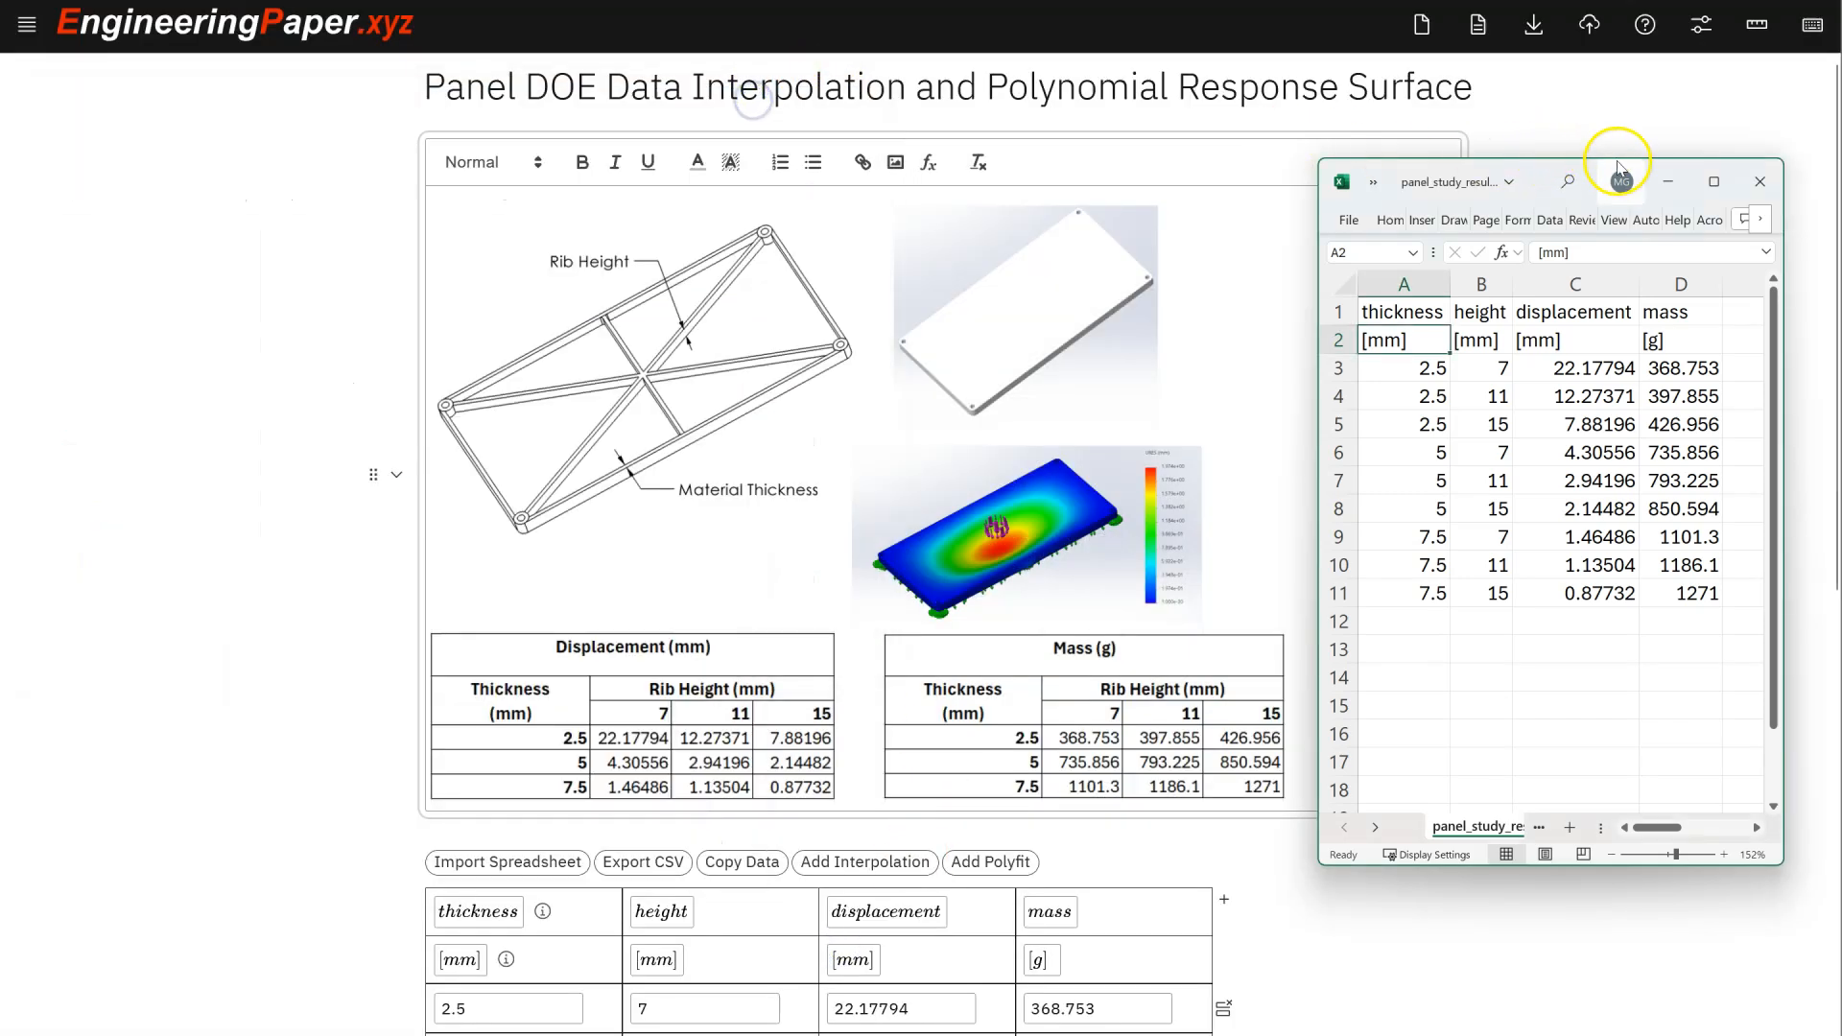
pyautogui.click(1665, 184)
pyautogui.scroll(-5, 1305, 485)
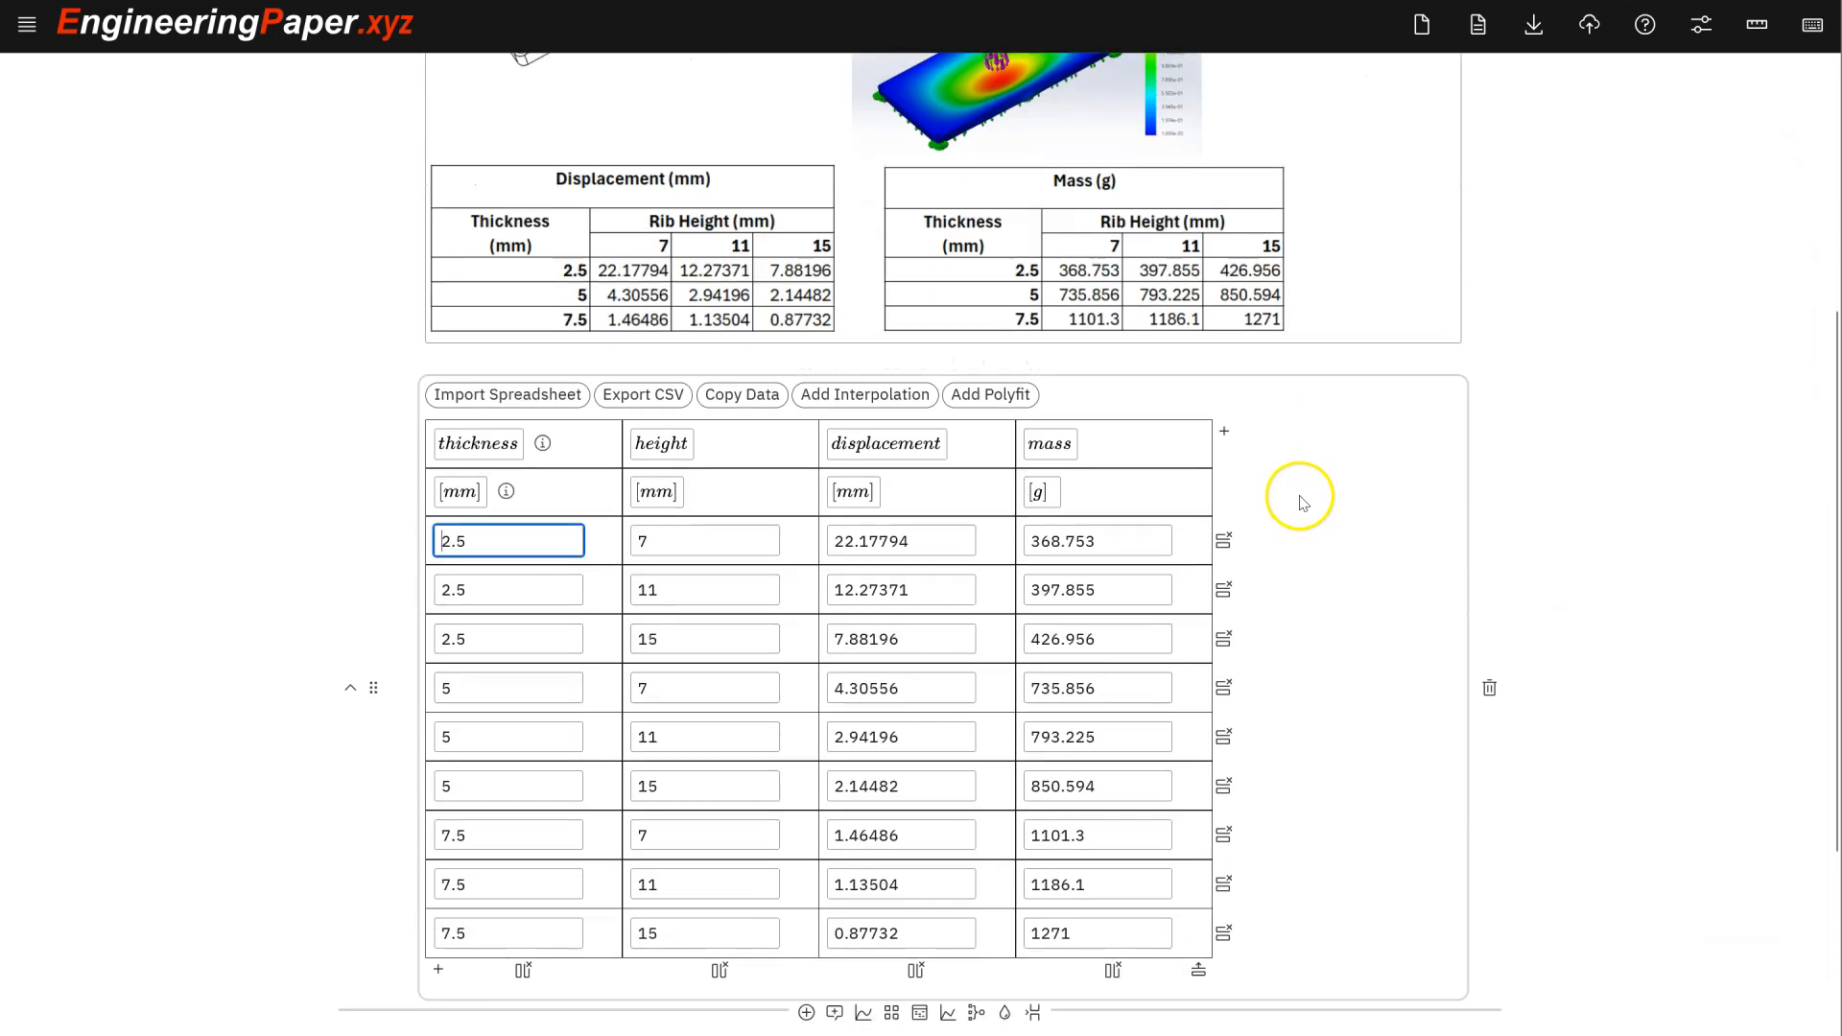
pyautogui.scroll(2, 1286, 495)
pyautogui.scroll(-2, 1246, 383)
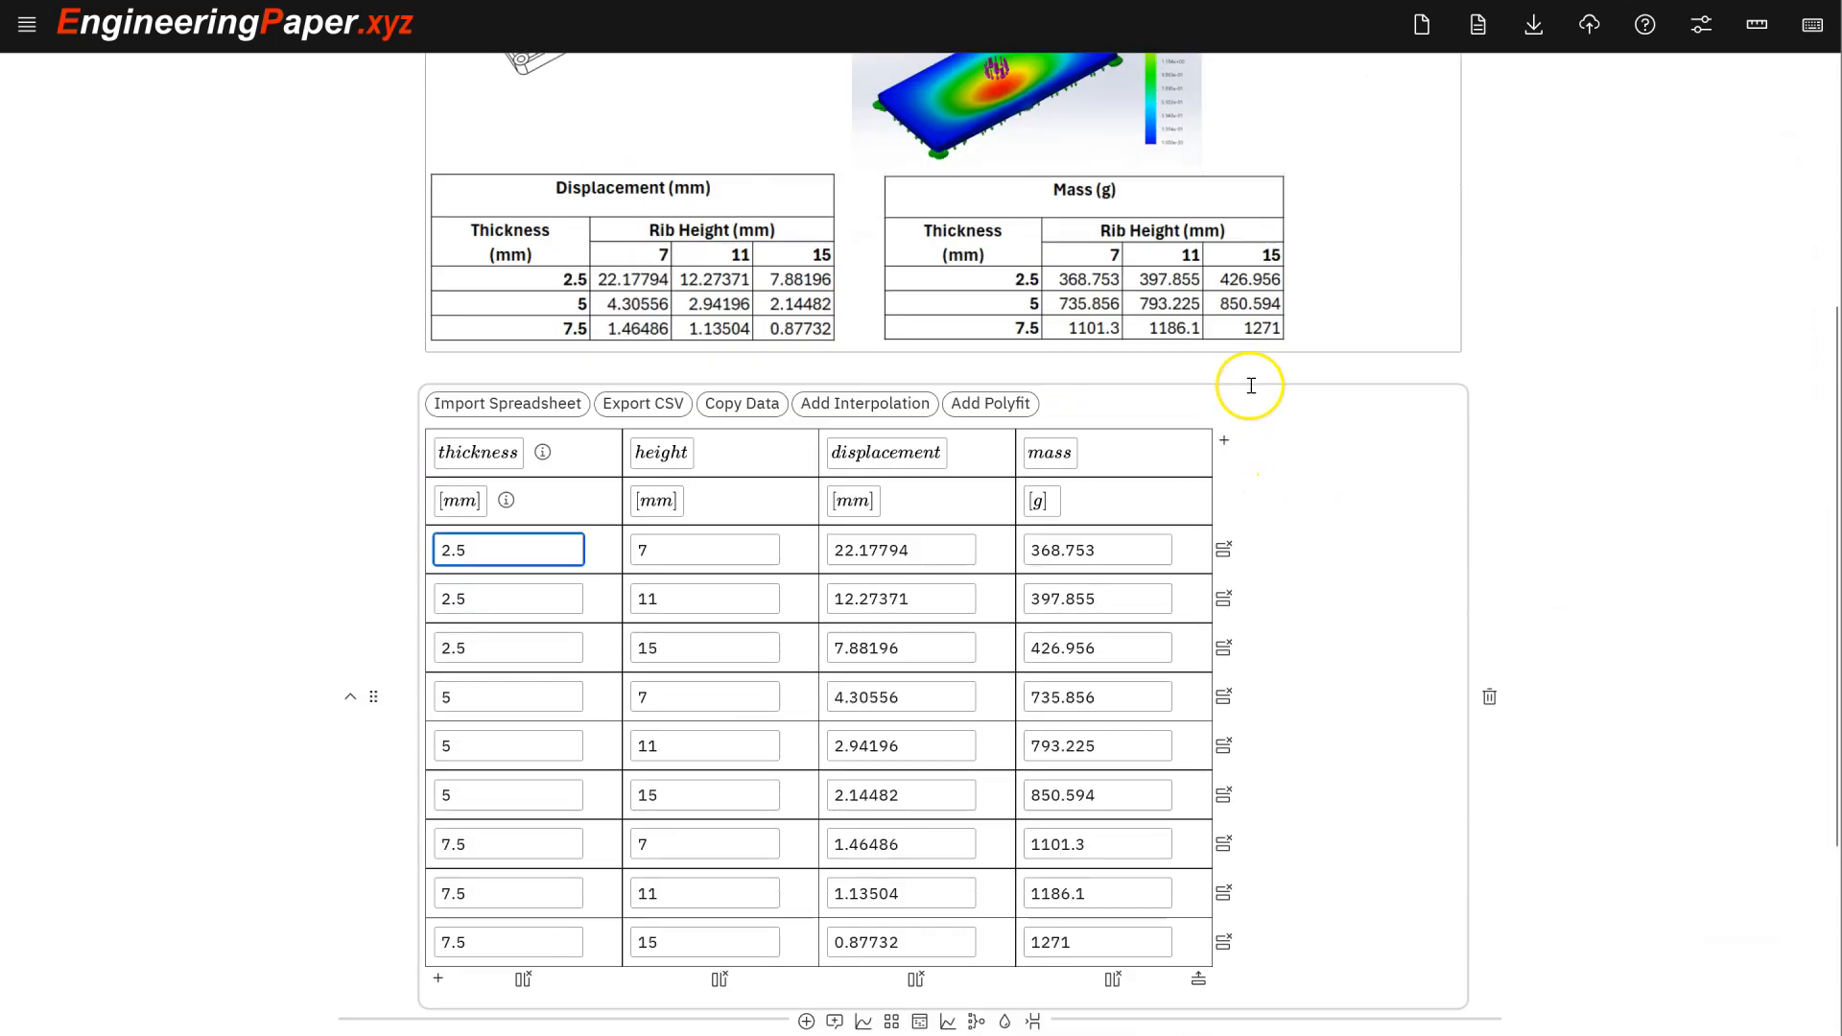
pyautogui.scroll(-1, 1245, 394)
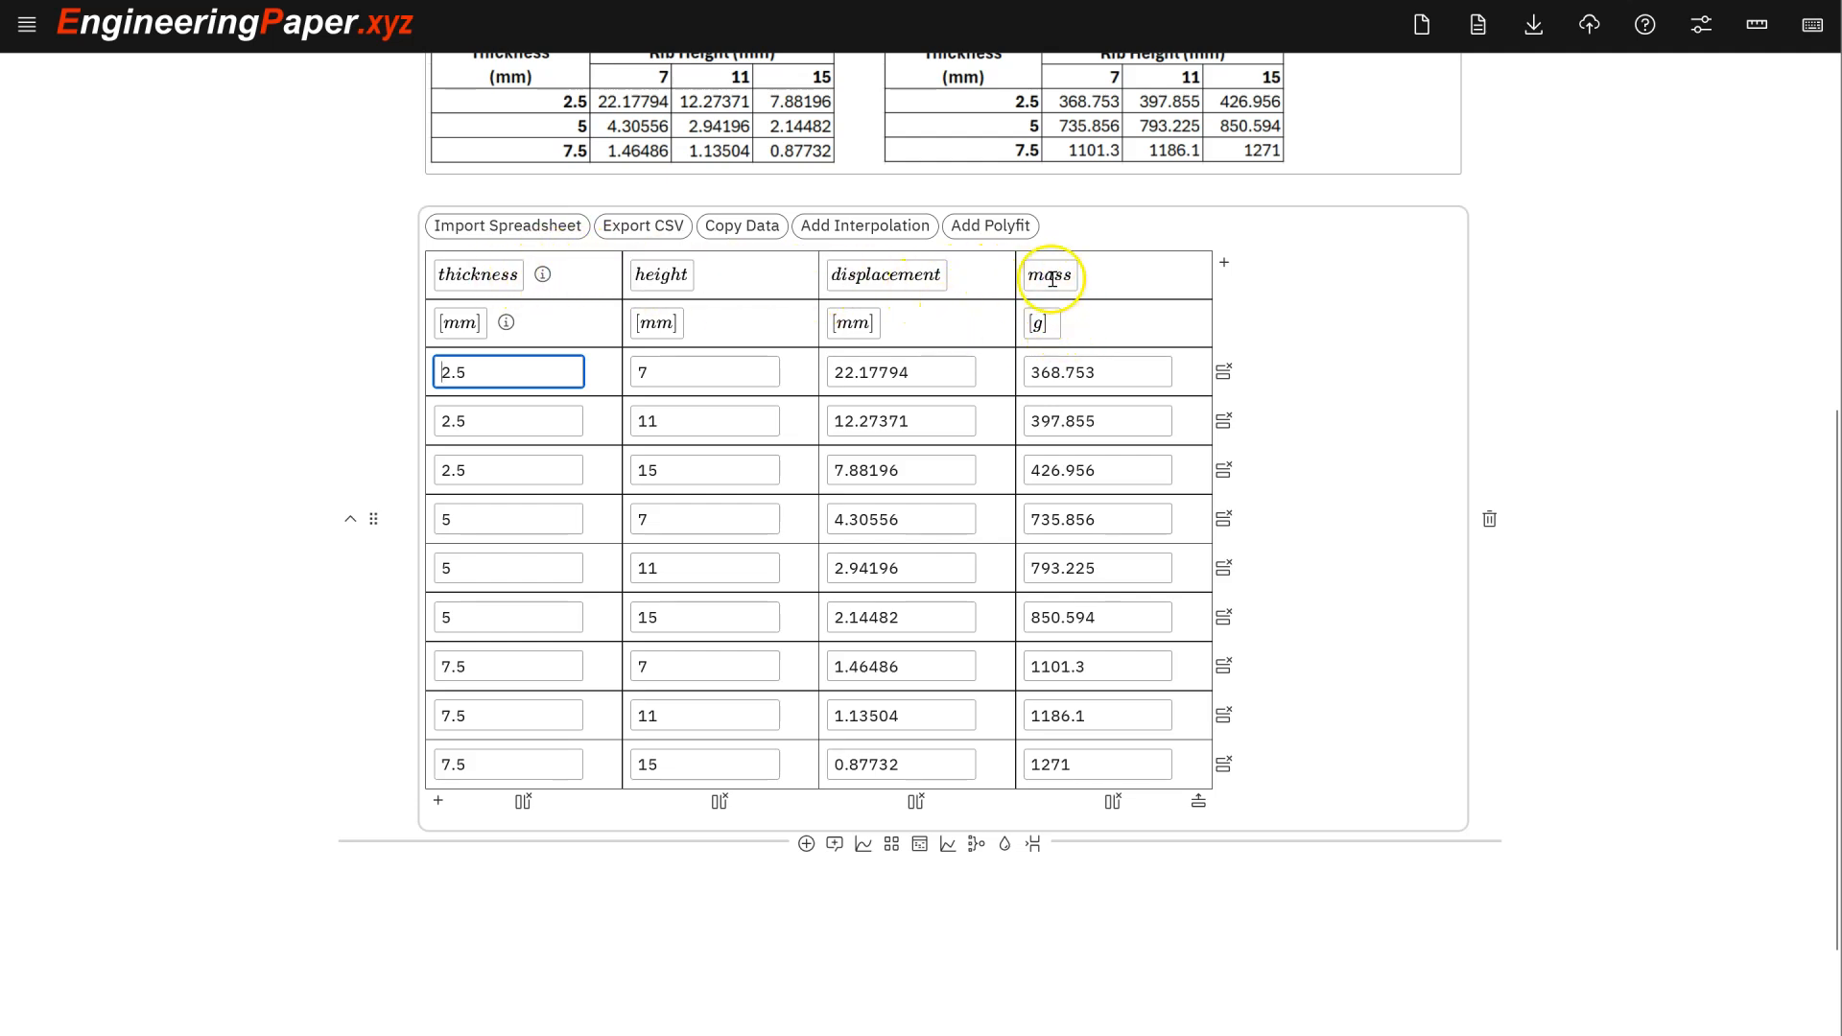
pyautogui.scroll(1, 1054, 283)
pyautogui.scroll(-1, 1055, 284)
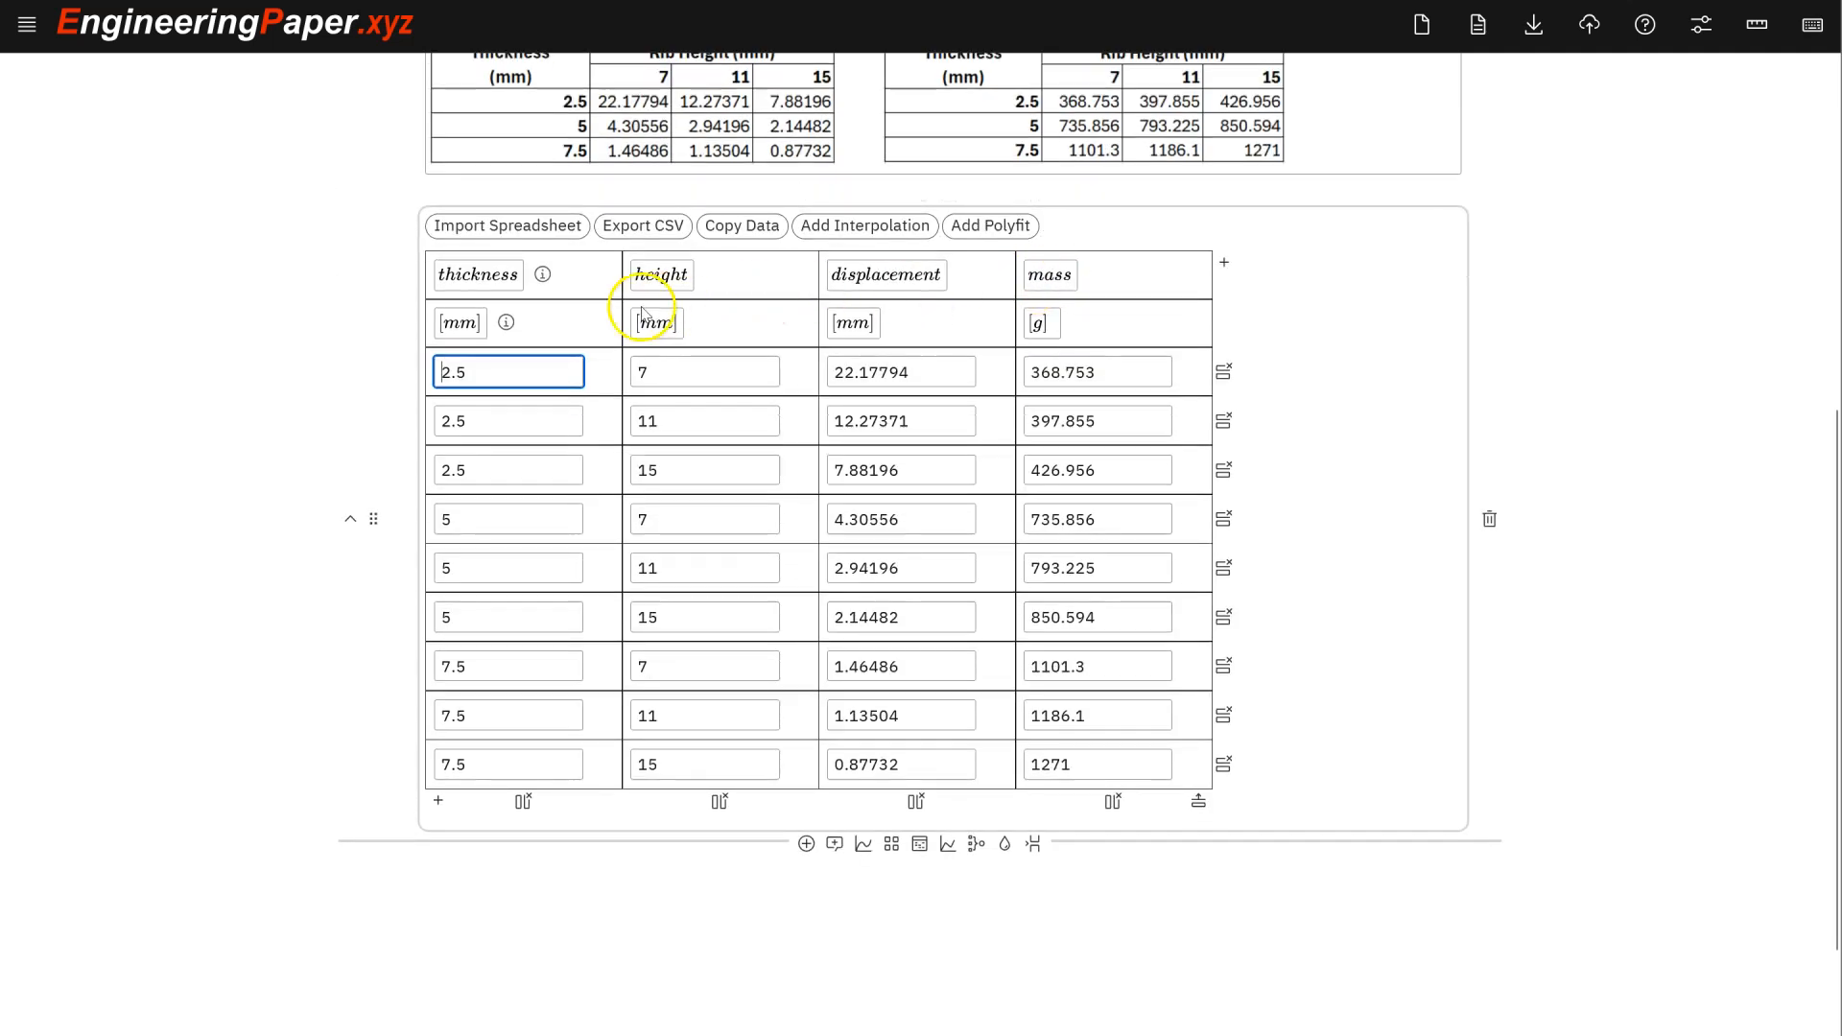
# - Review the nine-row table, checking the thickness mm unit and first thickness value
pyautogui.click(466, 333)
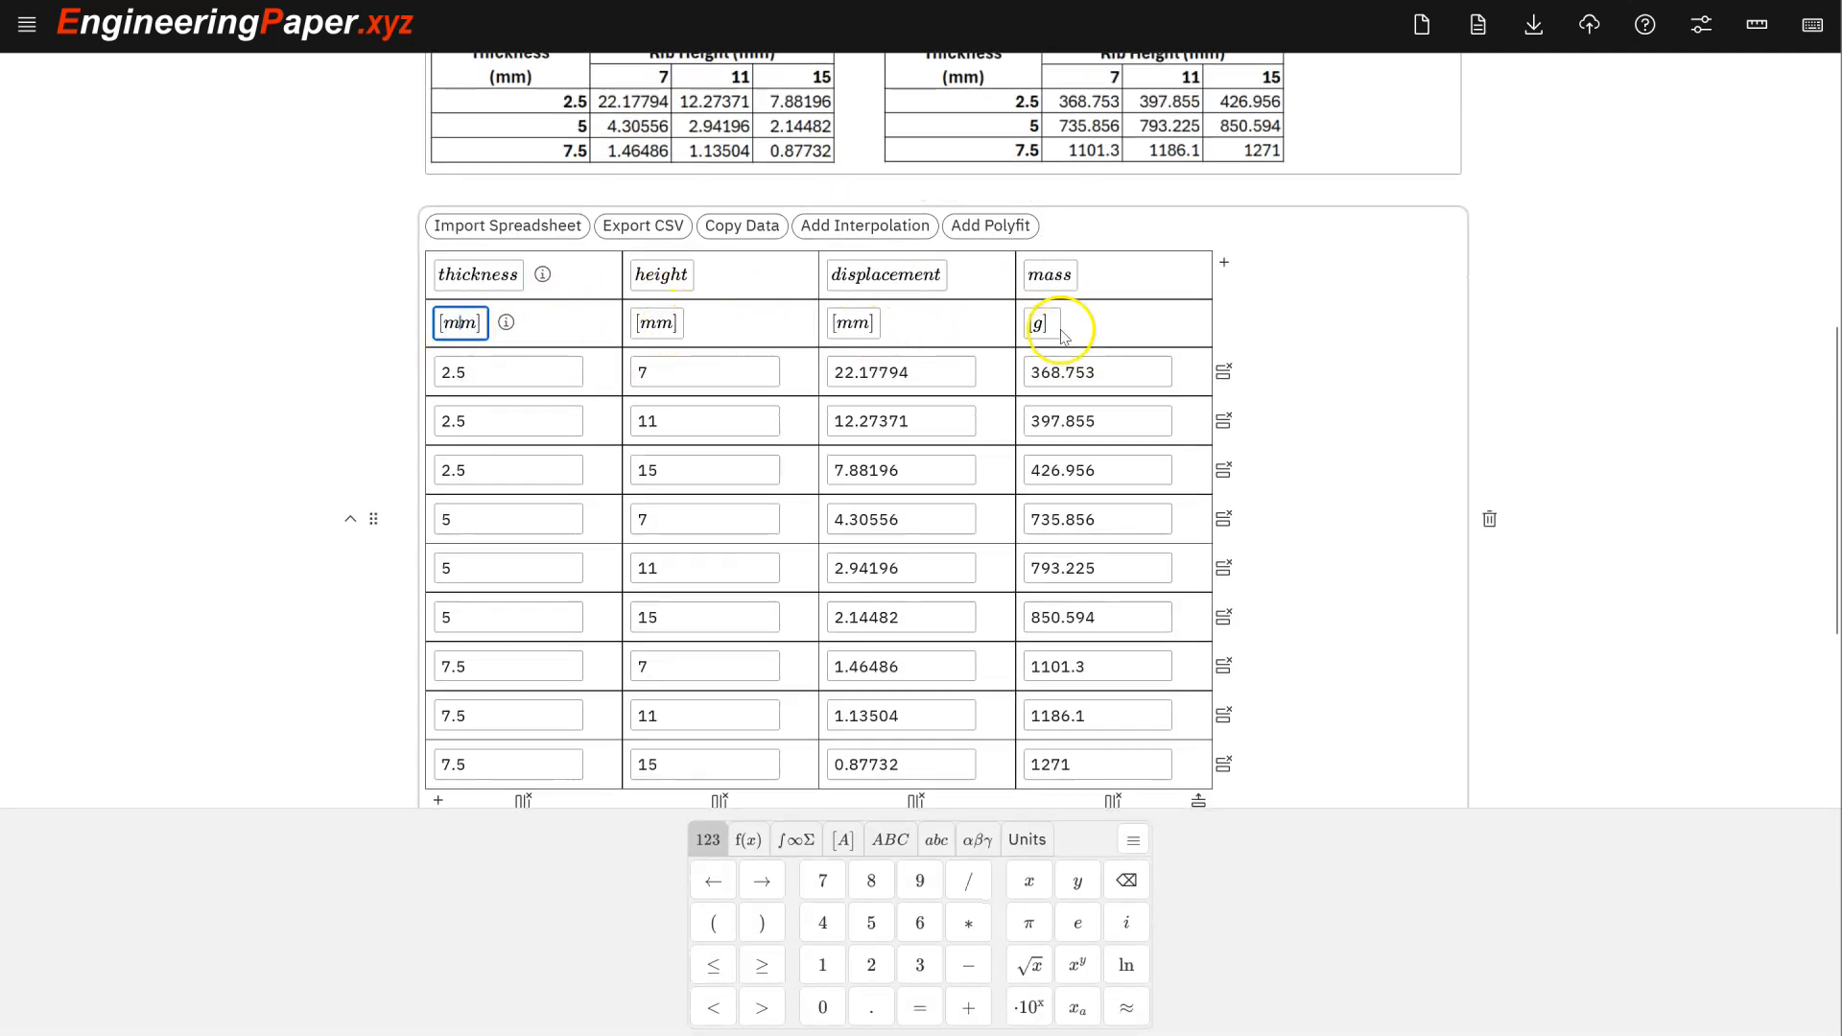
pyautogui.scroll(-1, 1036, 381)
pyautogui.scroll(1, 1042, 377)
pyautogui.scroll(-1, 985, 408)
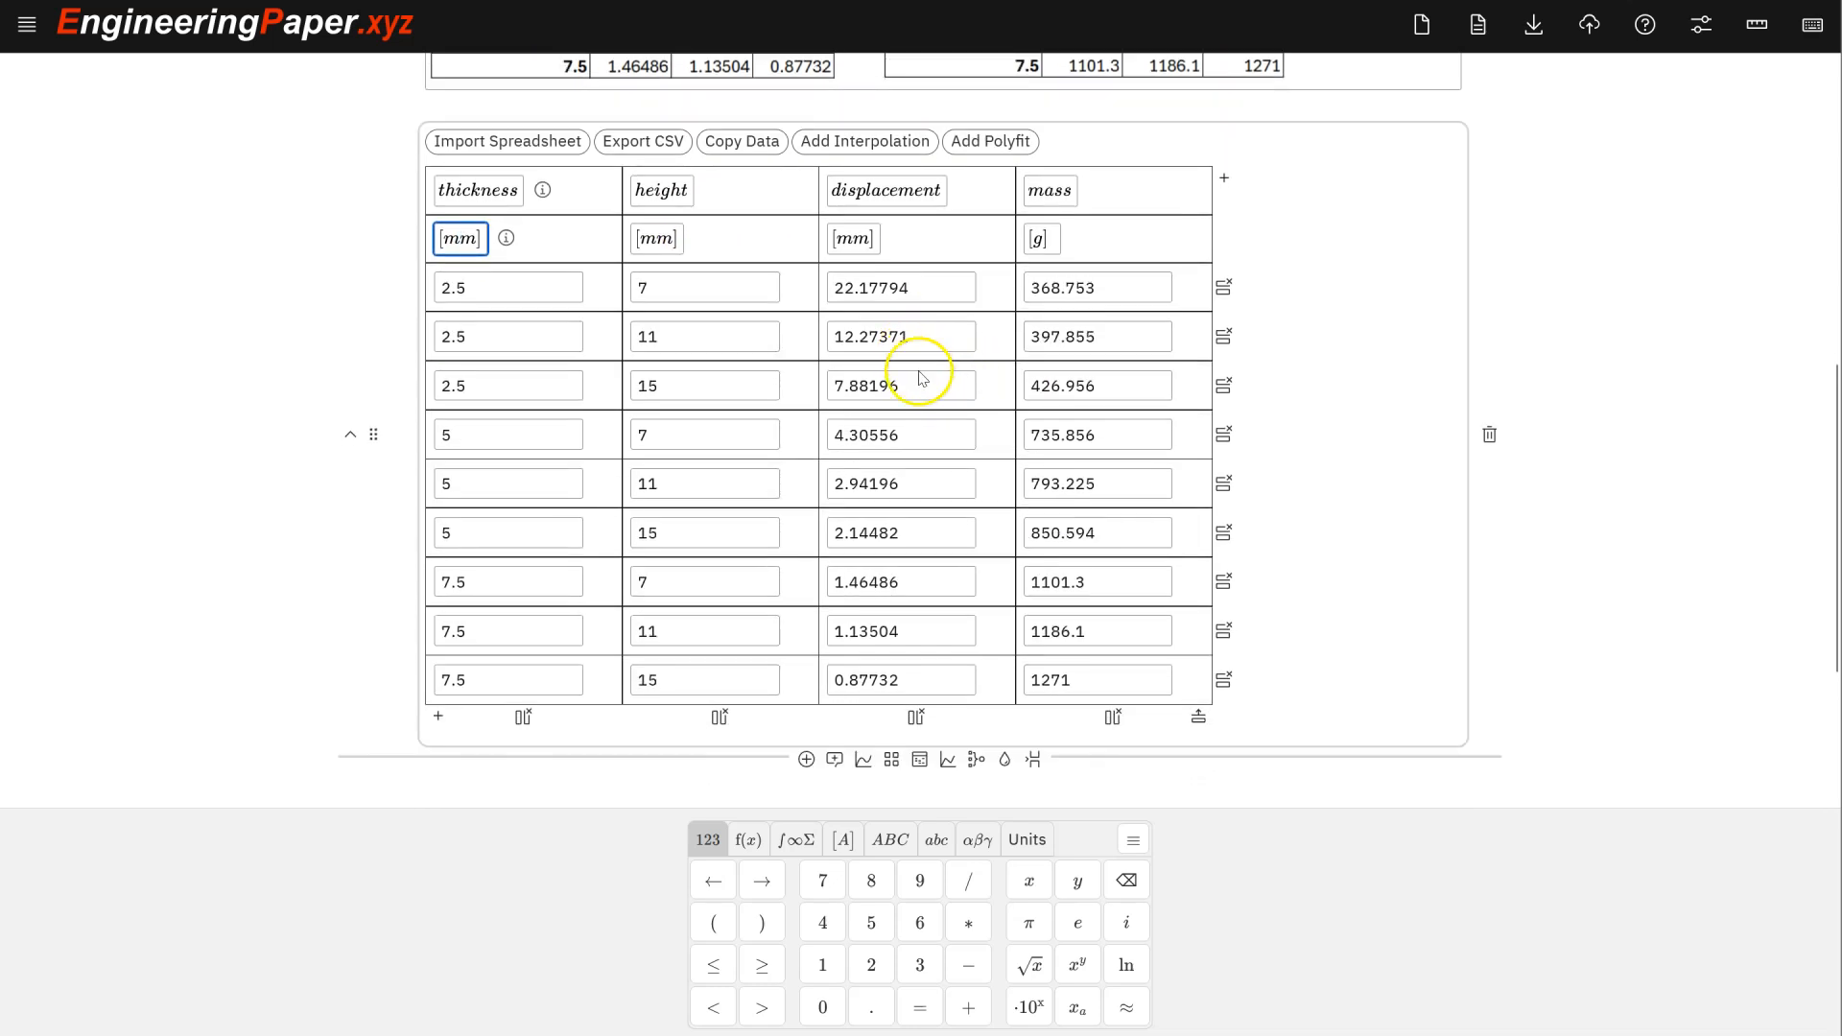
pyautogui.scroll(1, 704, 416)
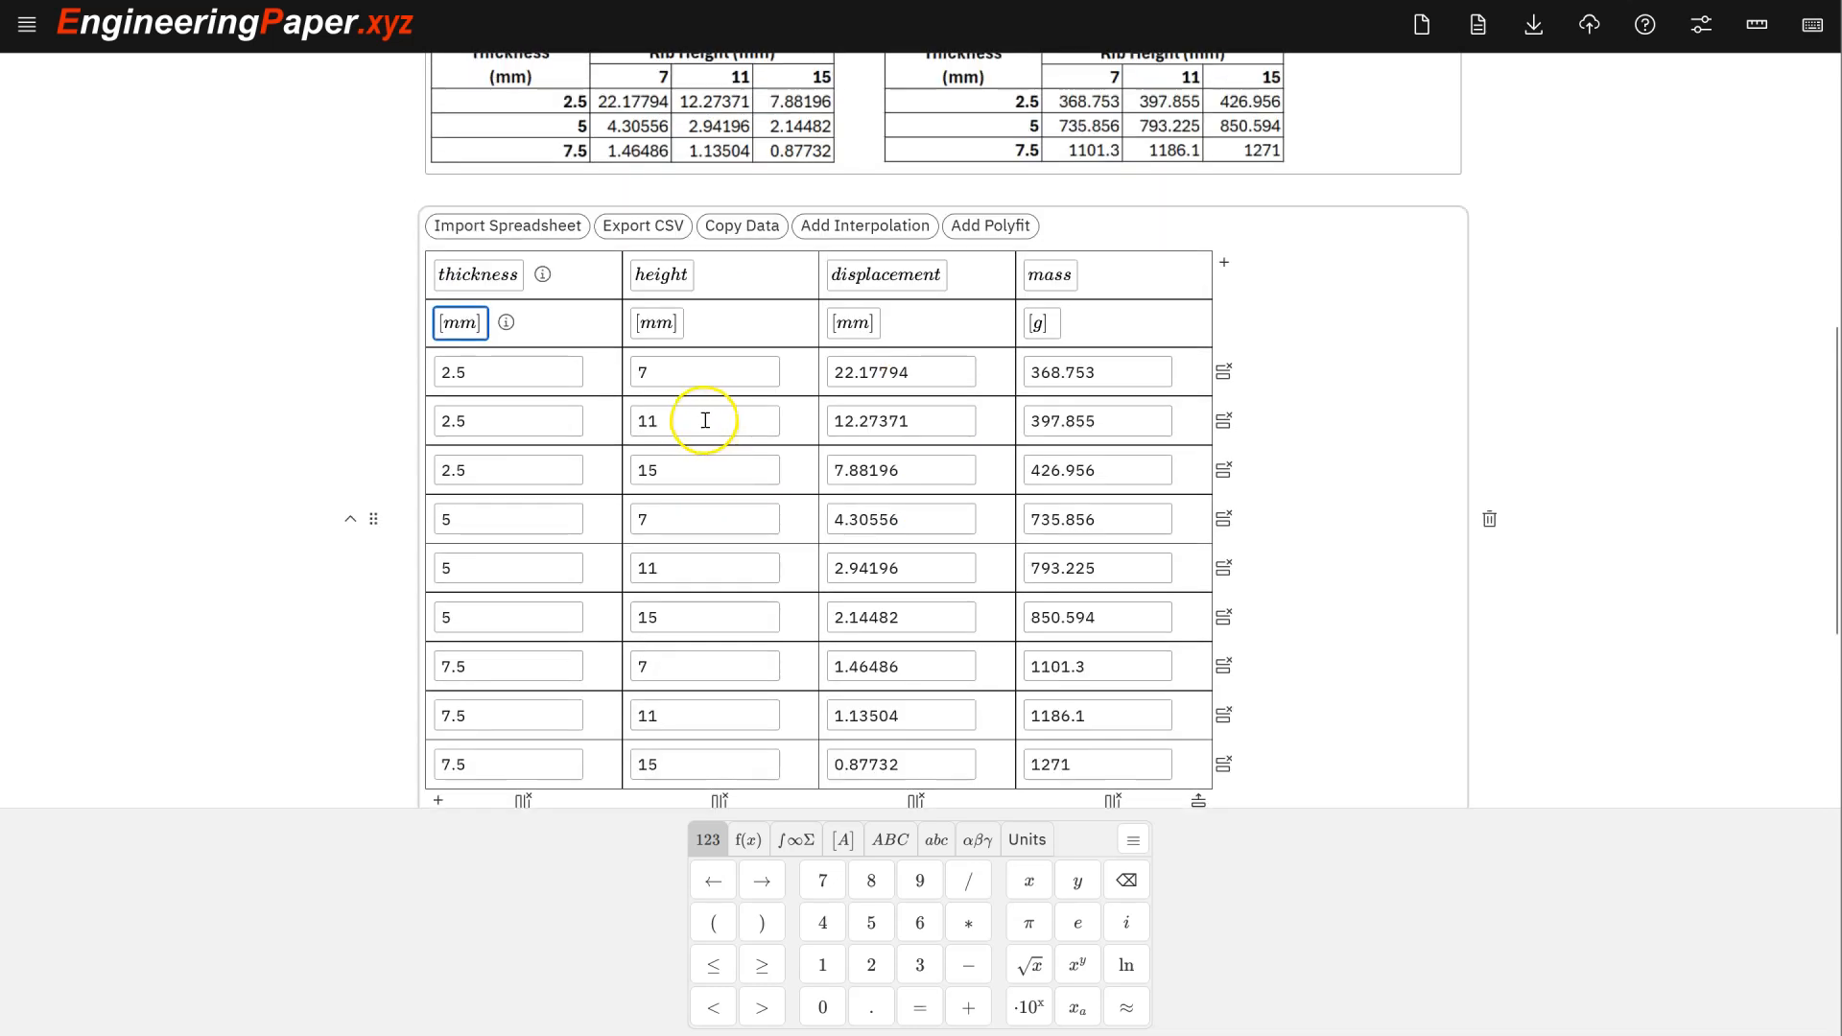
pyautogui.click(548, 377)
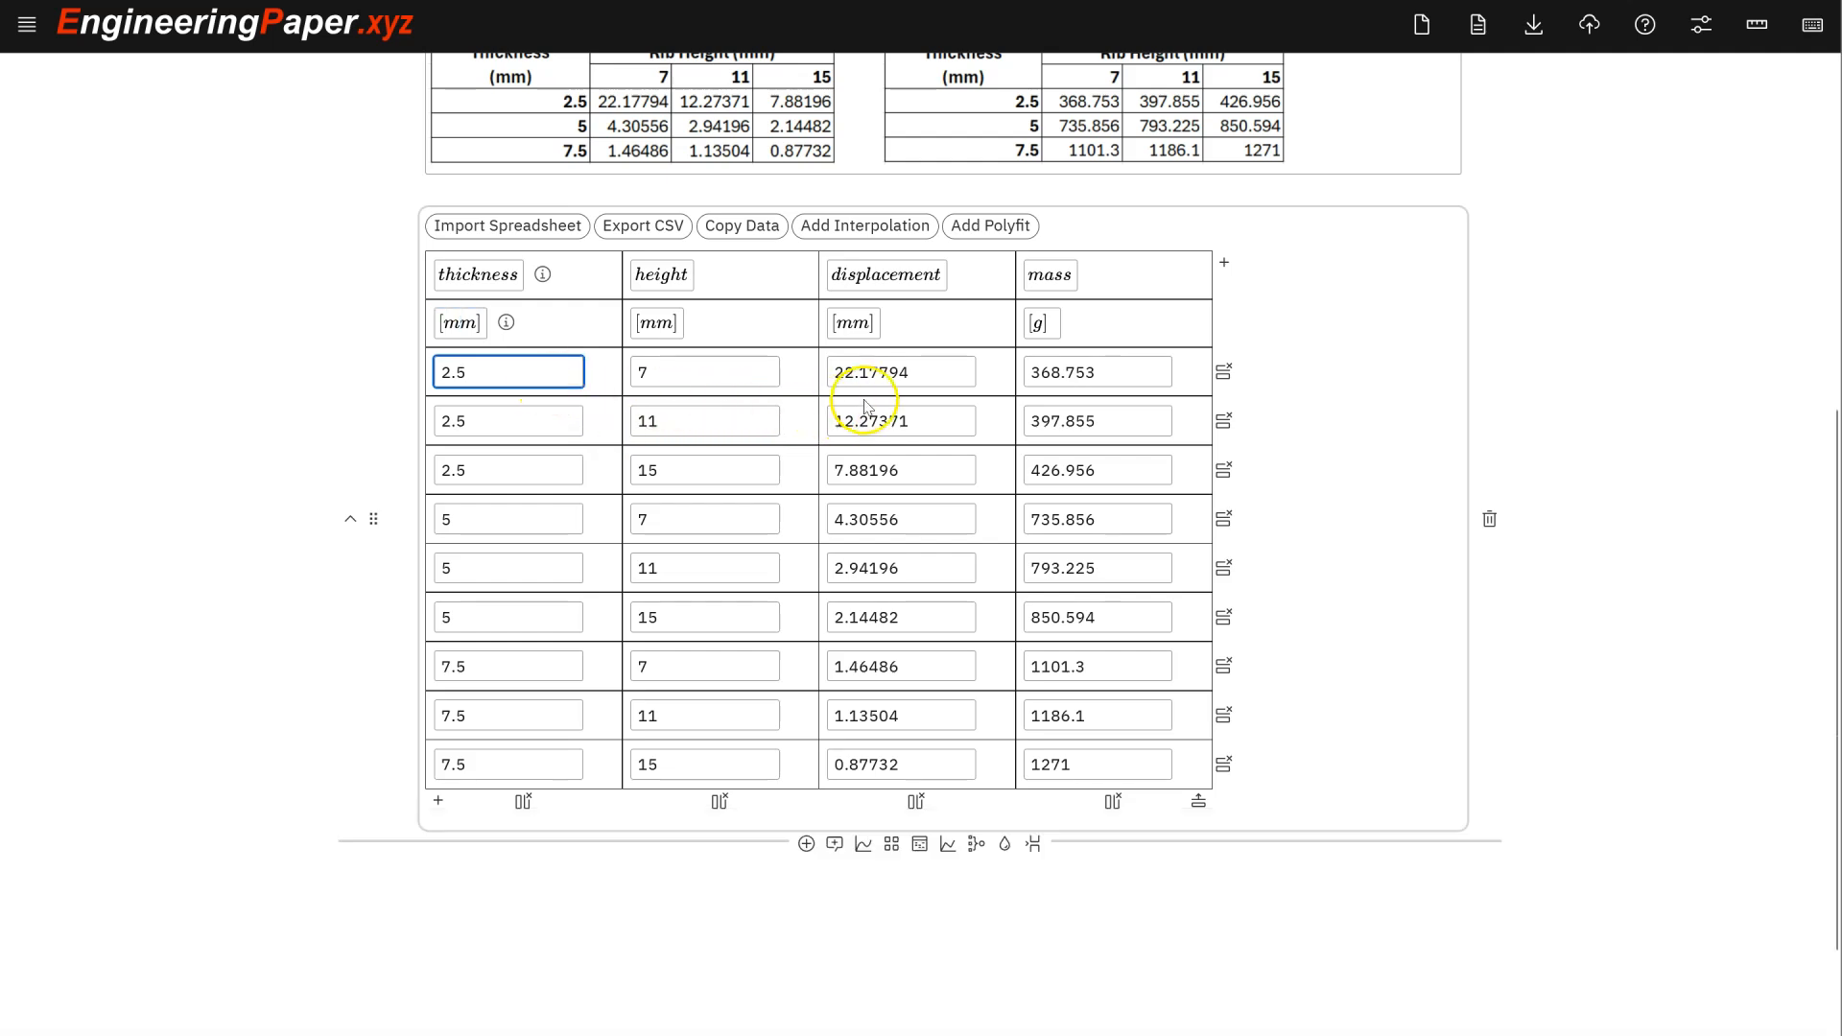
pyautogui.scroll(1, 902, 345)
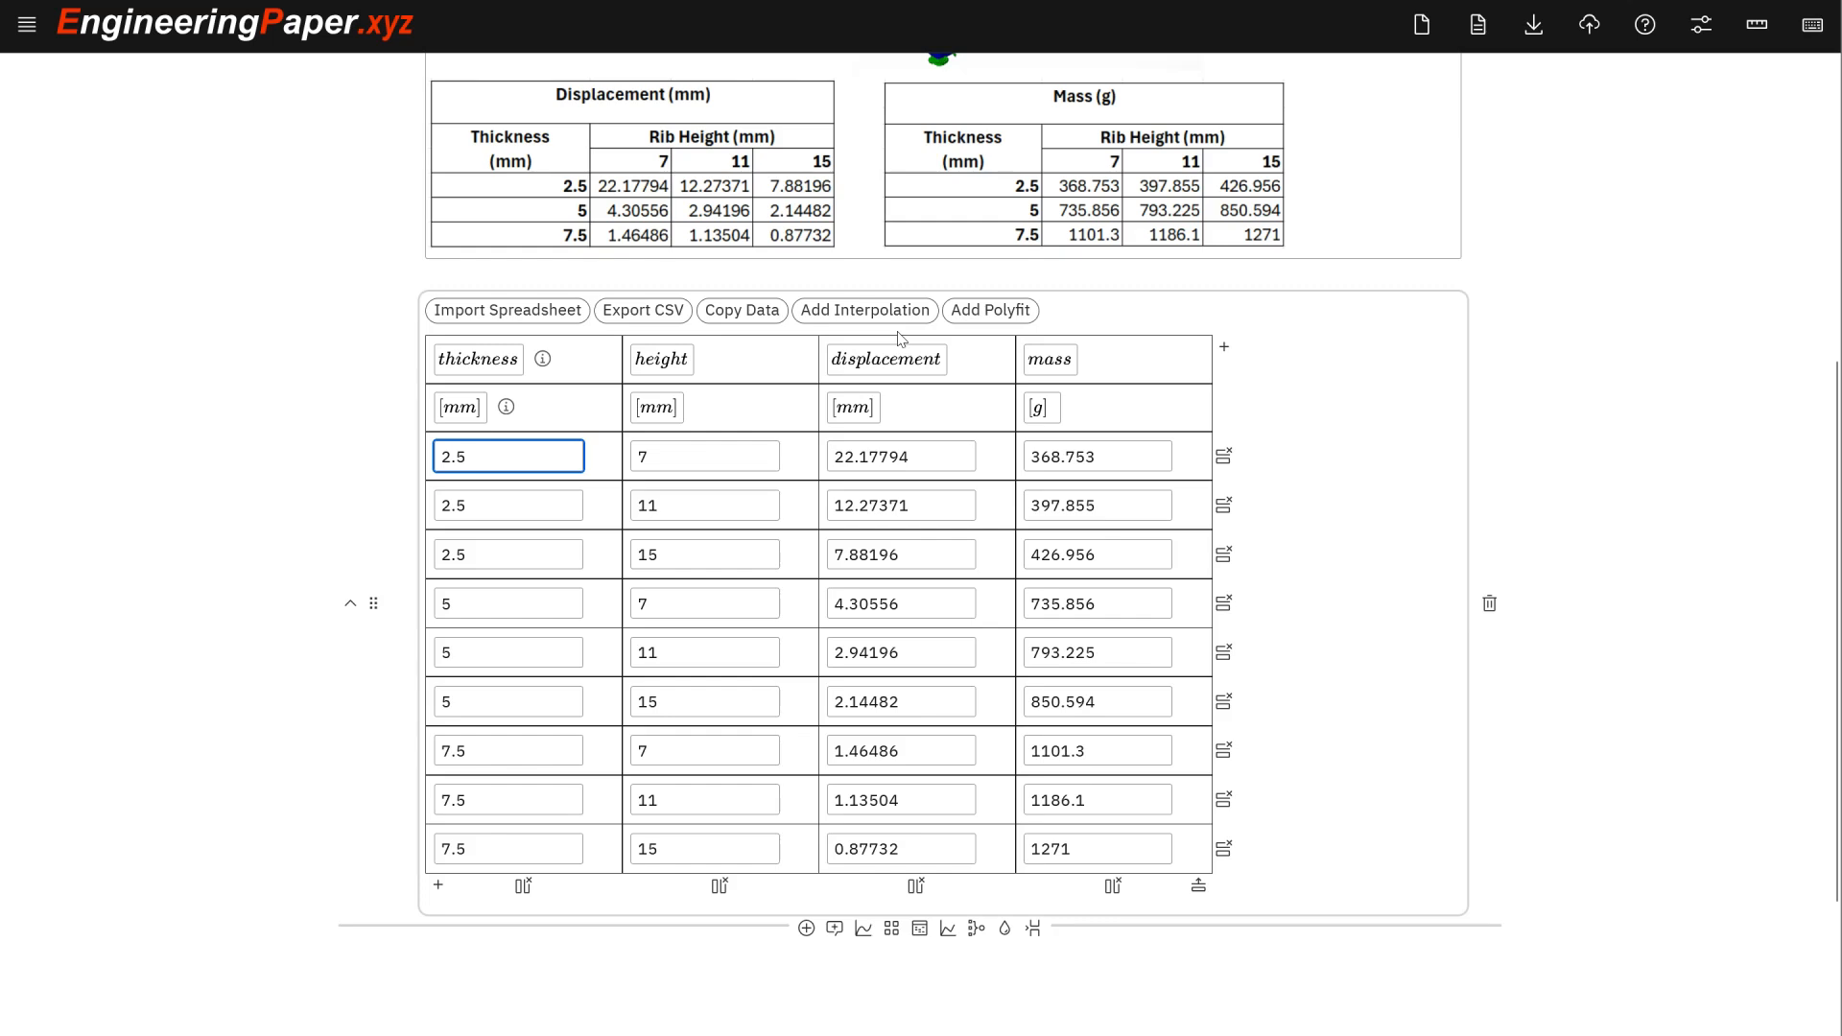
pyautogui.scroll(2, 902, 340)
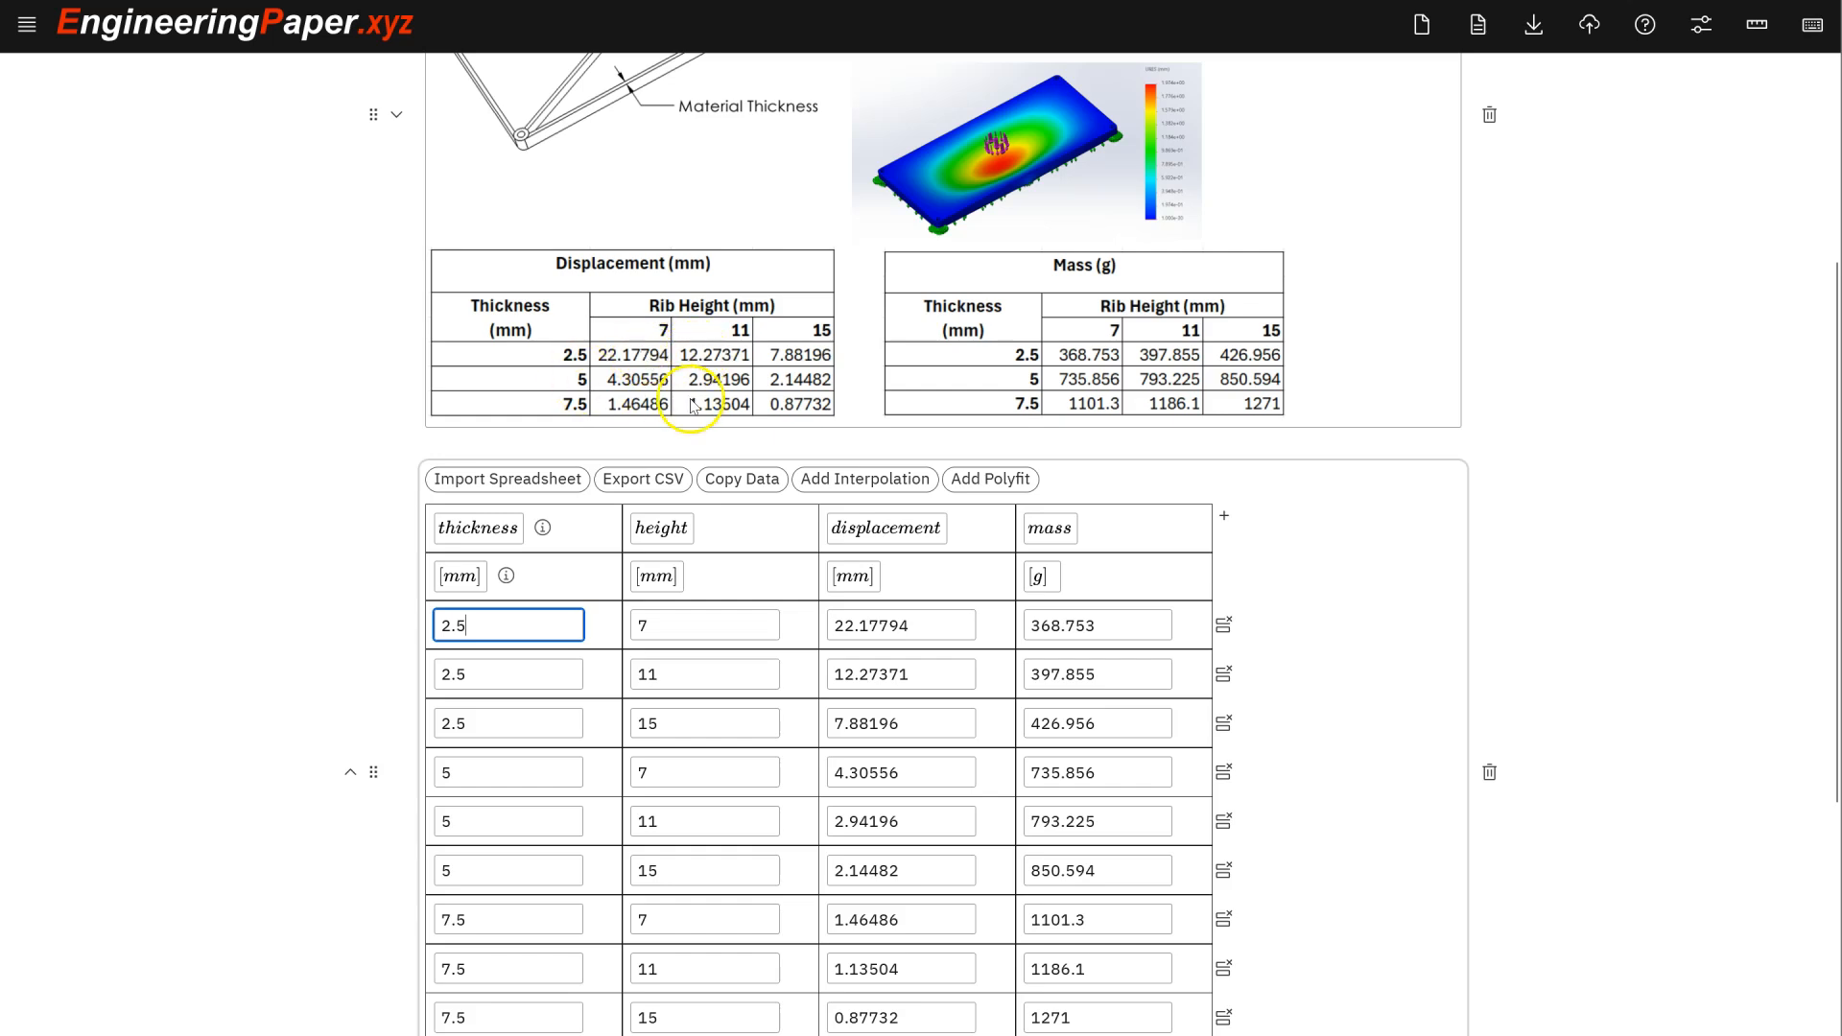
pyautogui.scroll(-1, 868, 419)
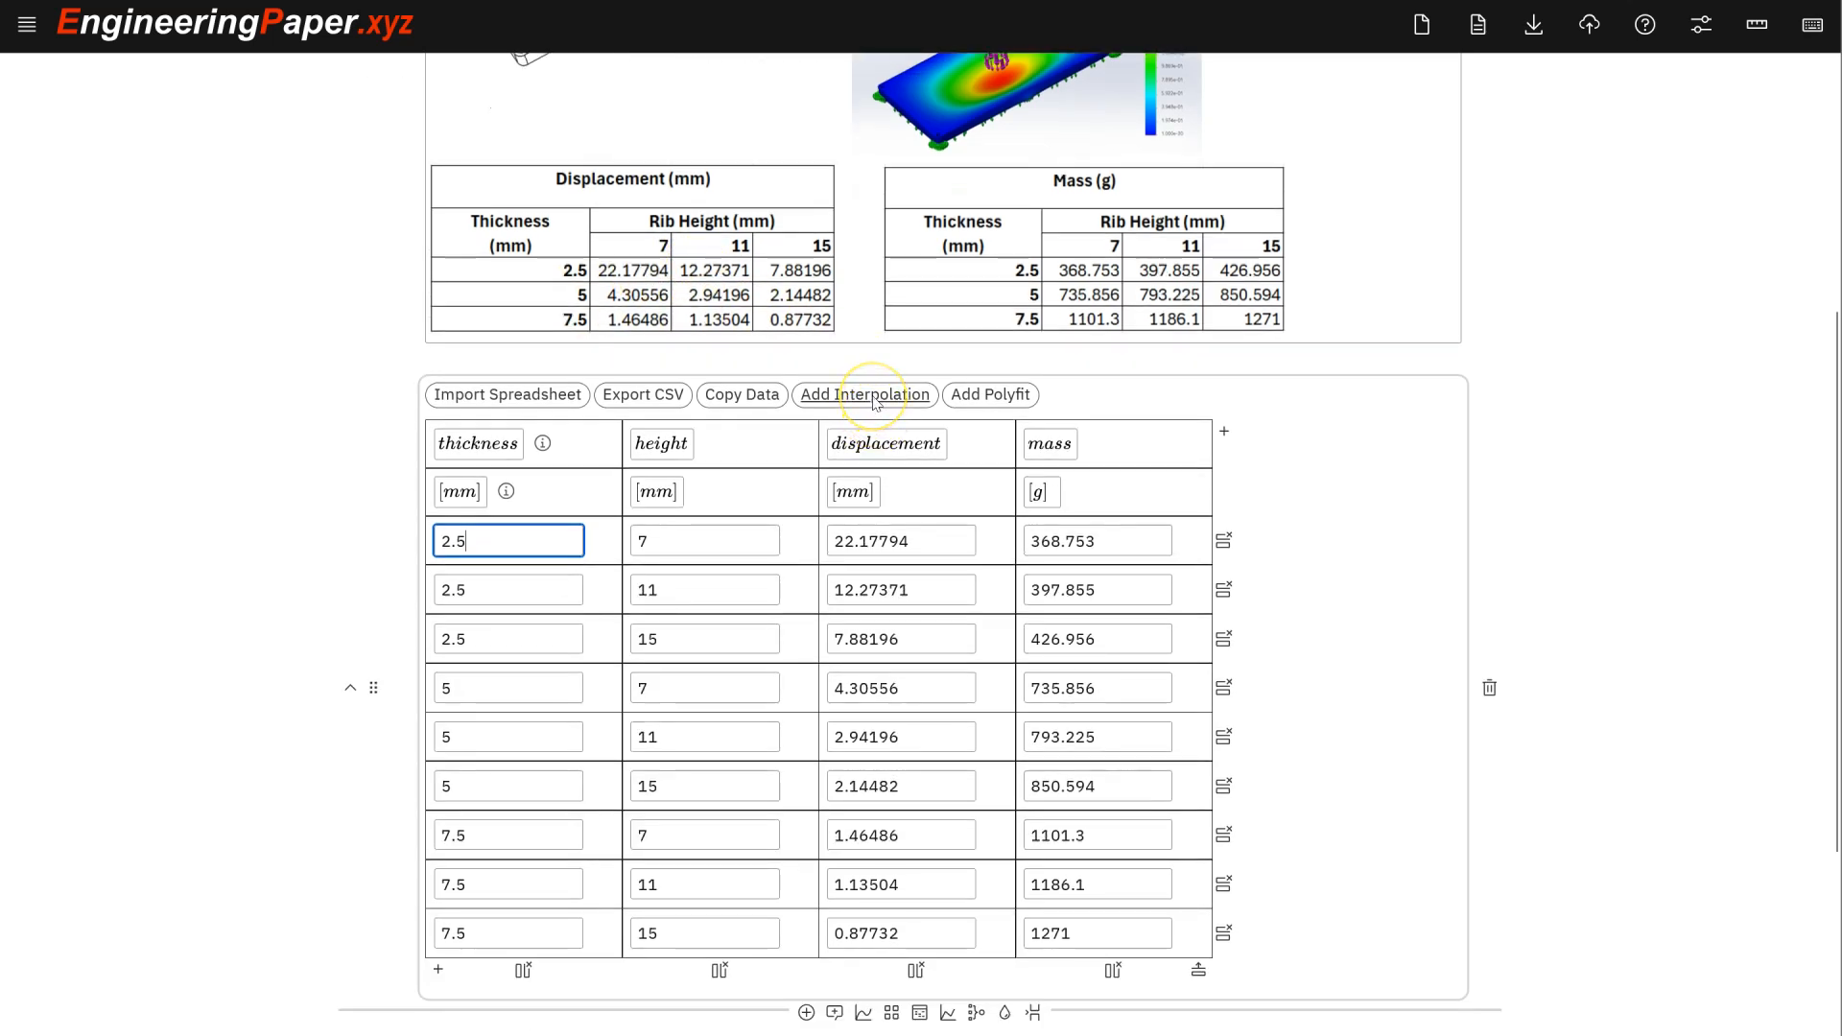
# - Add interpolation Interp1 with two inputs, thickness and height, giving displacement as output
pyautogui.click(873, 397)
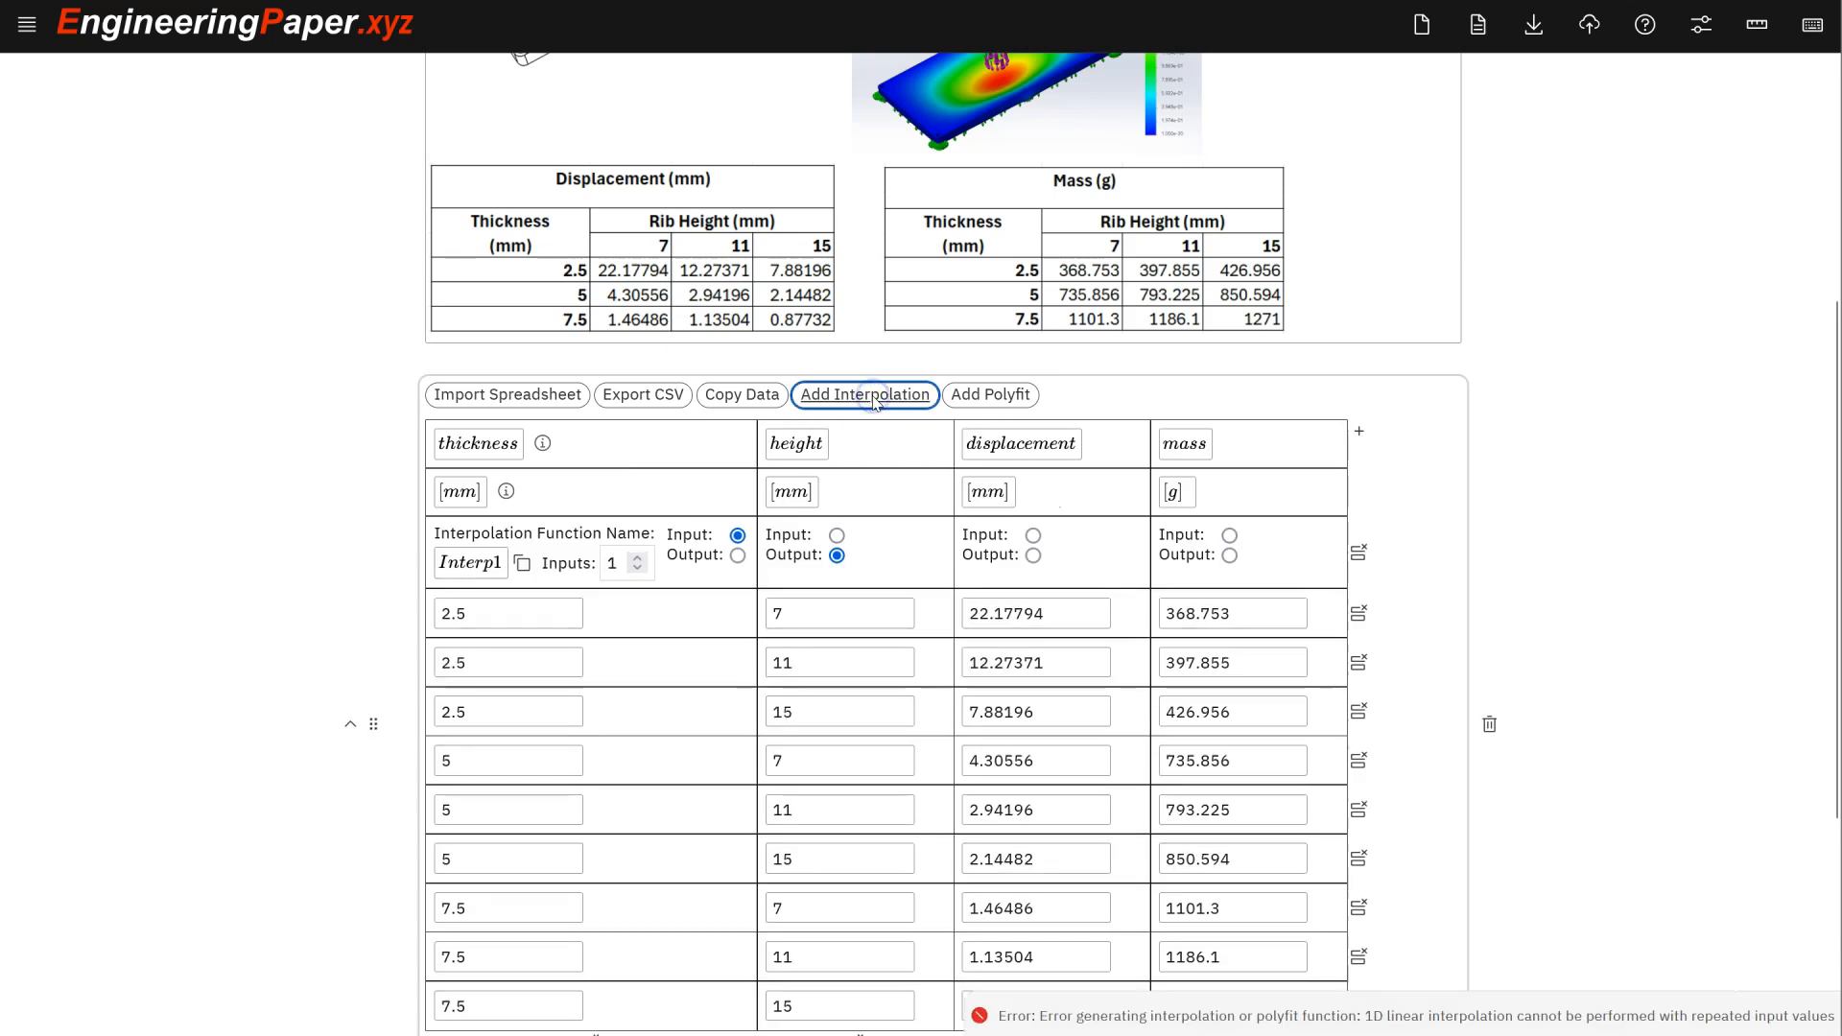
pyautogui.scroll(-1, 912, 462)
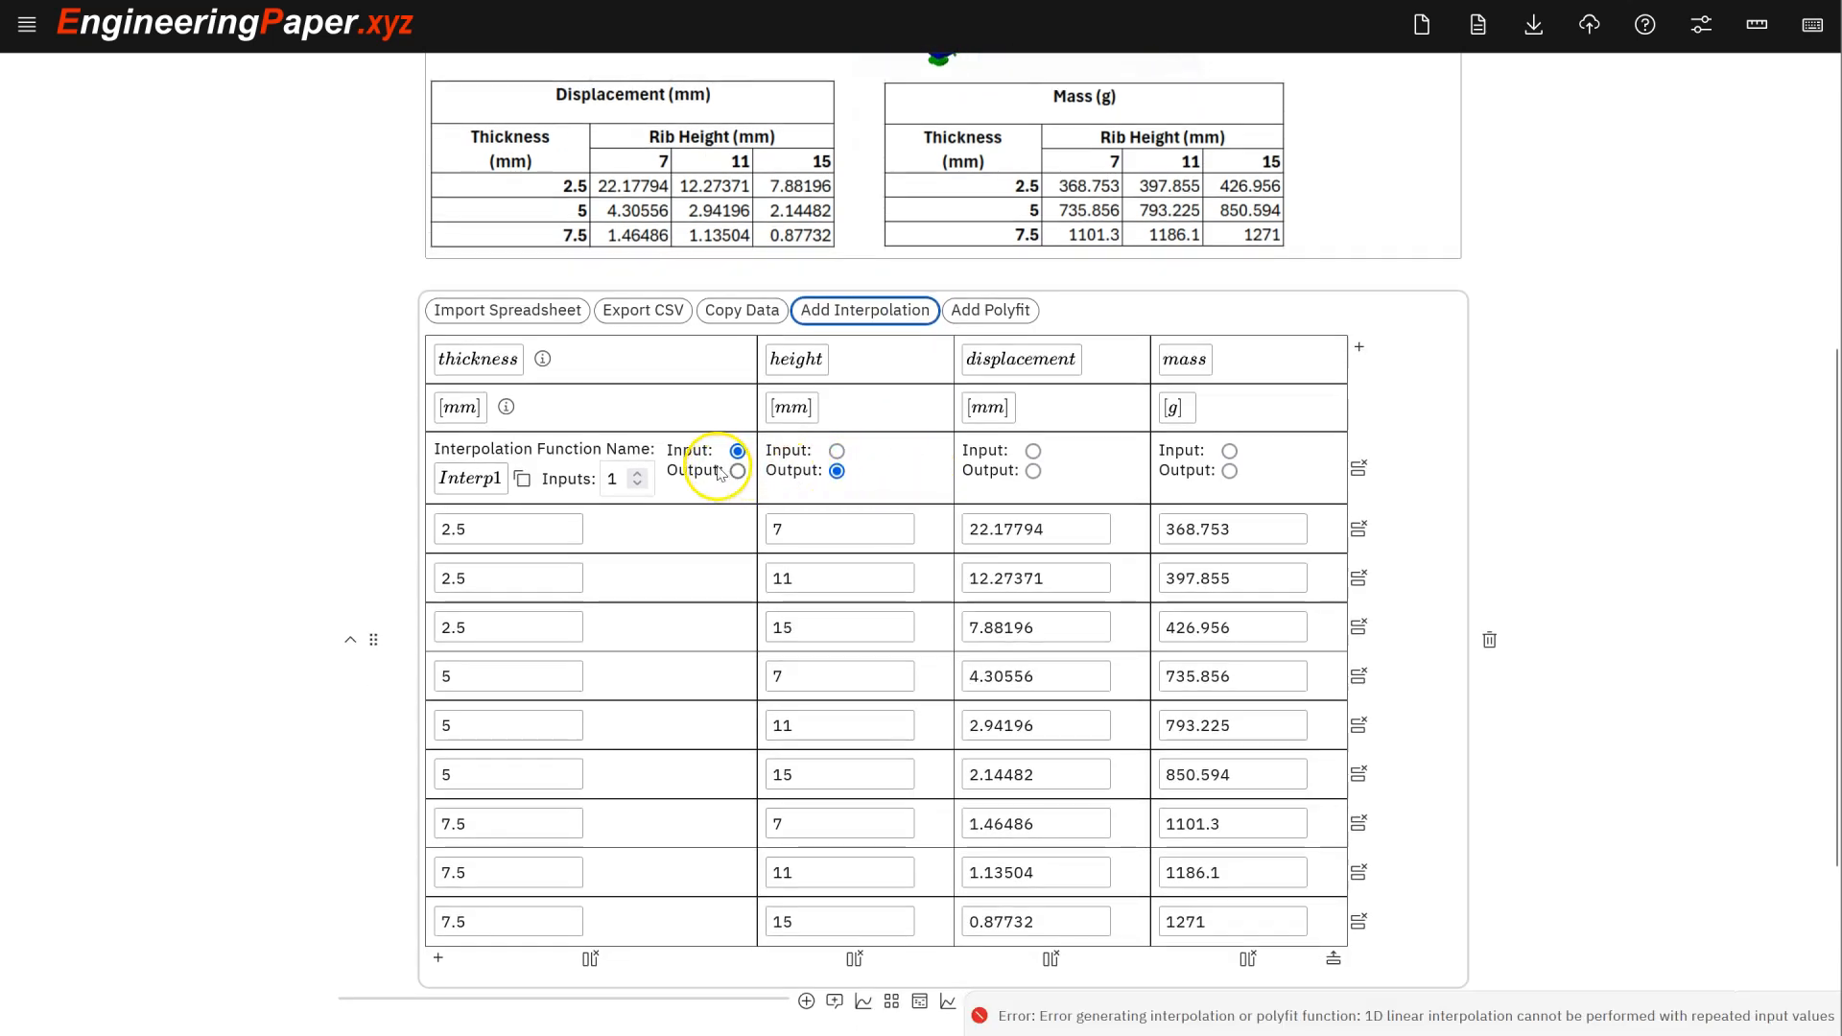
pyautogui.click(637, 477)
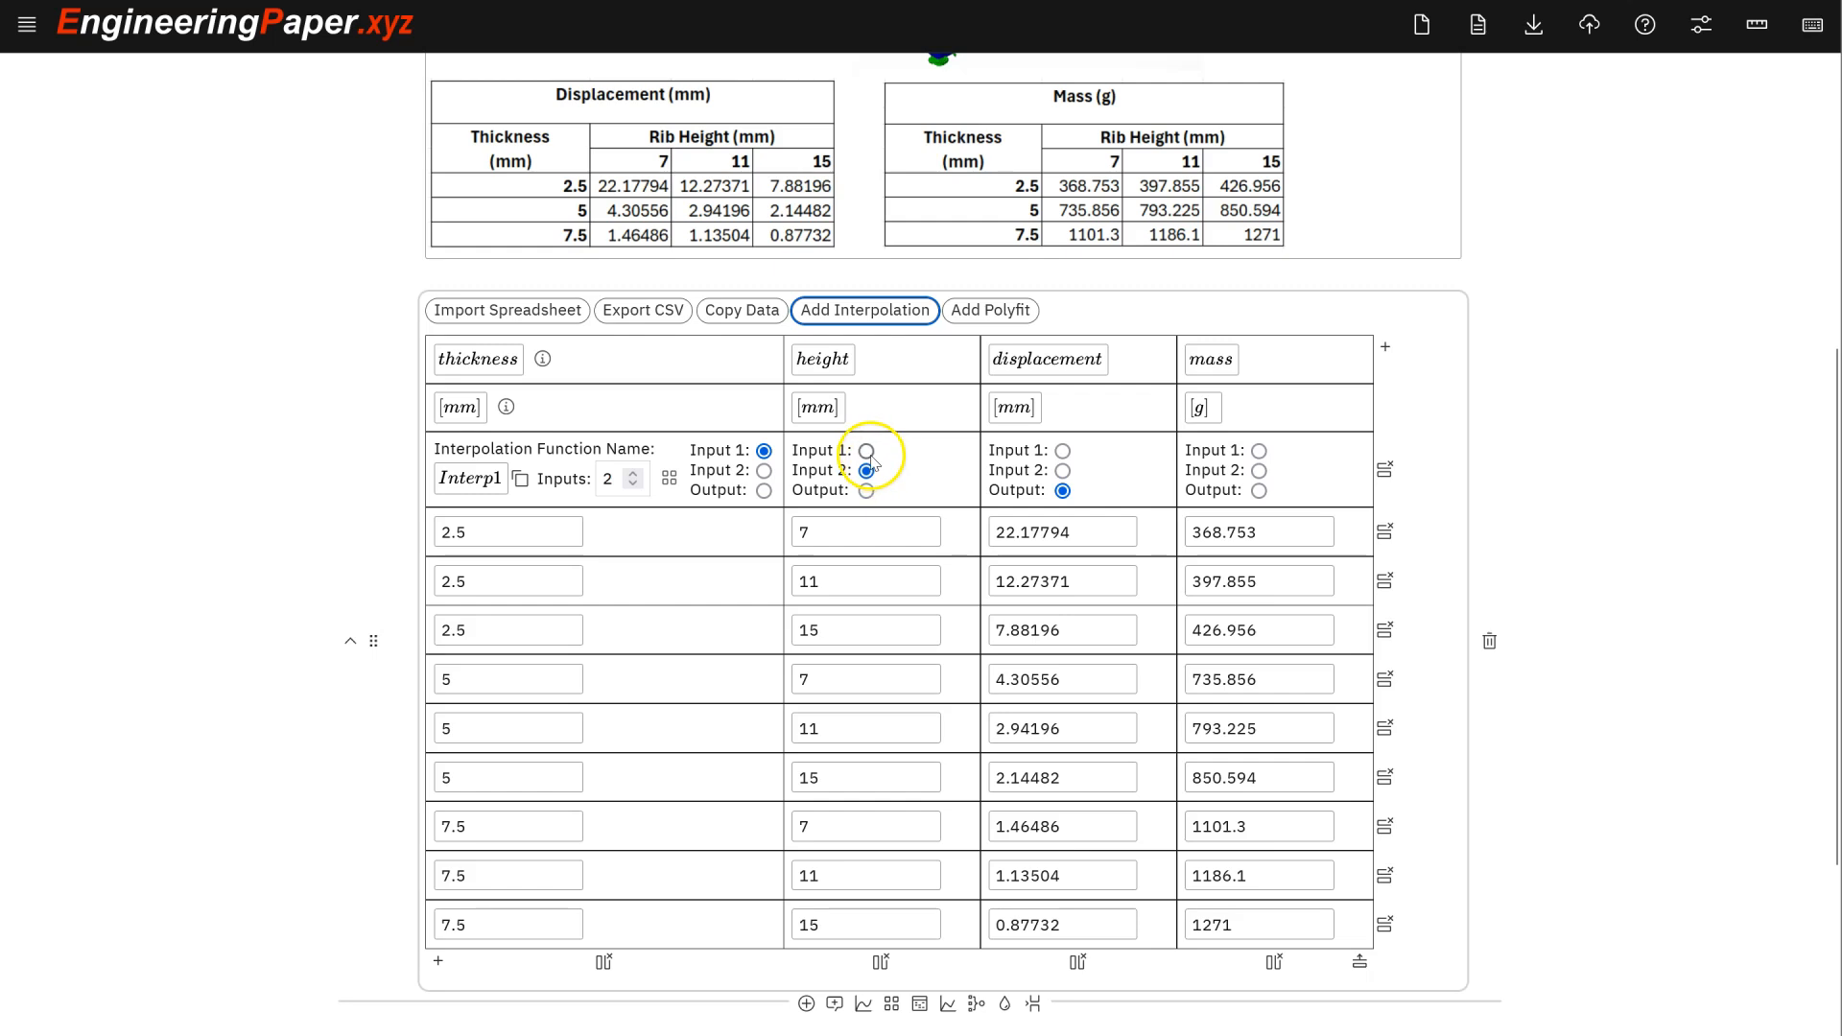
pyautogui.click(762, 451)
pyautogui.click(641, 479)
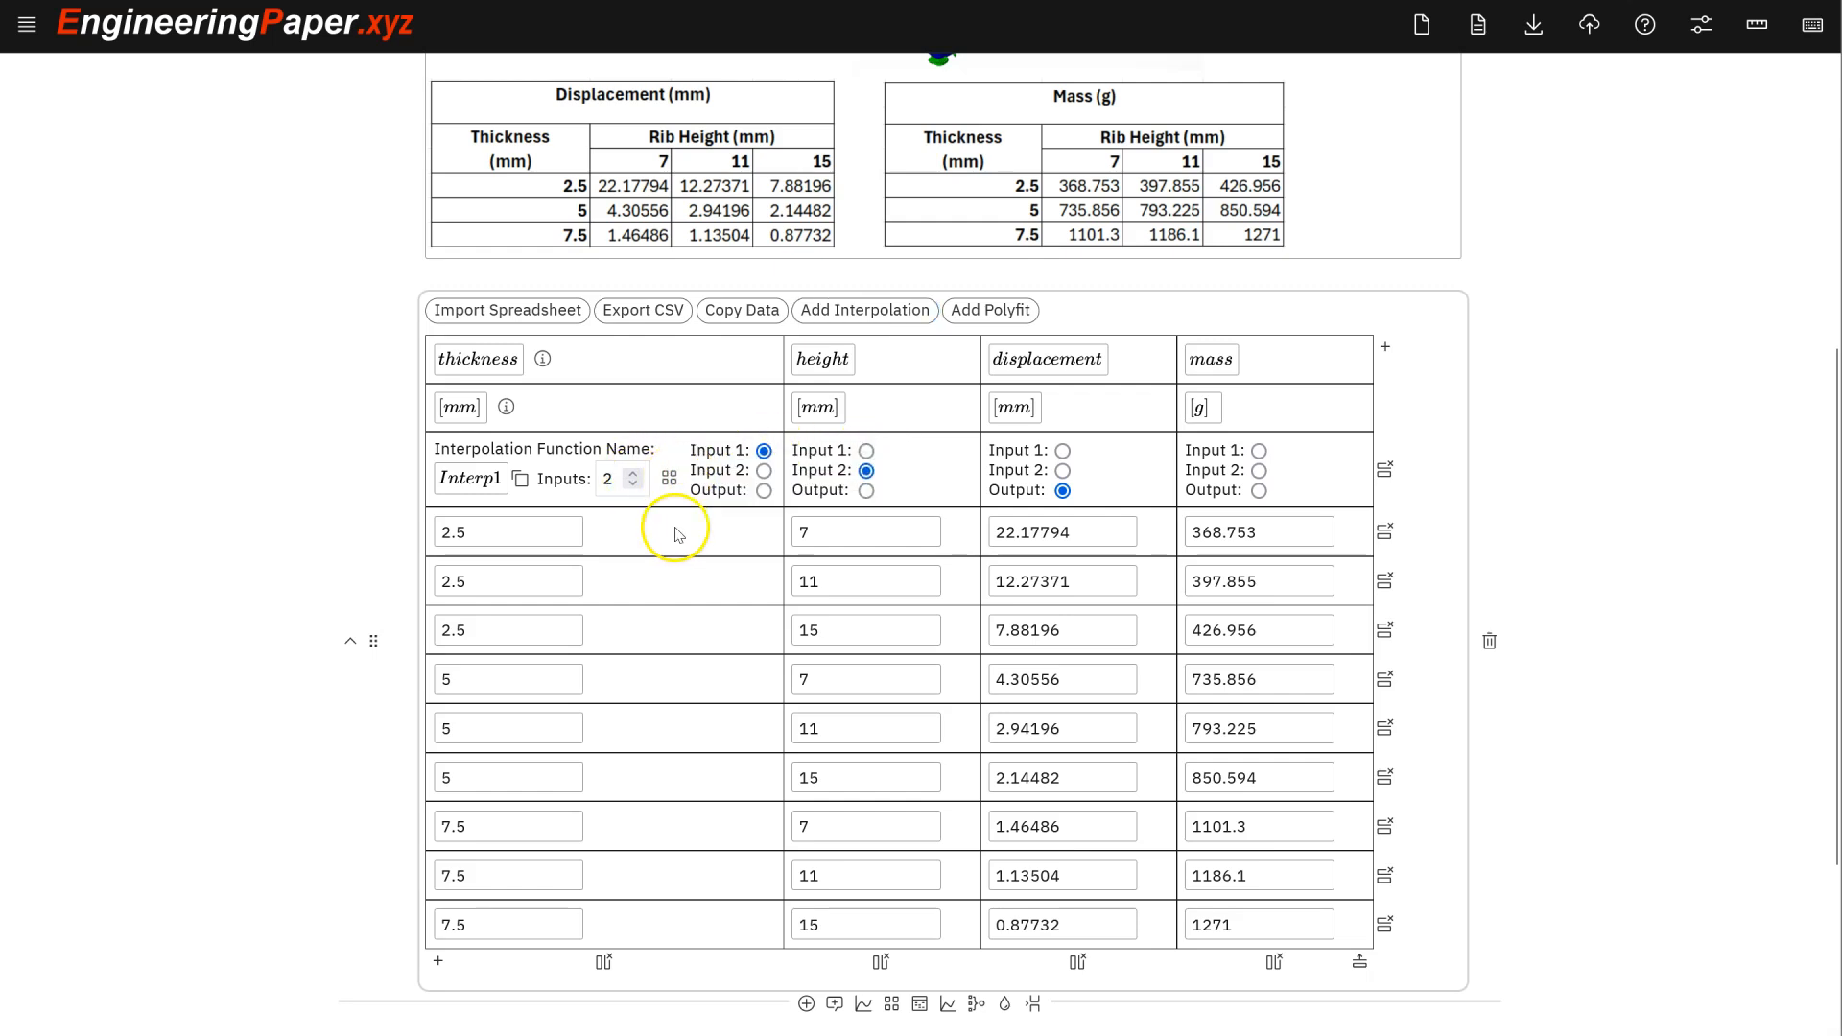
pyautogui.moveTo(676, 488)
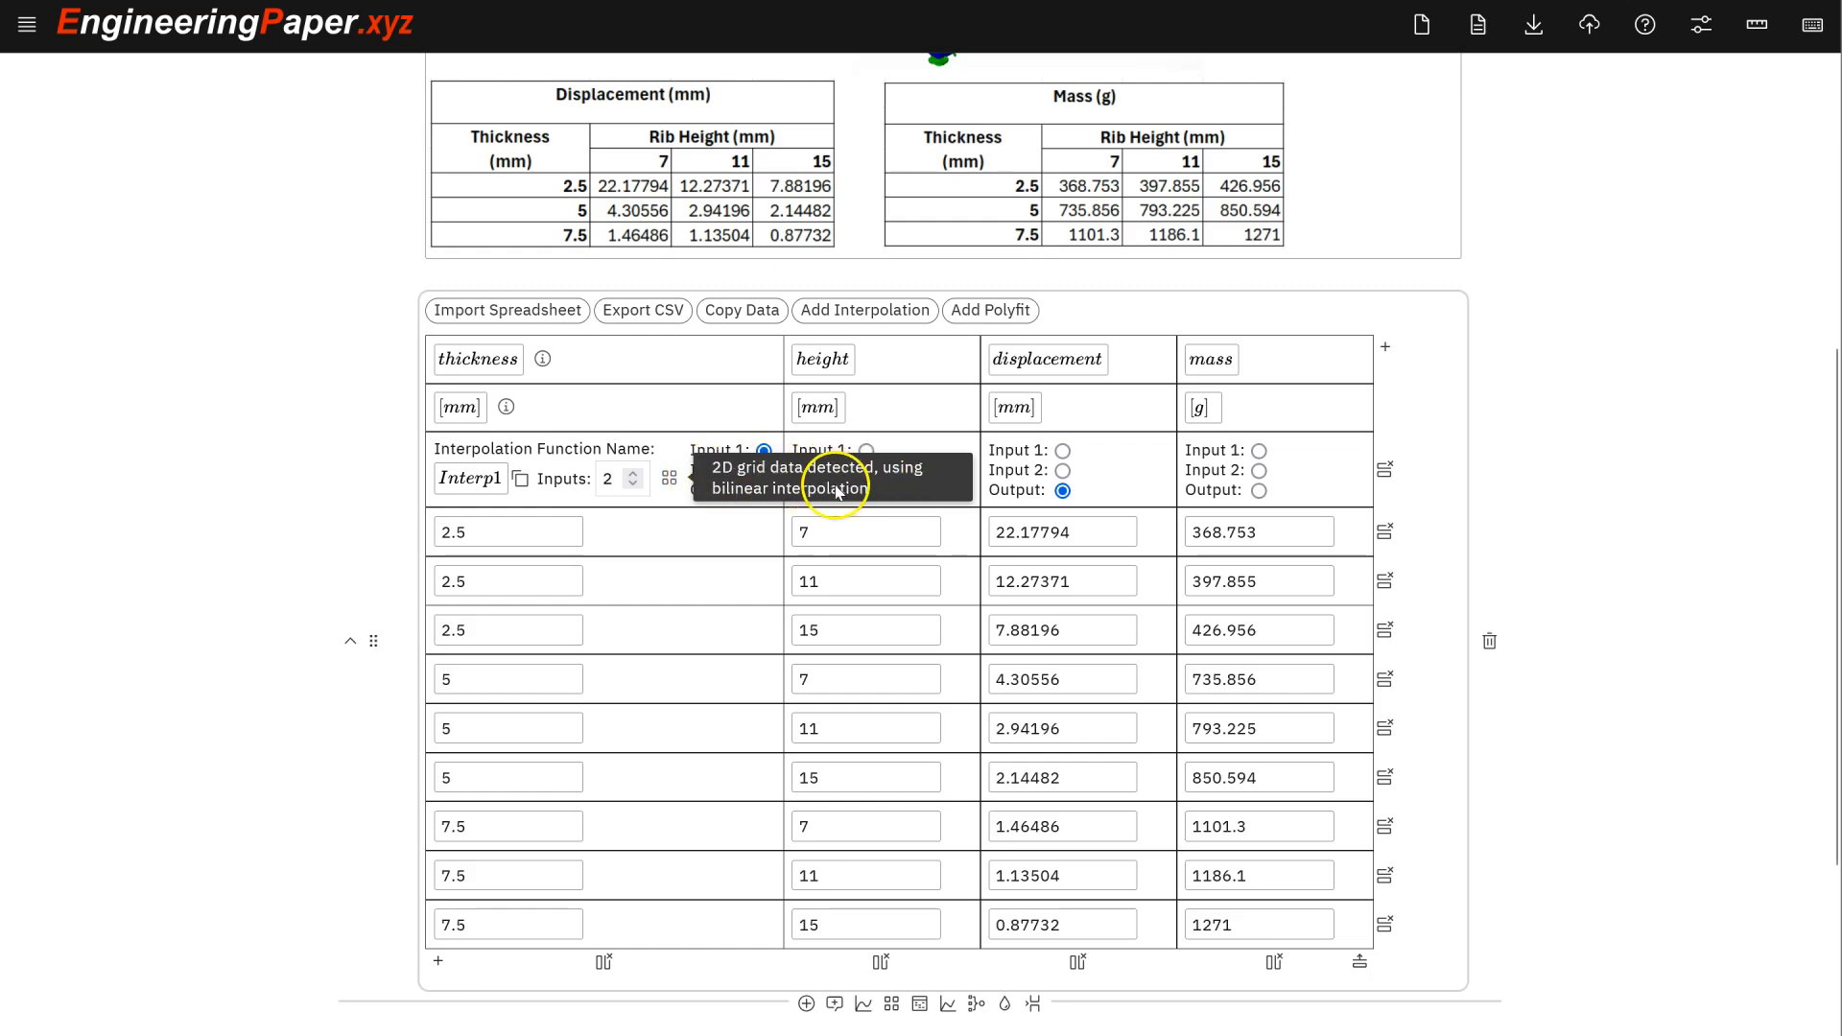
pyautogui.click(539, 531)
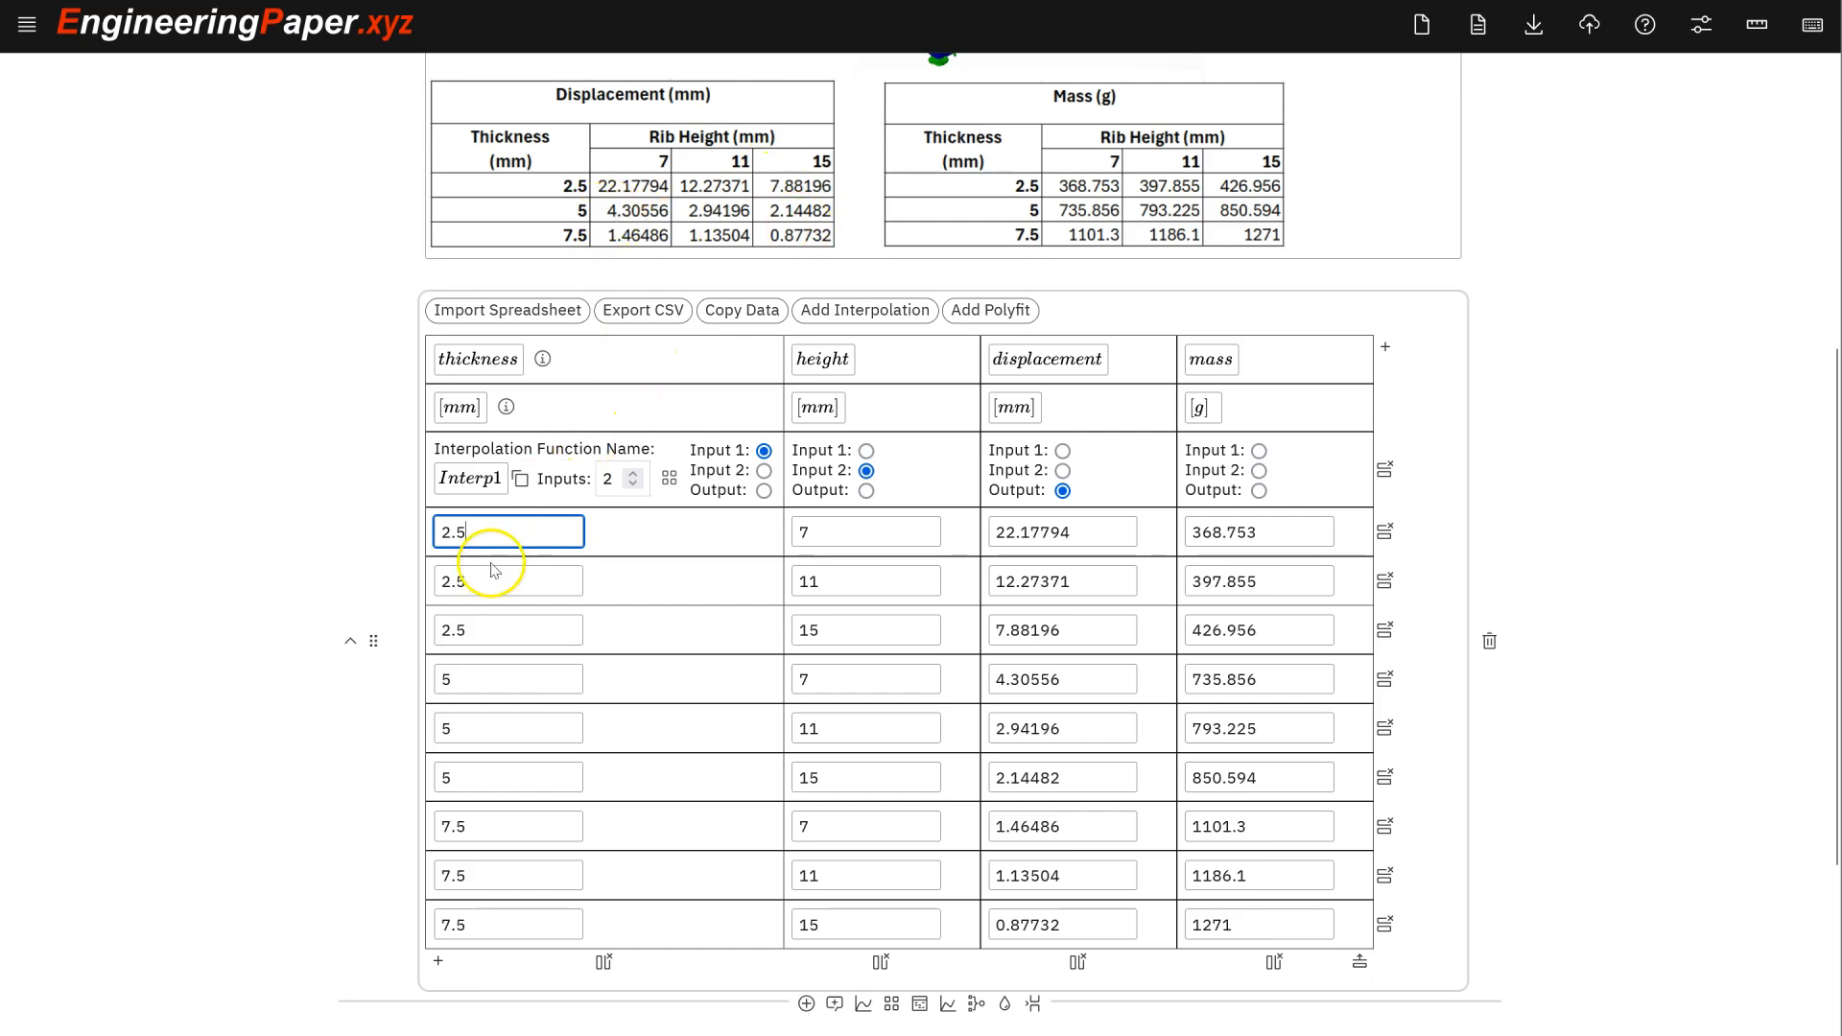
pyautogui.write('0000001')
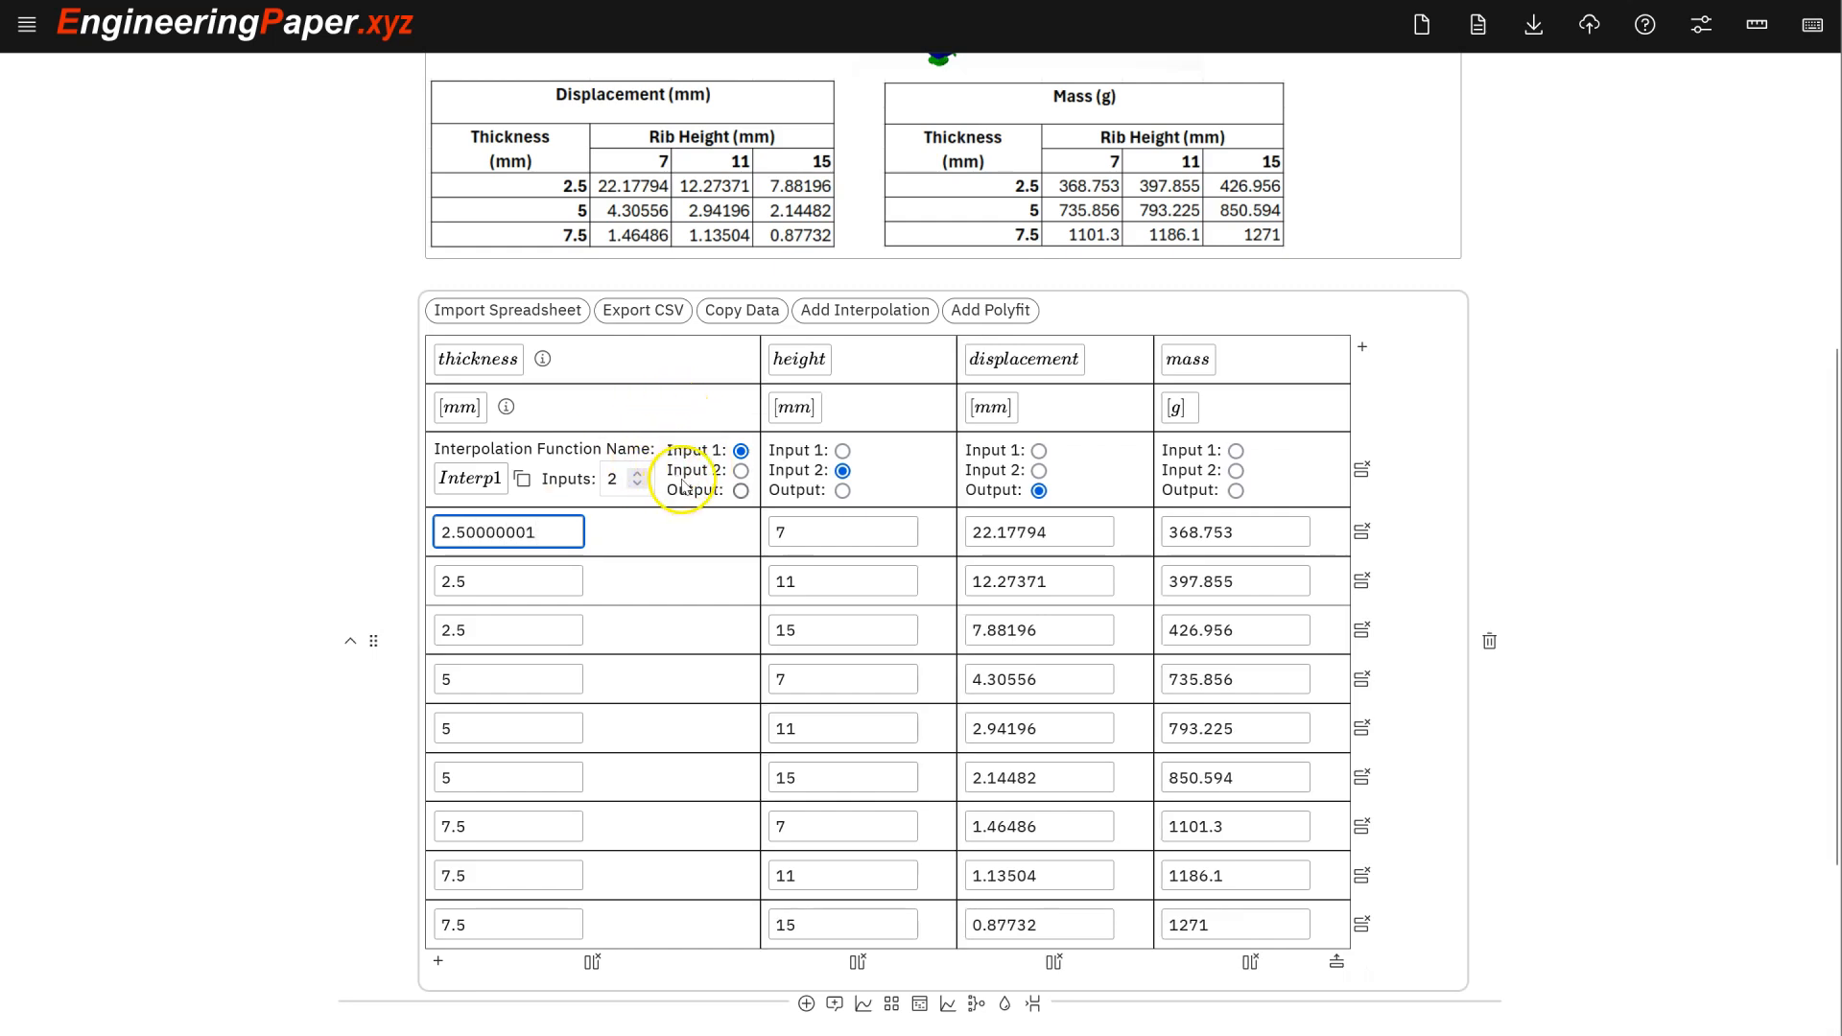
pyautogui.scroll(-1, 547, 615)
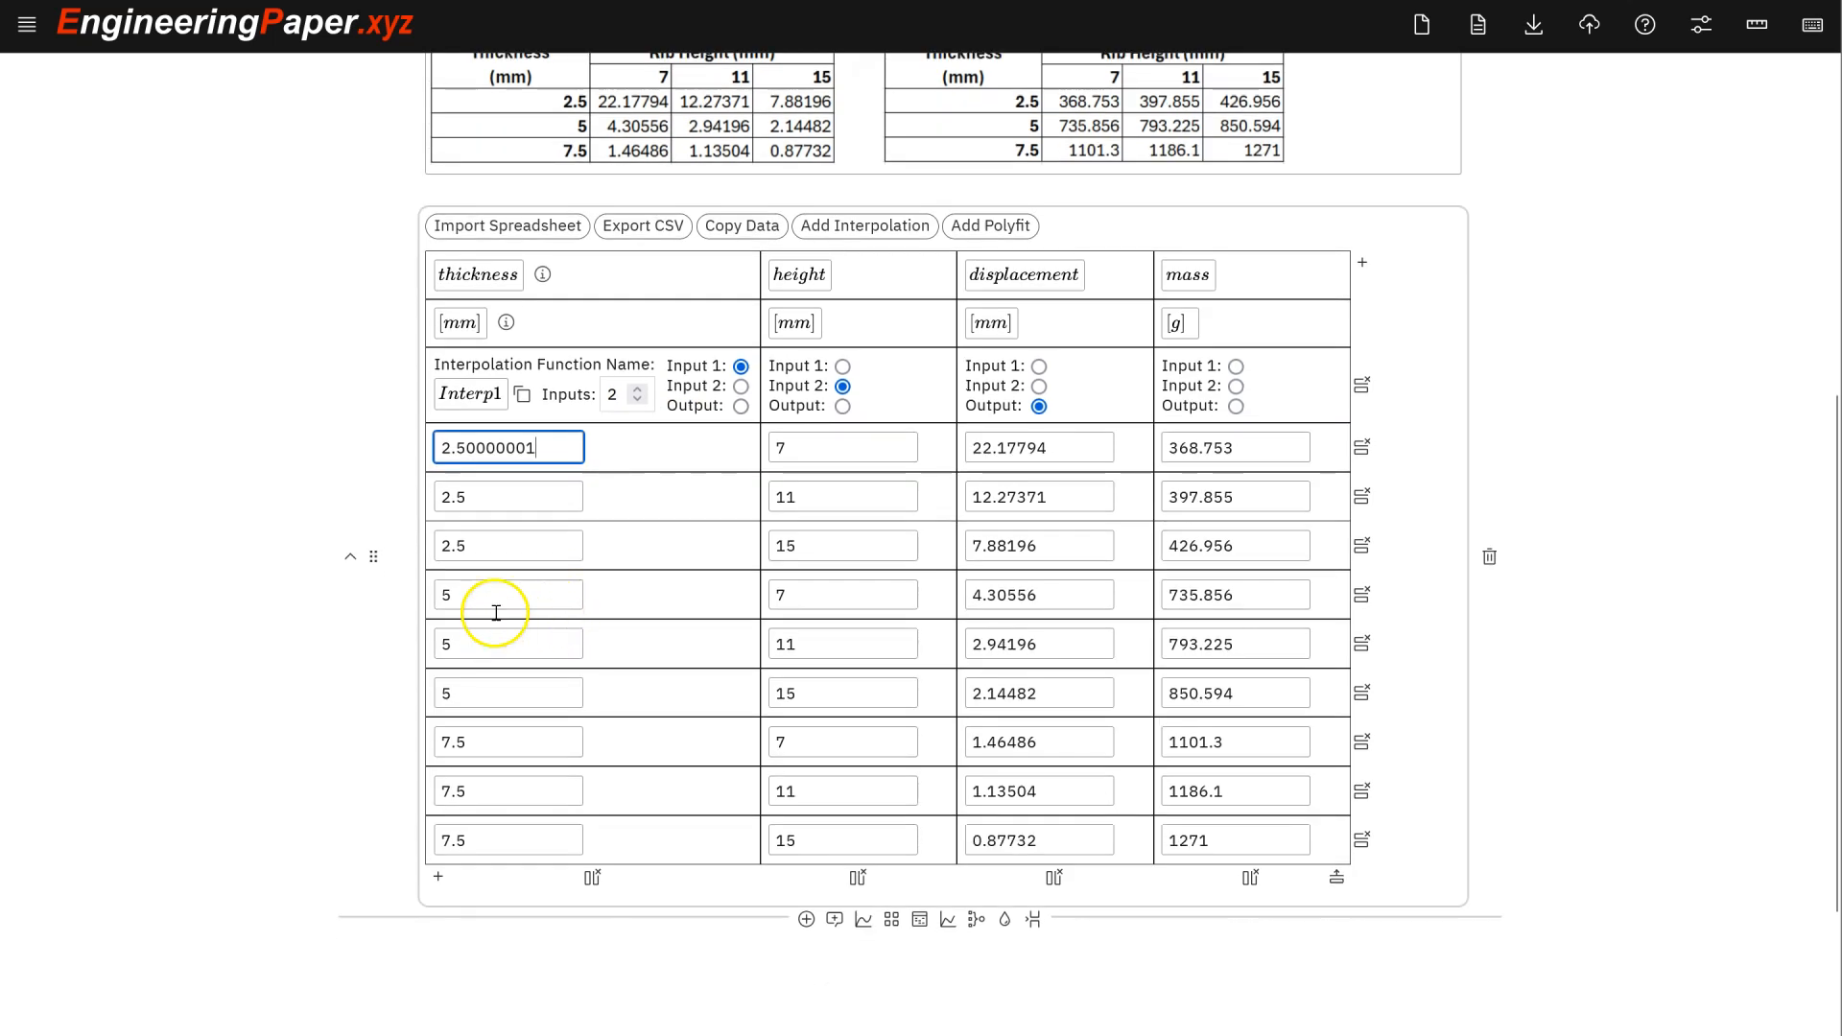
pyautogui.scroll(2, 720, 412)
pyautogui.scroll(-1, 461, 595)
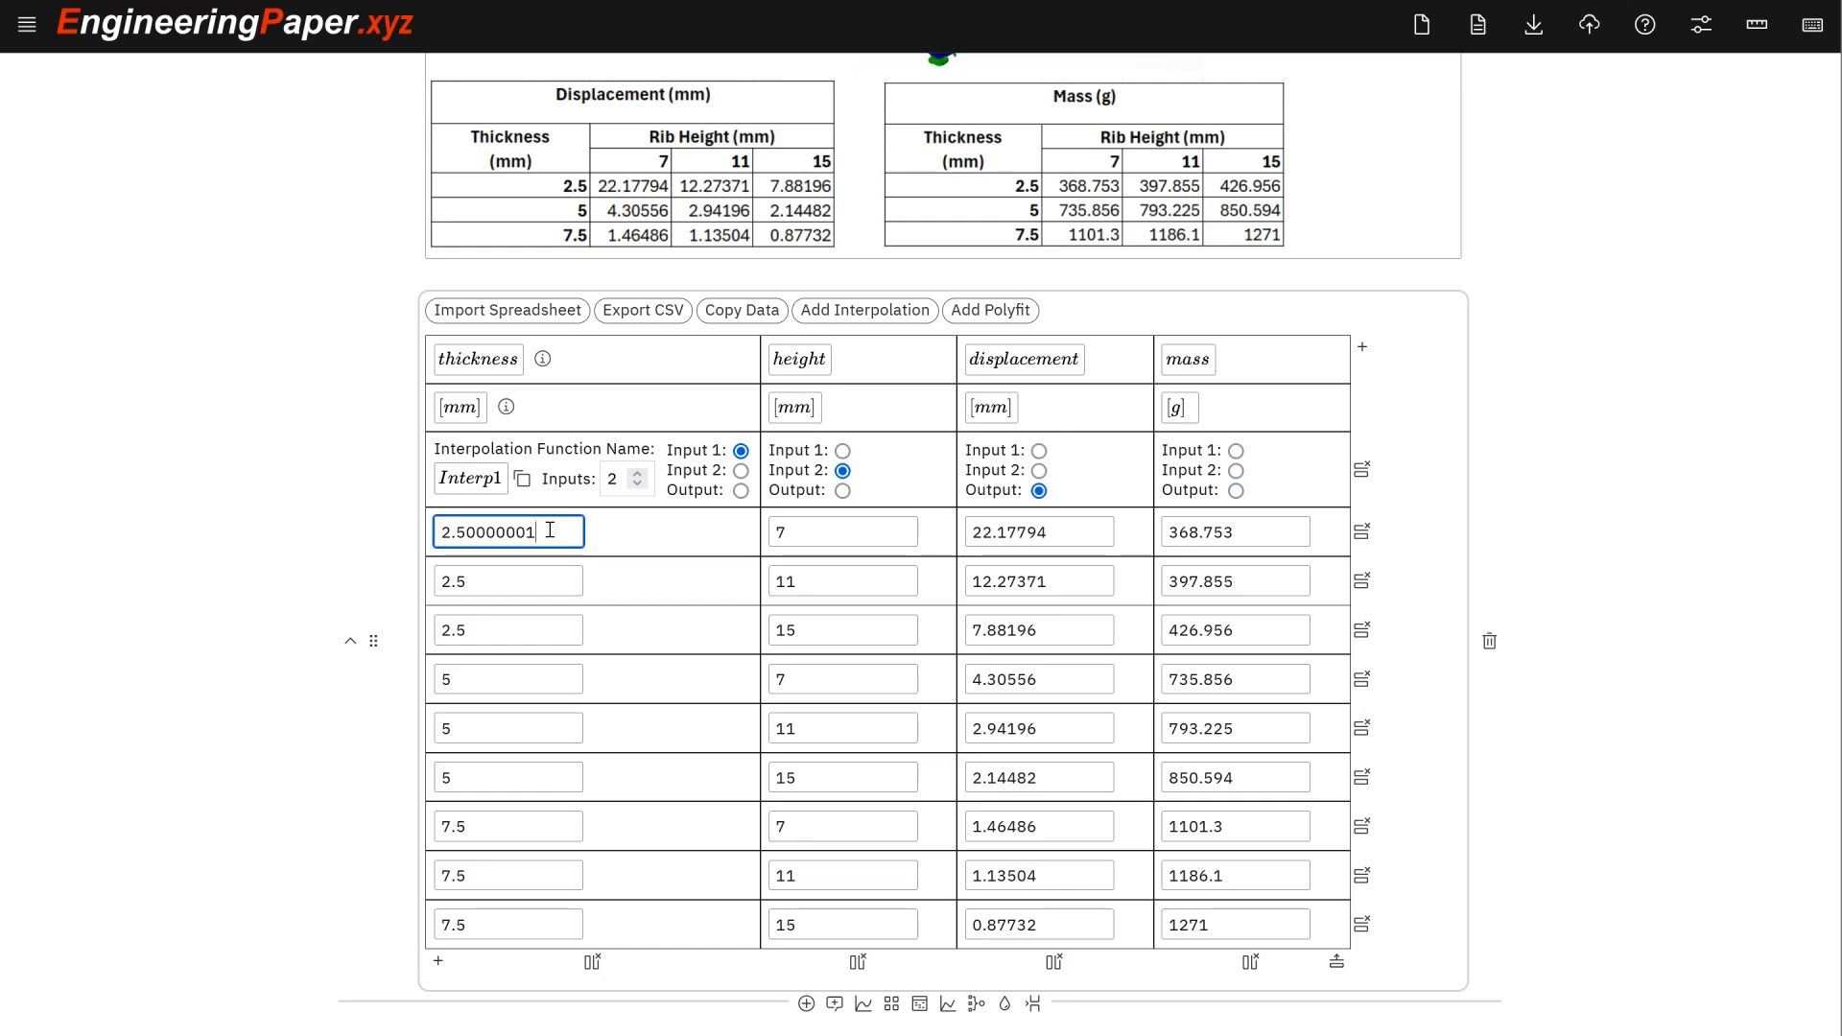
pyautogui.press('BackSpace')
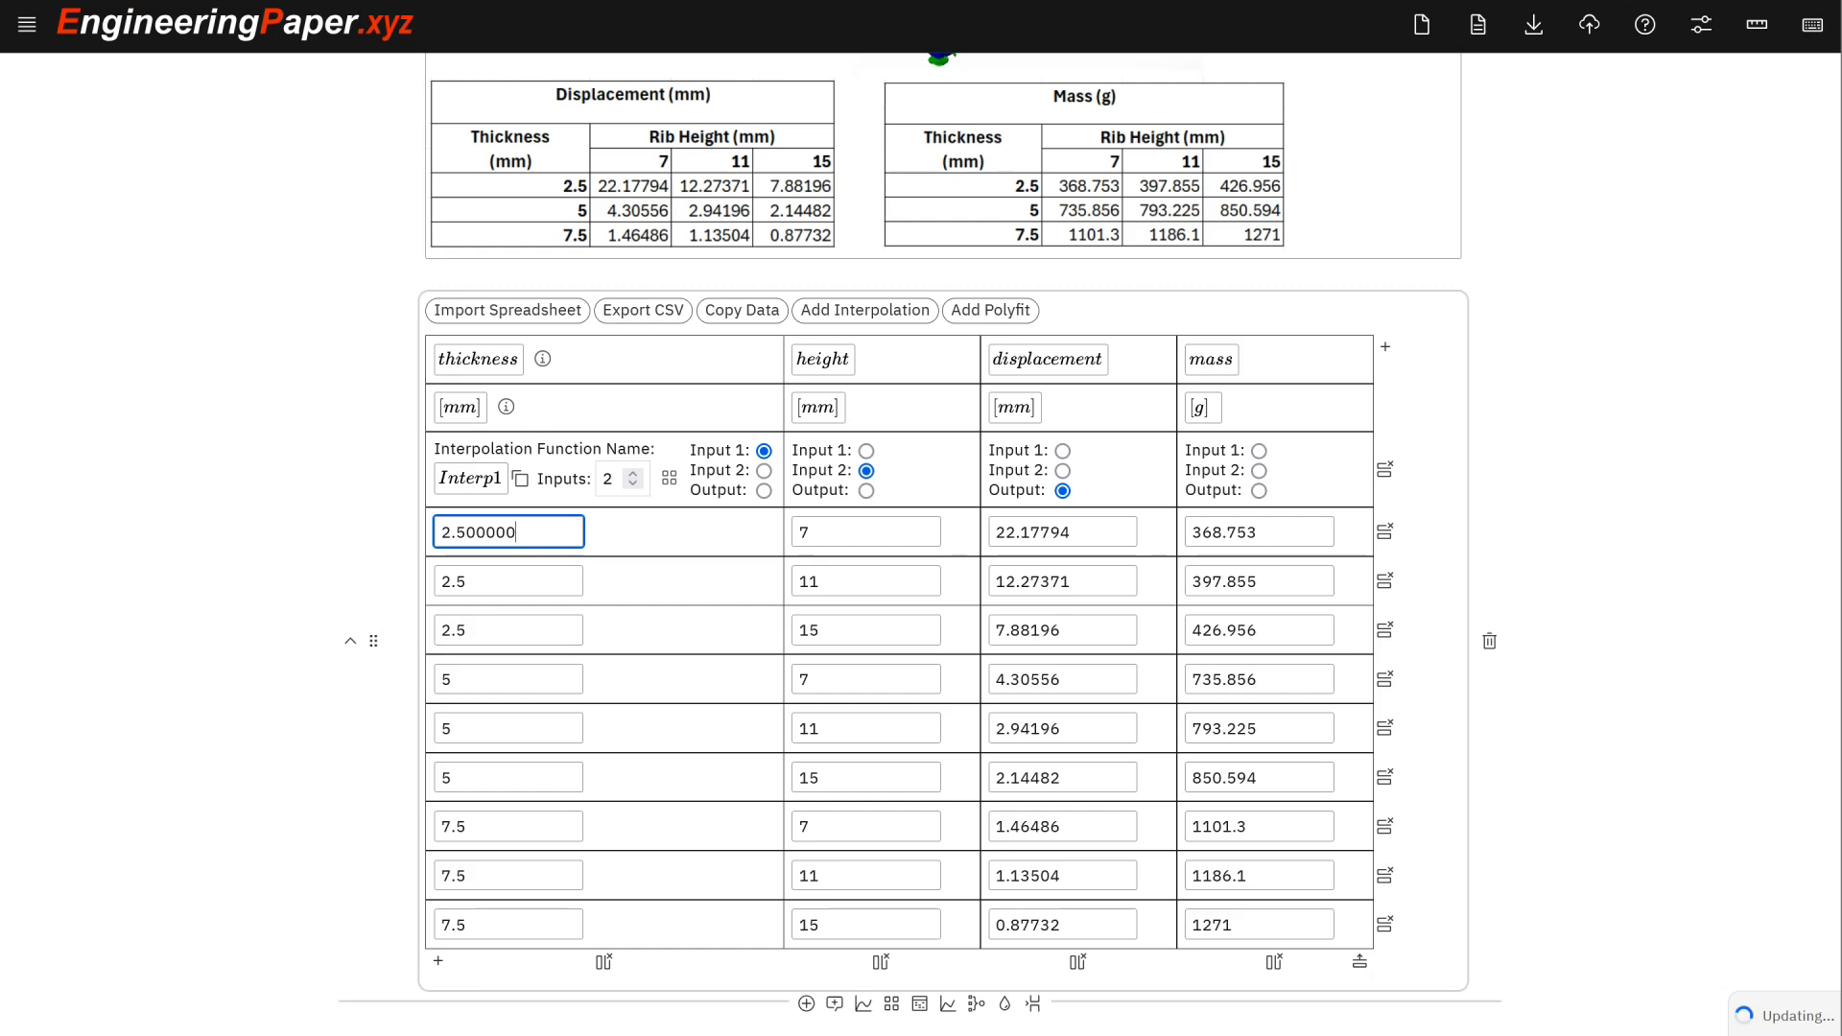
pyautogui.press('BackSpace')
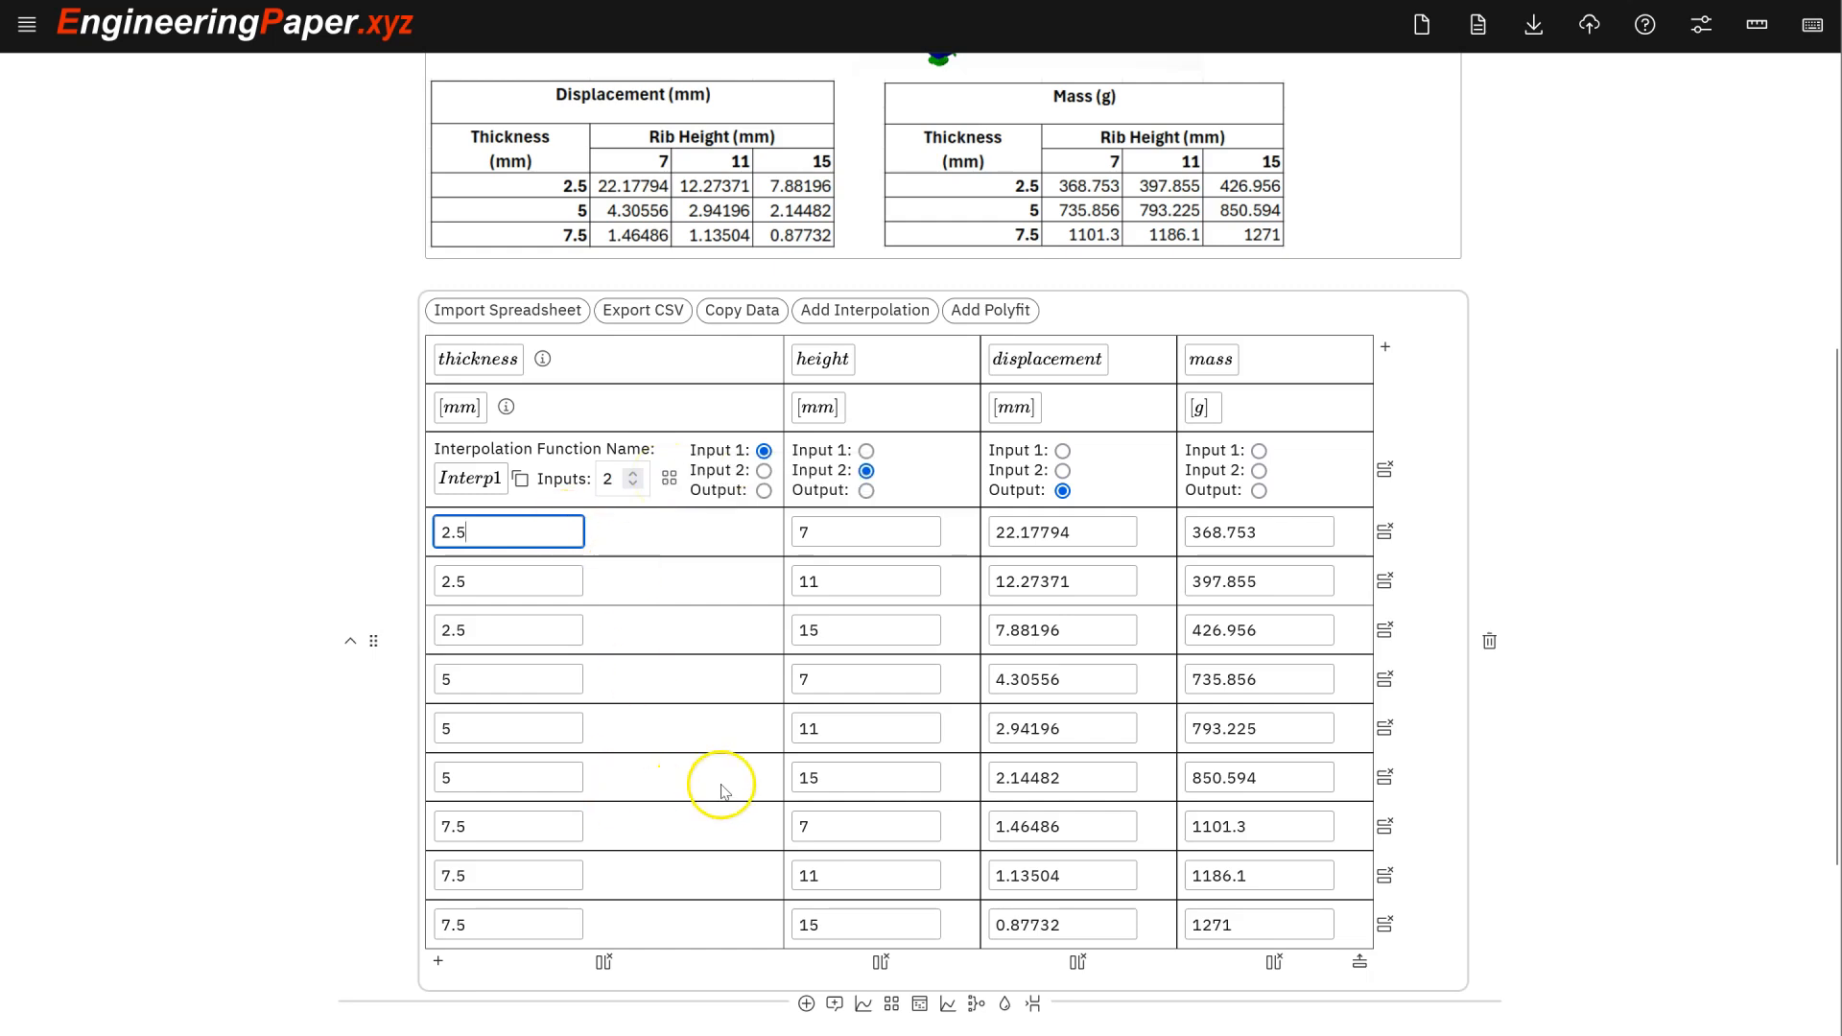
pyautogui.scroll(-1, 759, 784)
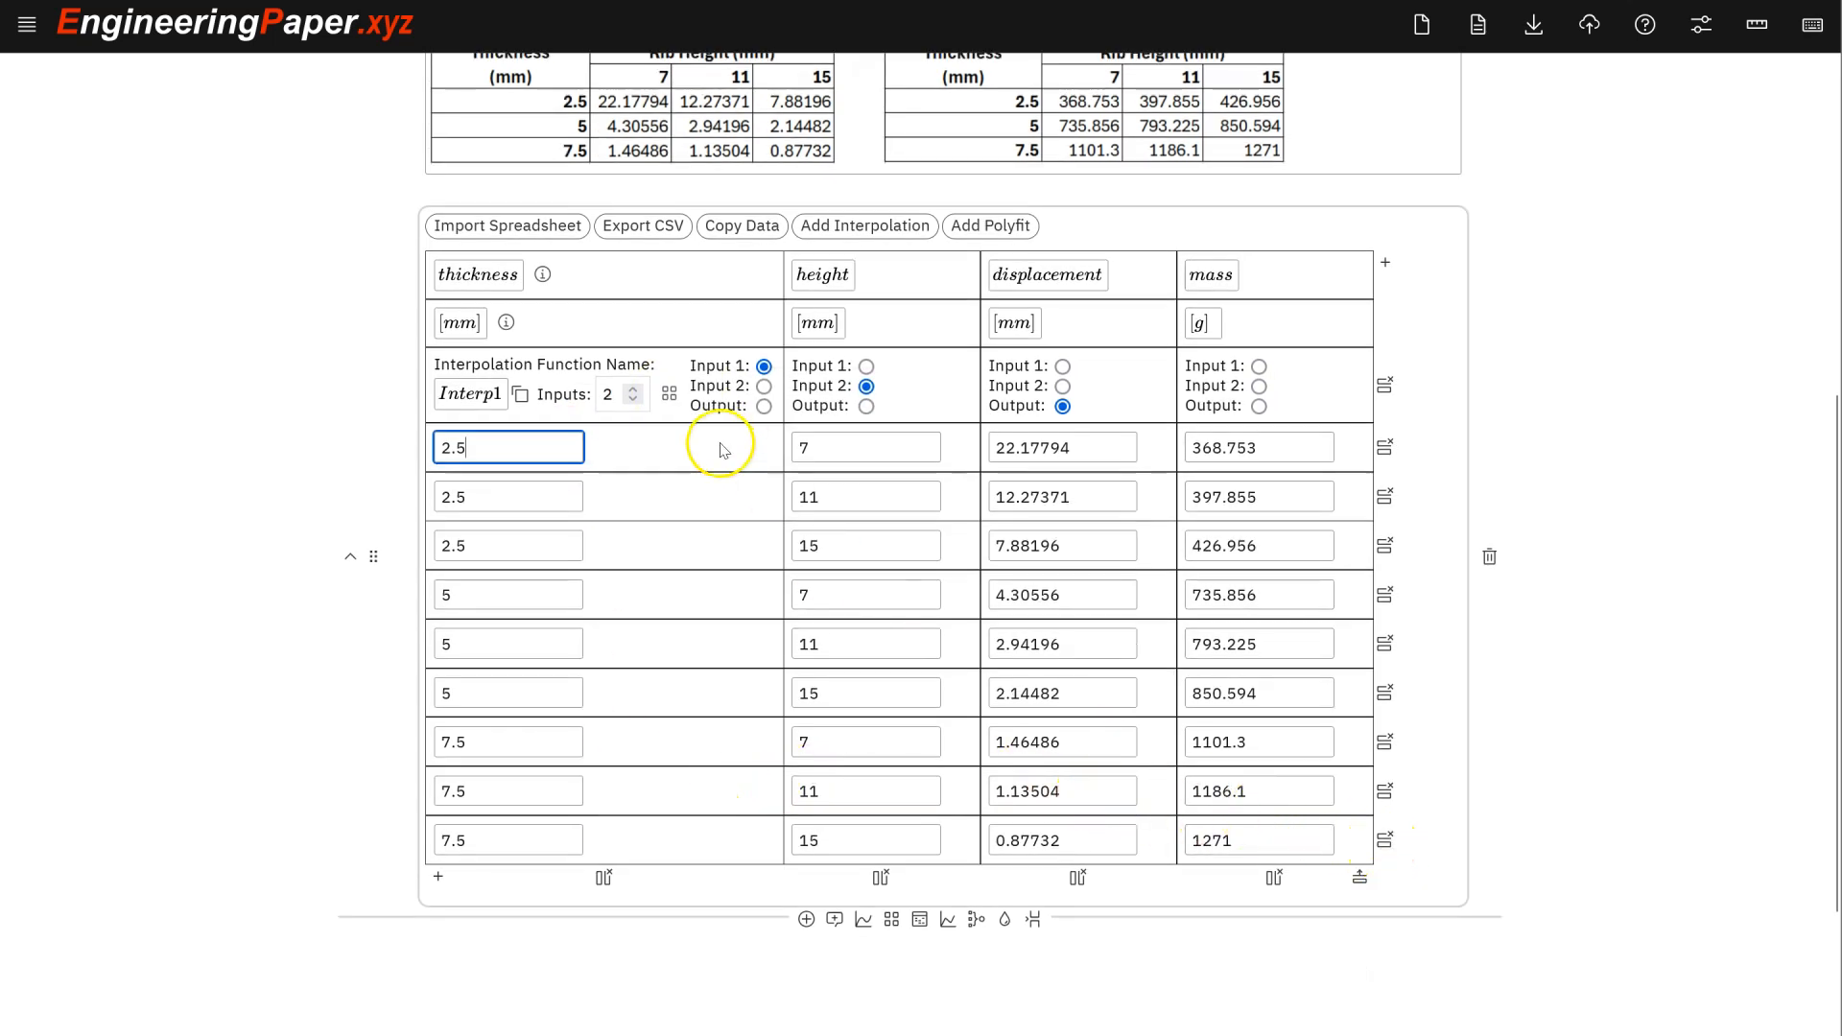
pyautogui.scroll(1, 708, 451)
pyautogui.scroll(-1, 595, 662)
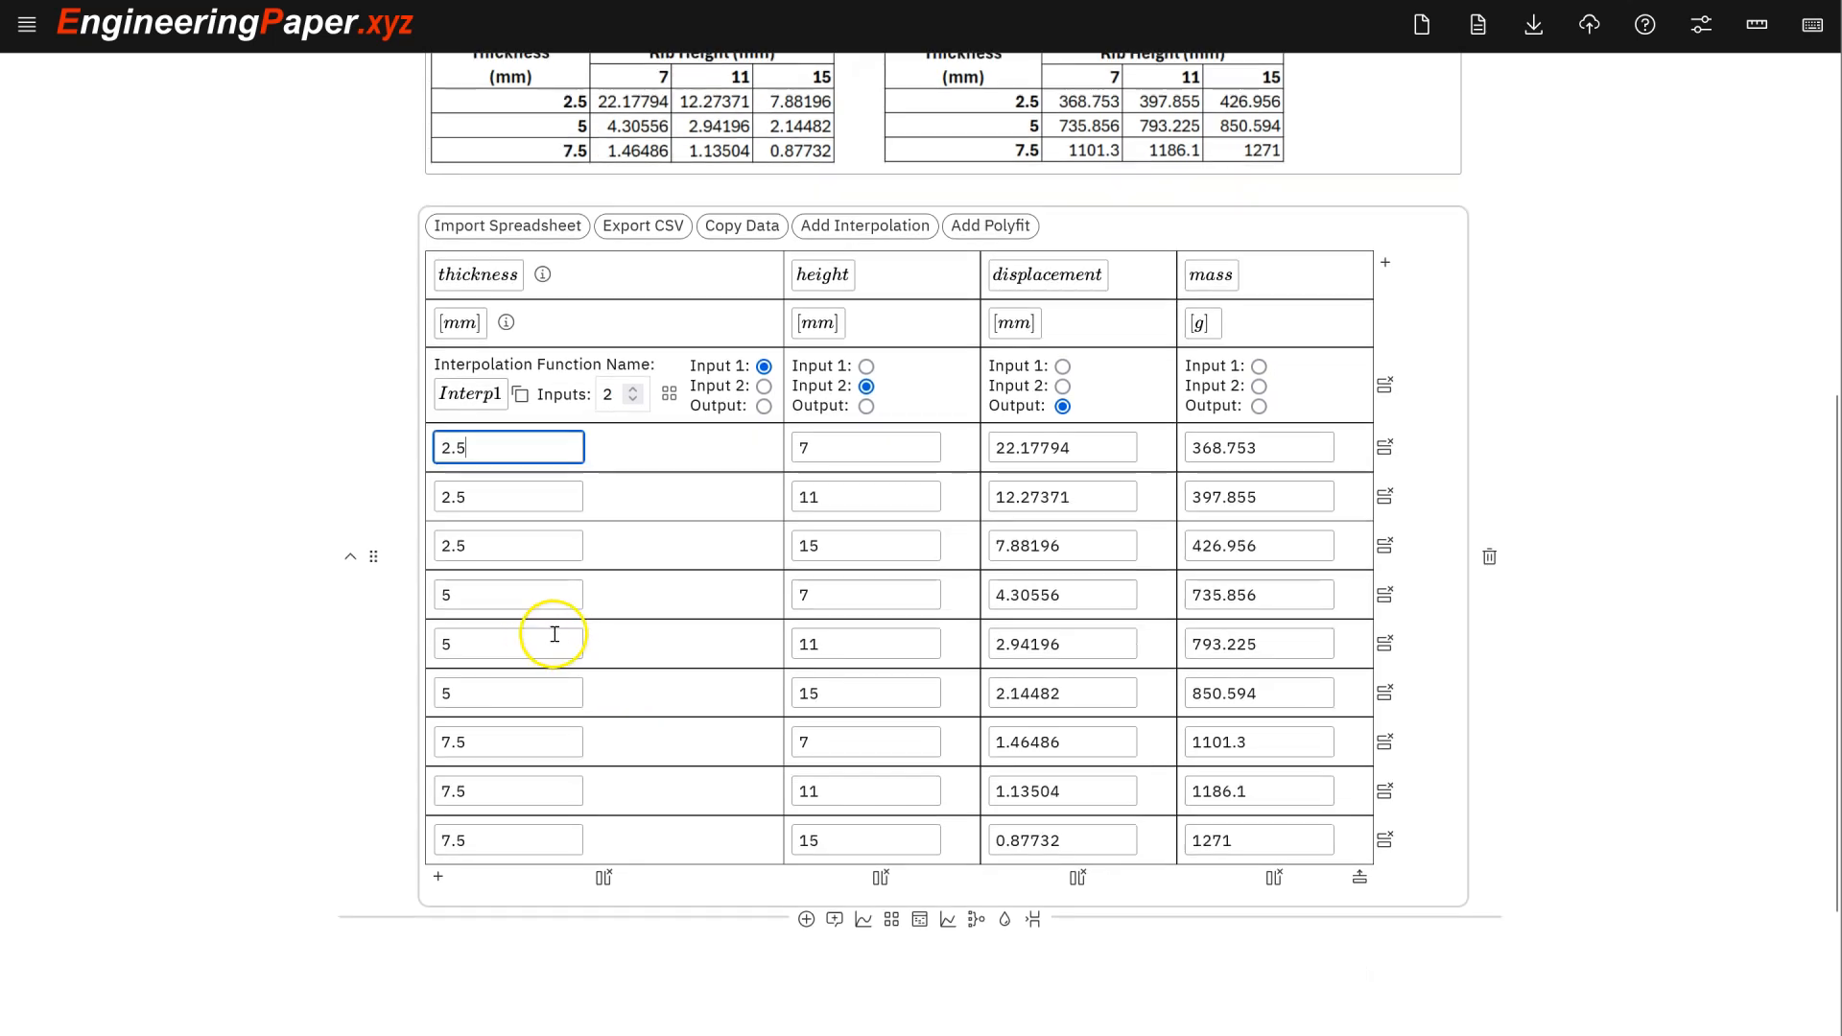
pyautogui.scroll(1, 703, 672)
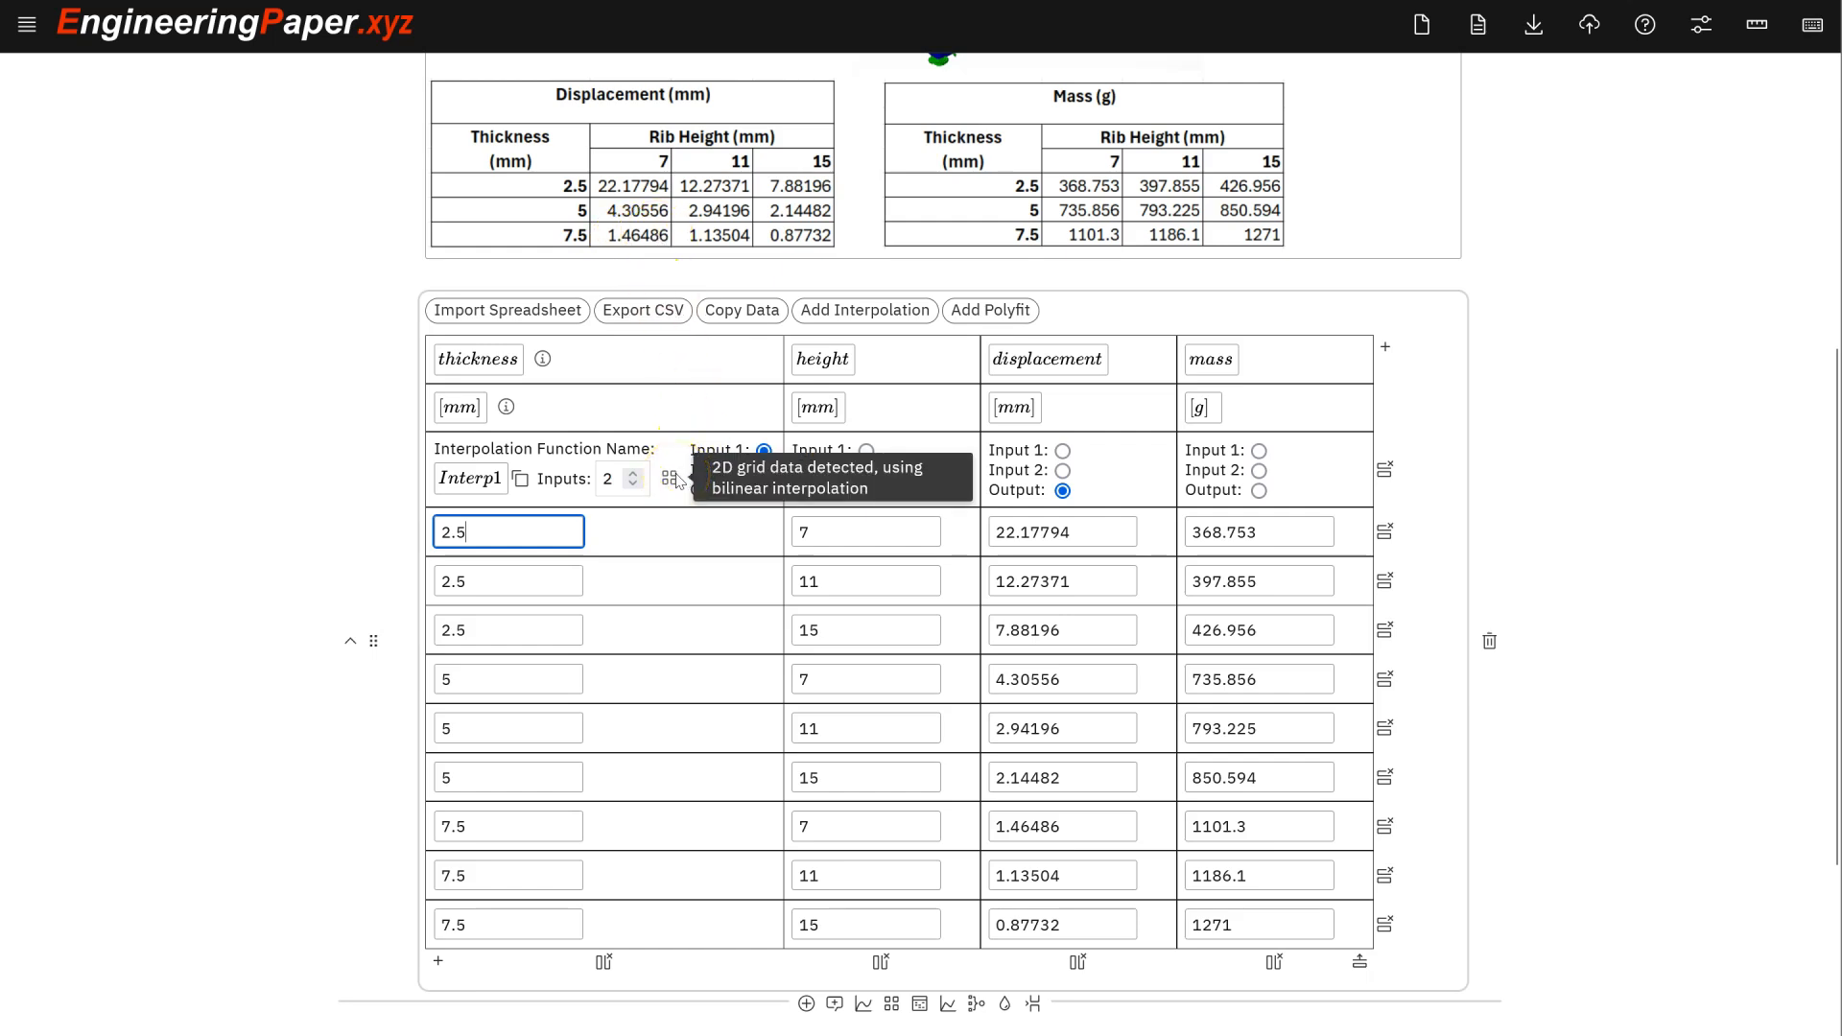
# - Rename Interp1 to 'Displacement', restoring the capital D after the duplicate-variable error
pyautogui.click(741, 554)
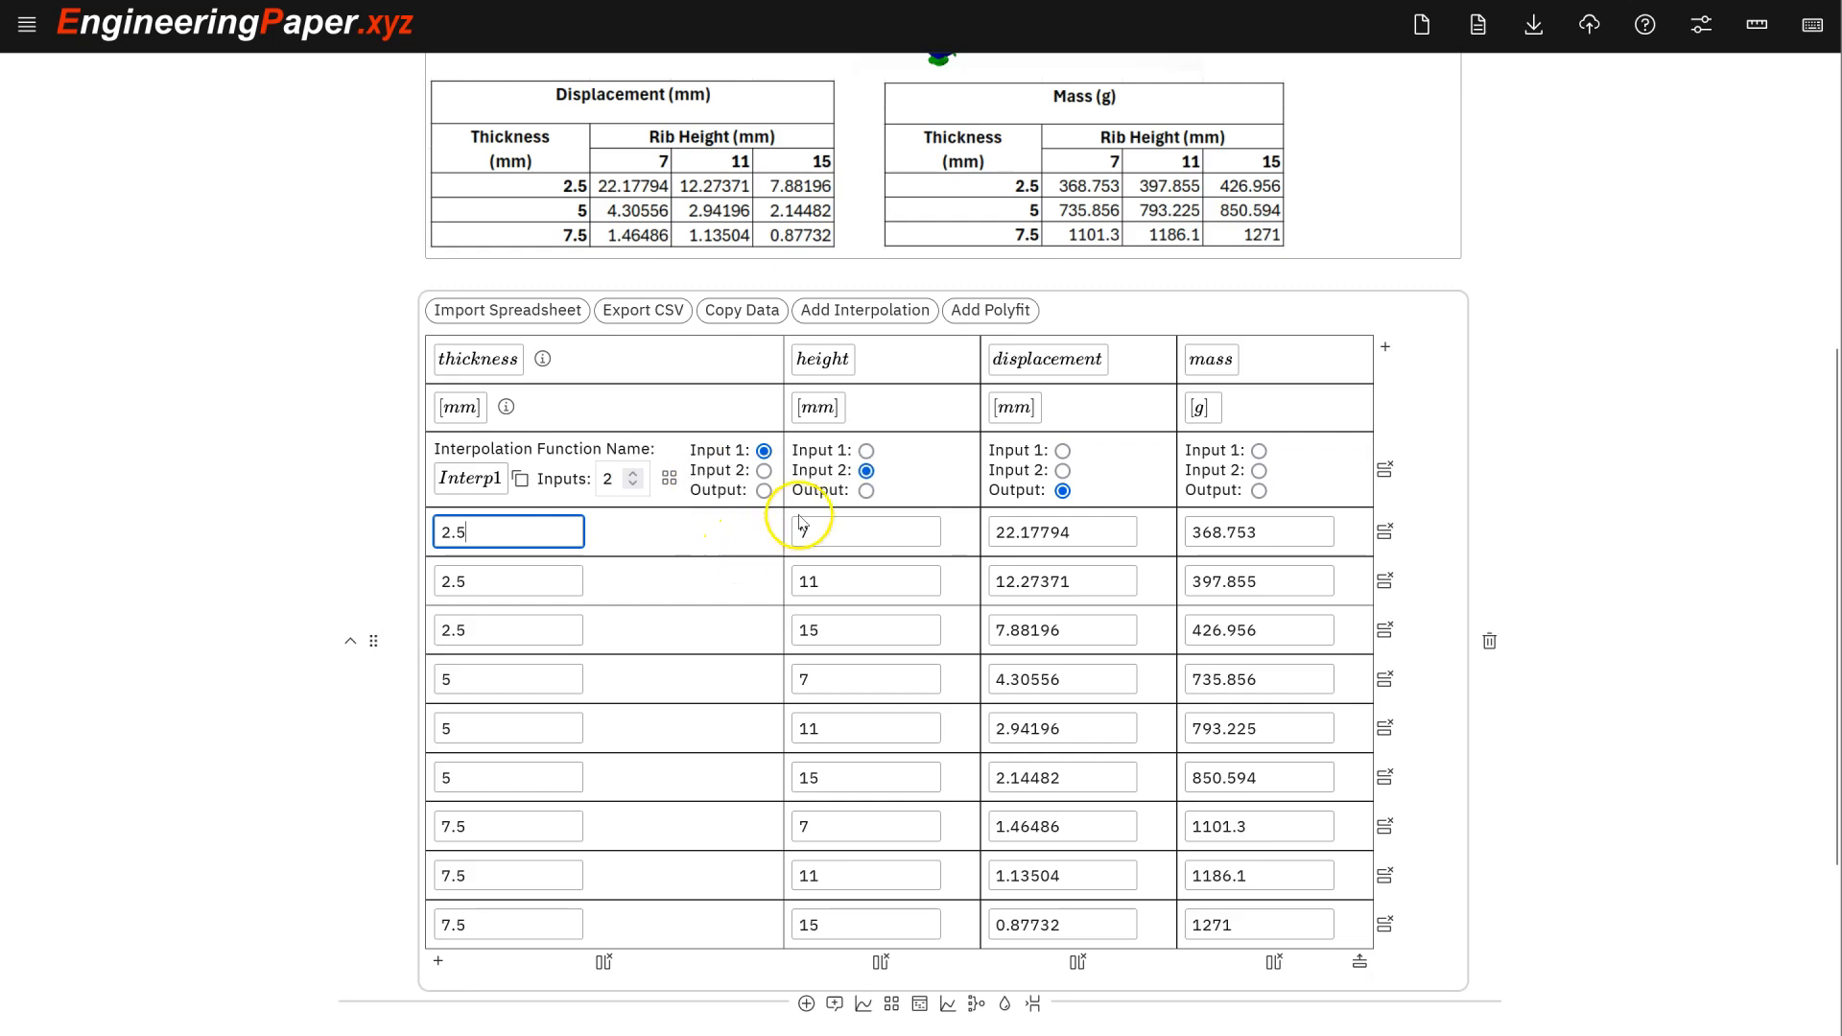
pyautogui.click(477, 479)
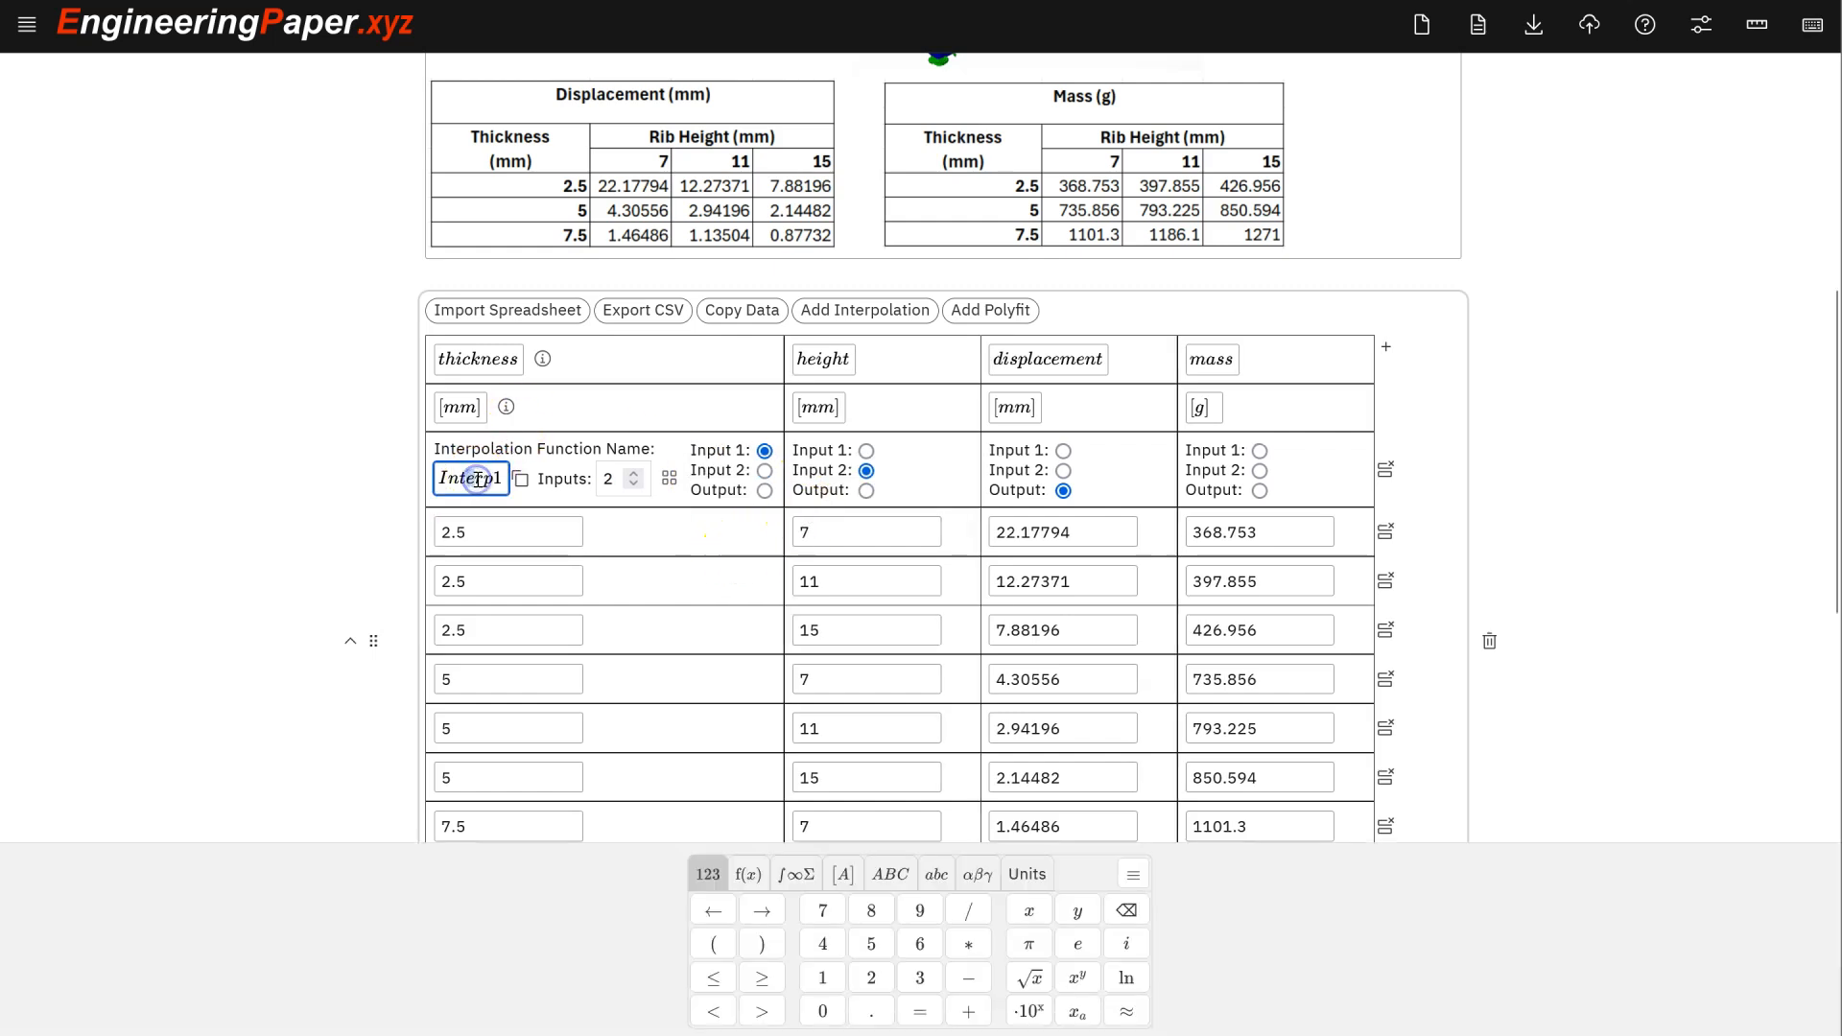
pyautogui.doubleClick(477, 478)
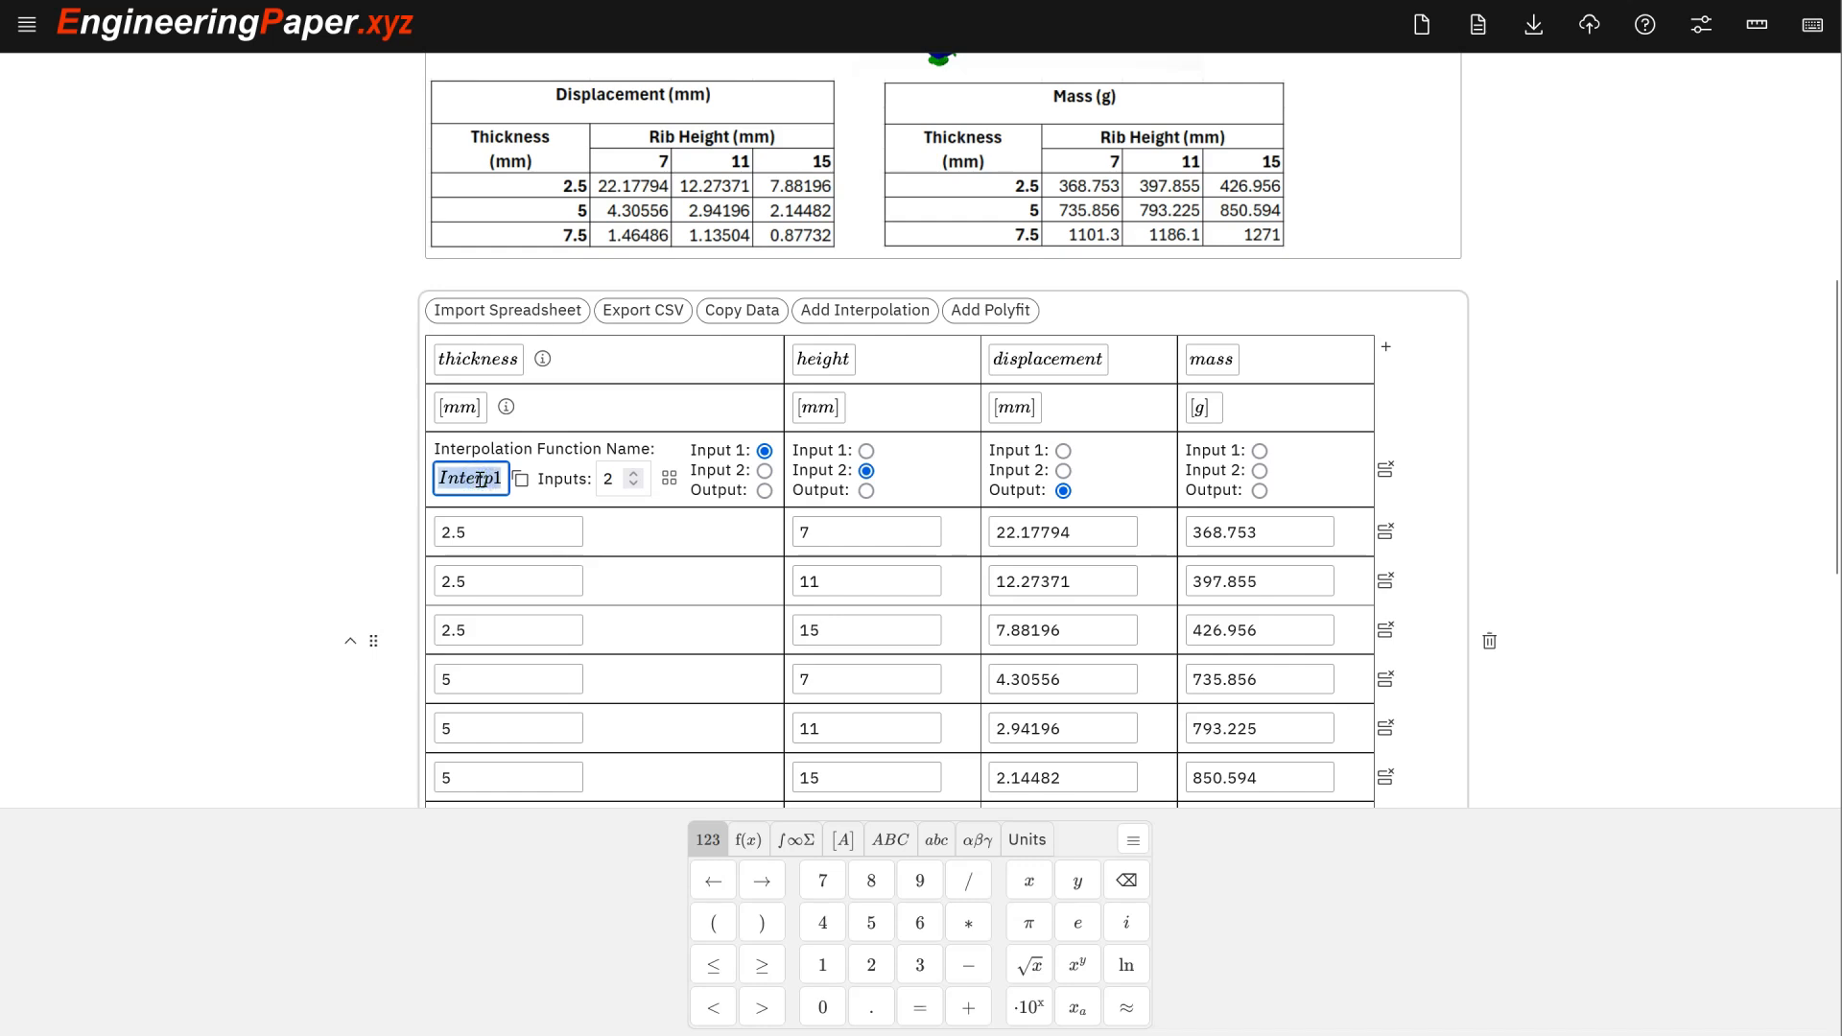
pyautogui.click(1054, 360)
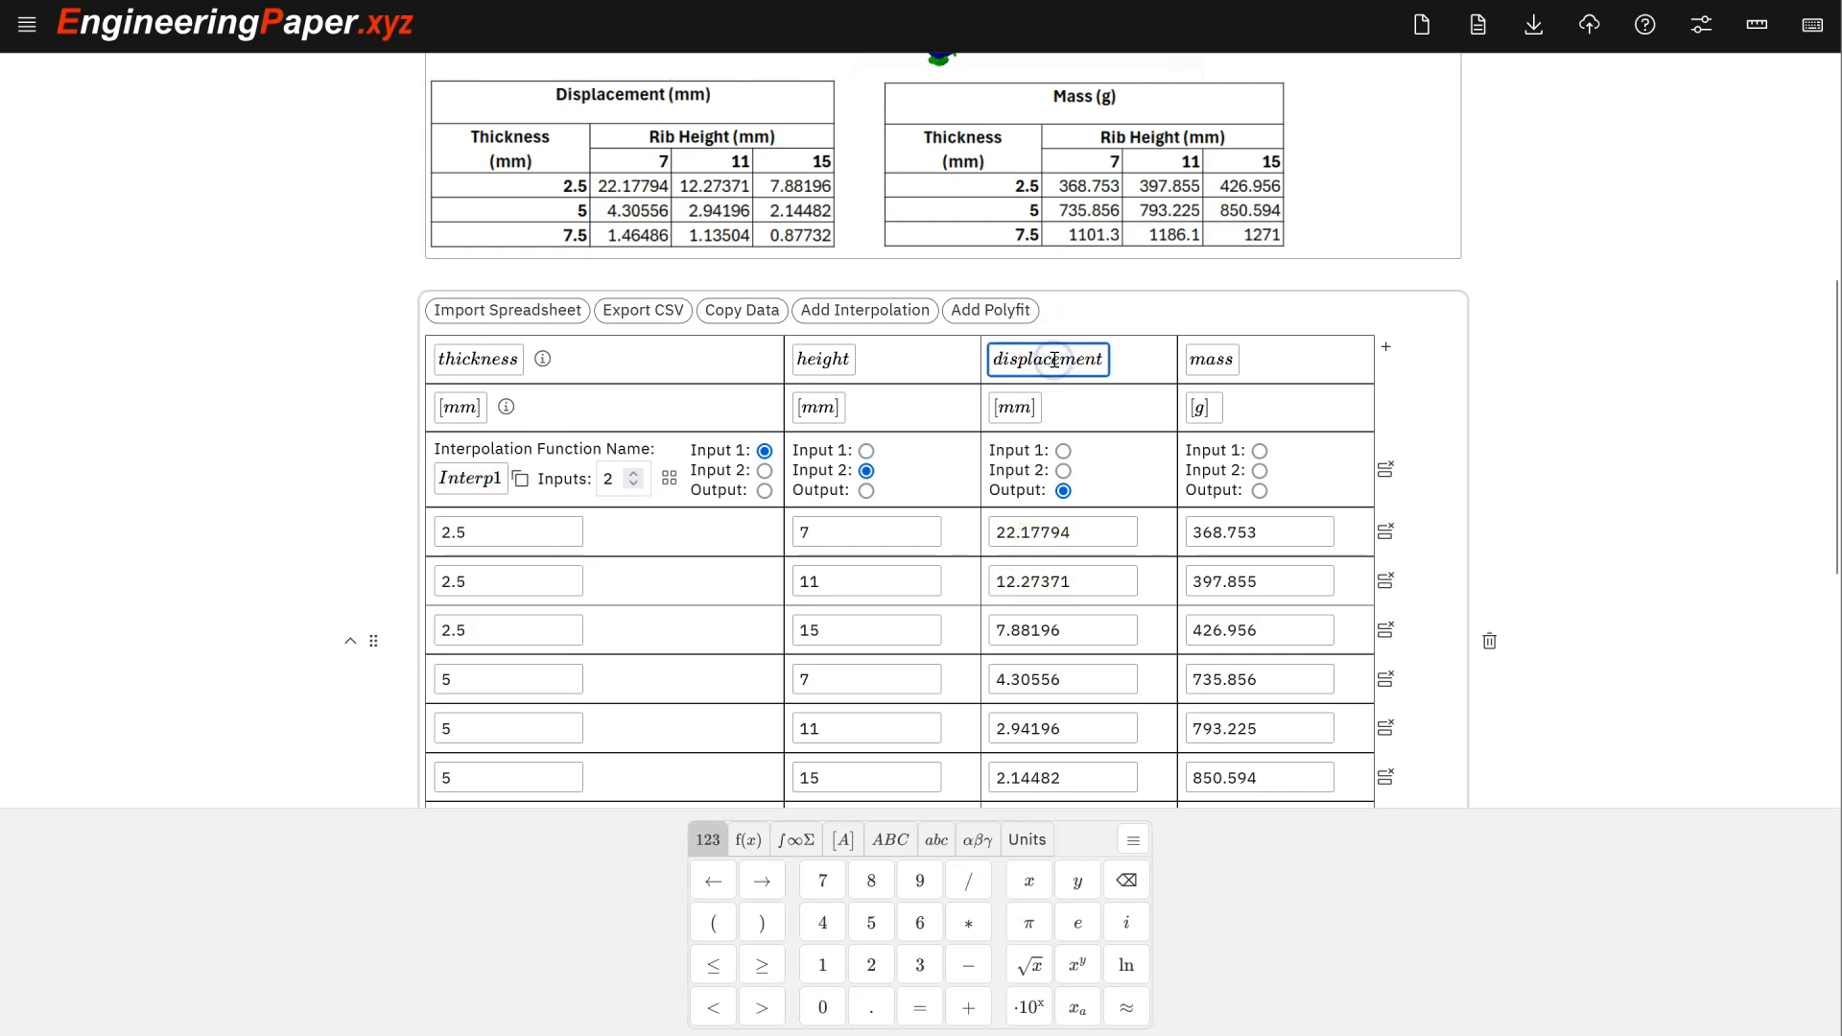
pyautogui.click(467, 478)
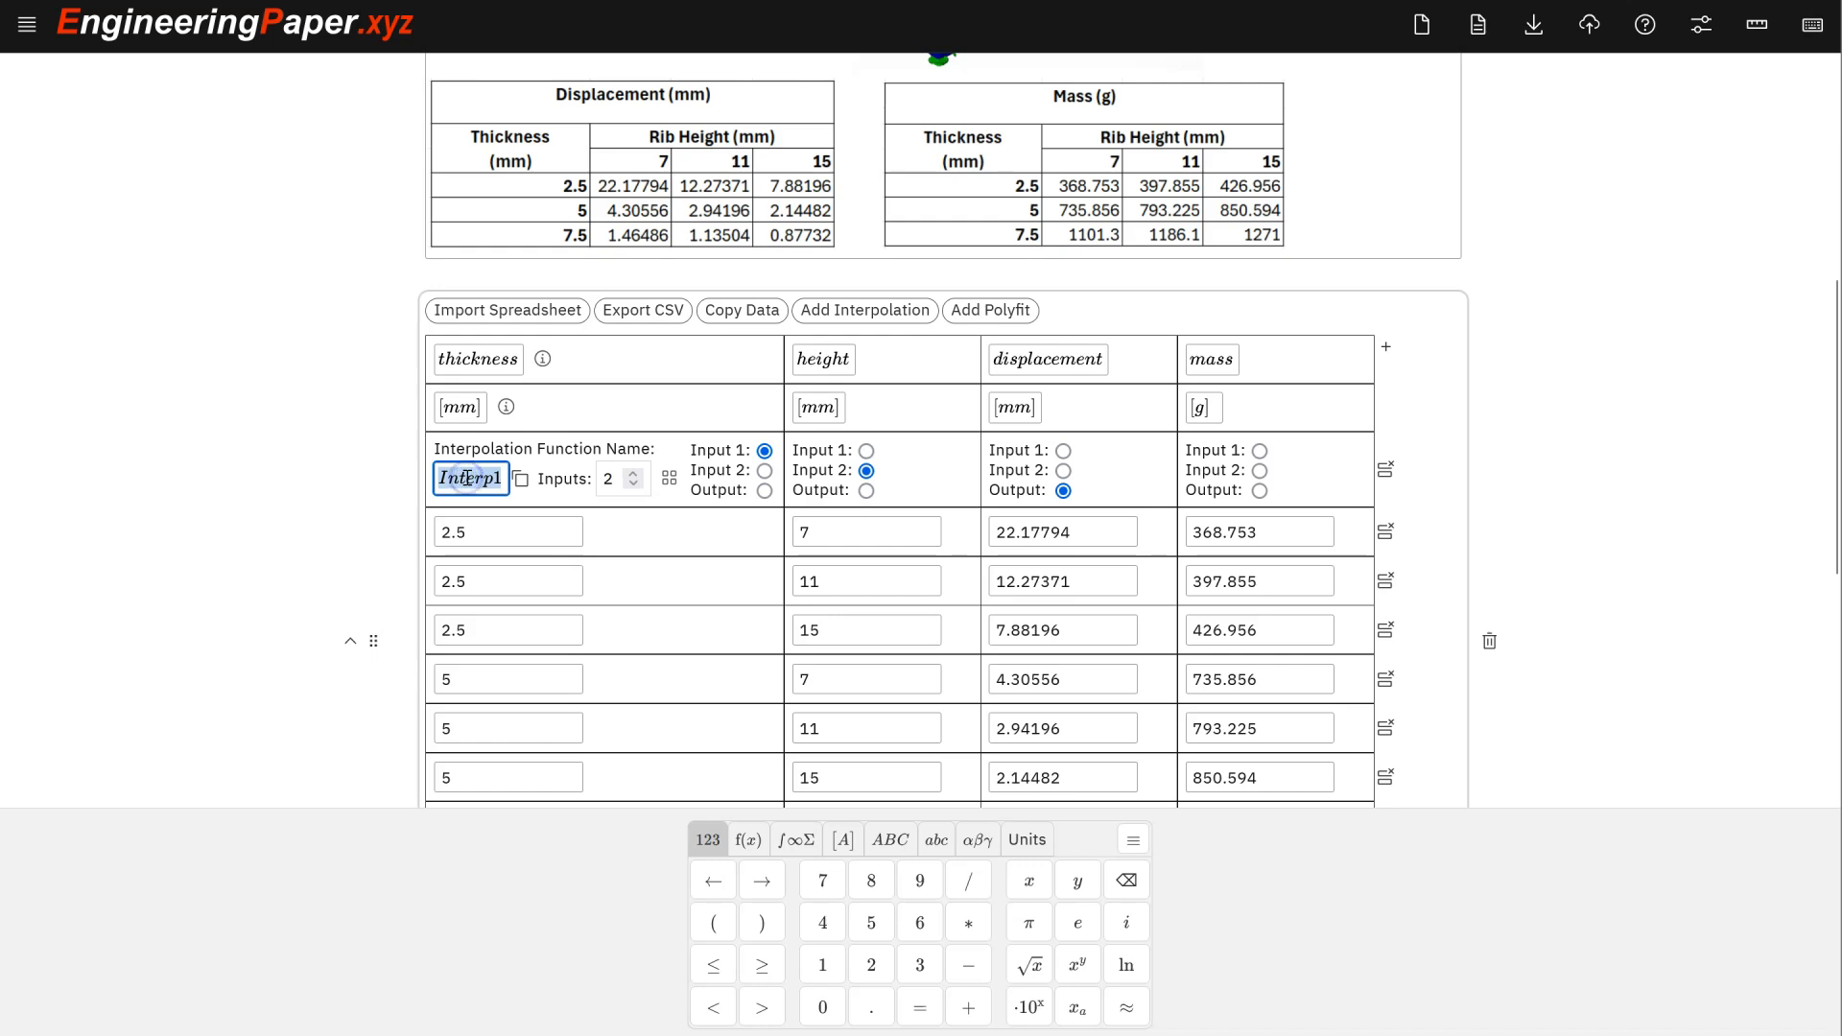
pyautogui.write('Displ')
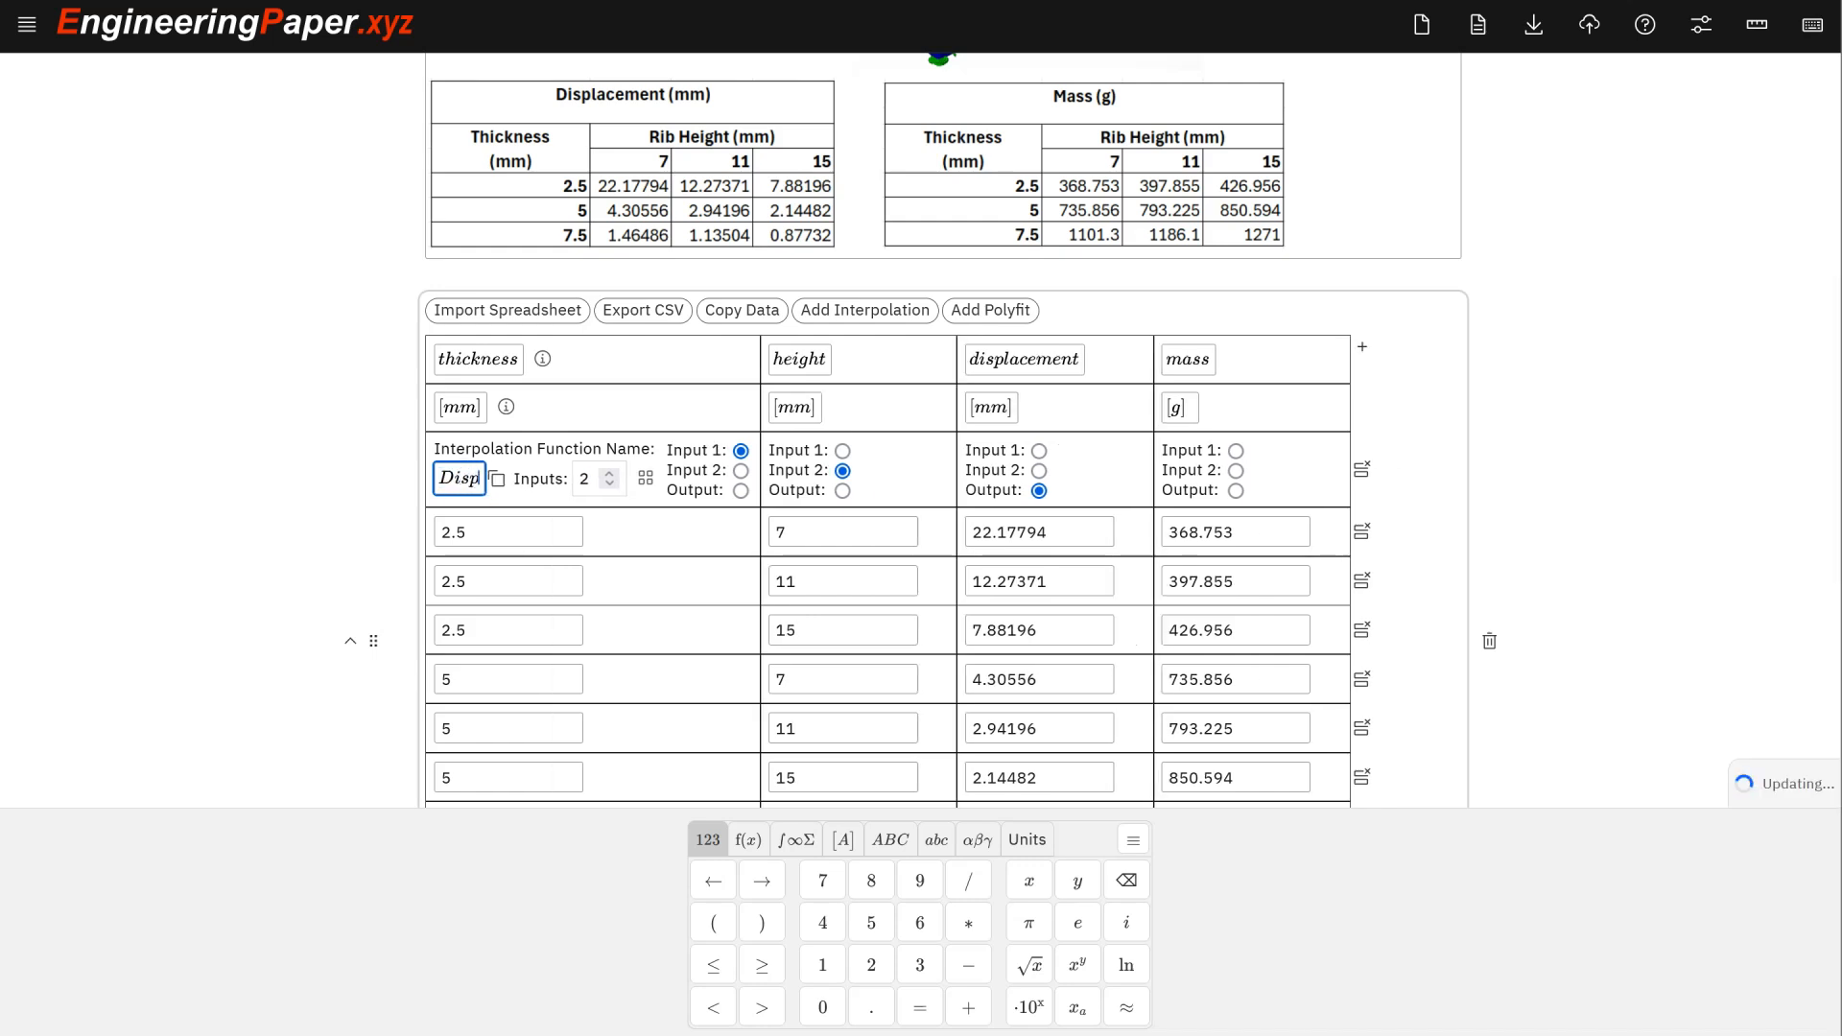
pyautogui.write('acement')
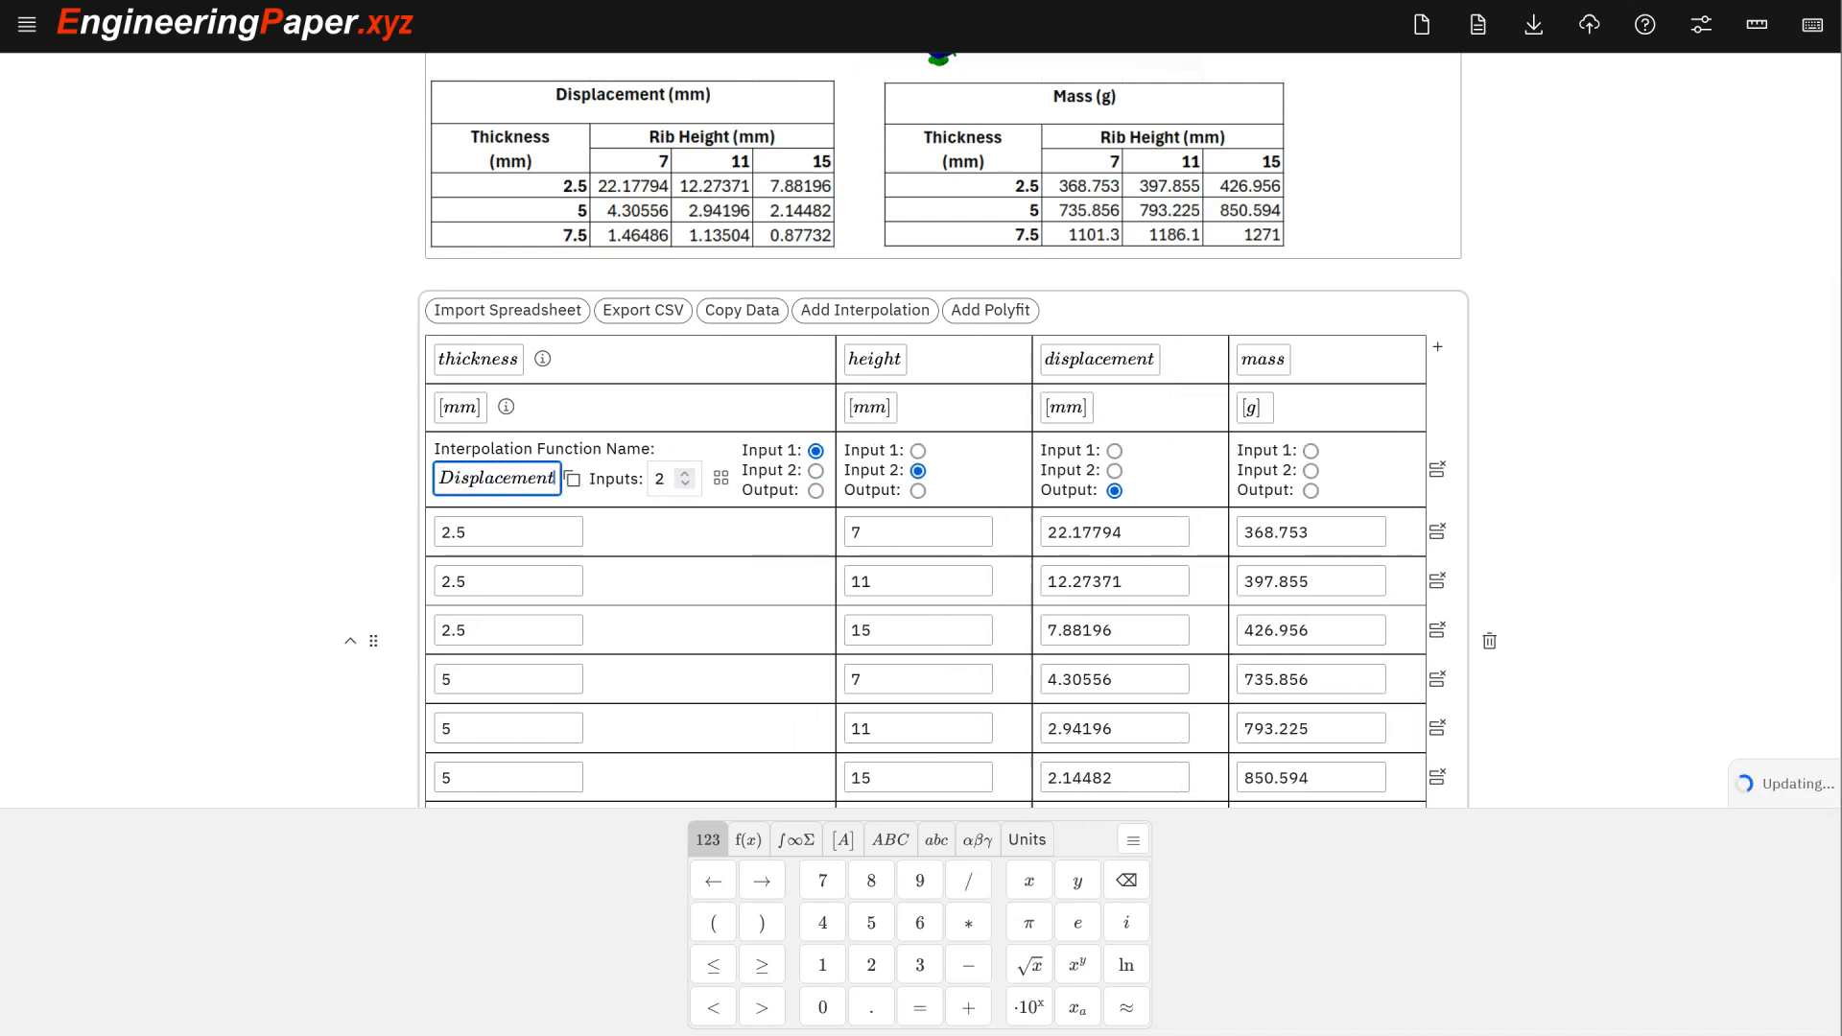
pyautogui.press('Delete')
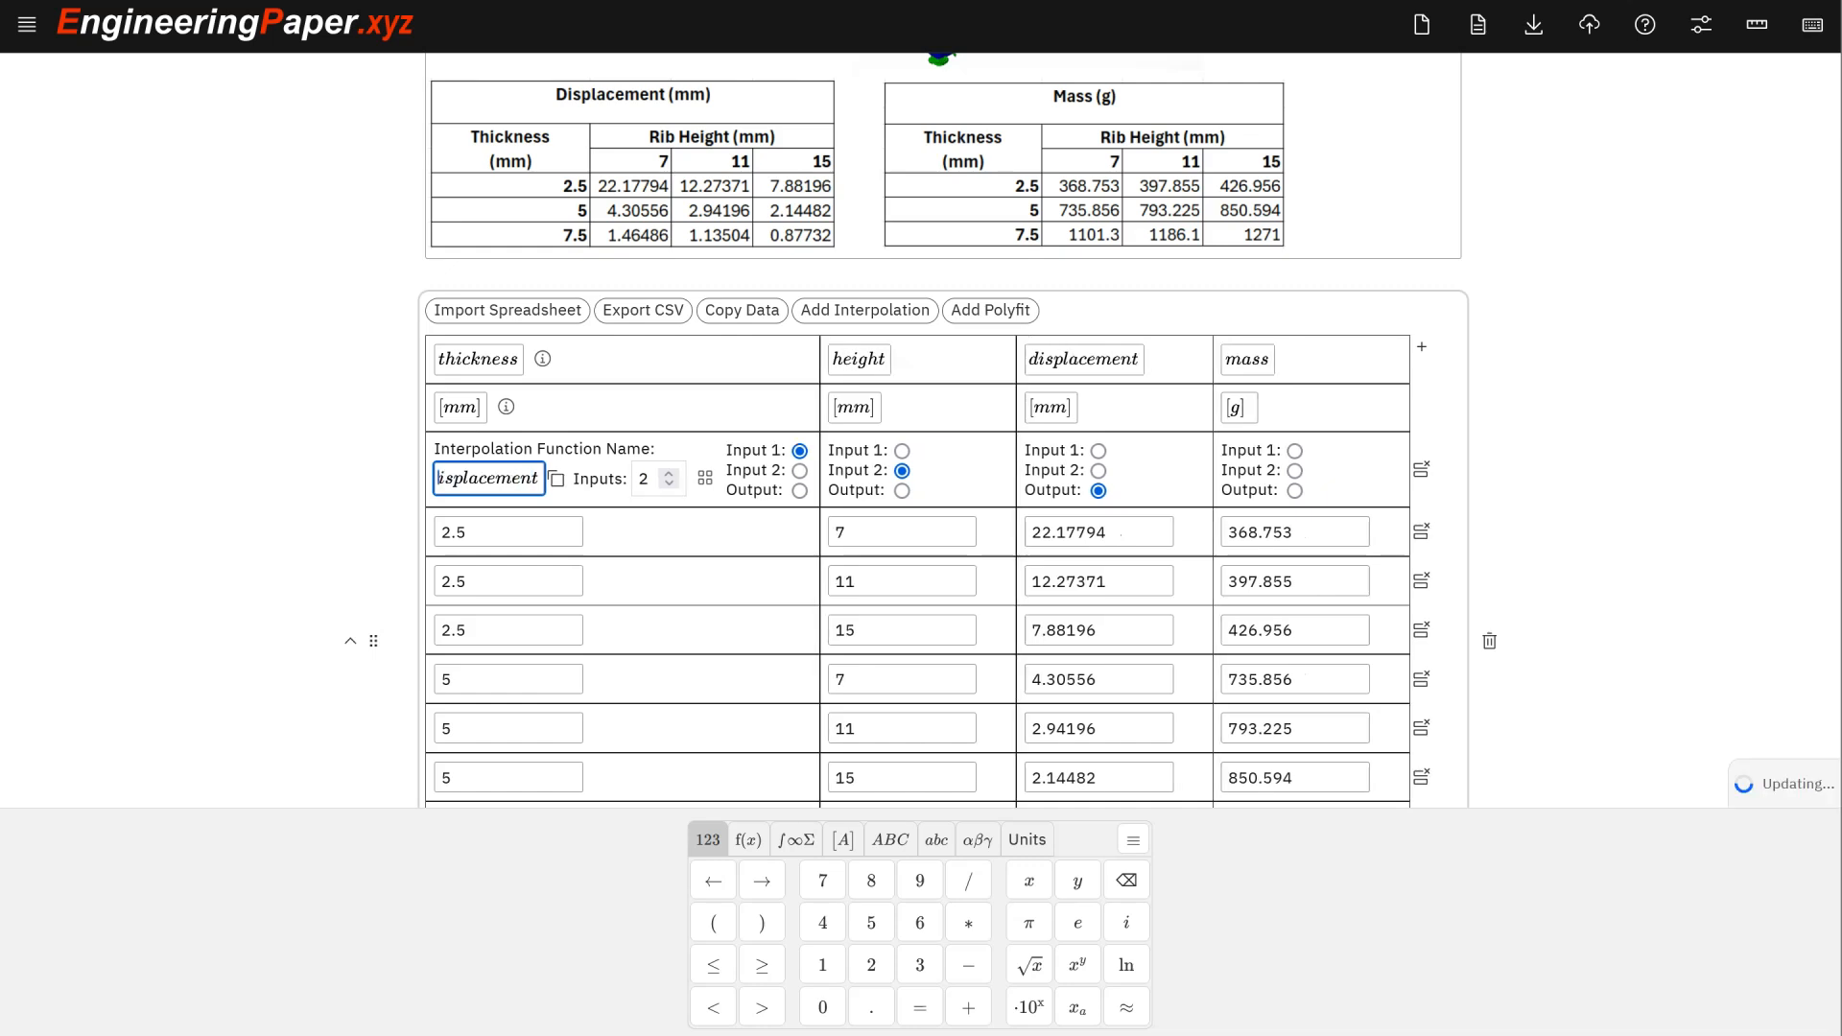
pyautogui.write('d')
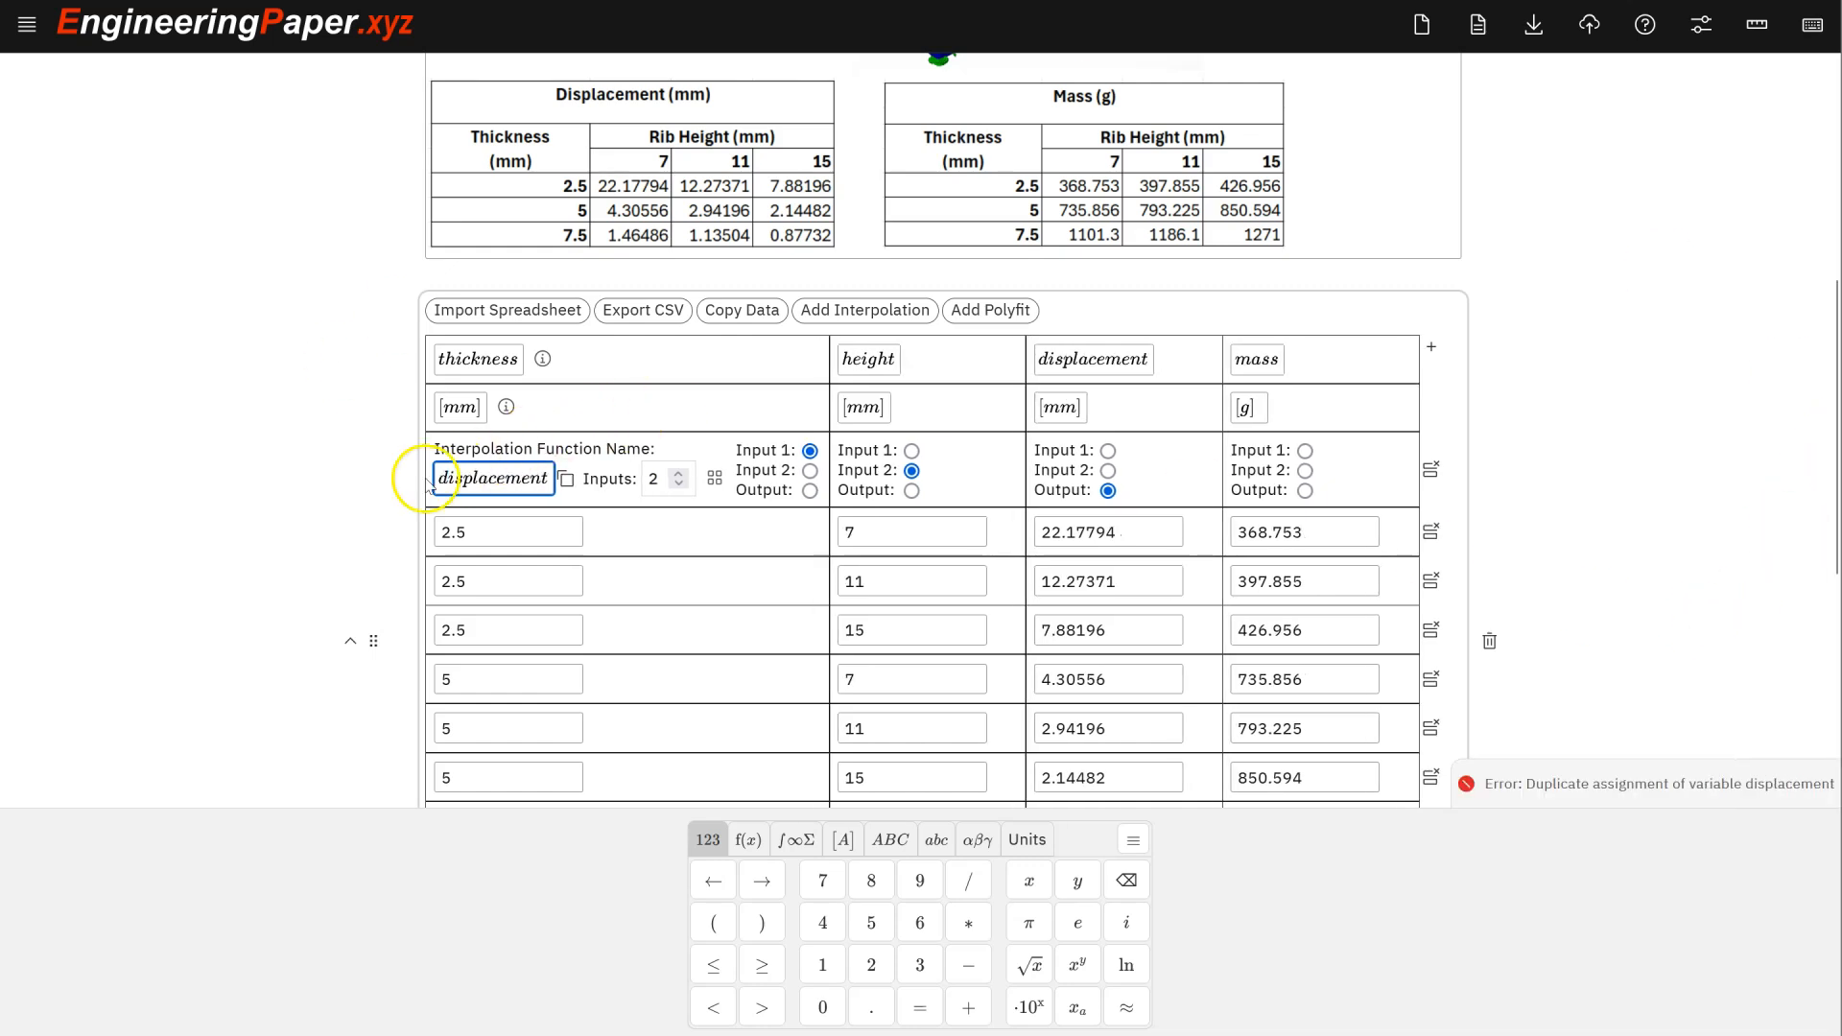
pyautogui.press('BackSpace')
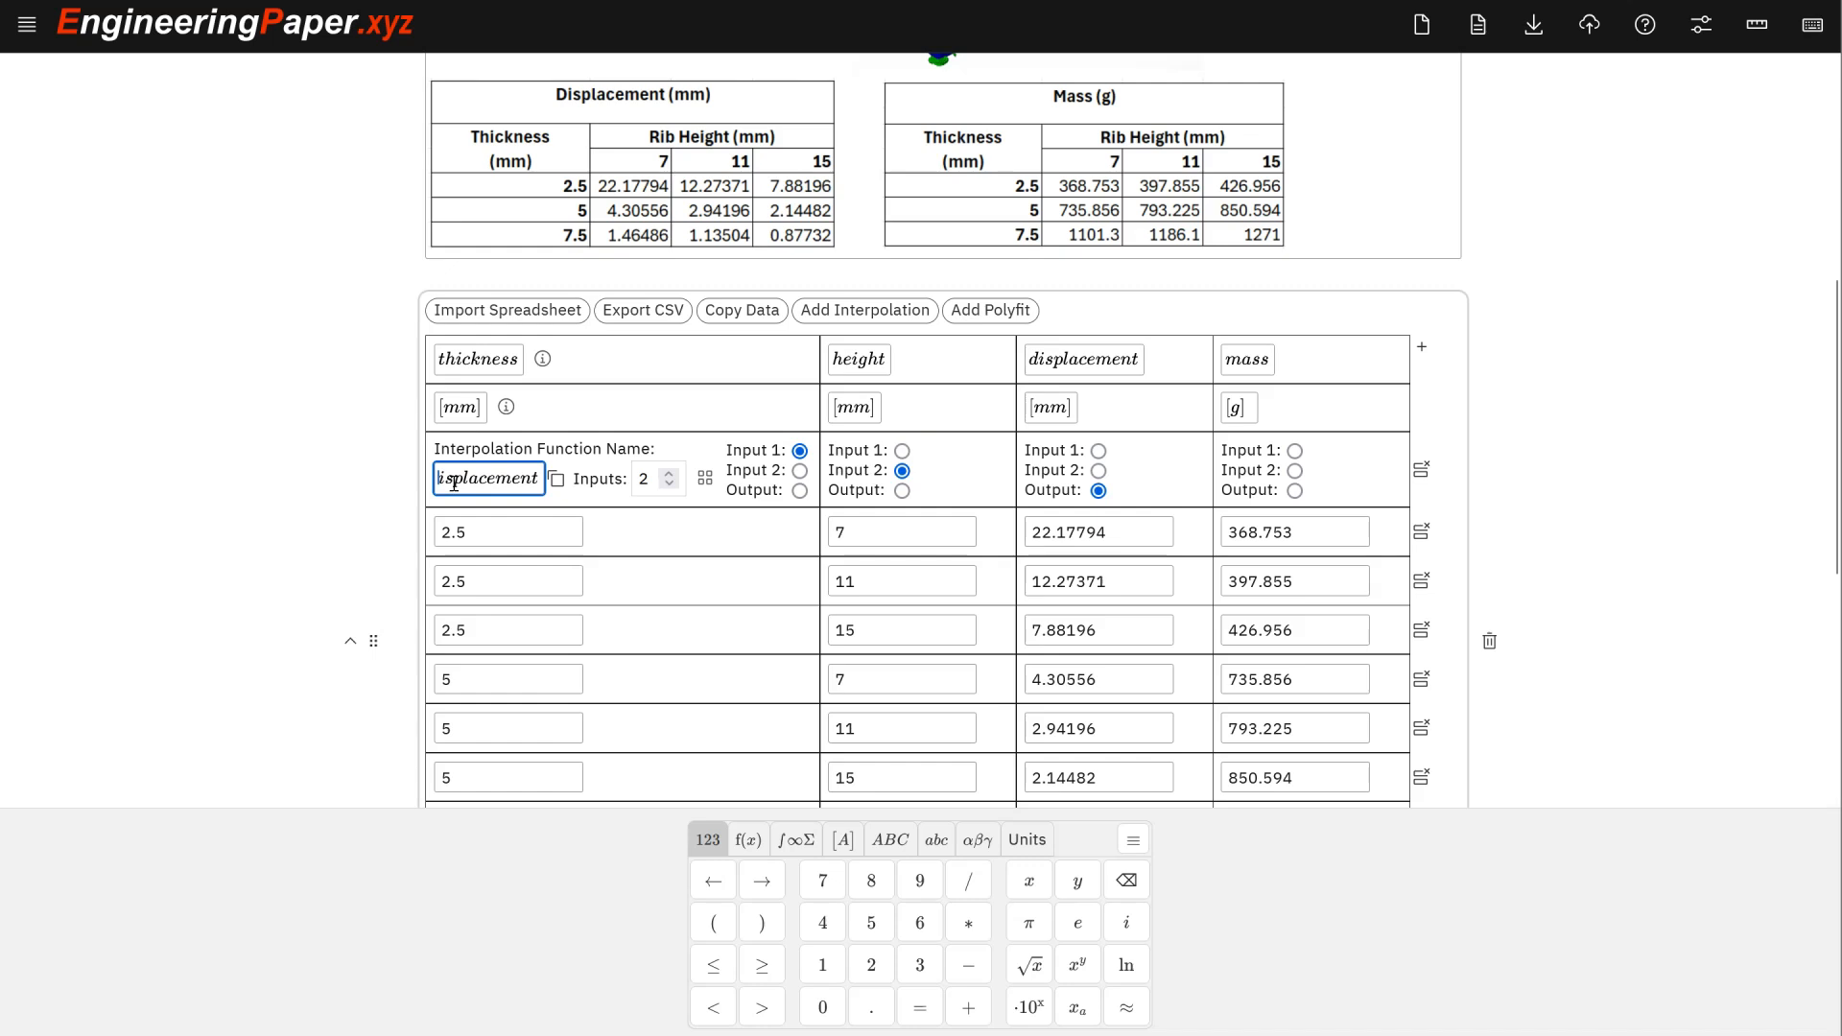
pyautogui.write('D')
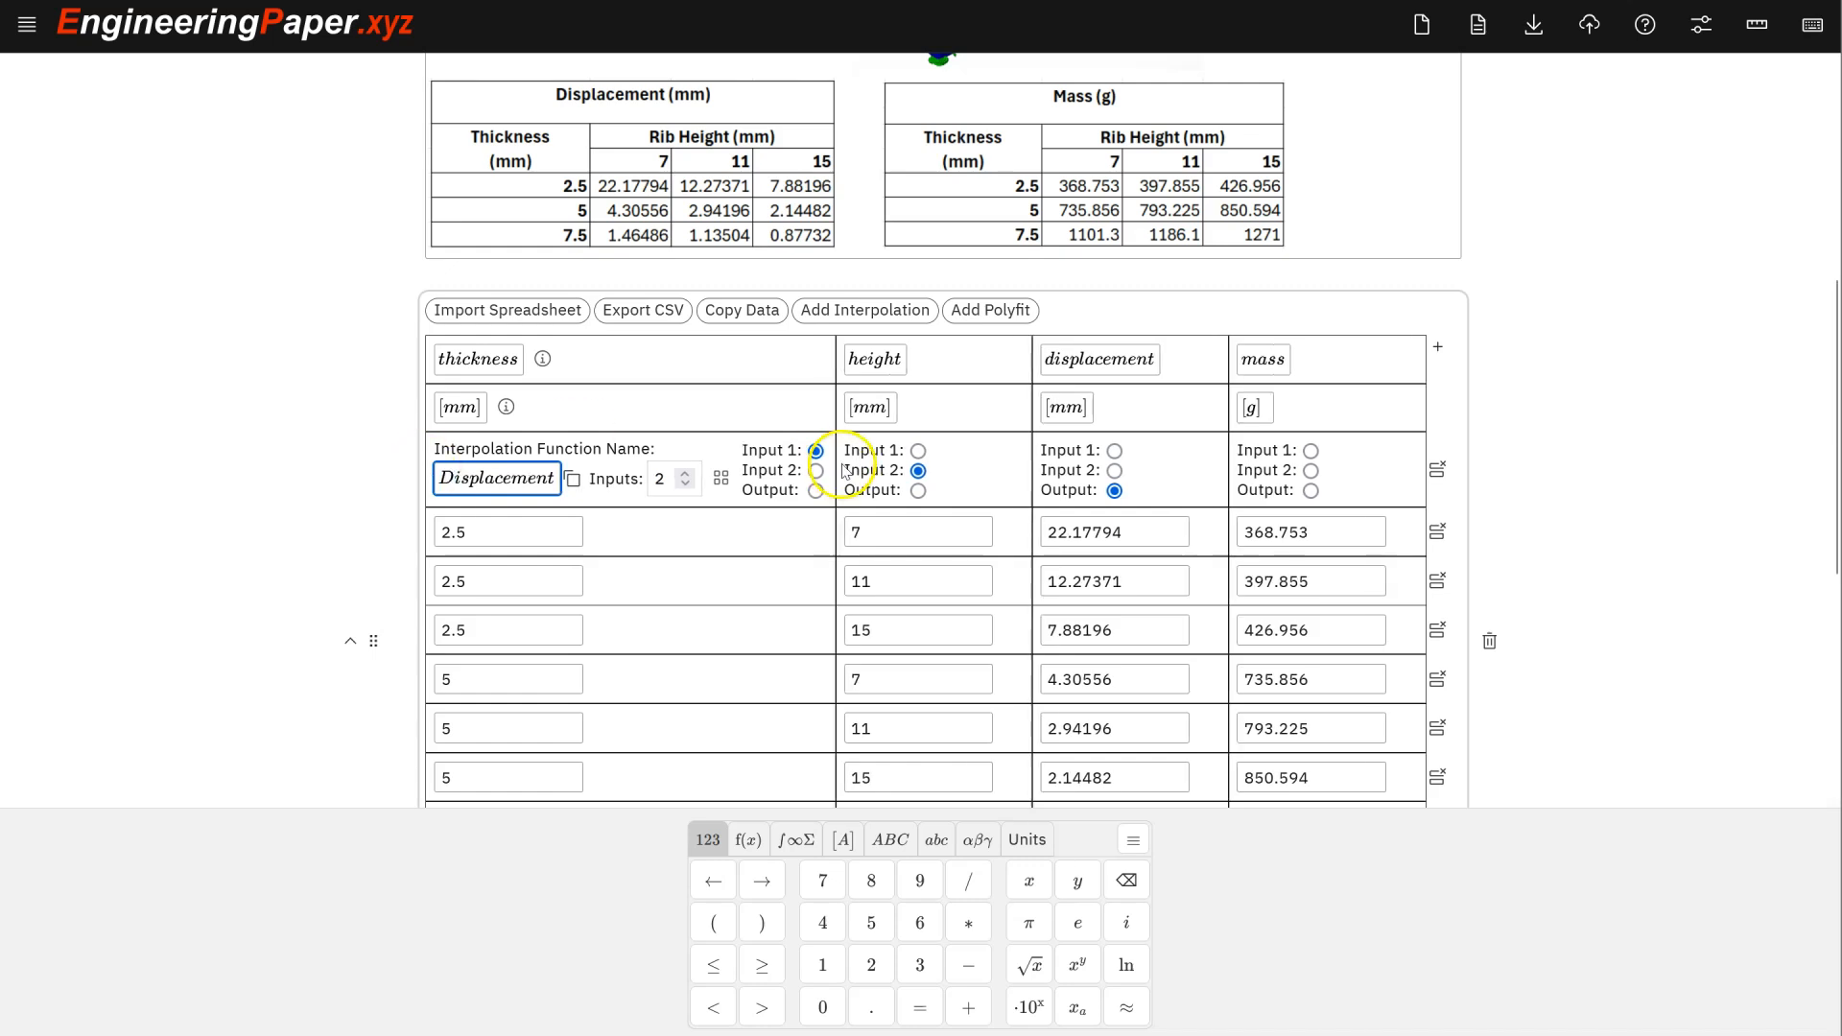
pyautogui.scroll(-5, 846, 467)
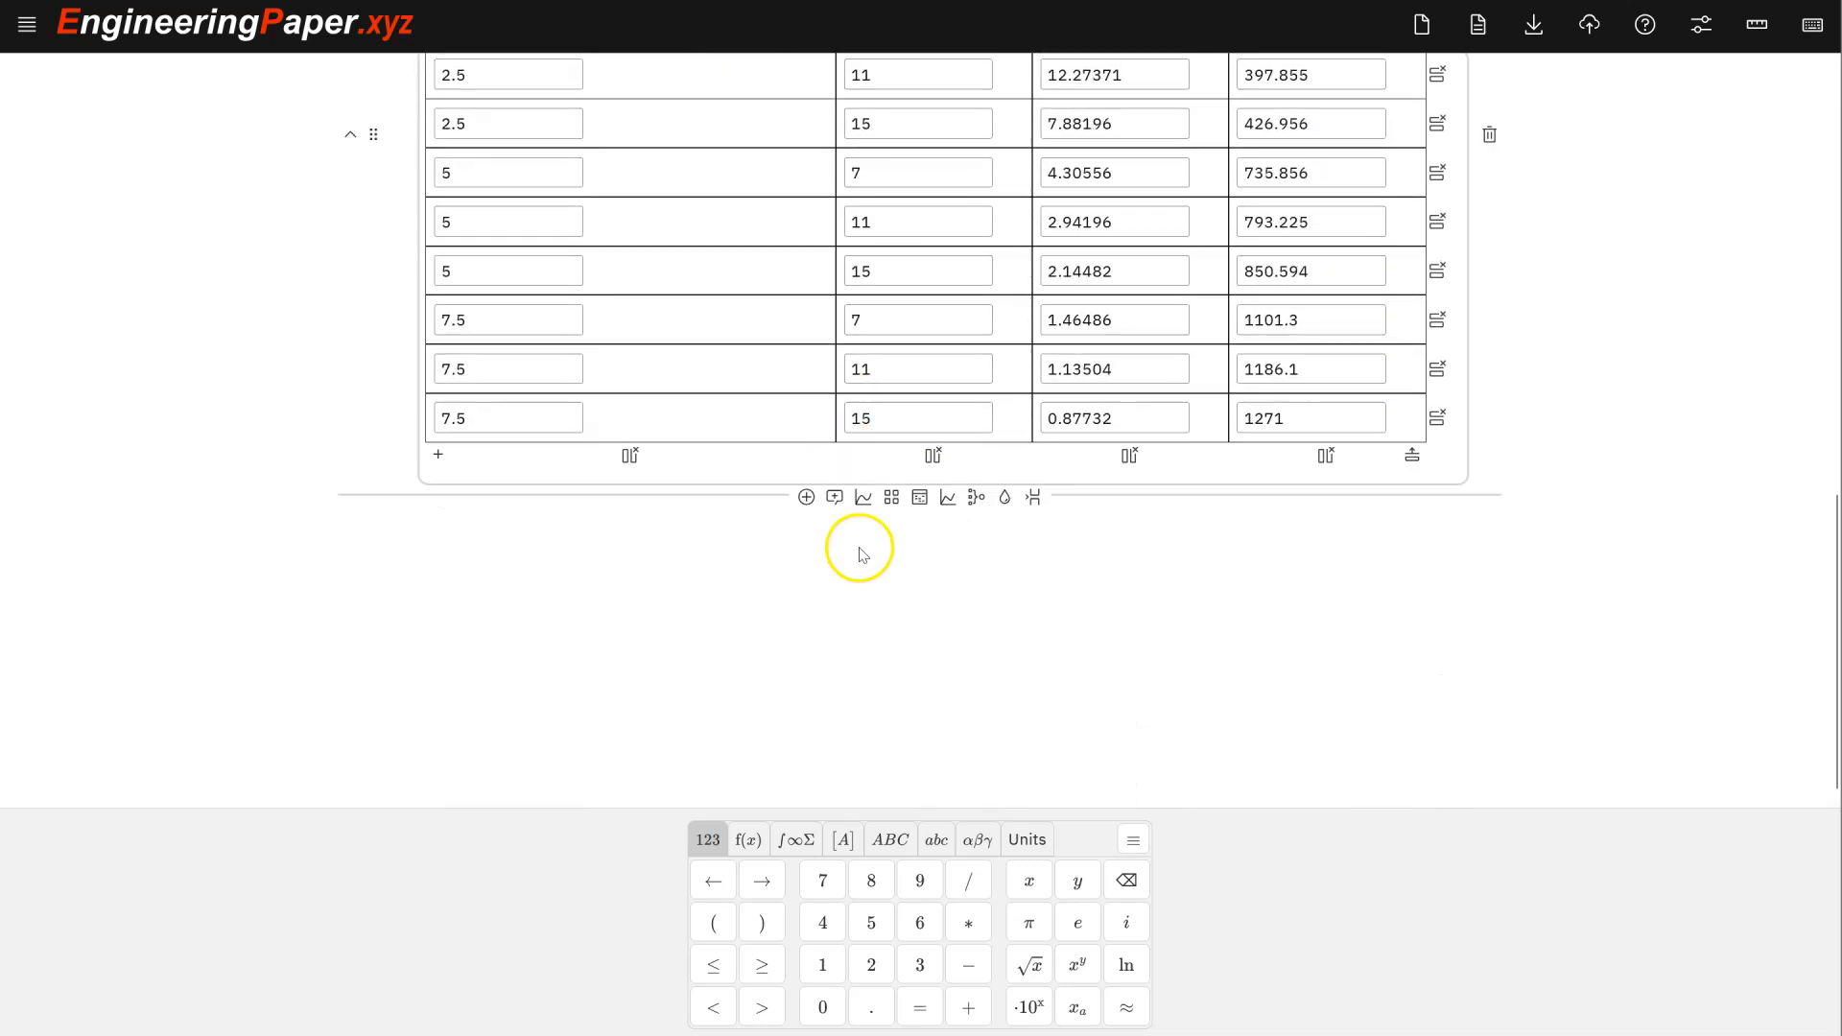
# - Place an empty math cell under the thickness/height/displacement/mass table for a new expression
pyautogui.click(806, 497)
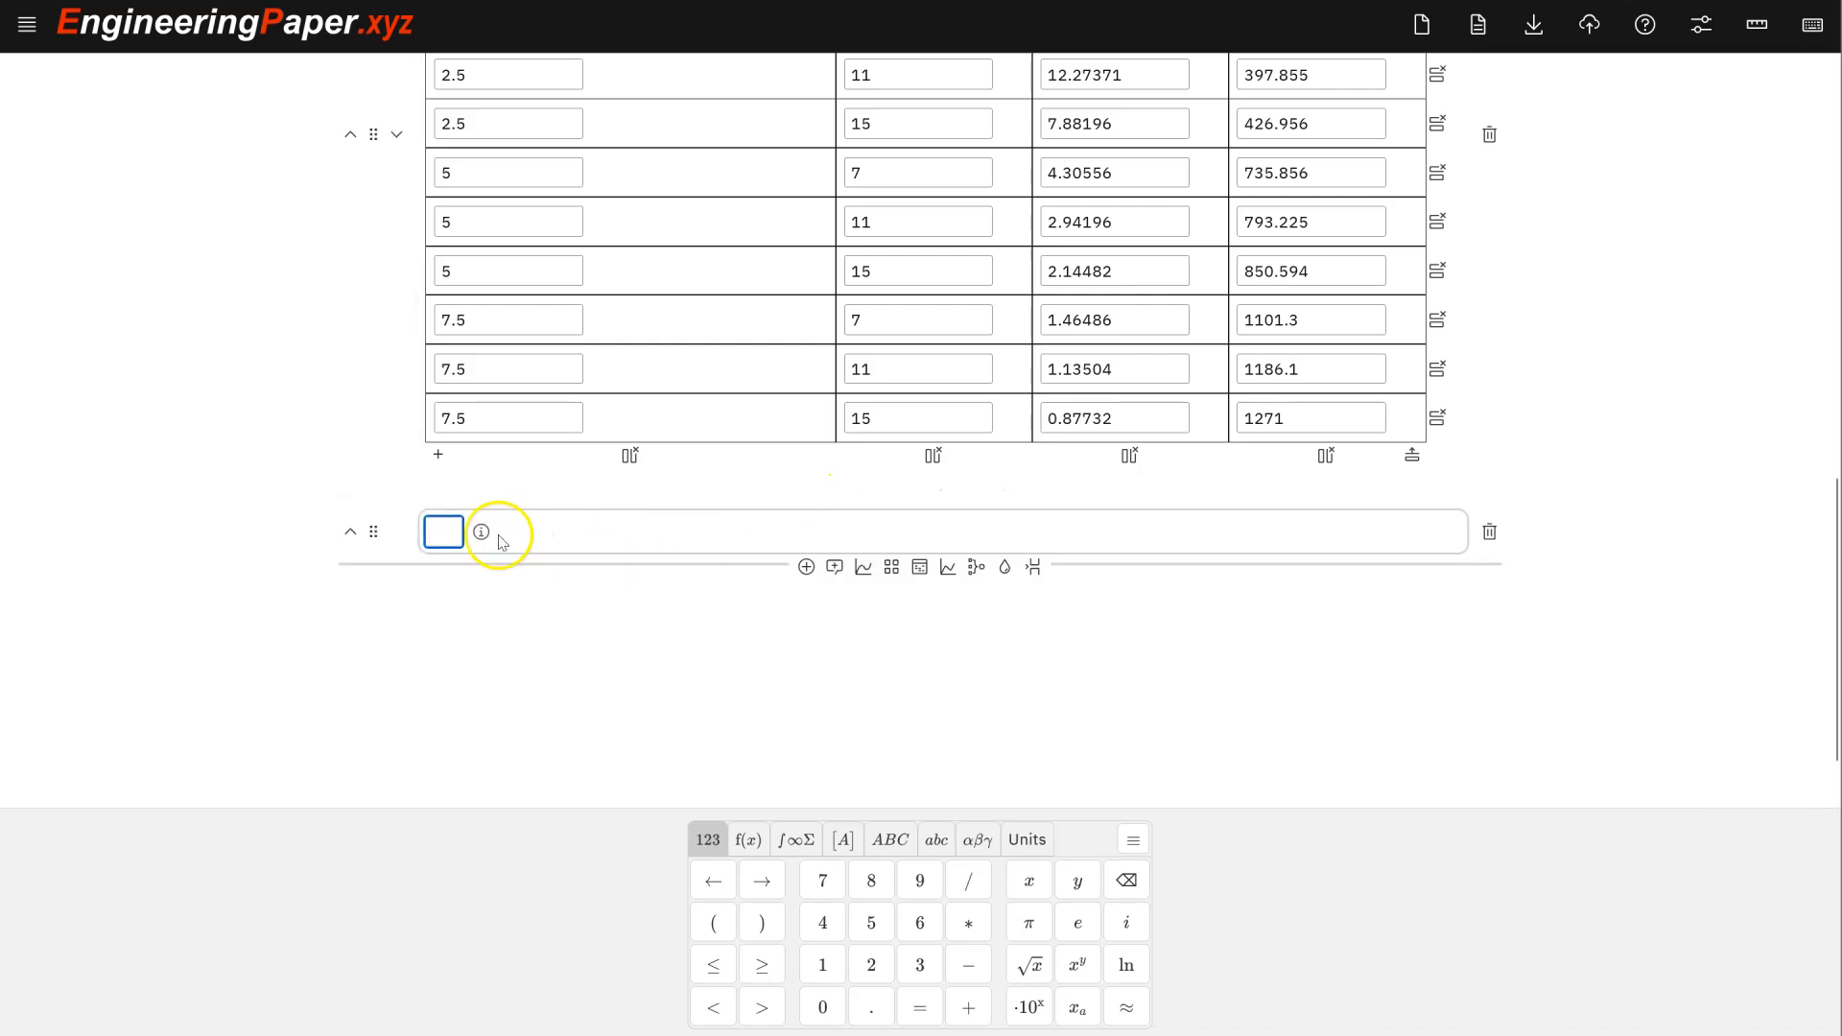
pyautogui.scroll(6, 537, 509)
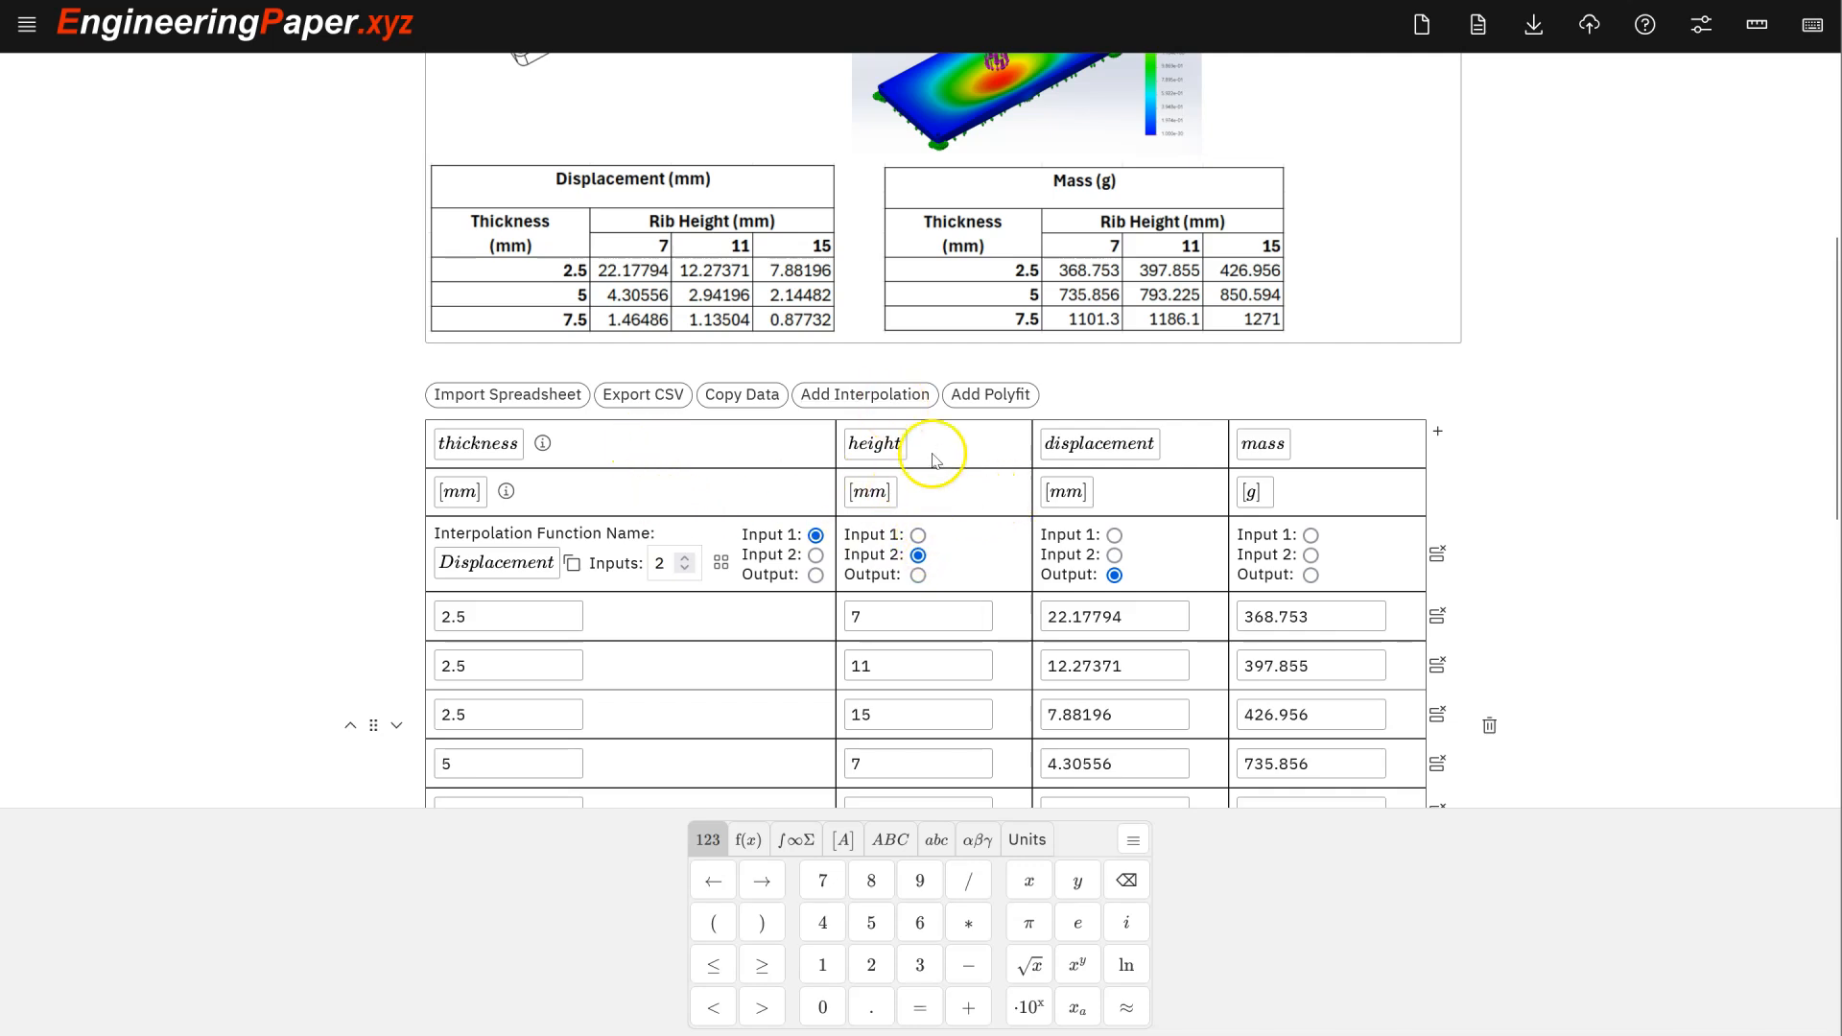
pyautogui.scroll(-2, 907, 401)
pyautogui.scroll(2, 907, 399)
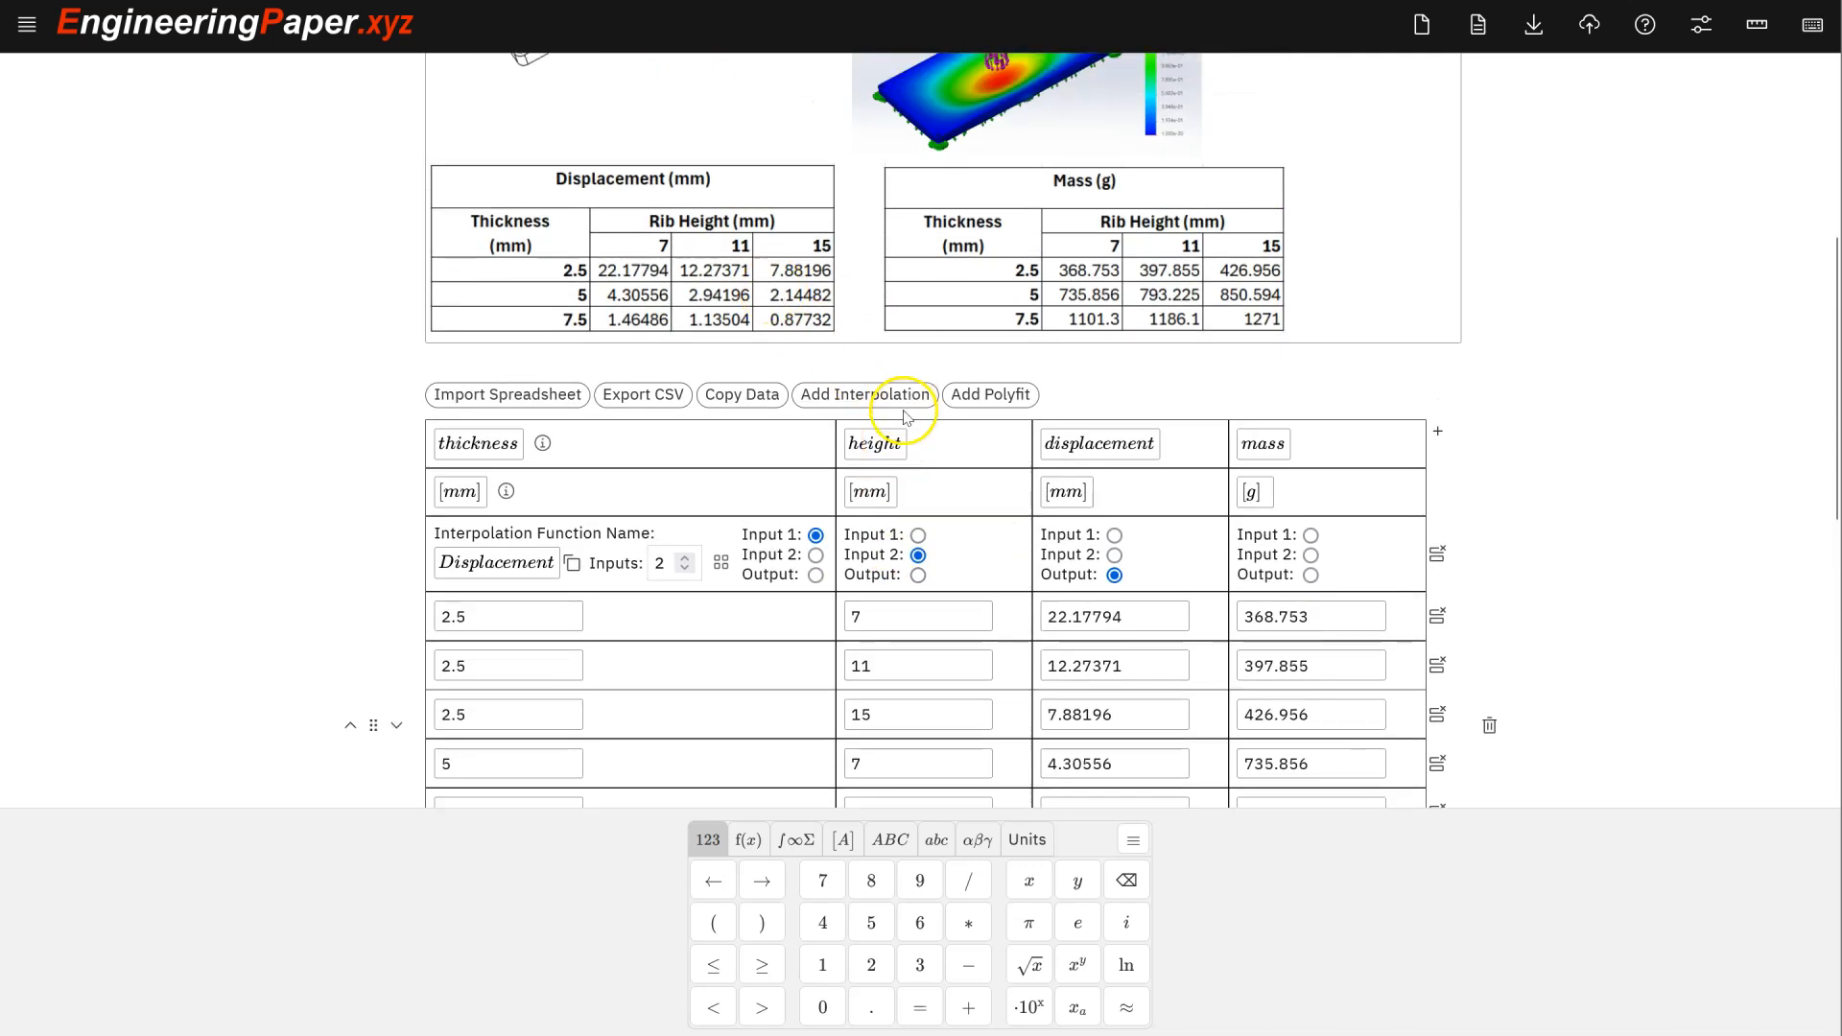
pyautogui.scroll(1, 863, 379)
pyautogui.scroll(1, 857, 369)
pyautogui.scroll(-1, 824, 499)
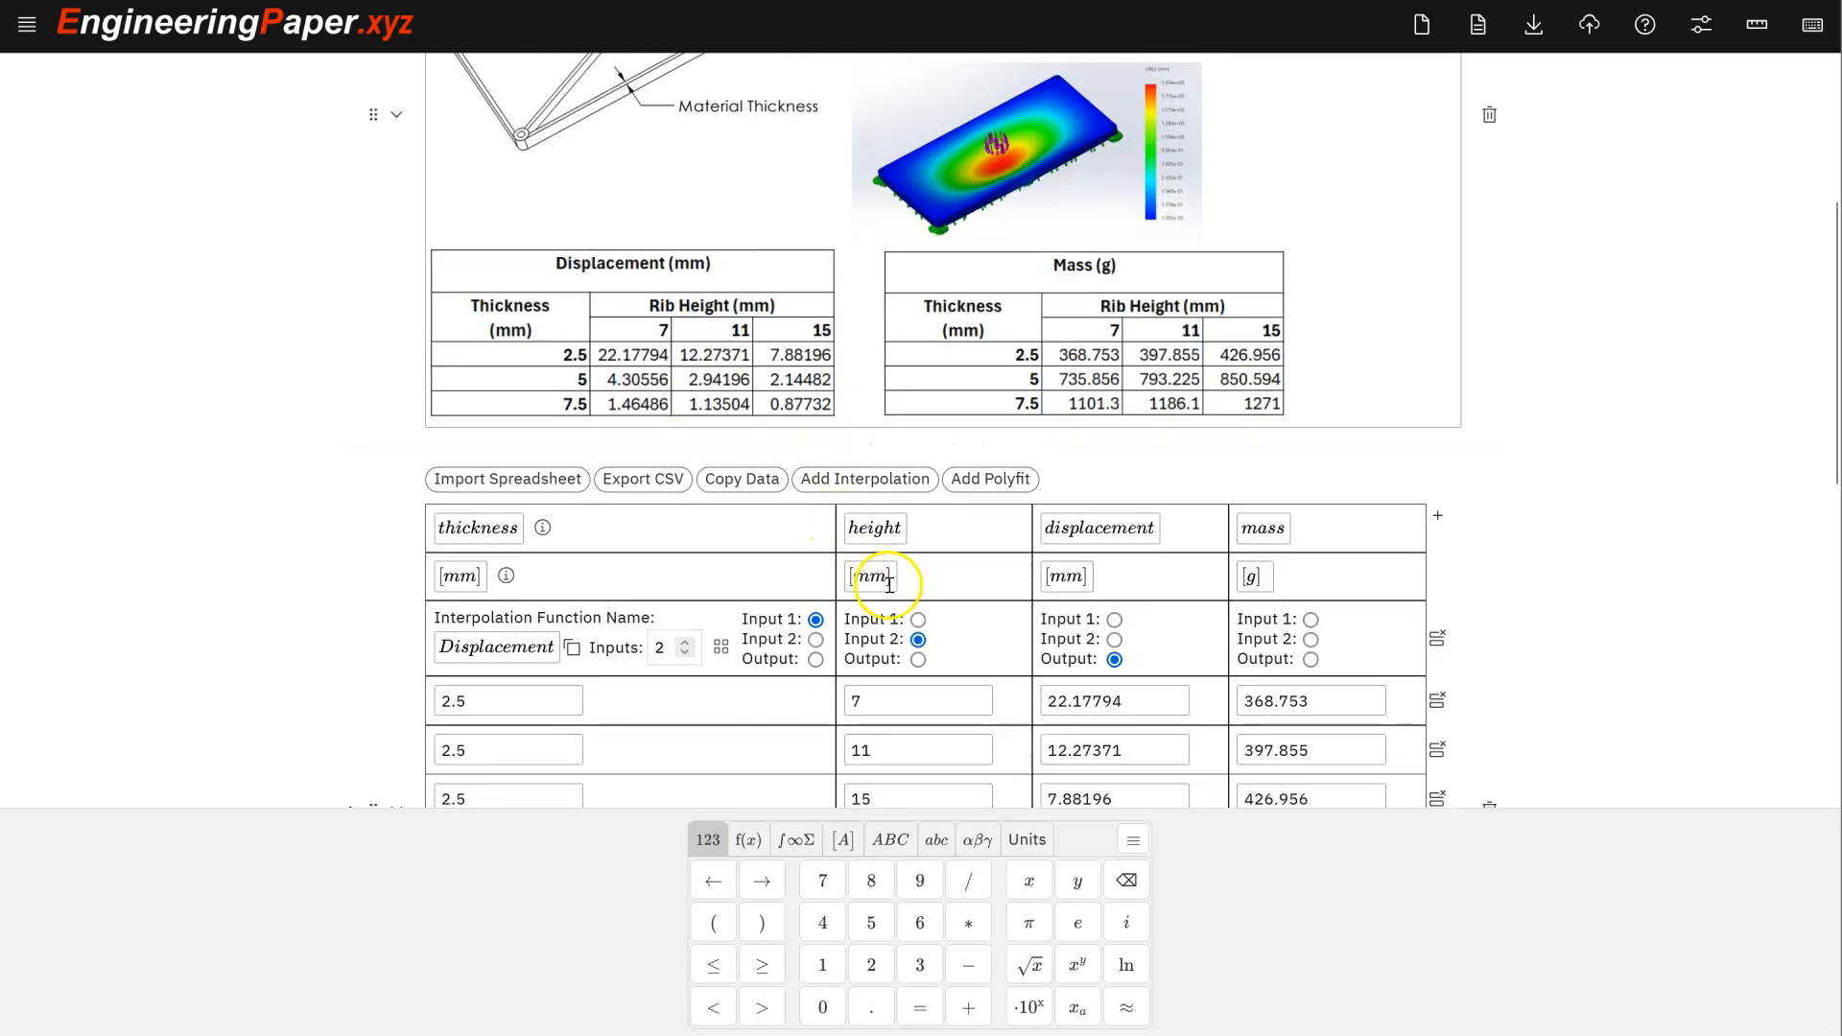
pyautogui.scroll(-1, 888, 580)
pyautogui.scroll(-1, 906, 576)
pyautogui.scroll(1, 908, 568)
pyautogui.scroll(-2, 892, 564)
pyautogui.scroll(-3, 890, 562)
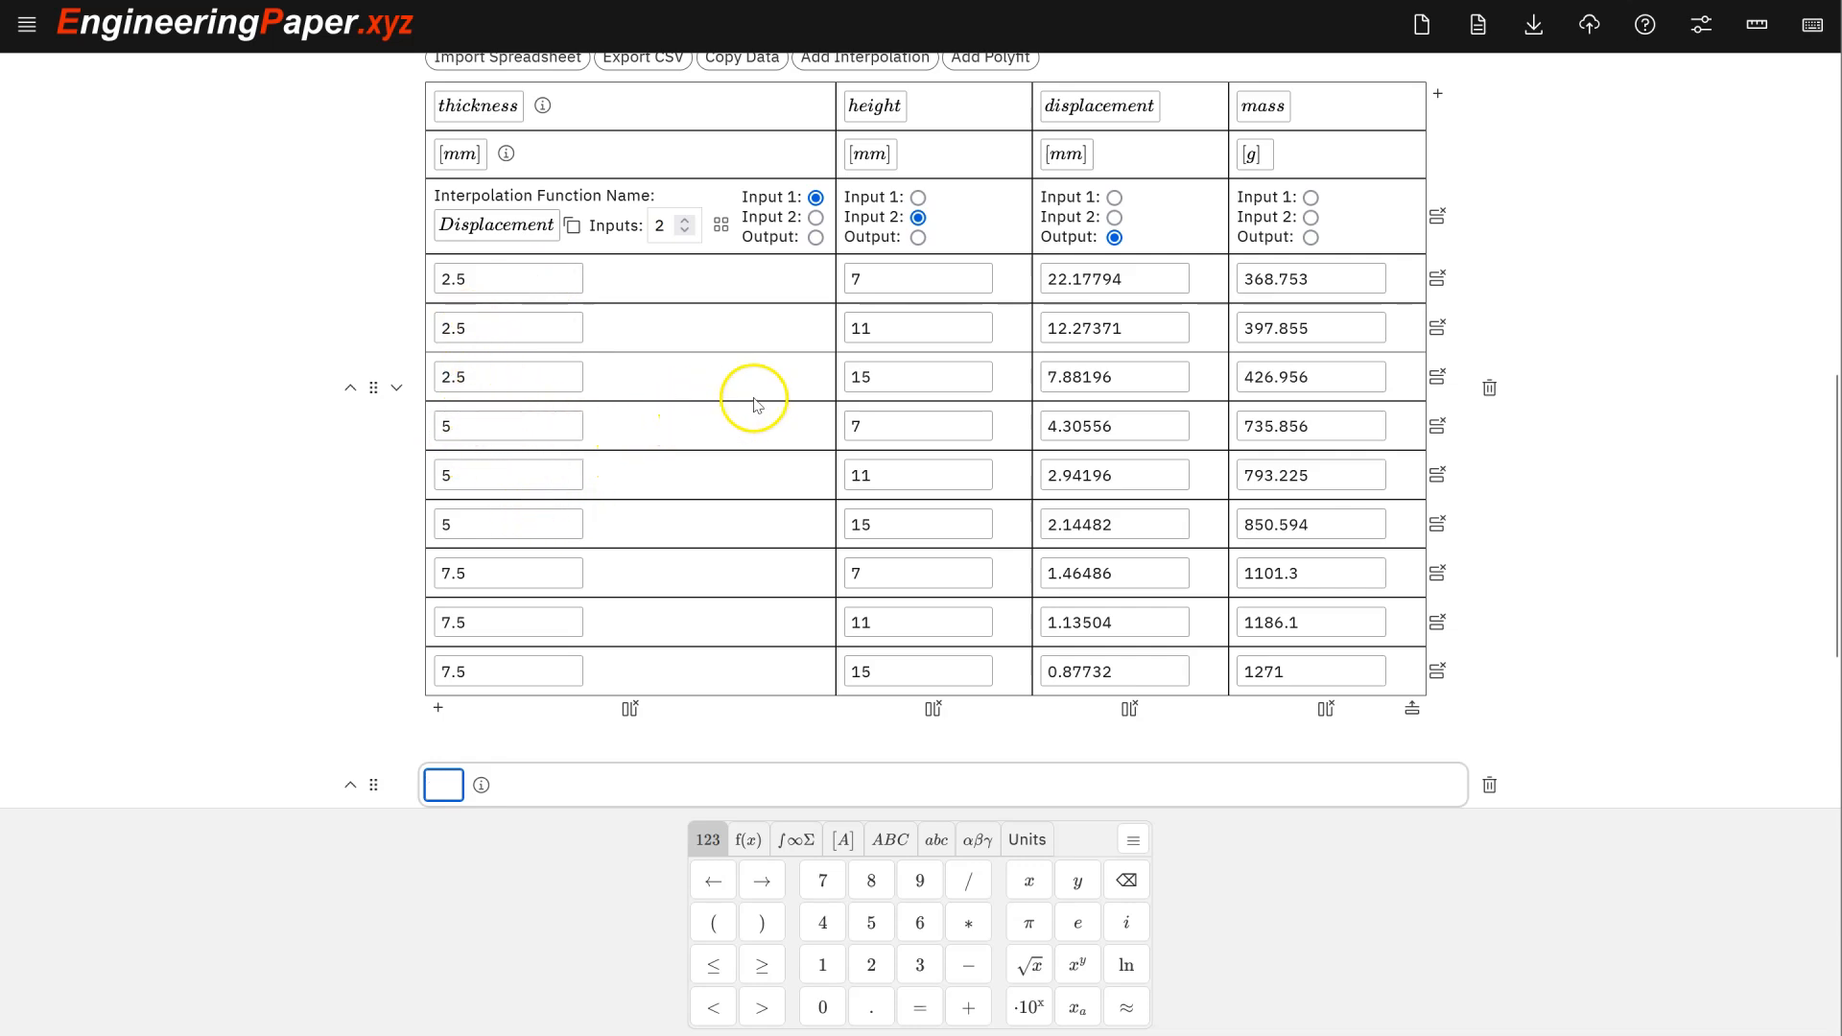
pyautogui.scroll(-1, 802, 464)
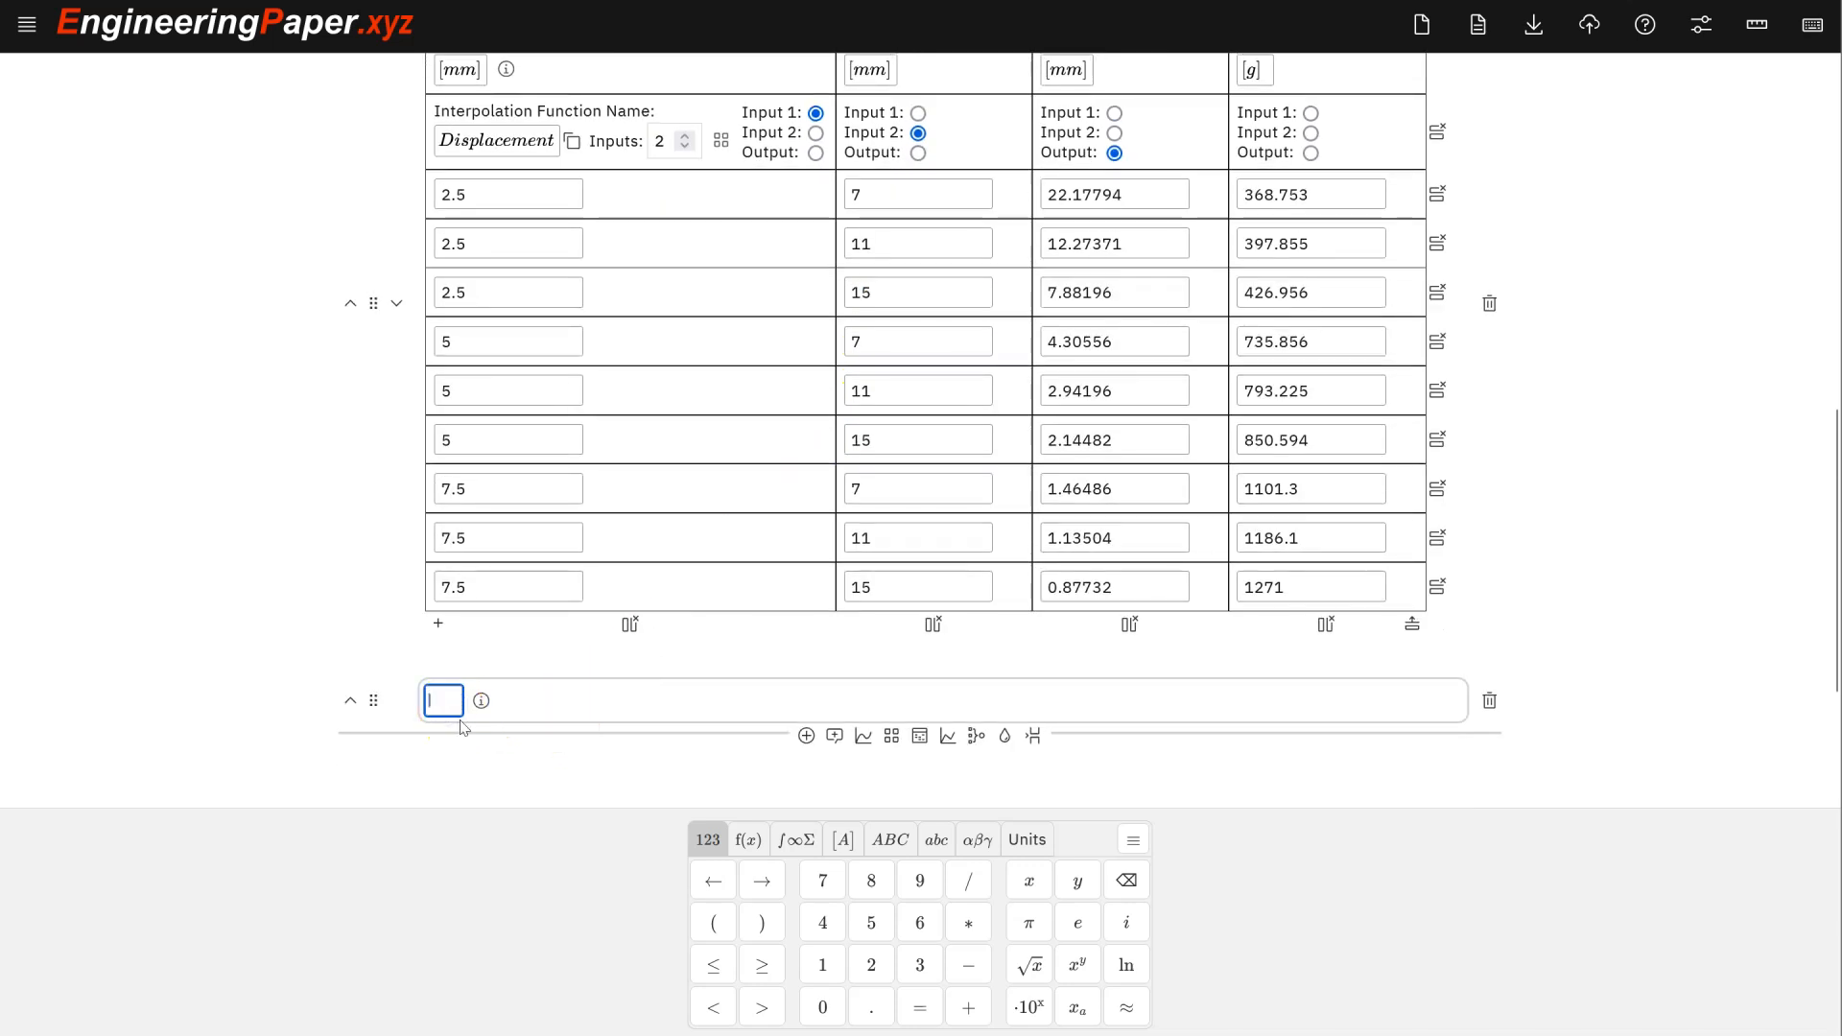
# - Evaluate Displacement(3 [mm], 10 [mm]) in the new cell, giving 0.012456386 m
pyautogui.write('Displacement')
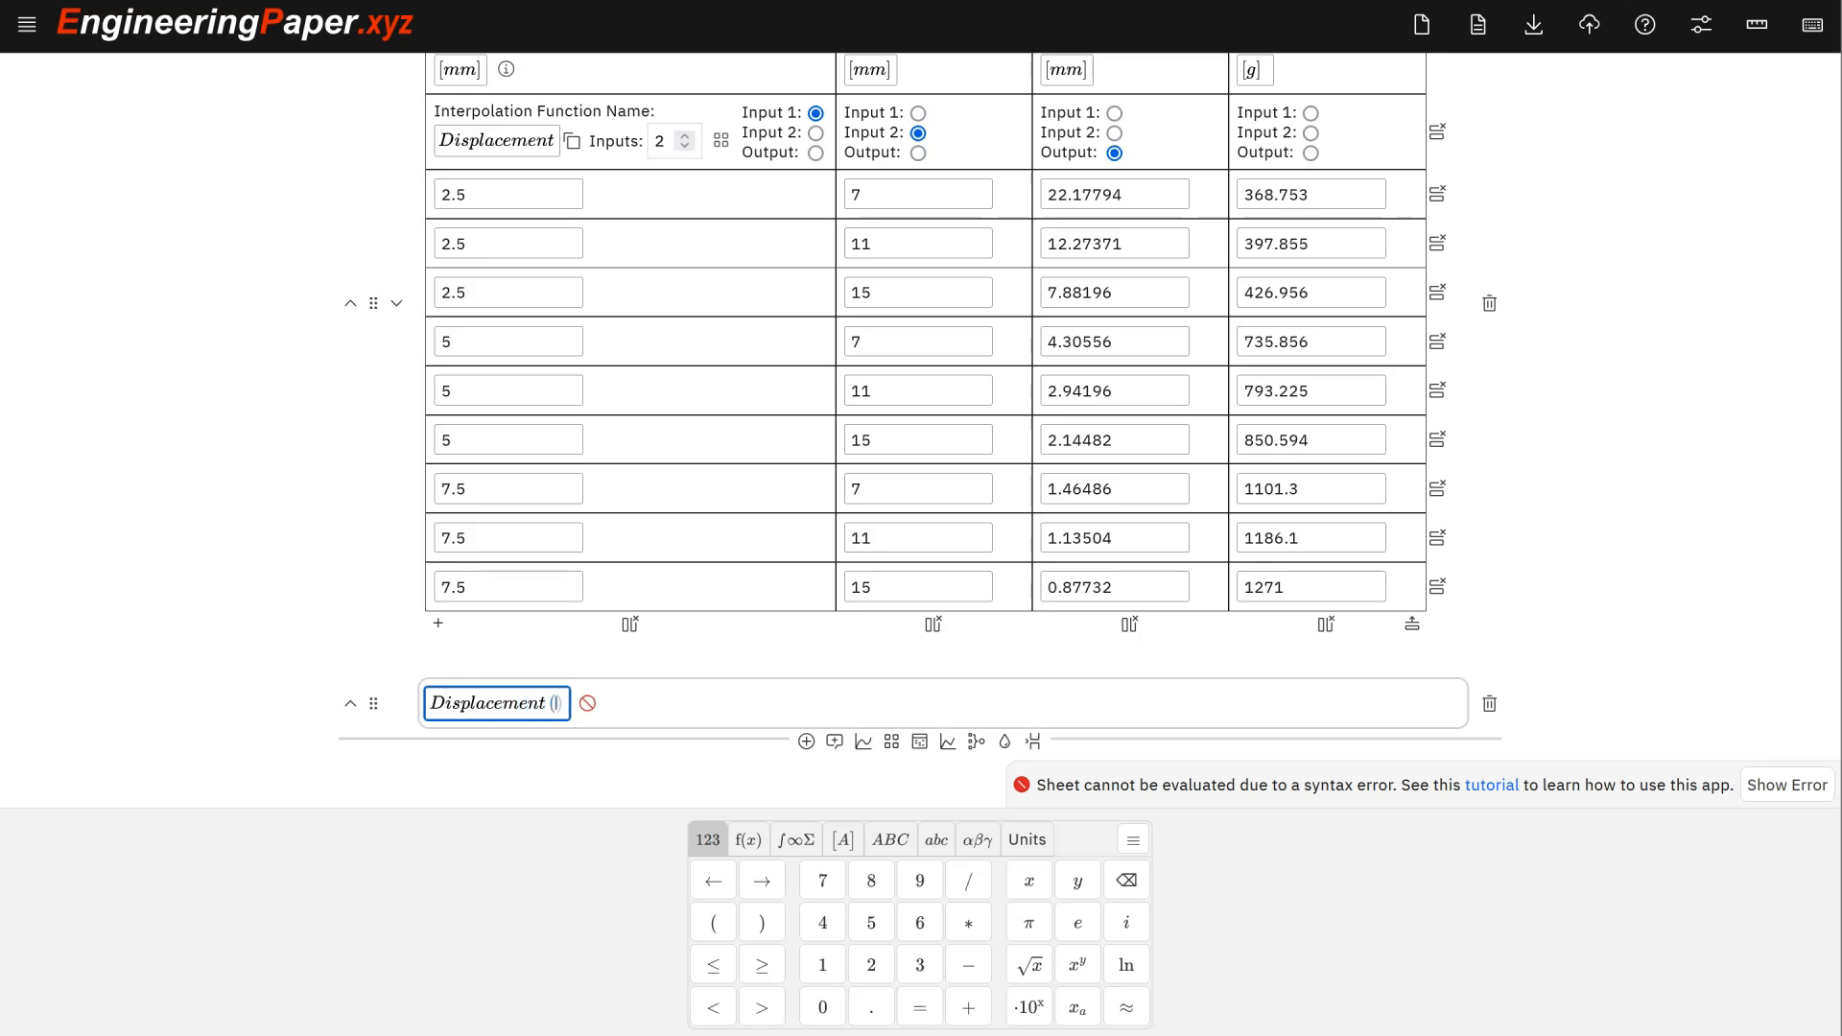
pyautogui.write('(3[m')
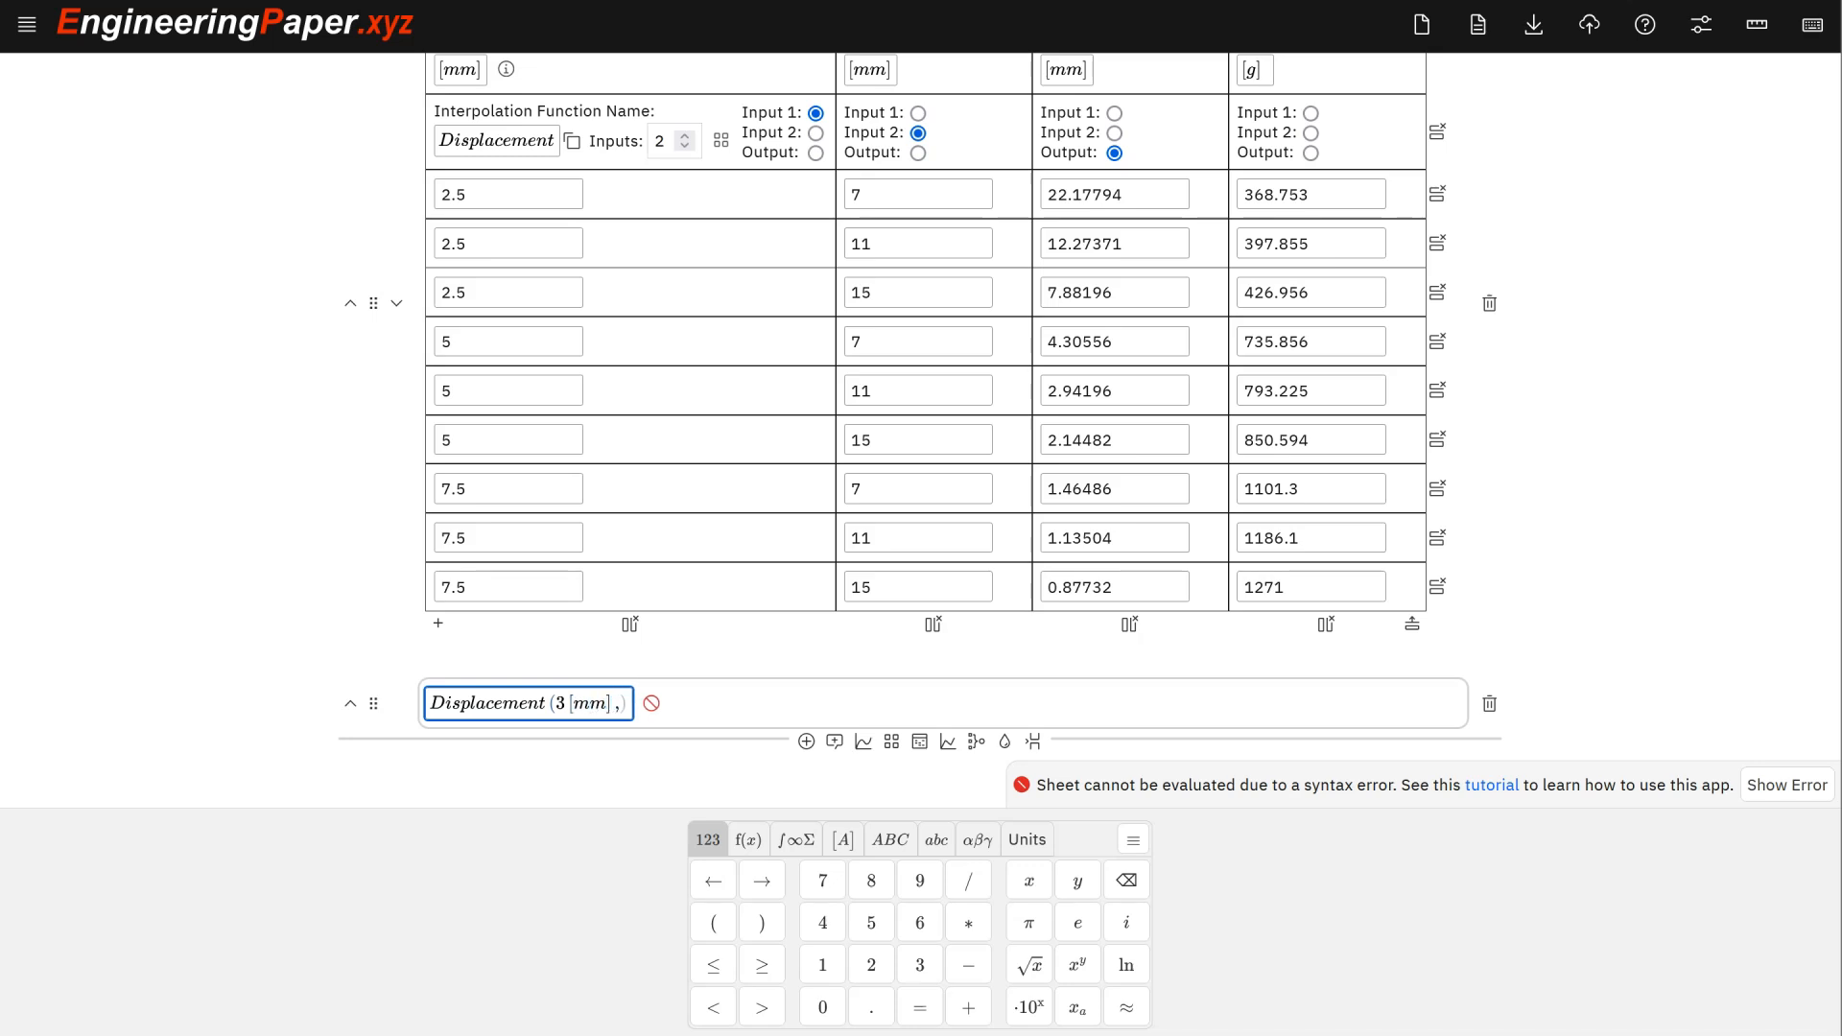
pyautogui.write('[mm')
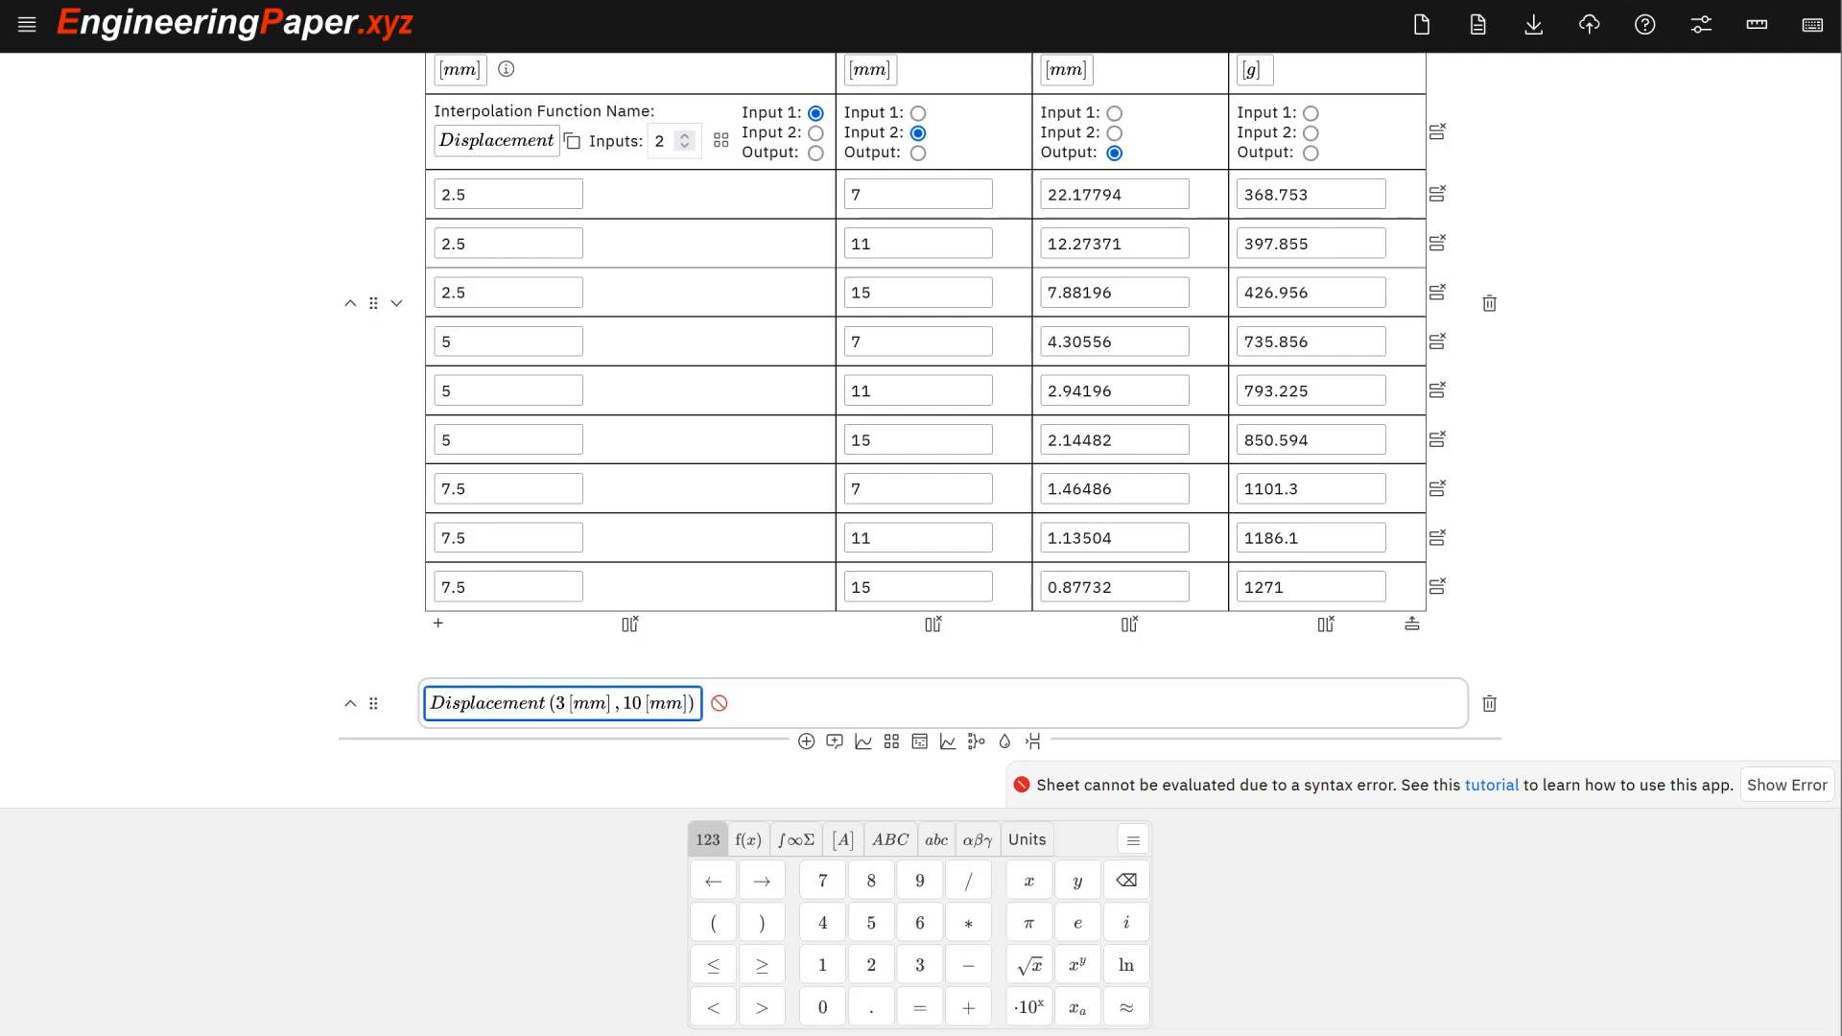
pyautogui.click(479, 760)
pyautogui.write('=')
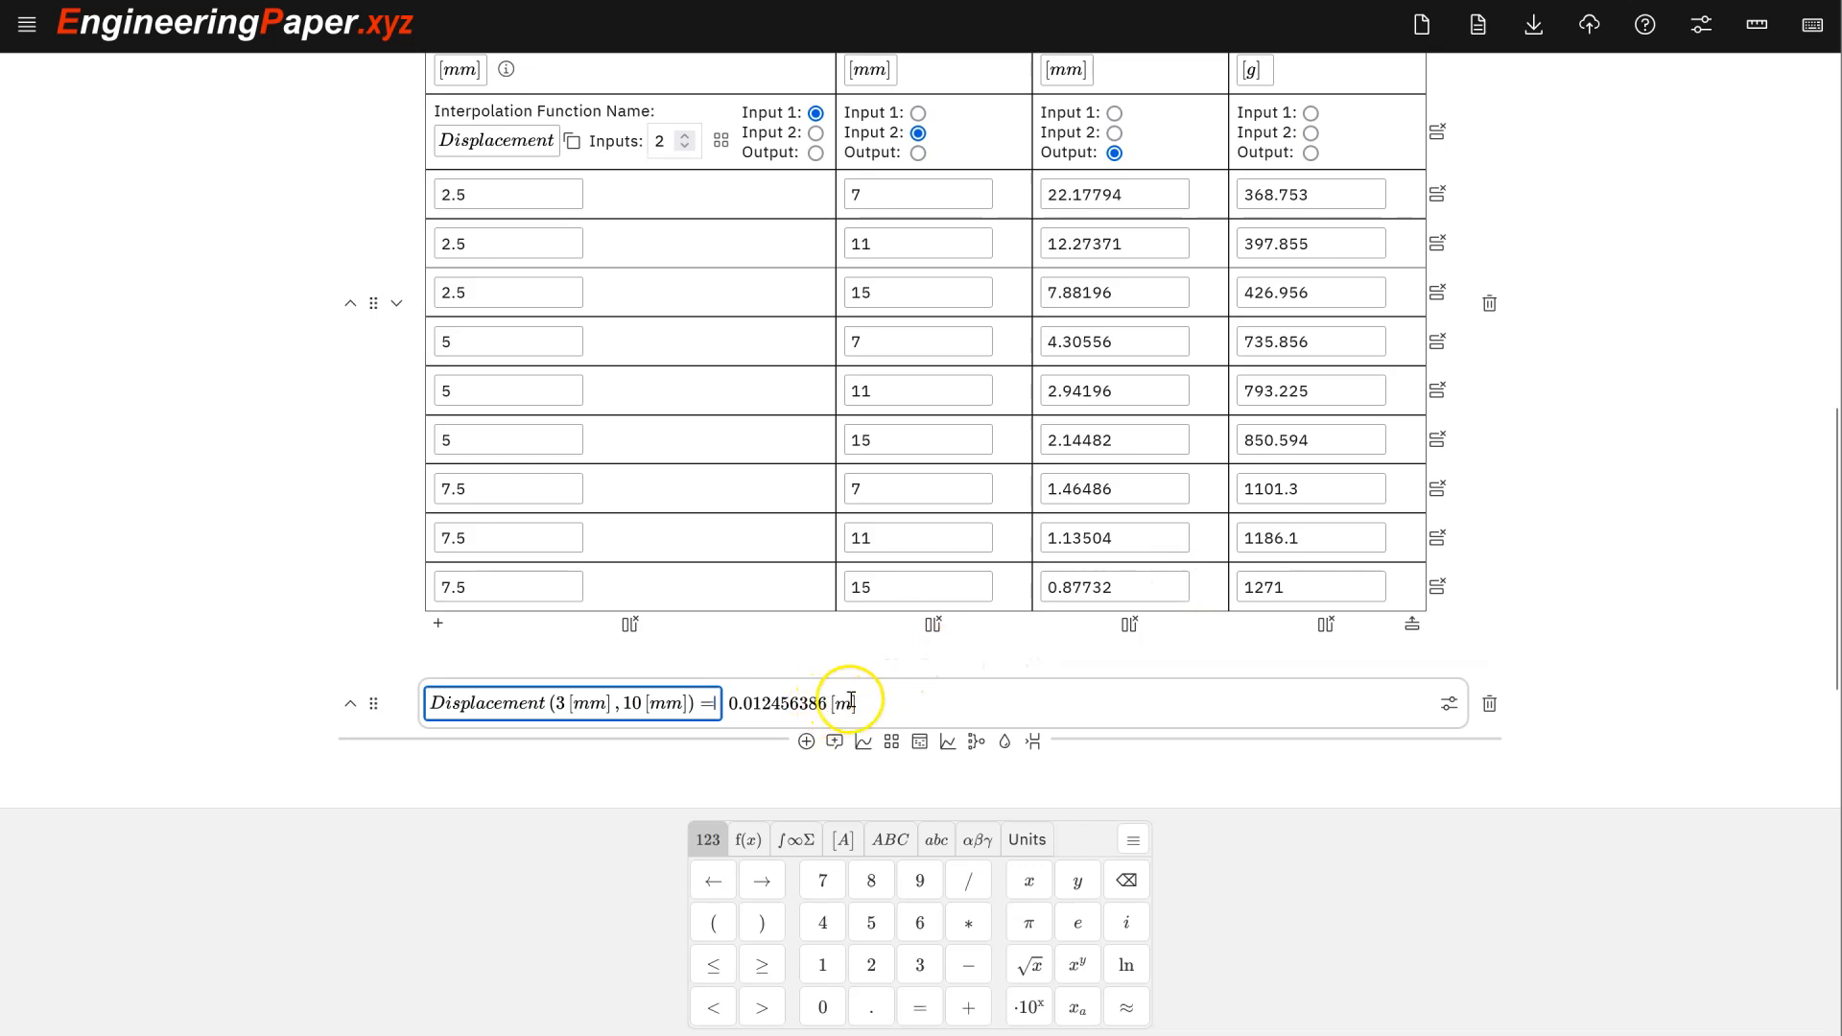
# - Set the sheet's default units to mm-kg-sec so the result reads 12.456386 mm
pyautogui.click(1700, 39)
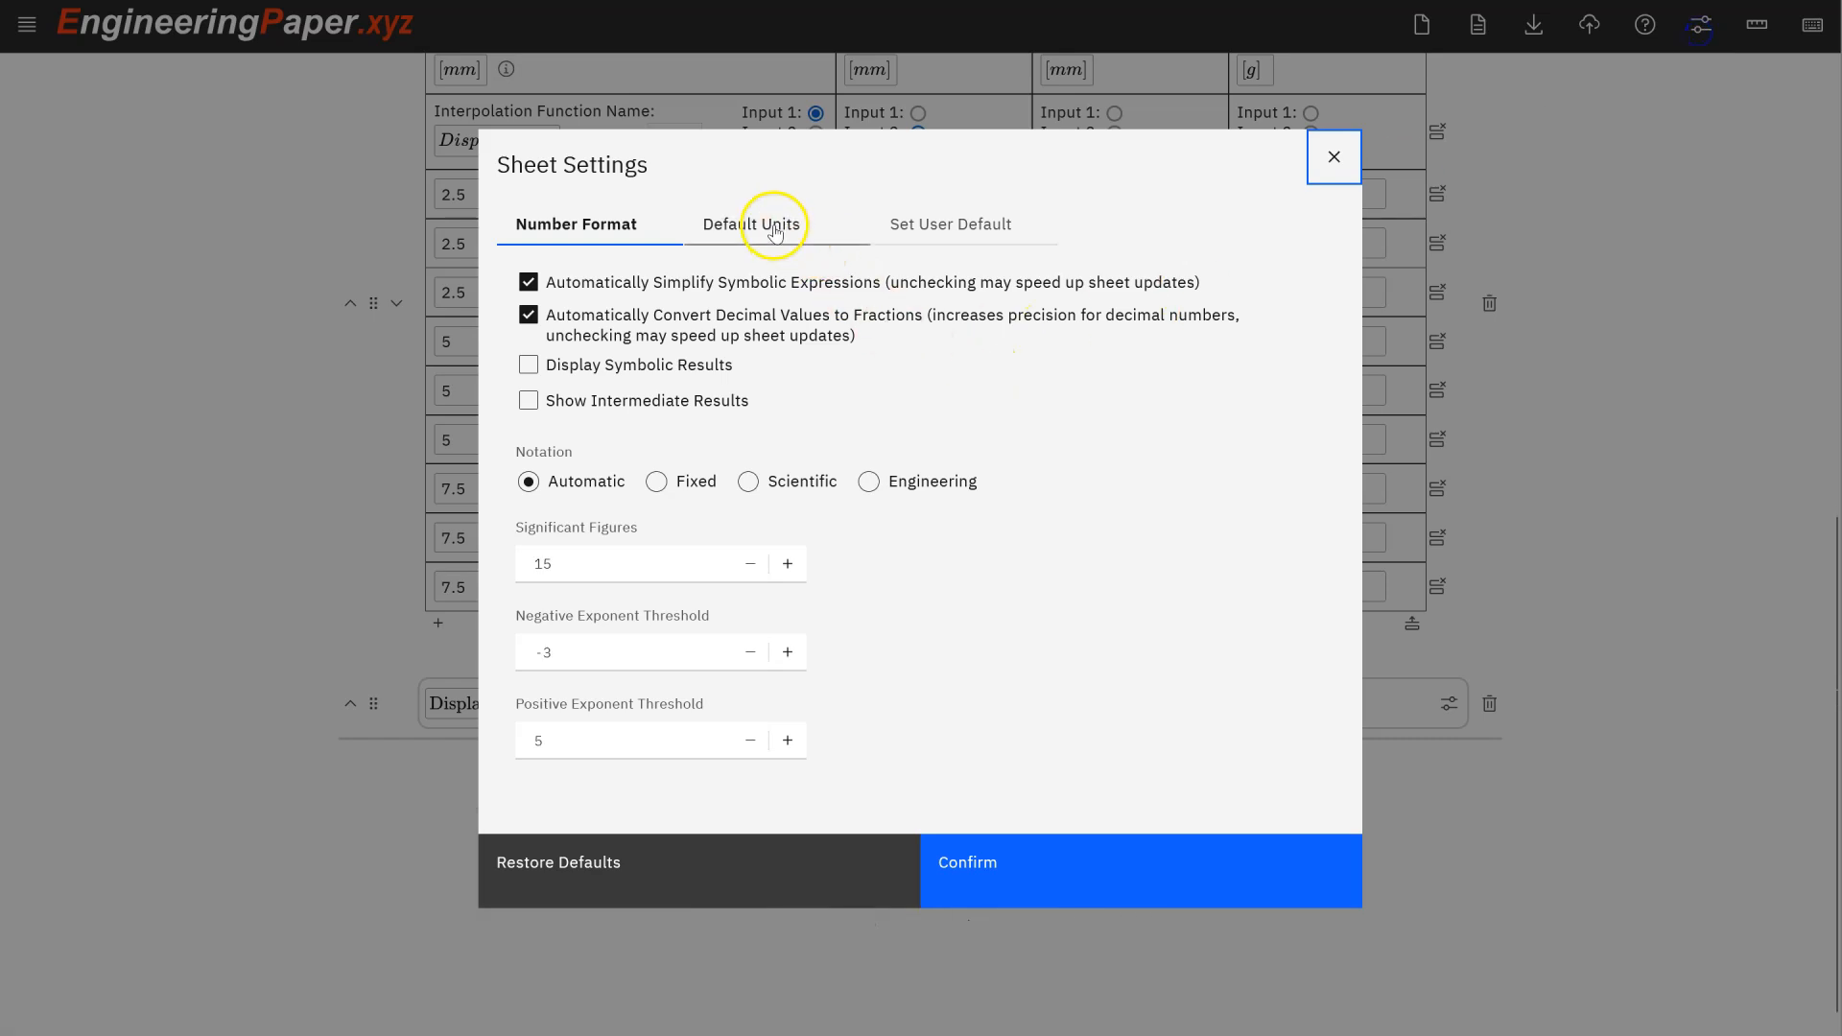
pyautogui.click(771, 221)
pyautogui.click(803, 286)
pyautogui.click(1051, 919)
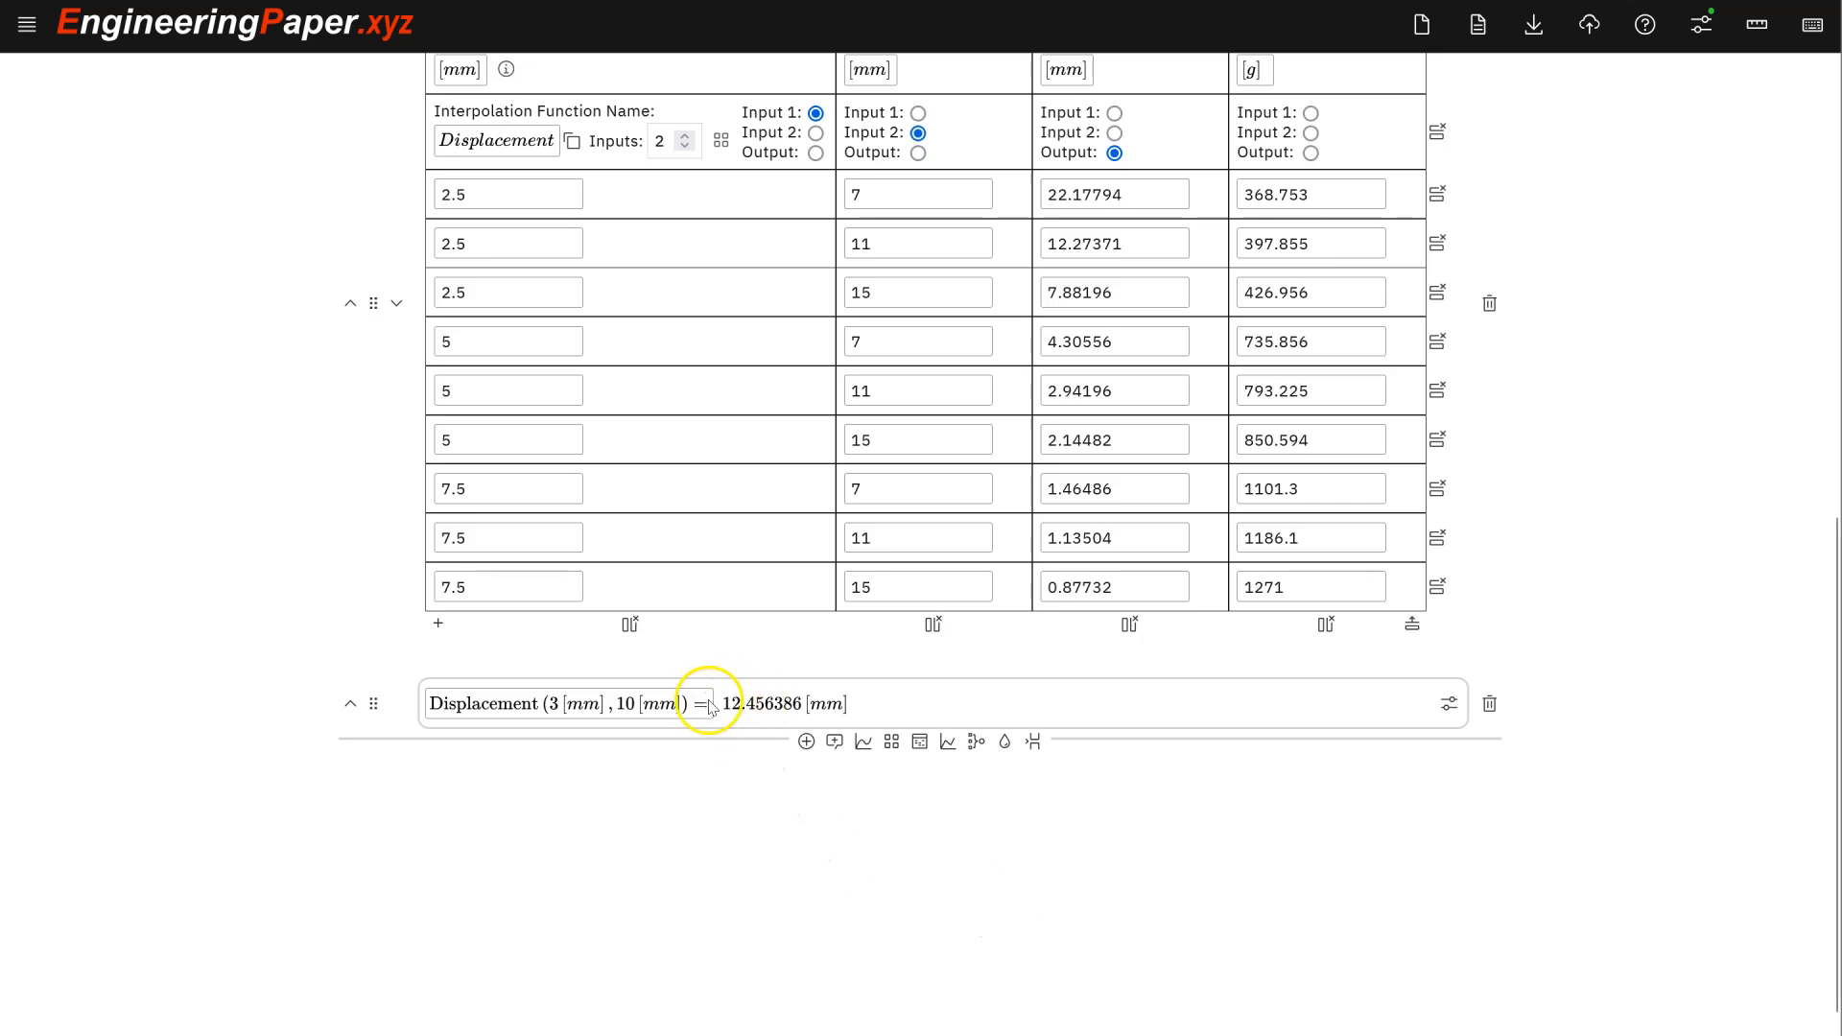
# - Try an [in] output unit on the displacement result, then remove it to keep millimetres
pyautogui.click(710, 707)
pyautogui.write('[in')
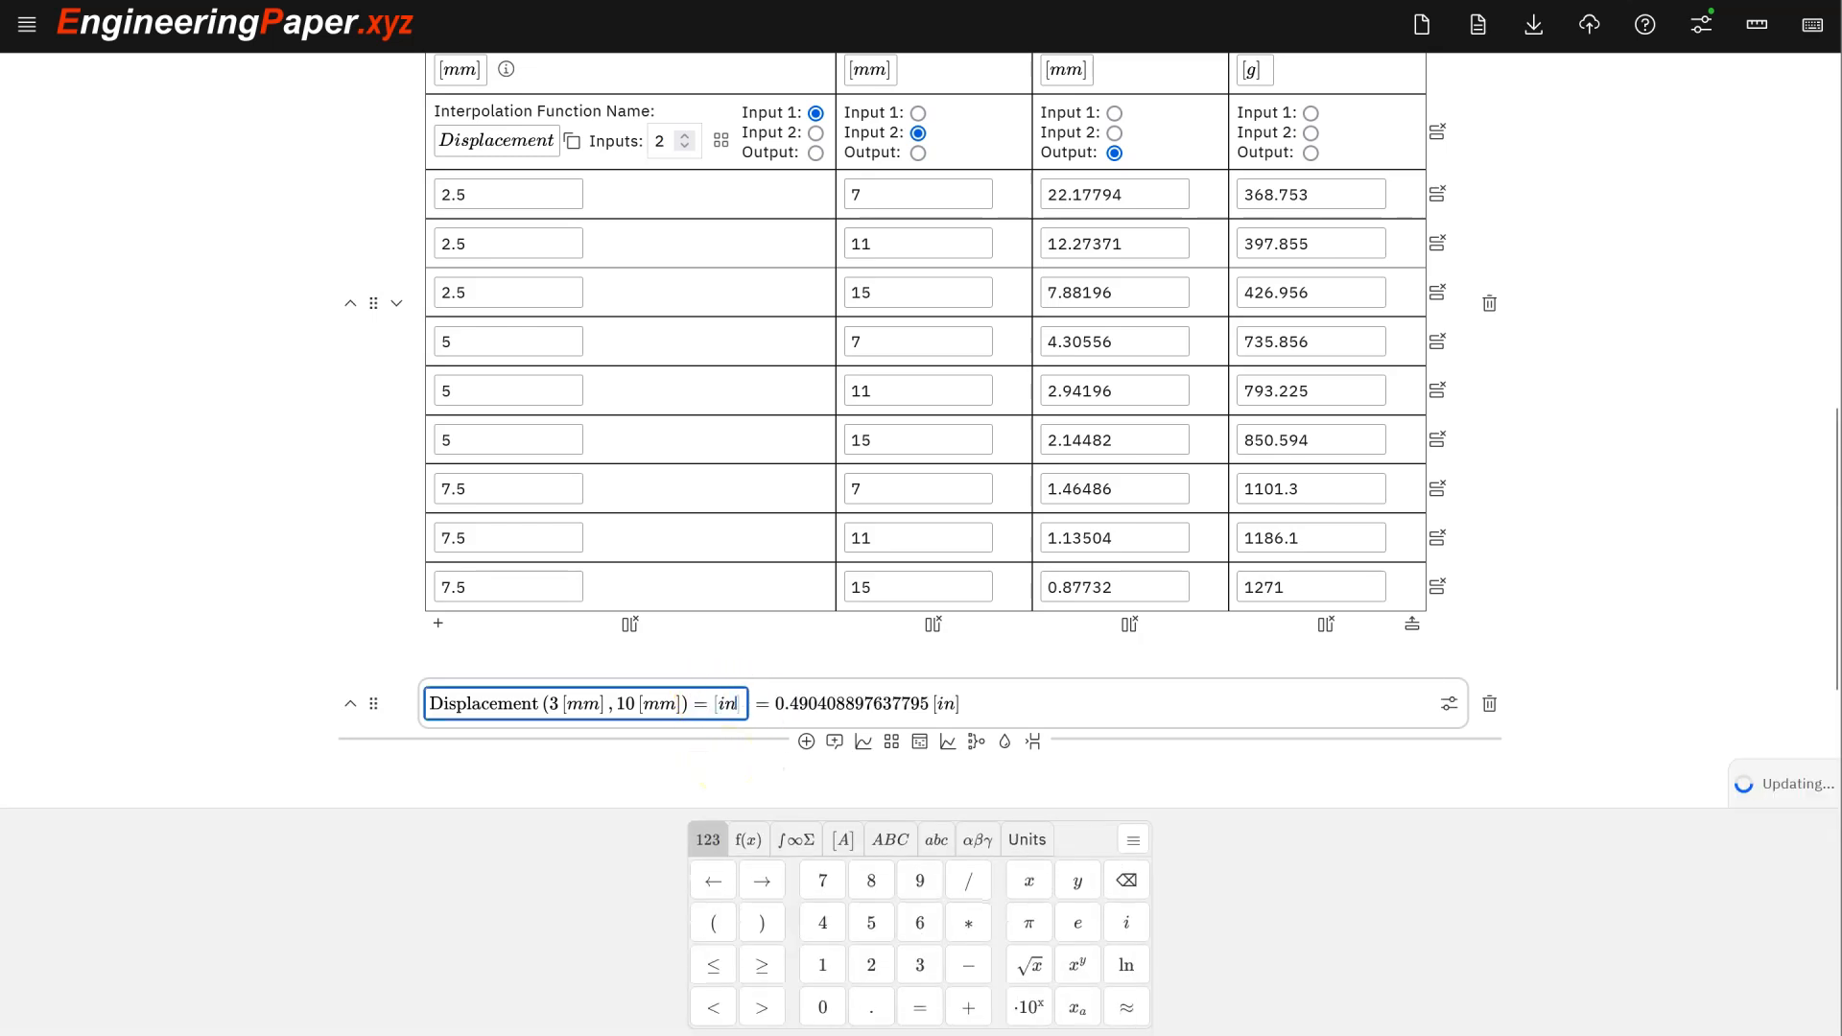
pyautogui.press('BackSpace')
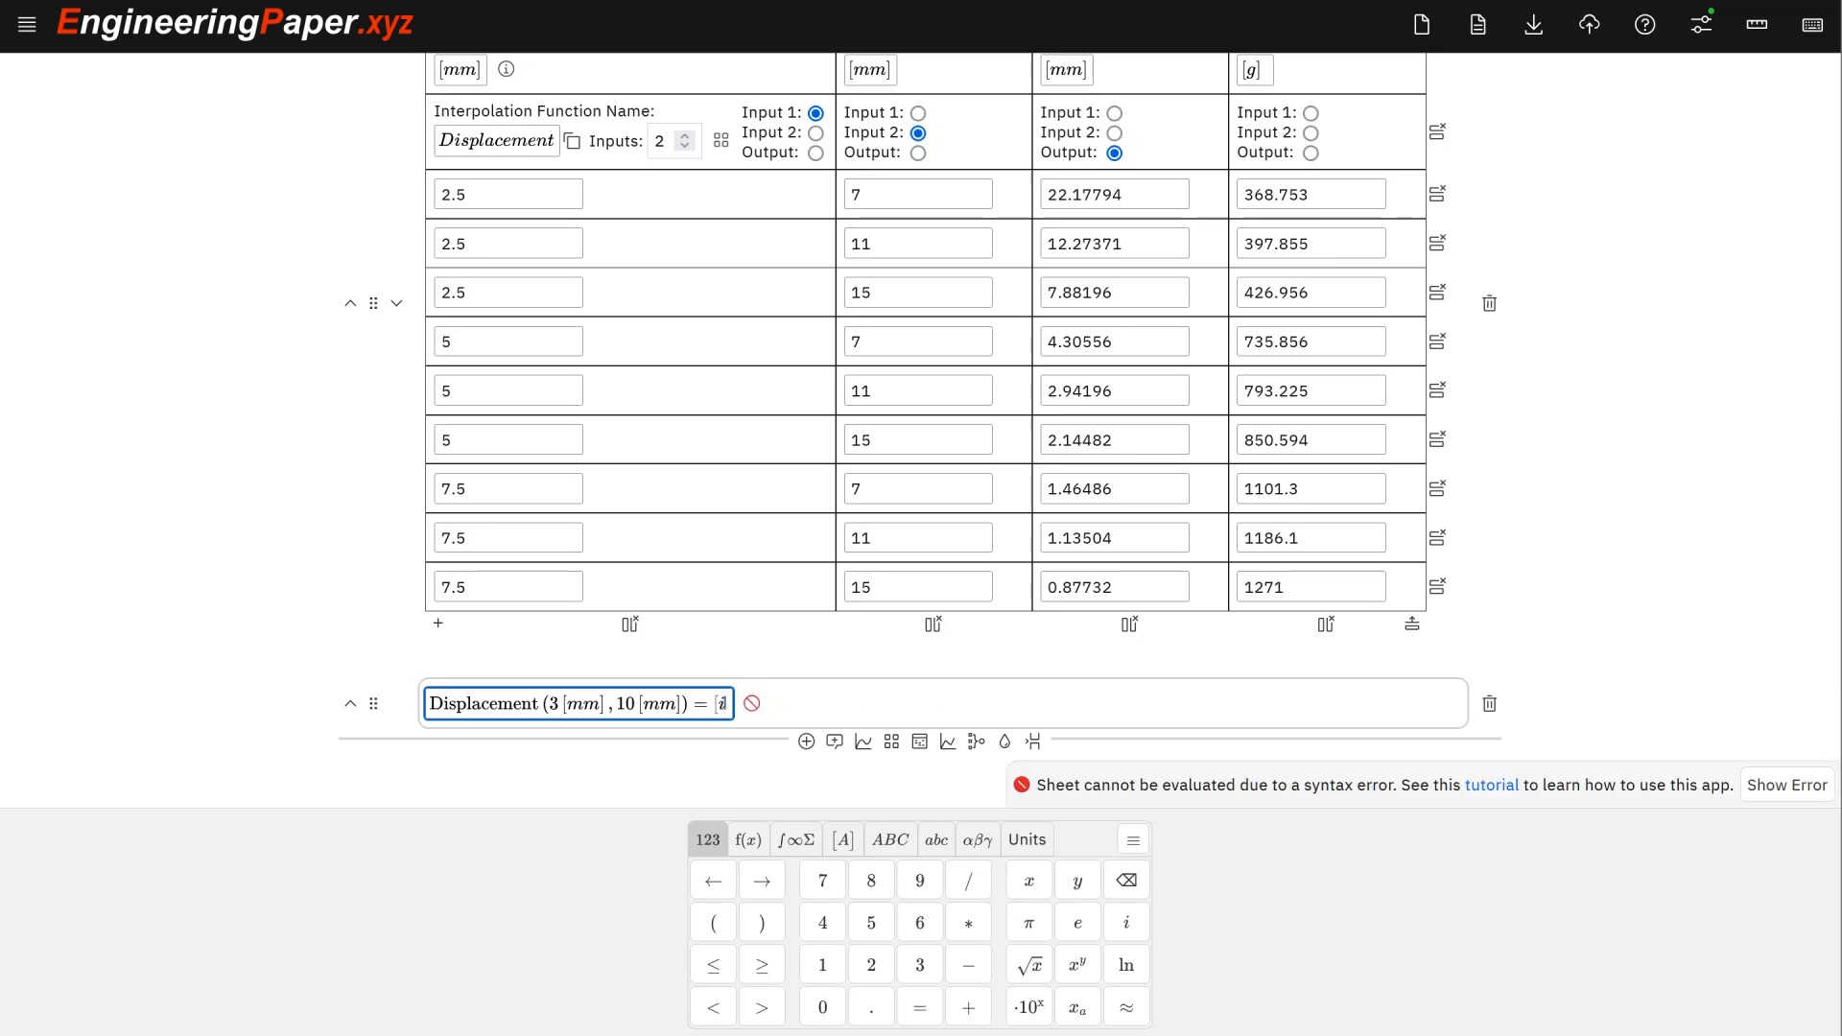
pyautogui.press('BackSpace')
pyautogui.press('BackSpace')
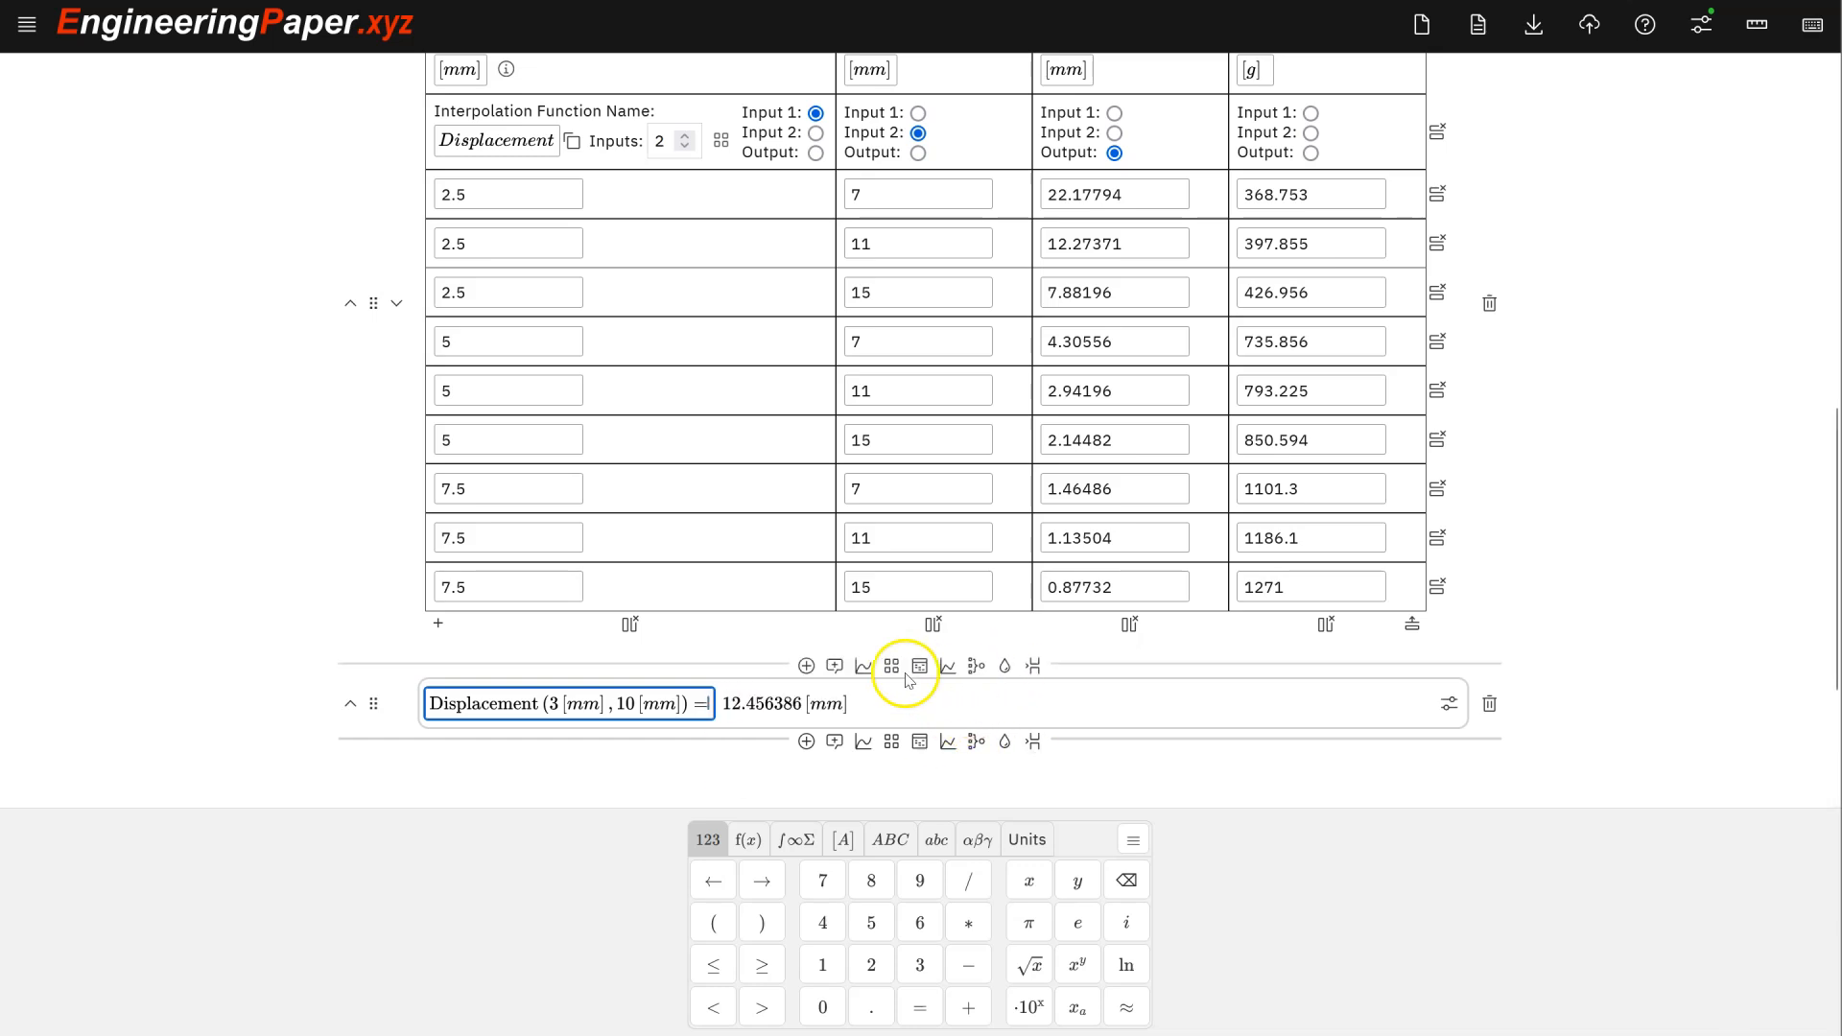
pyautogui.scroll(2, 916, 667)
pyautogui.scroll(-1, 936, 641)
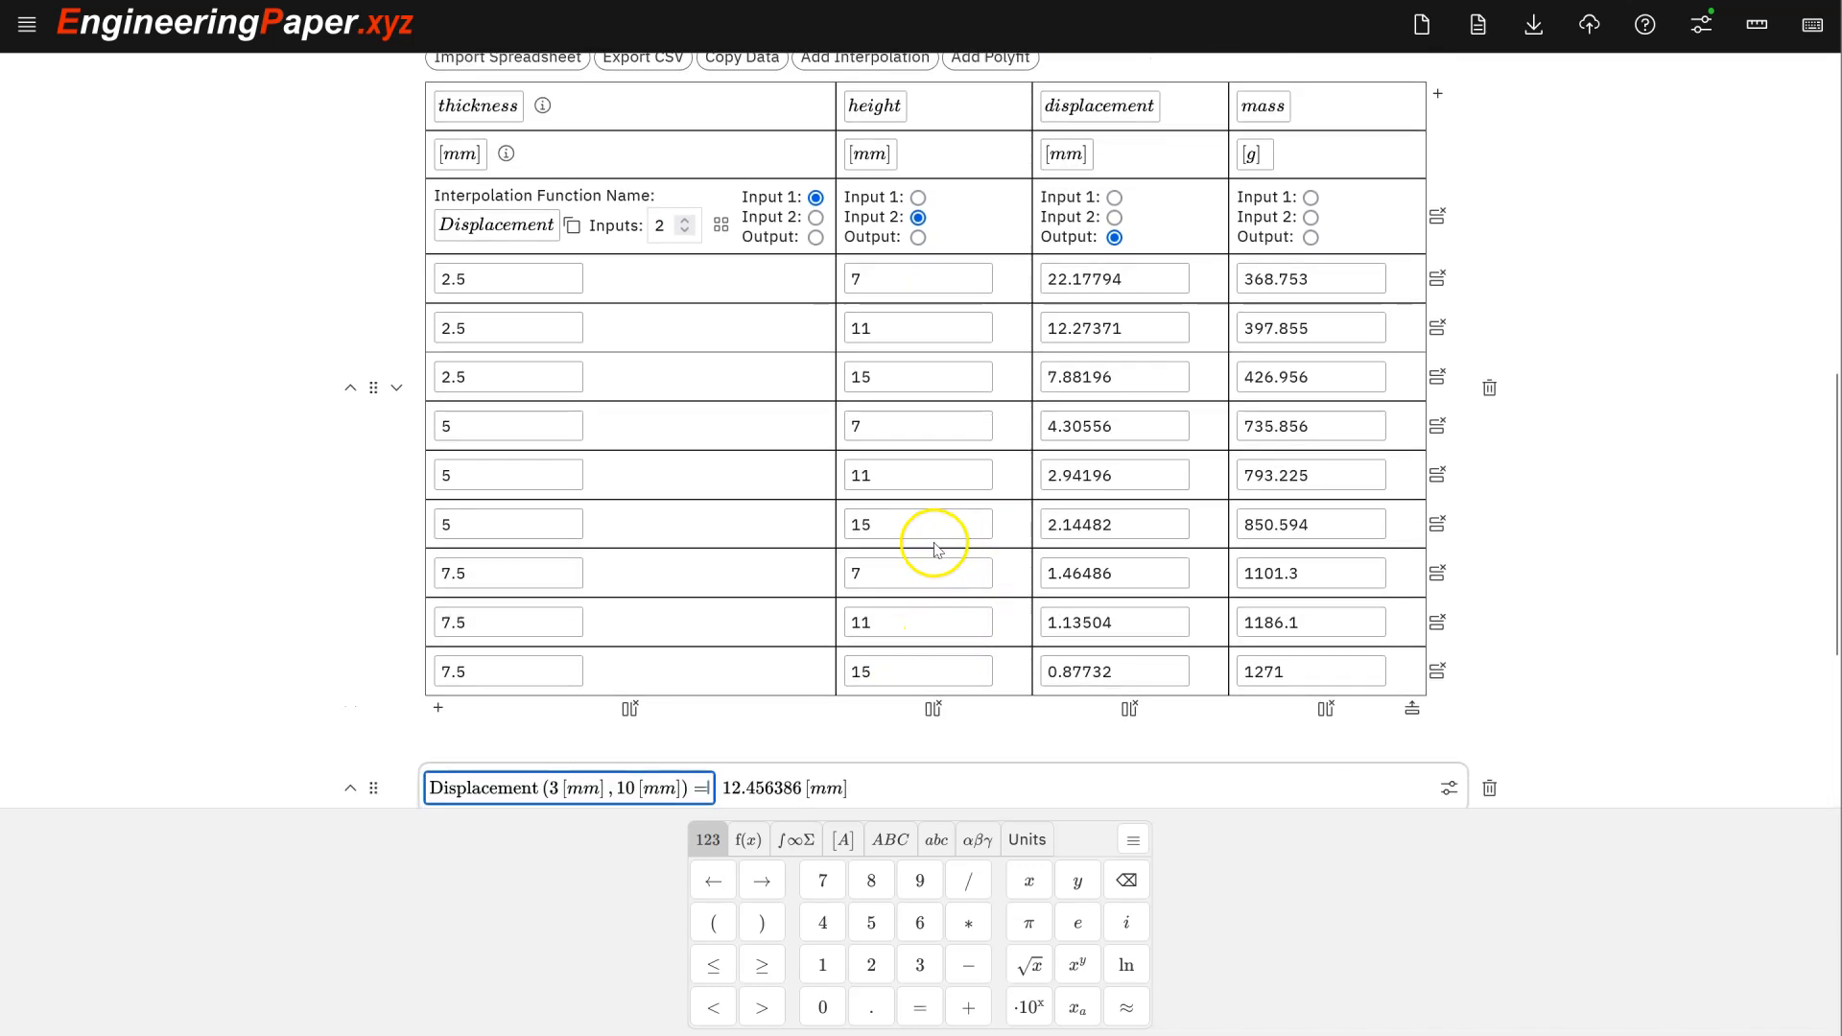
pyautogui.scroll(-1, 936, 552)
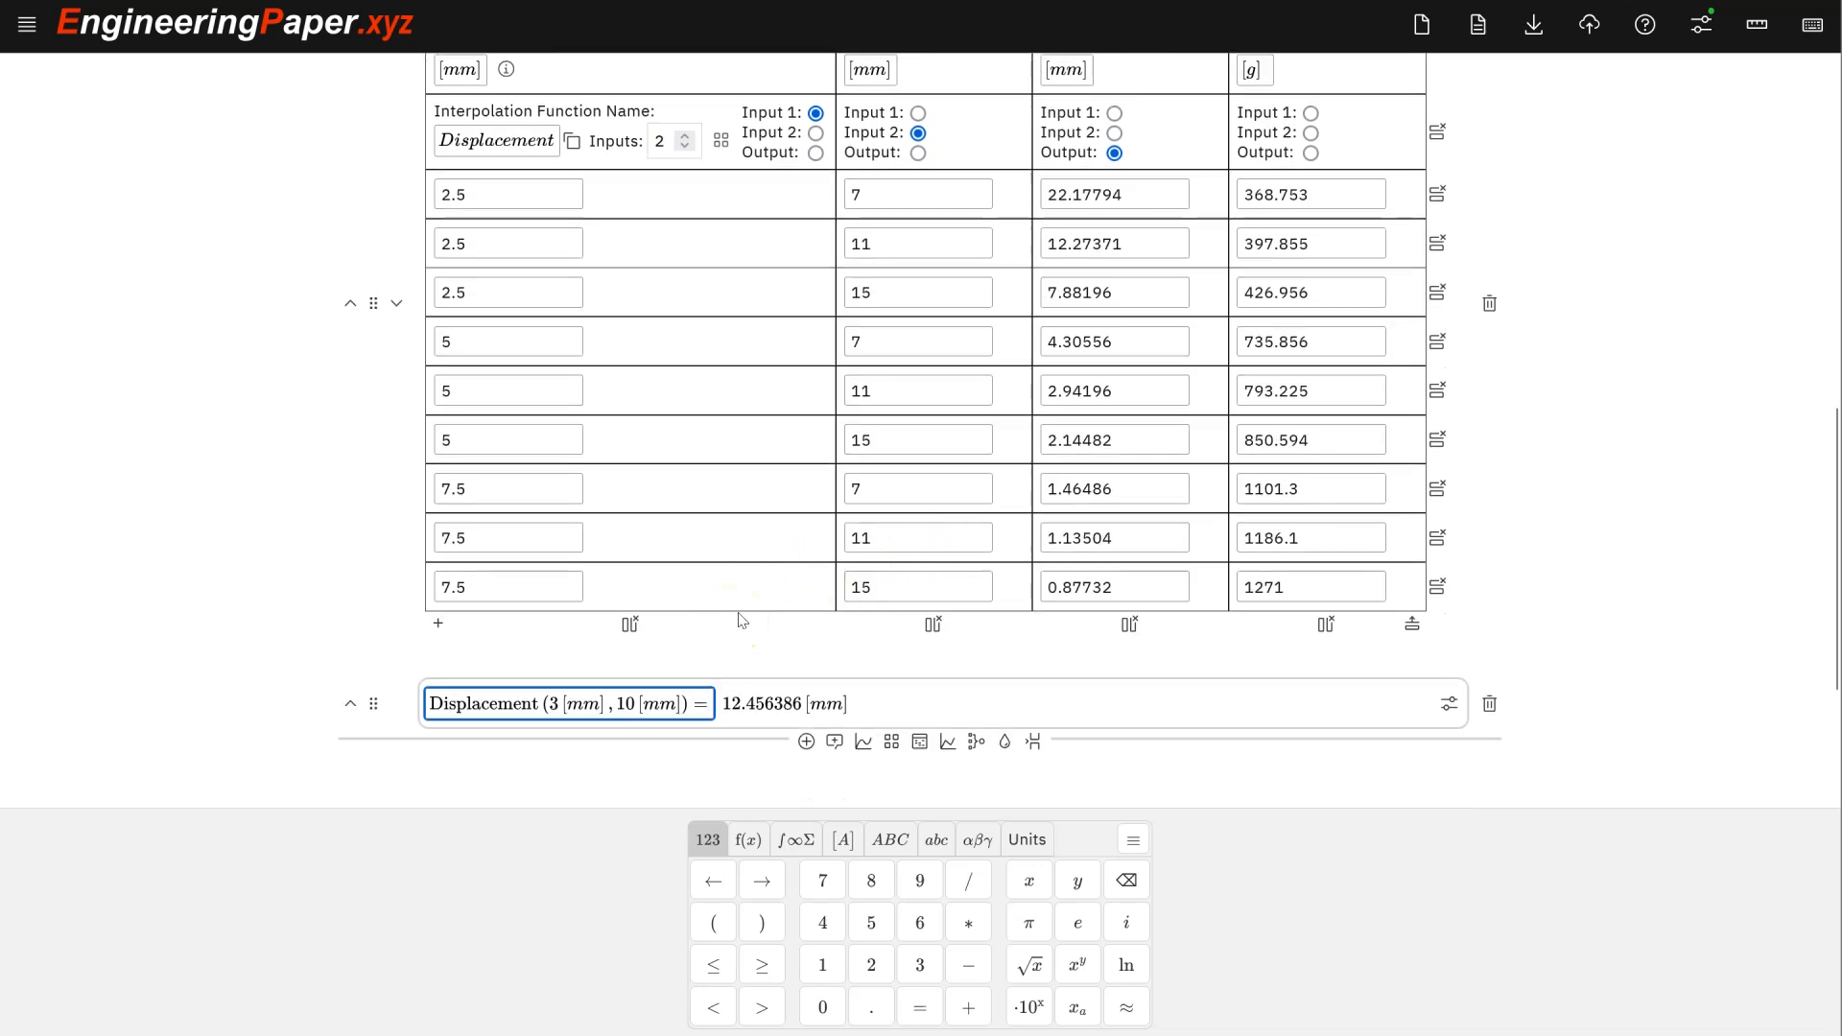
pyautogui.scroll(-1, 740, 588)
pyautogui.scroll(-1, 699, 604)
pyautogui.scroll(3, 699, 604)
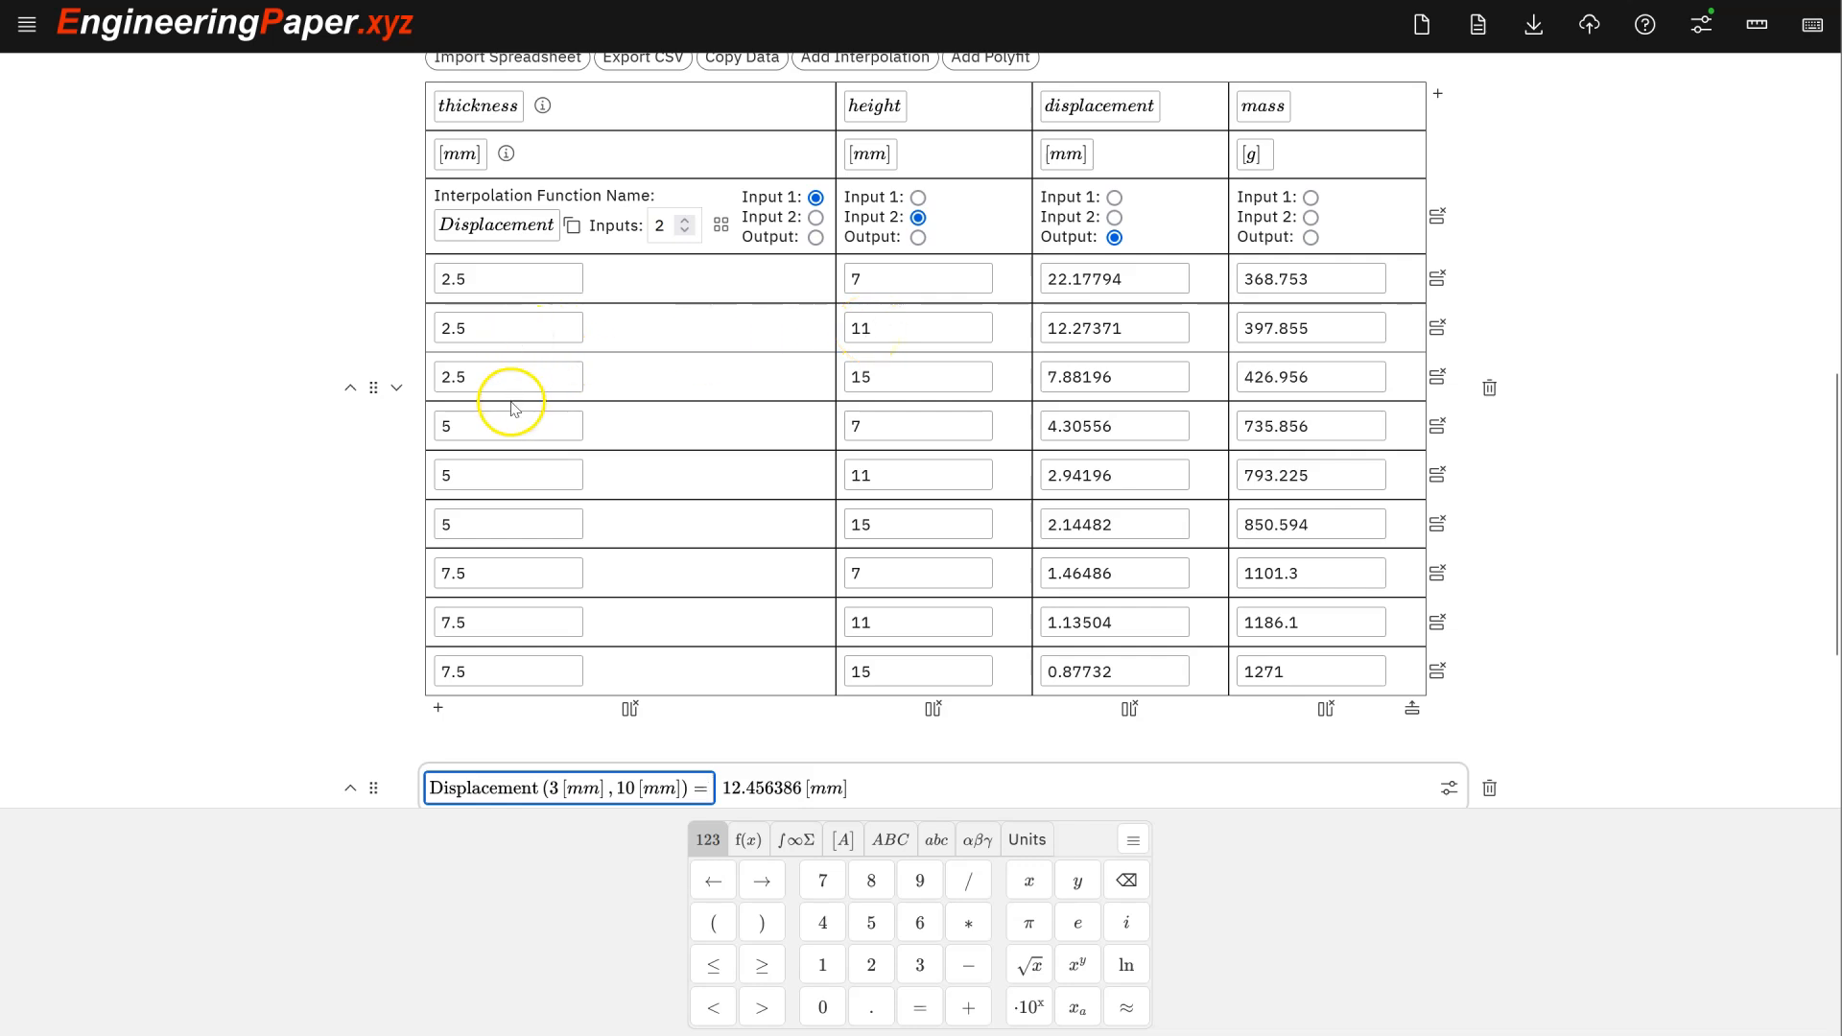
pyautogui.scroll(-3, 506, 402)
pyautogui.scroll(-1, 511, 401)
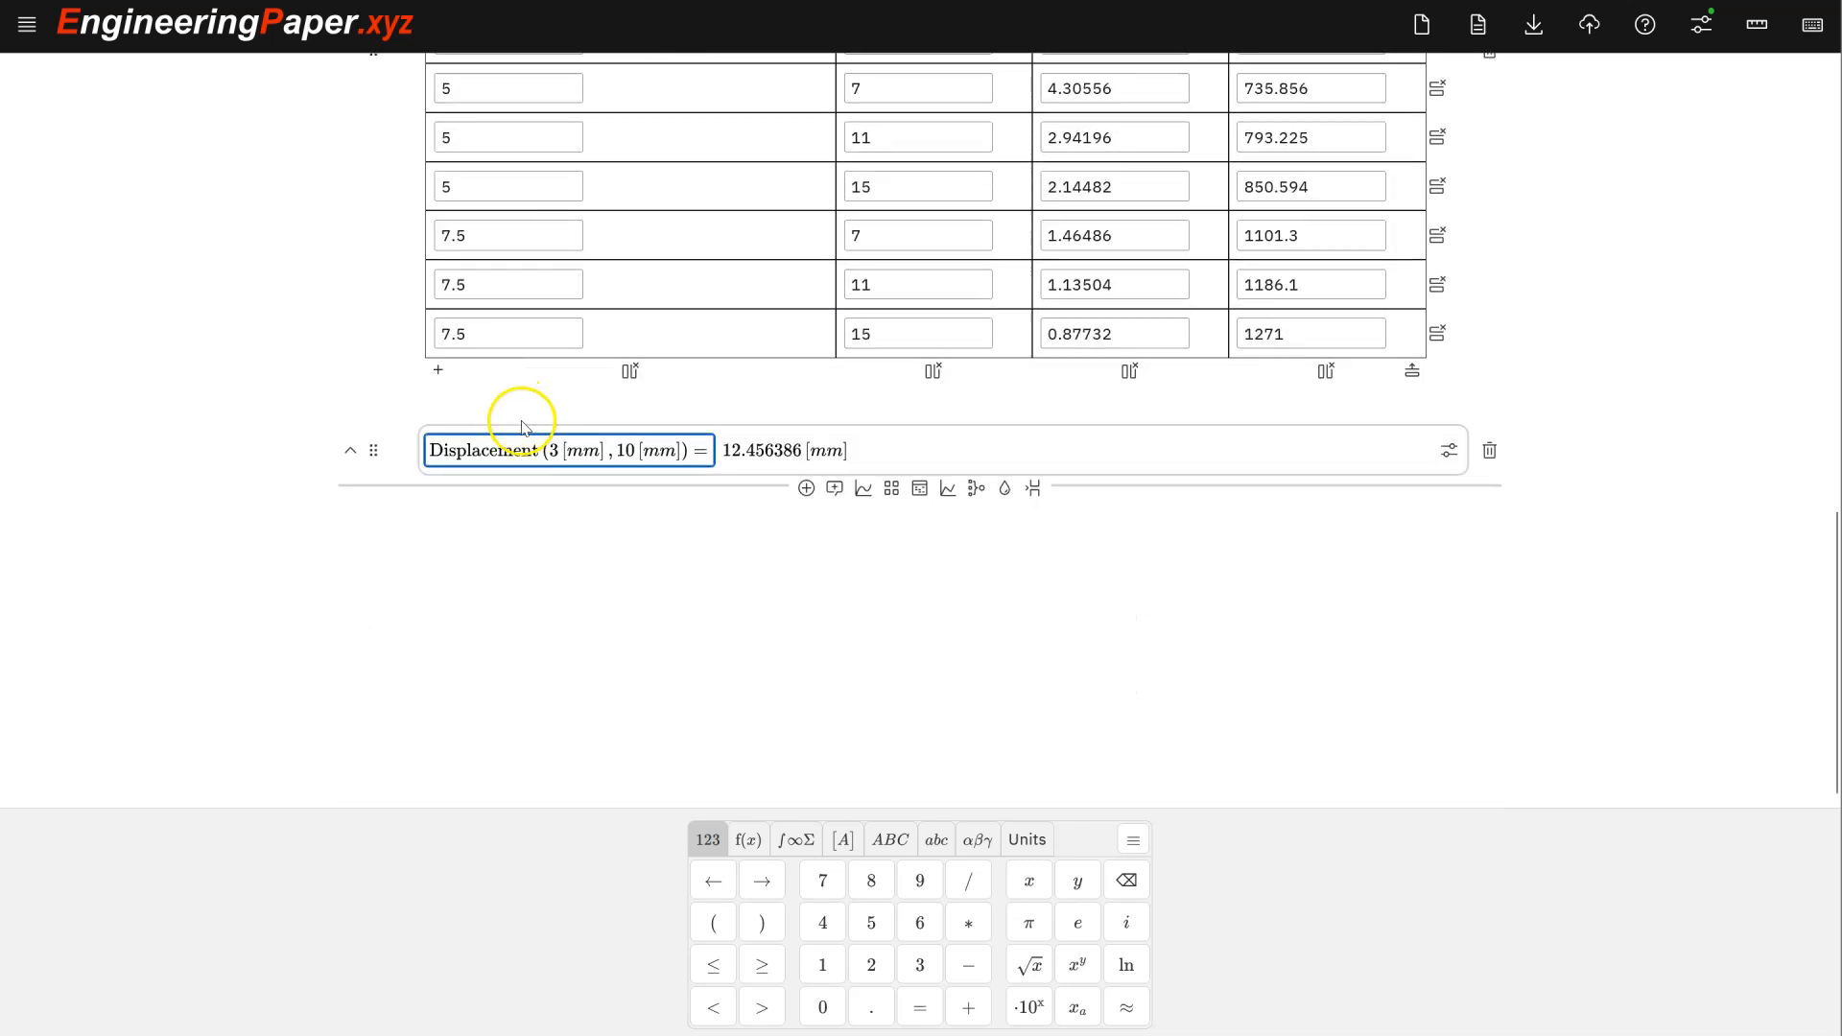
# - Insert a plot cell graphing Displacement(x, 11 [mm]) against x, starting a 'for' range condition
pyautogui.click(863, 489)
pyautogui.click(446, 640)
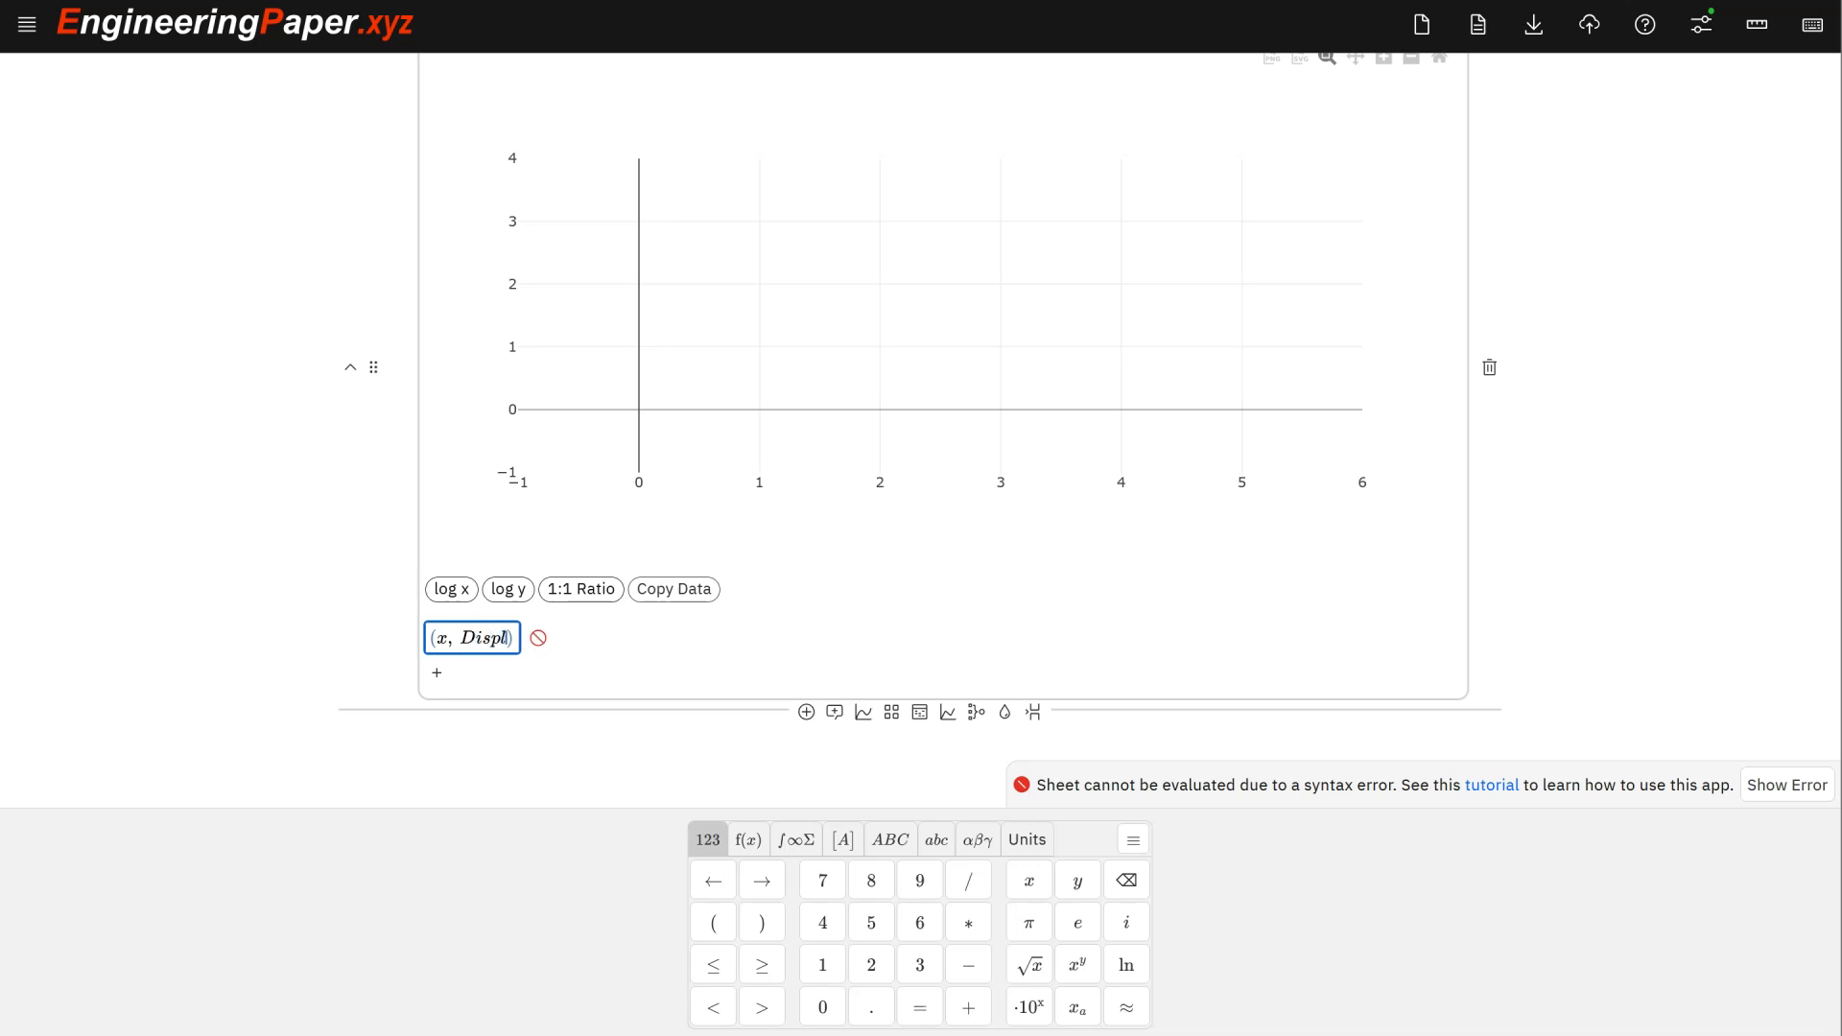
pyautogui.write('ement(x,')
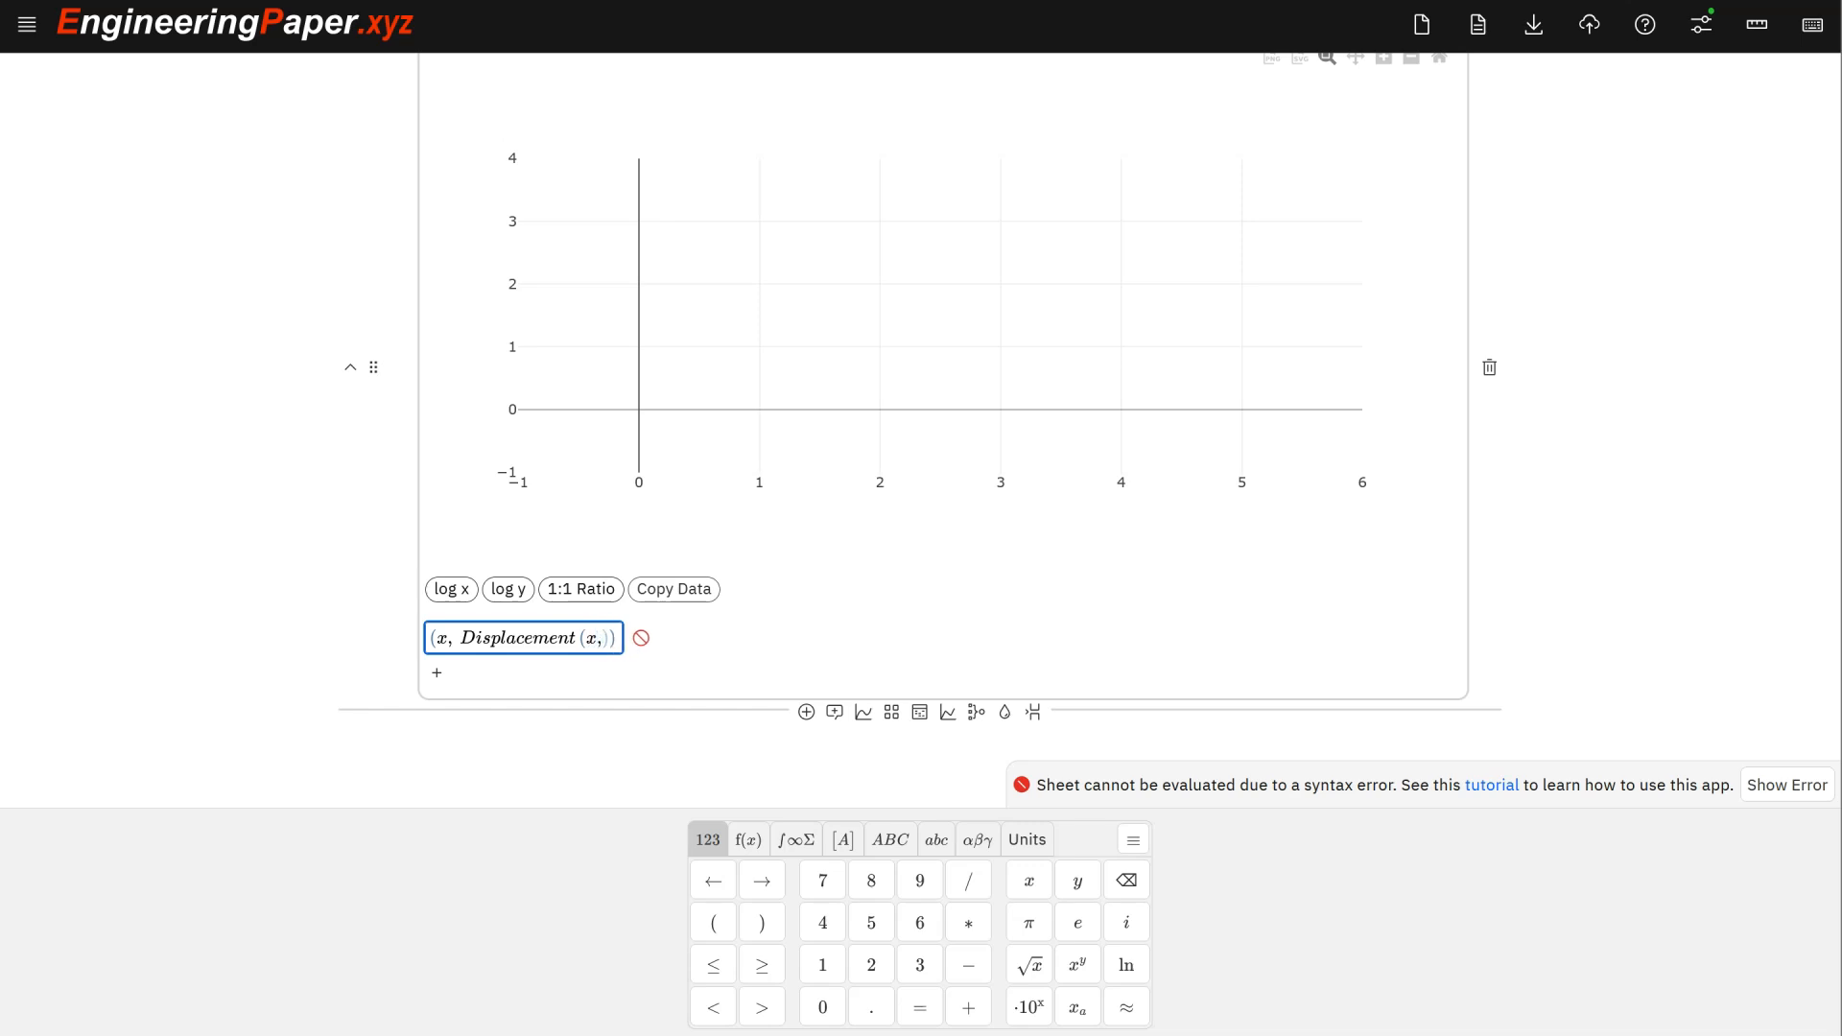
pyautogui.scroll(7, 464, 668)
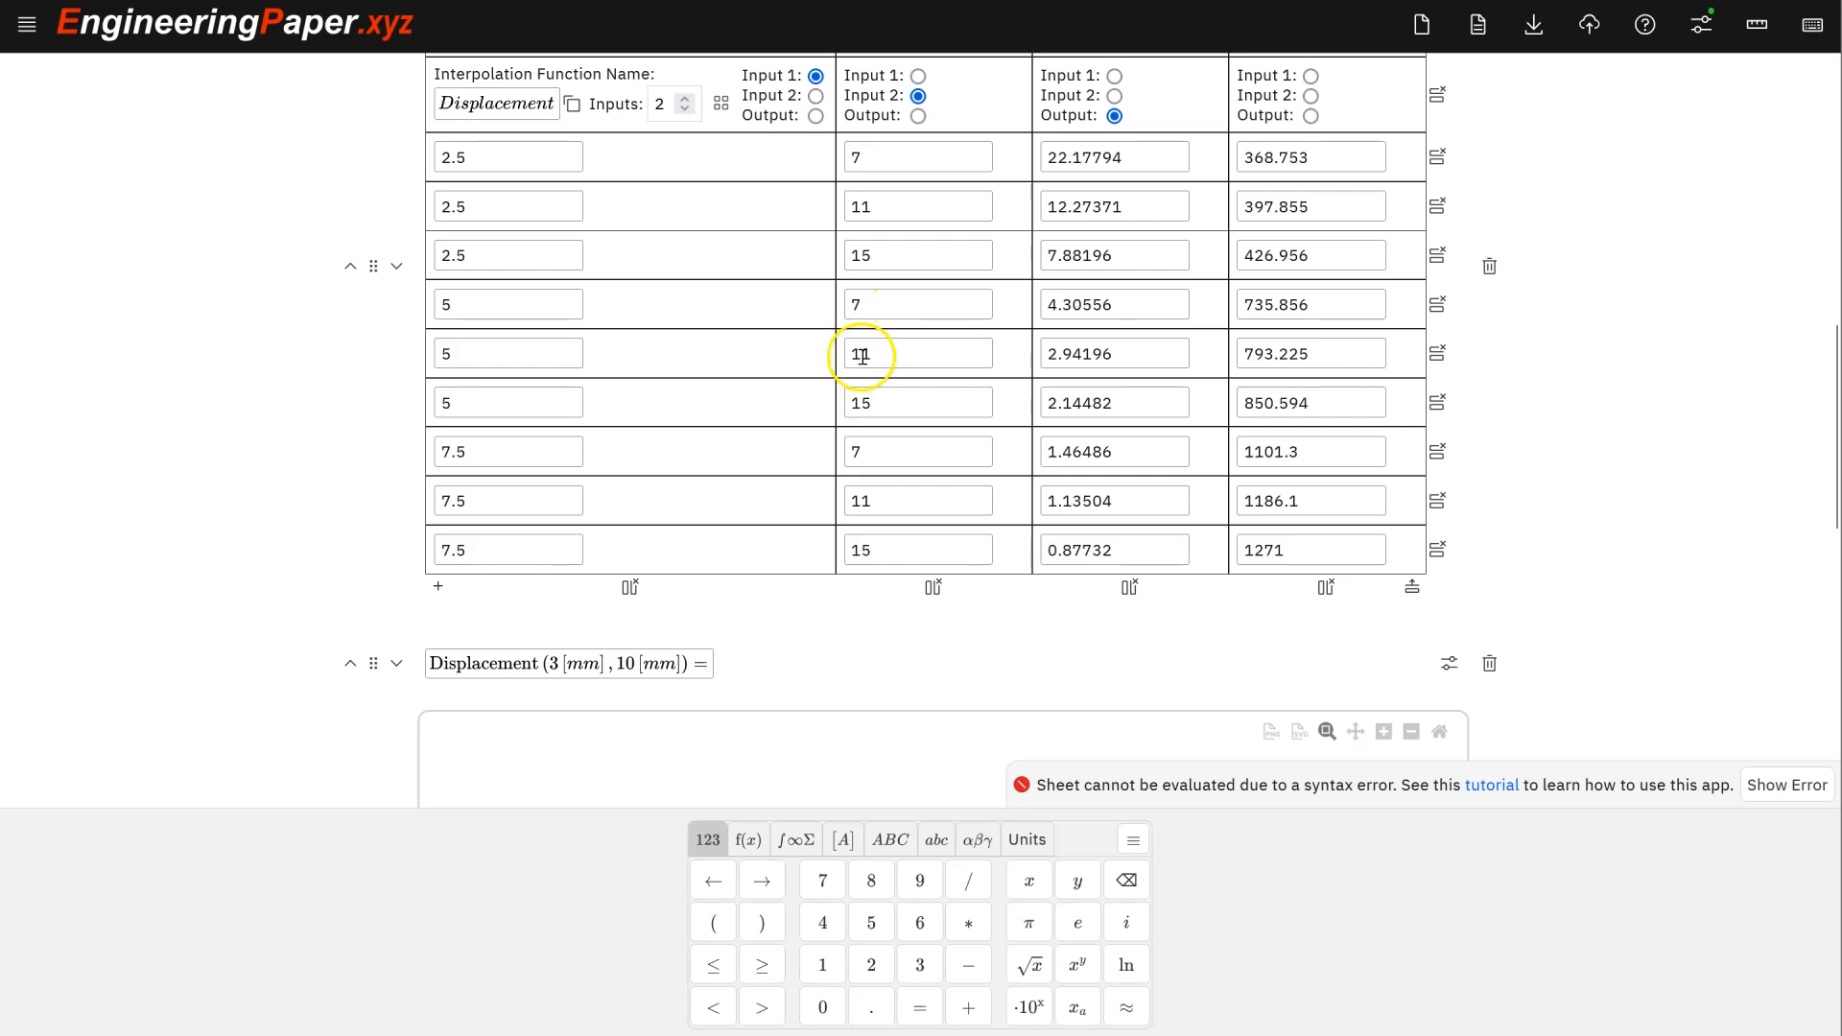
pyautogui.scroll(-7, 862, 353)
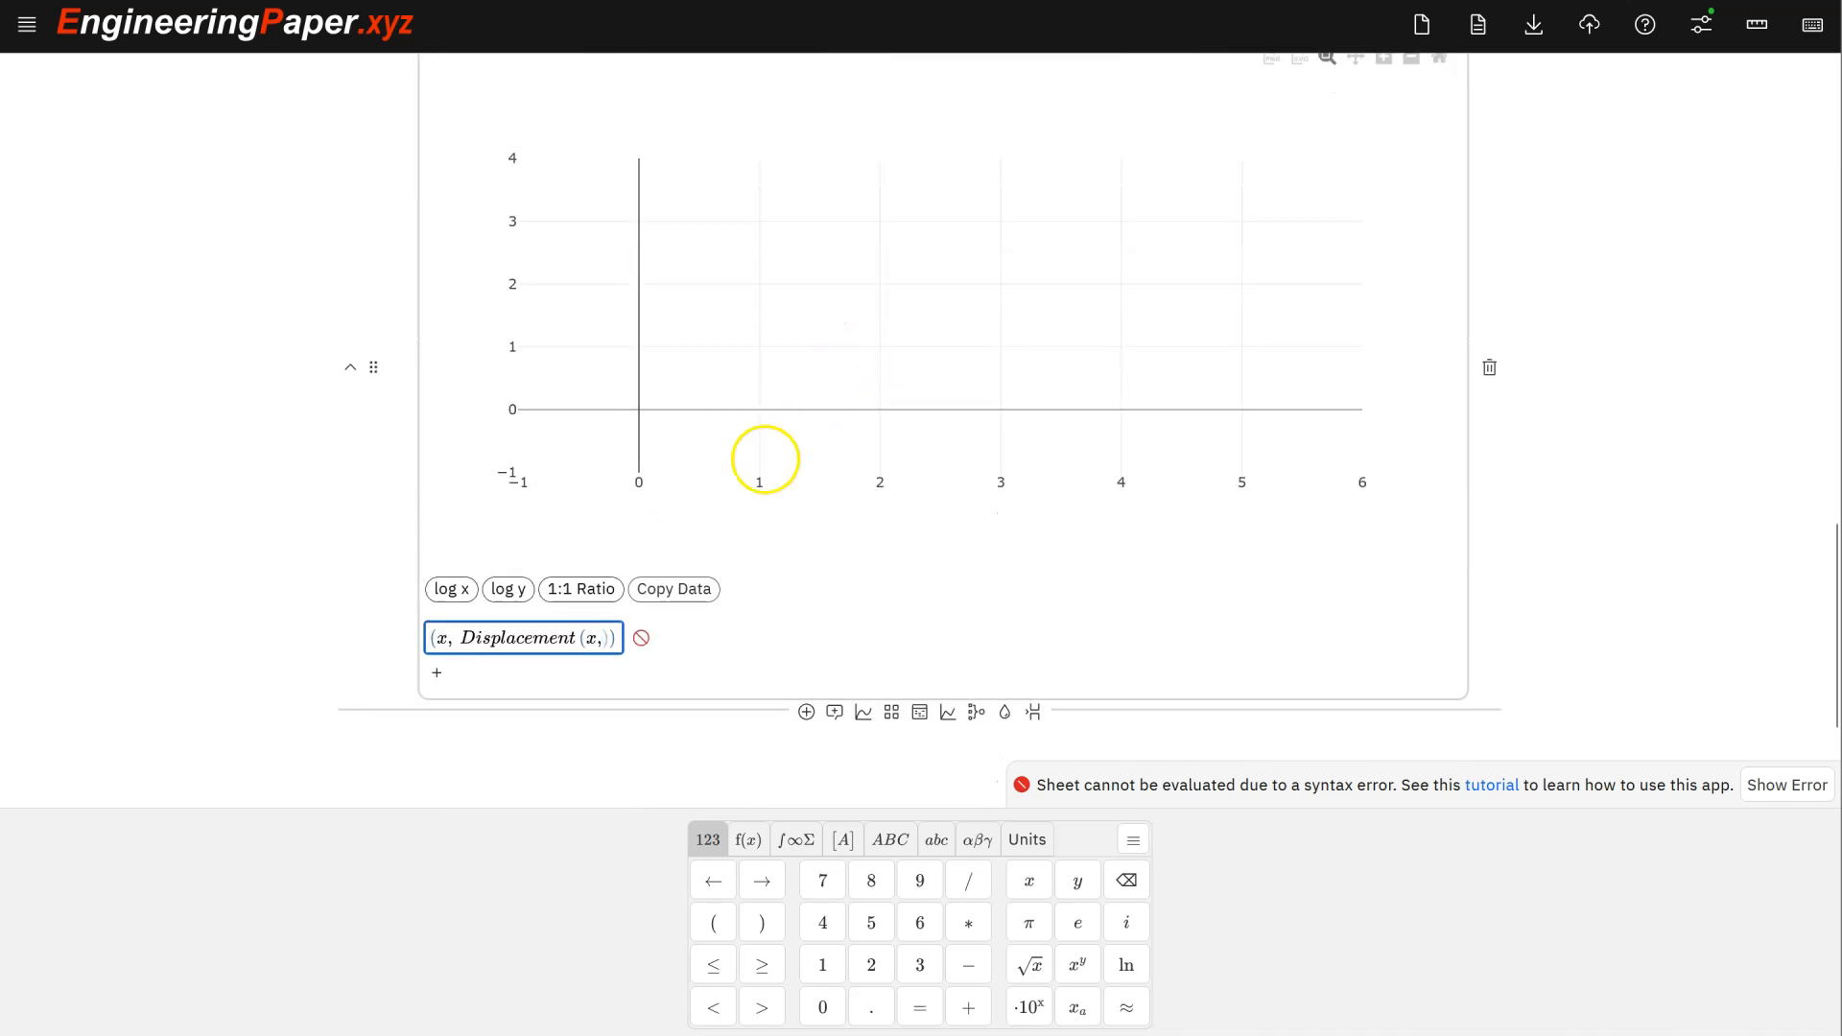
pyautogui.click(611, 639)
pyautogui.write('11 [')
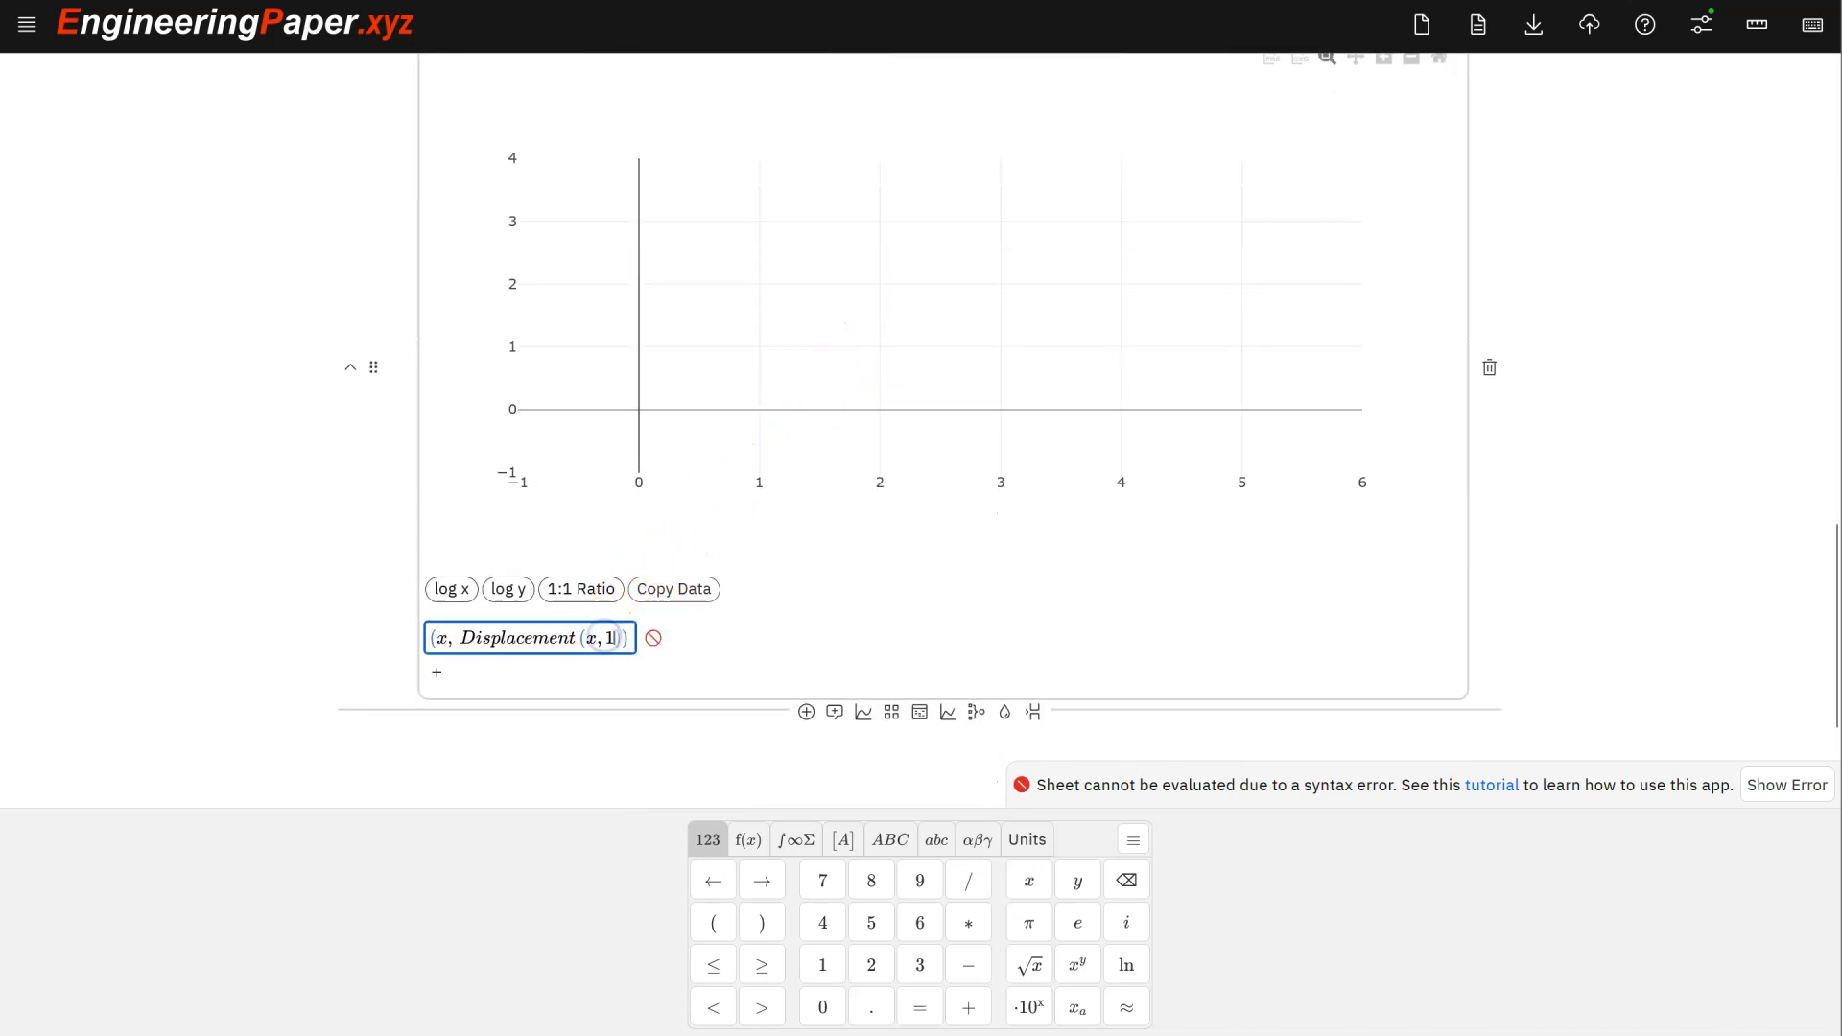
pyautogui.write('mm]))')
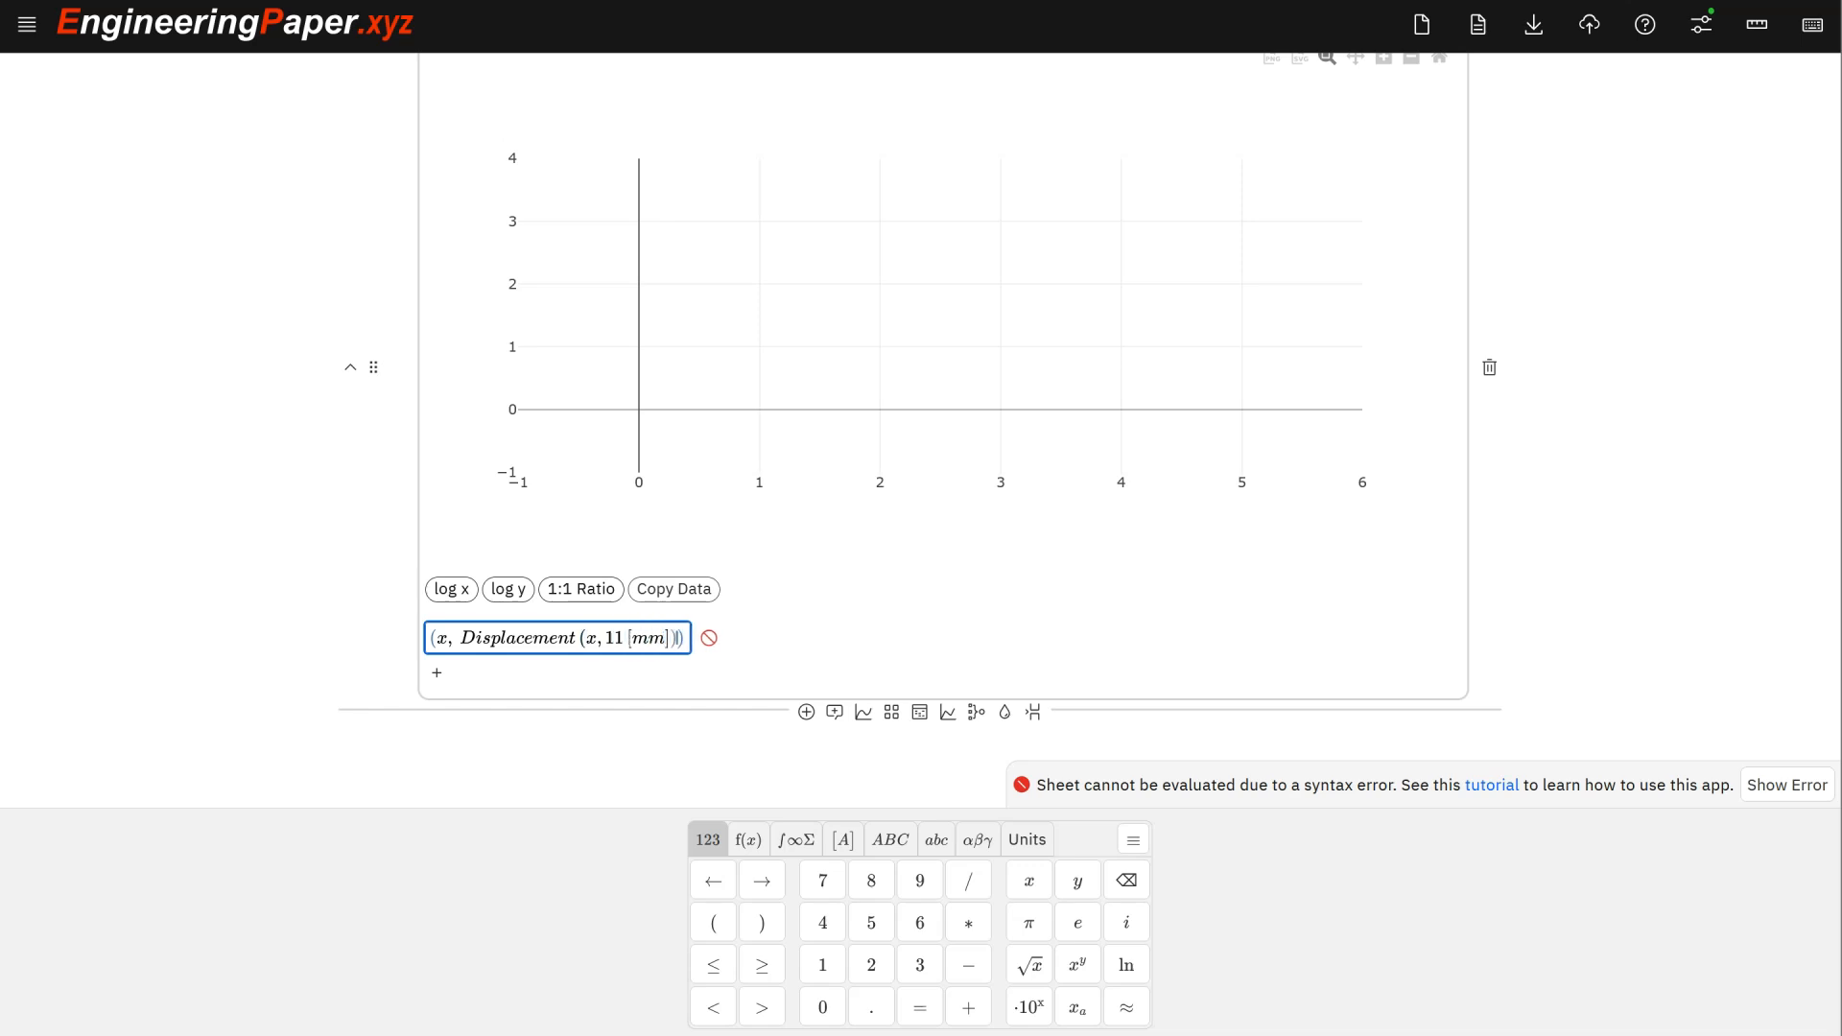
pyautogui.write(' for ()')
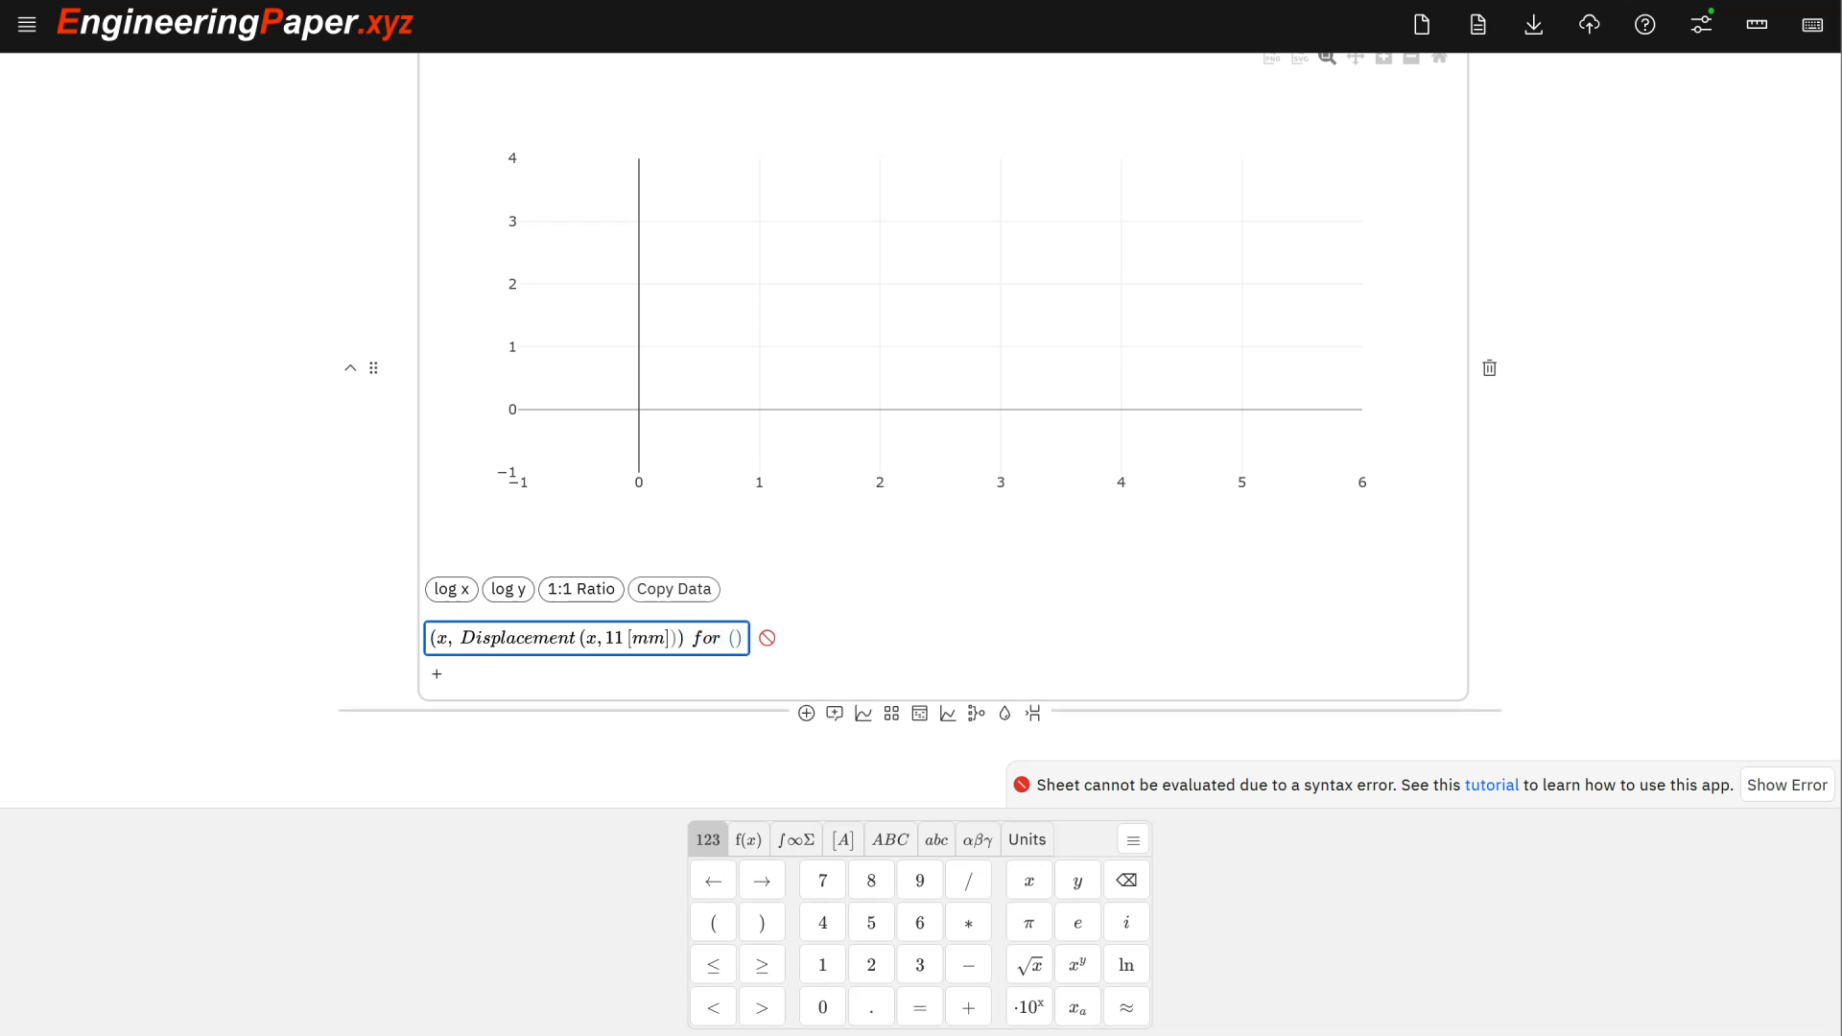
pyautogui.scroll(10, 637, 629)
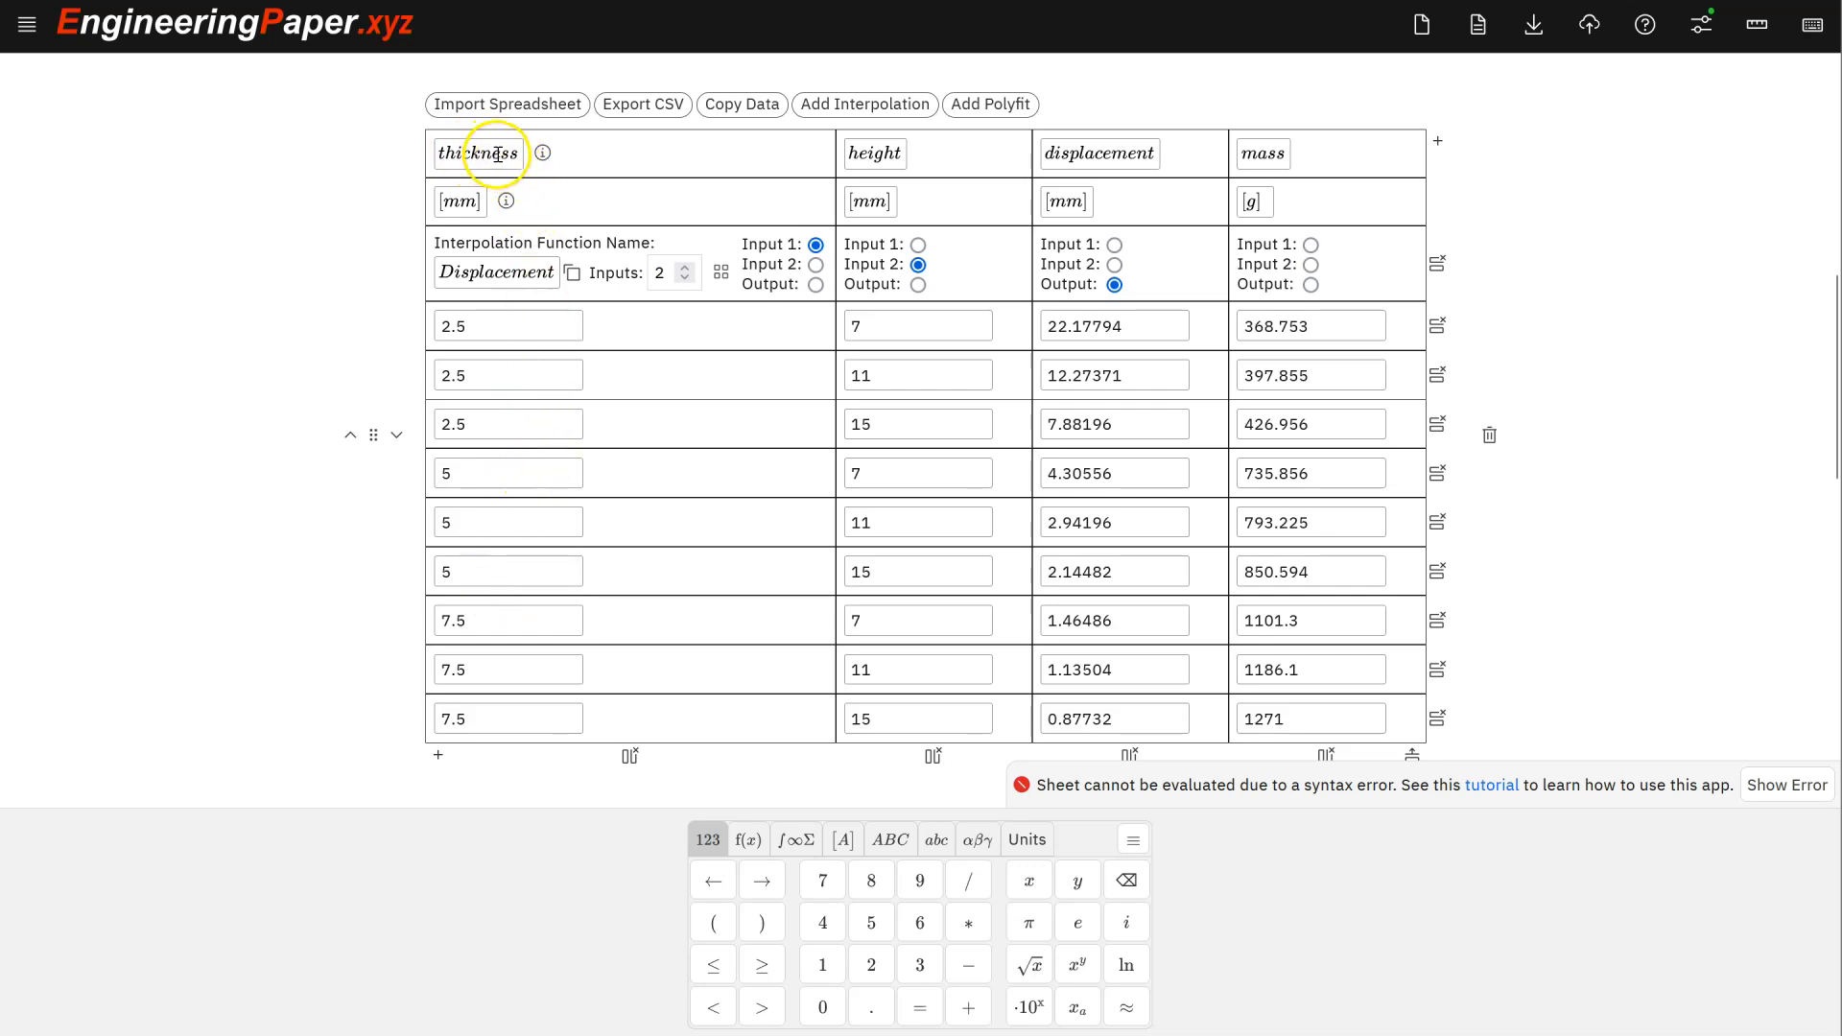
# - Limit the plot to min(thickness) ≤ x ≤ max(thickness) and render the Displacement curve
pyautogui.scroll(-10, 575, 192)
pyautogui.click(731, 407)
pyautogui.write('min(thickness) ≤ x ≤ max(thickness')
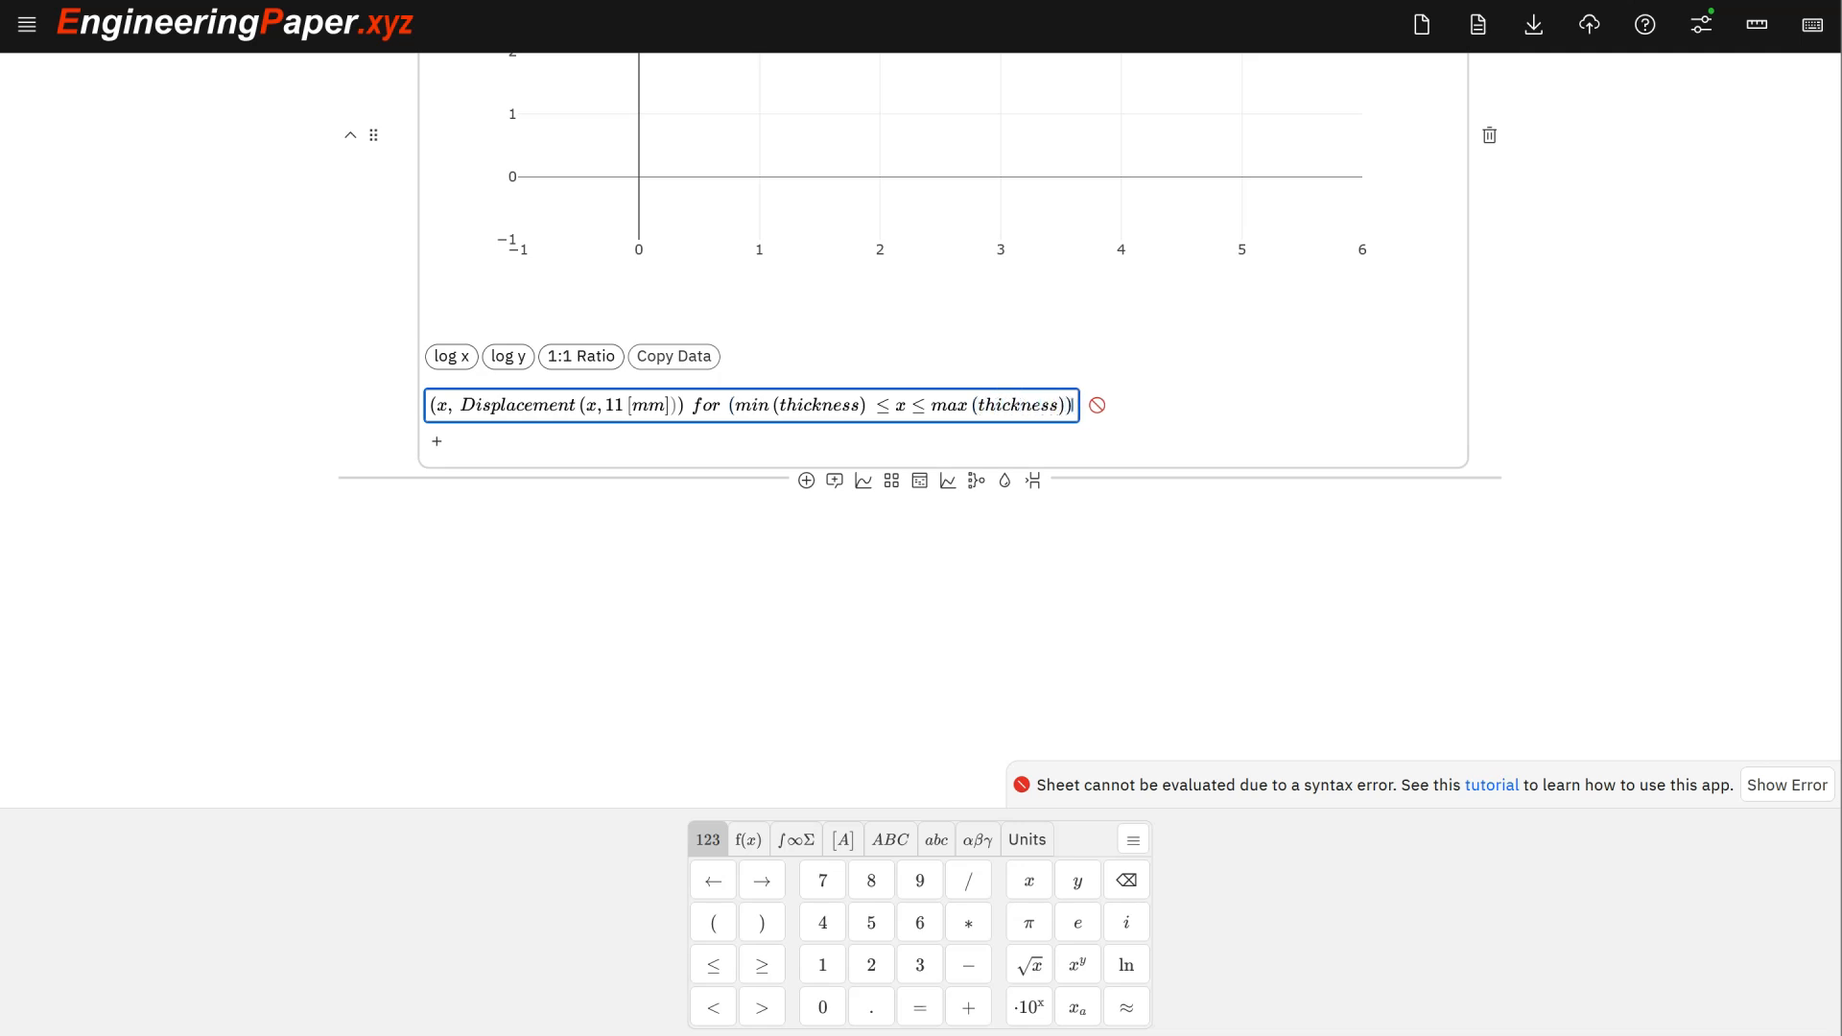
pyautogui.write('=')
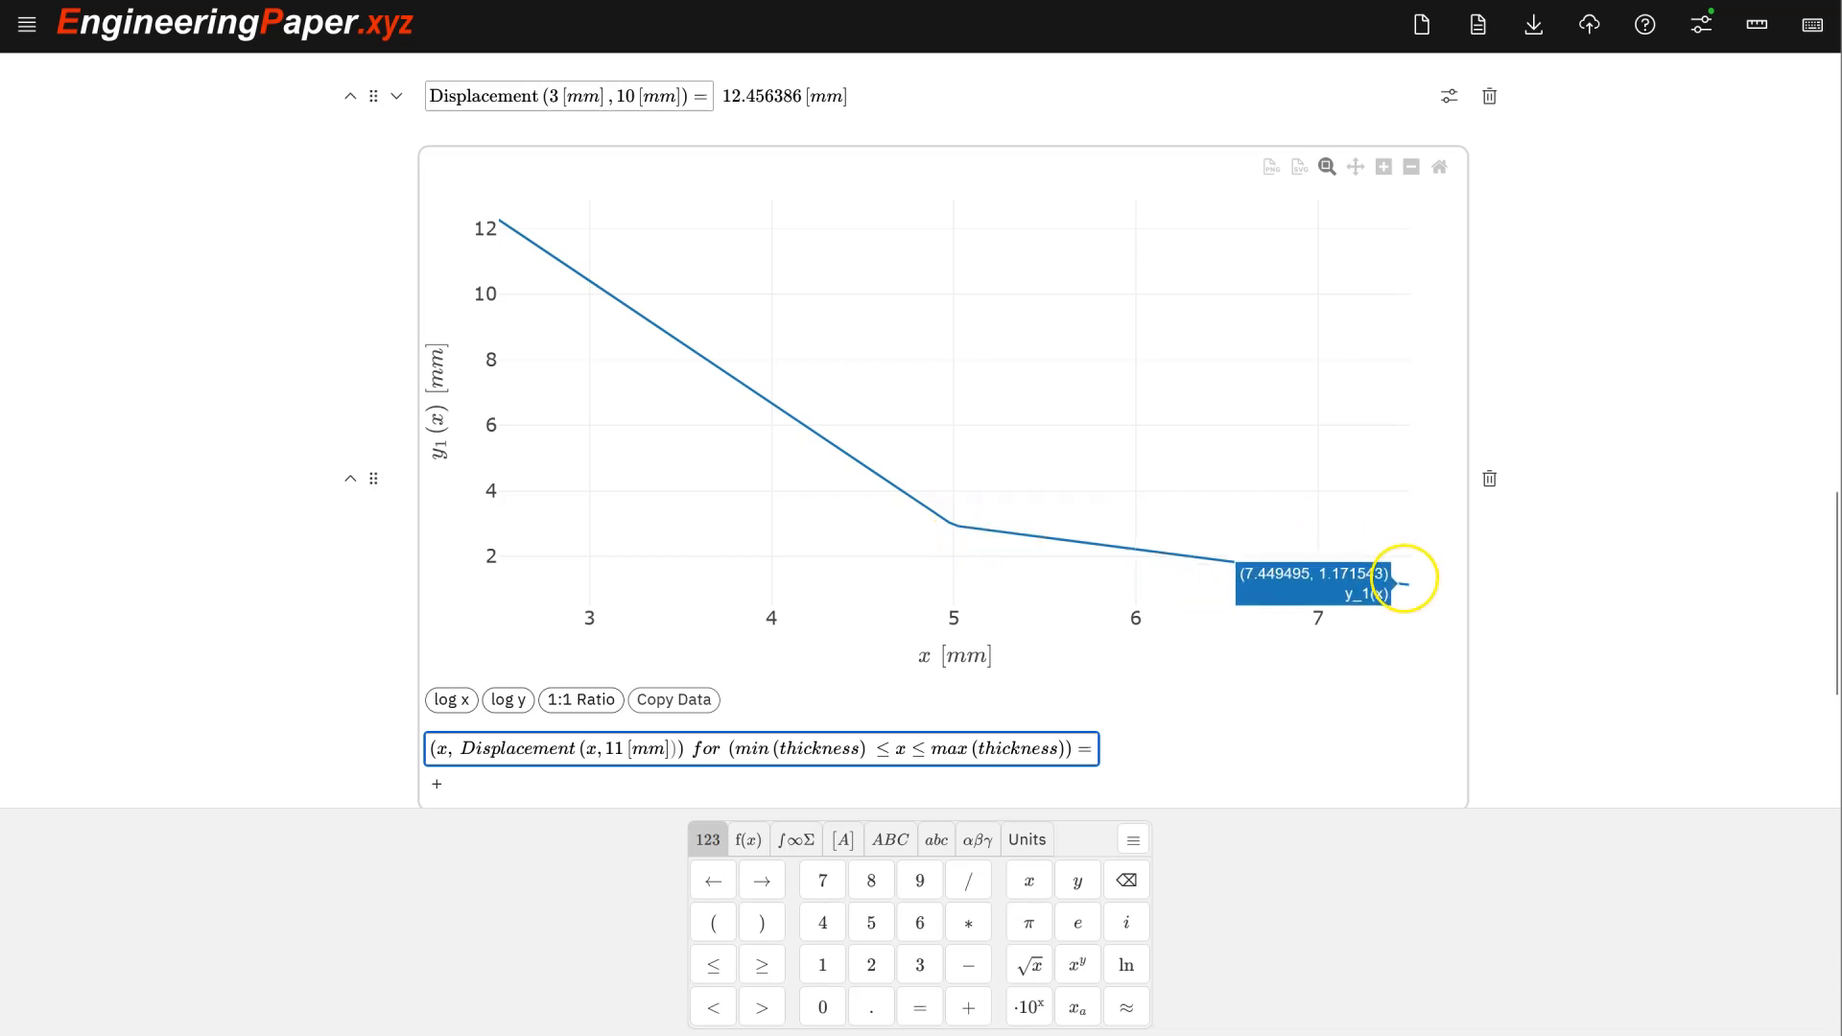
pyautogui.scroll(-1, 1180, 466)
pyautogui.scroll(-1, 1181, 470)
pyautogui.scroll(1, 1180, 471)
pyautogui.scroll(1, 1179, 472)
pyautogui.scroll(8, 1187, 463)
pyautogui.scroll(2, 1188, 470)
pyautogui.scroll(-6, 1185, 472)
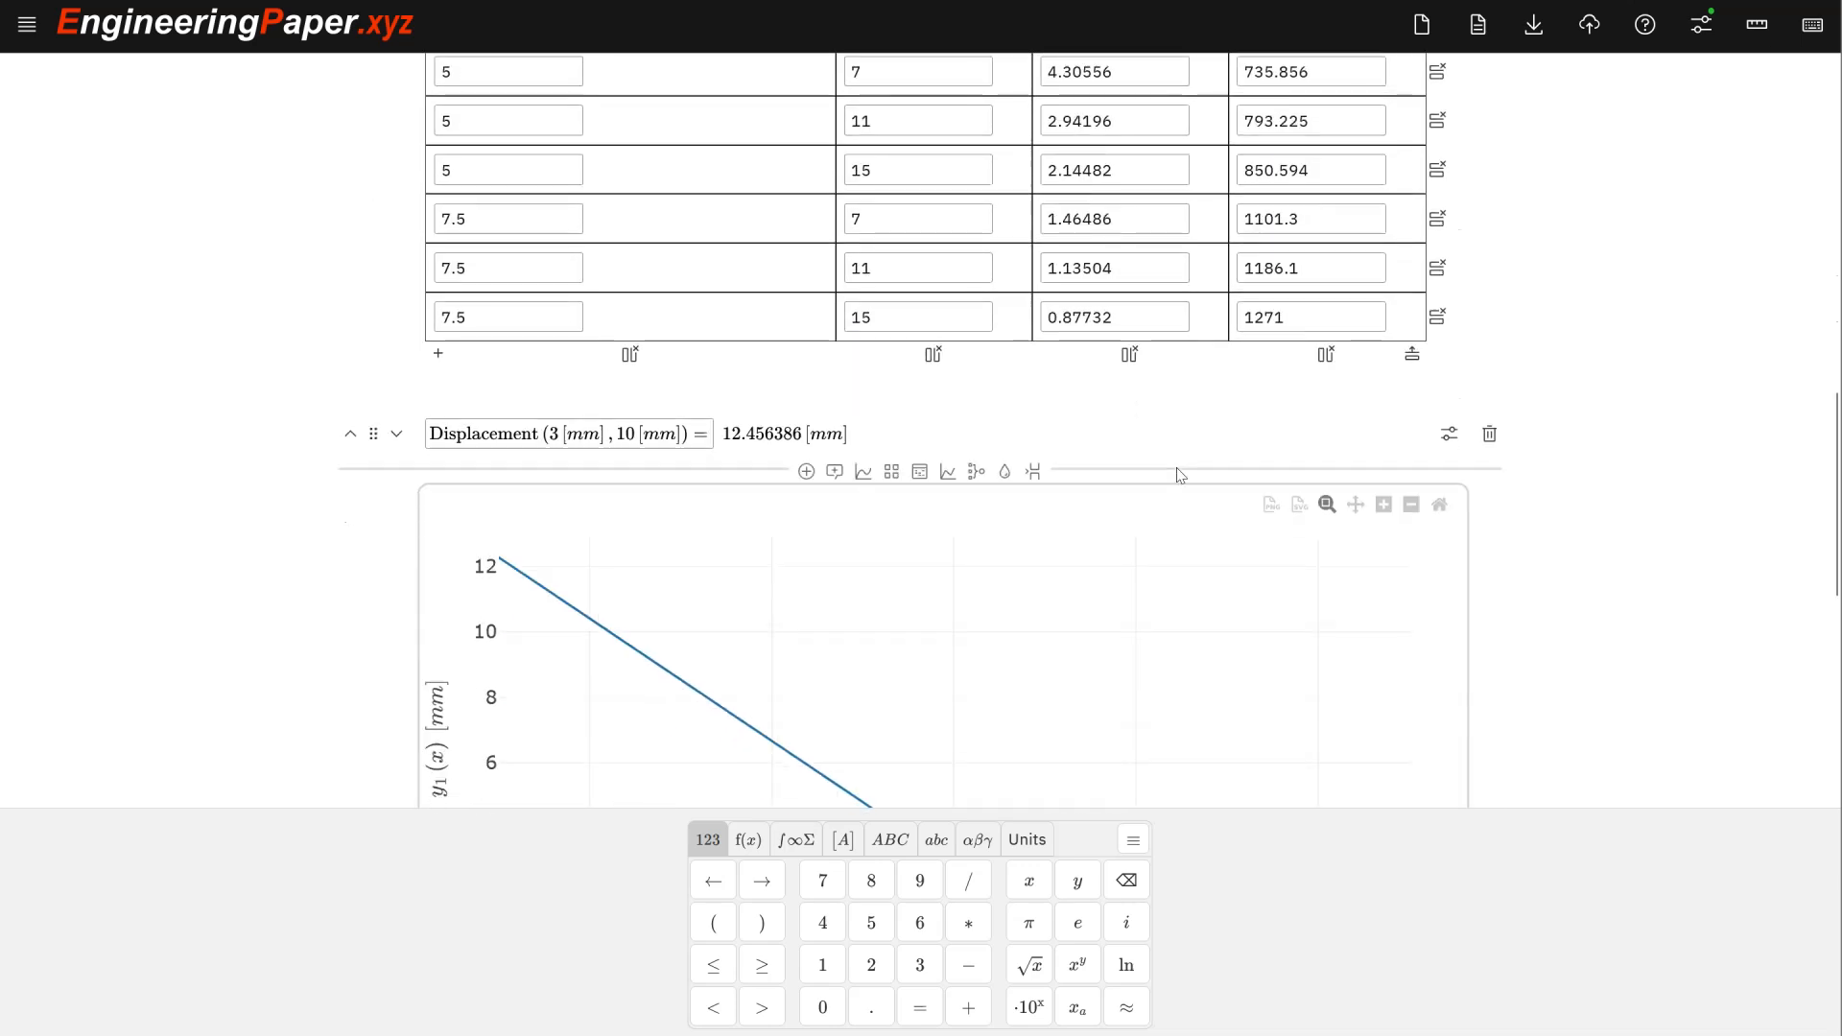
pyautogui.scroll(-3, 1180, 474)
pyautogui.click(1161, 477)
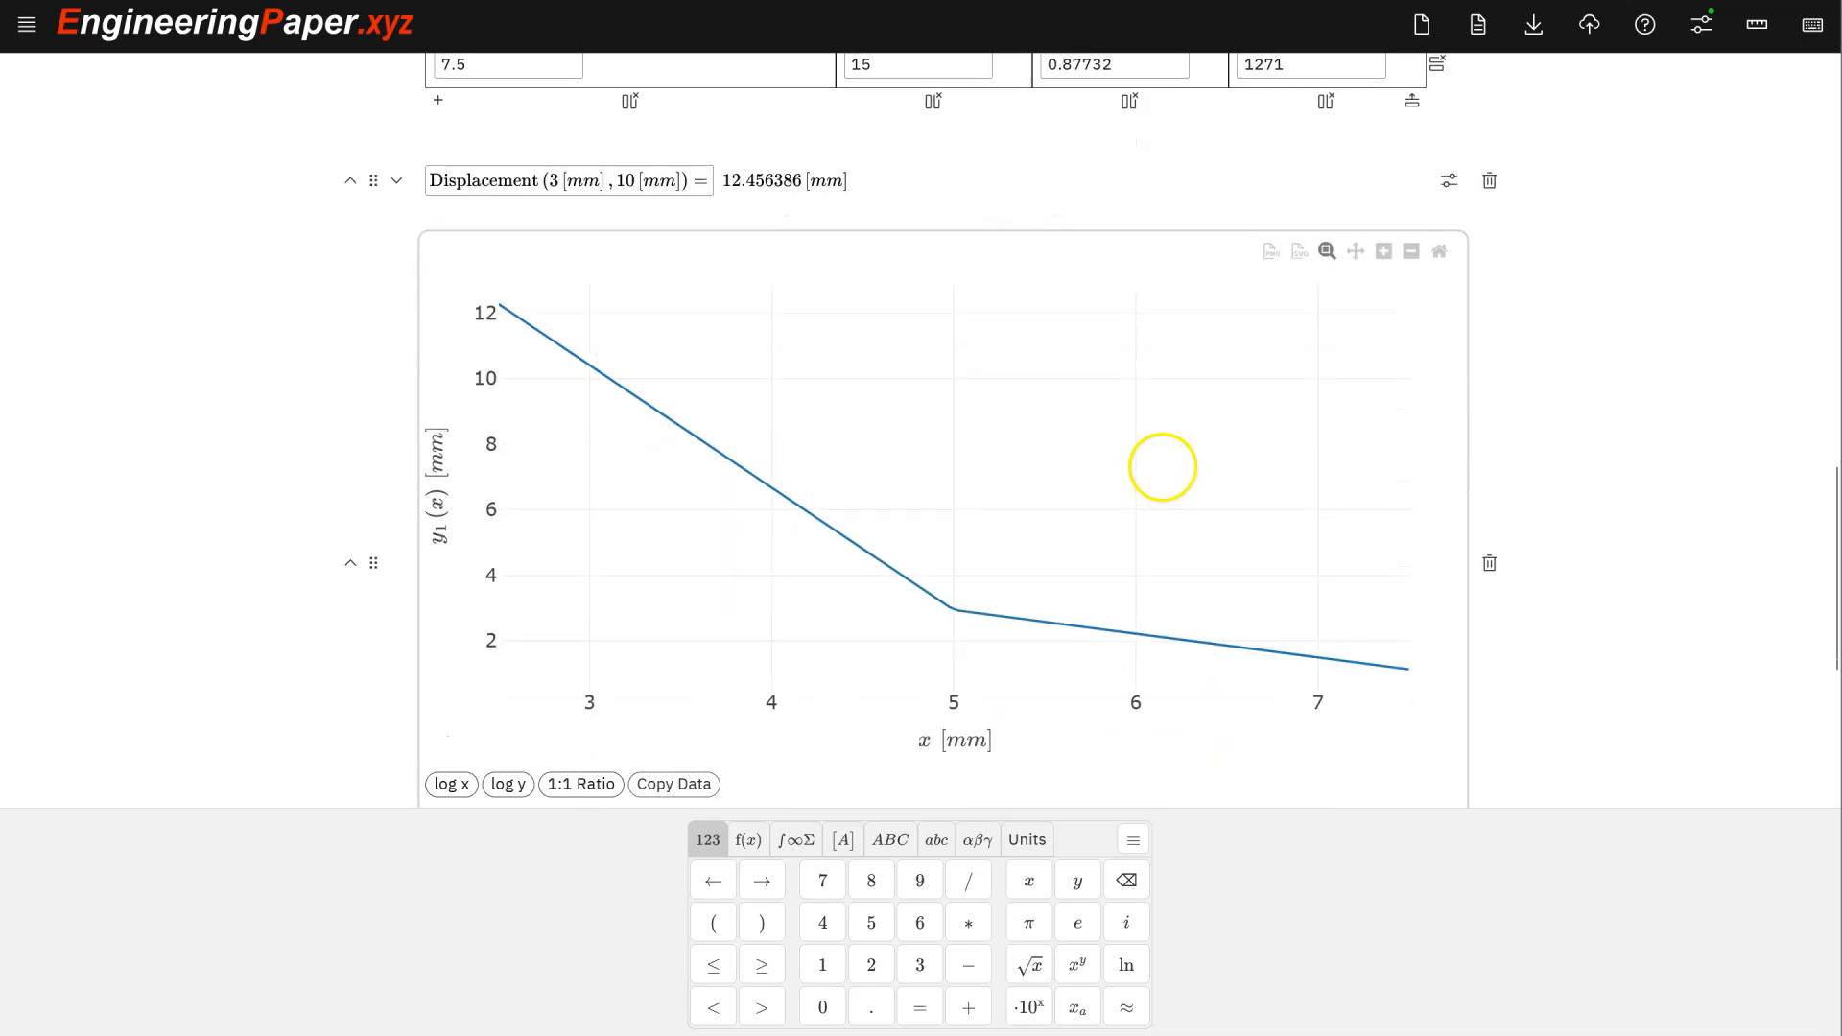
pyautogui.scroll(5, 964, 506)
pyautogui.scroll(4, 972, 499)
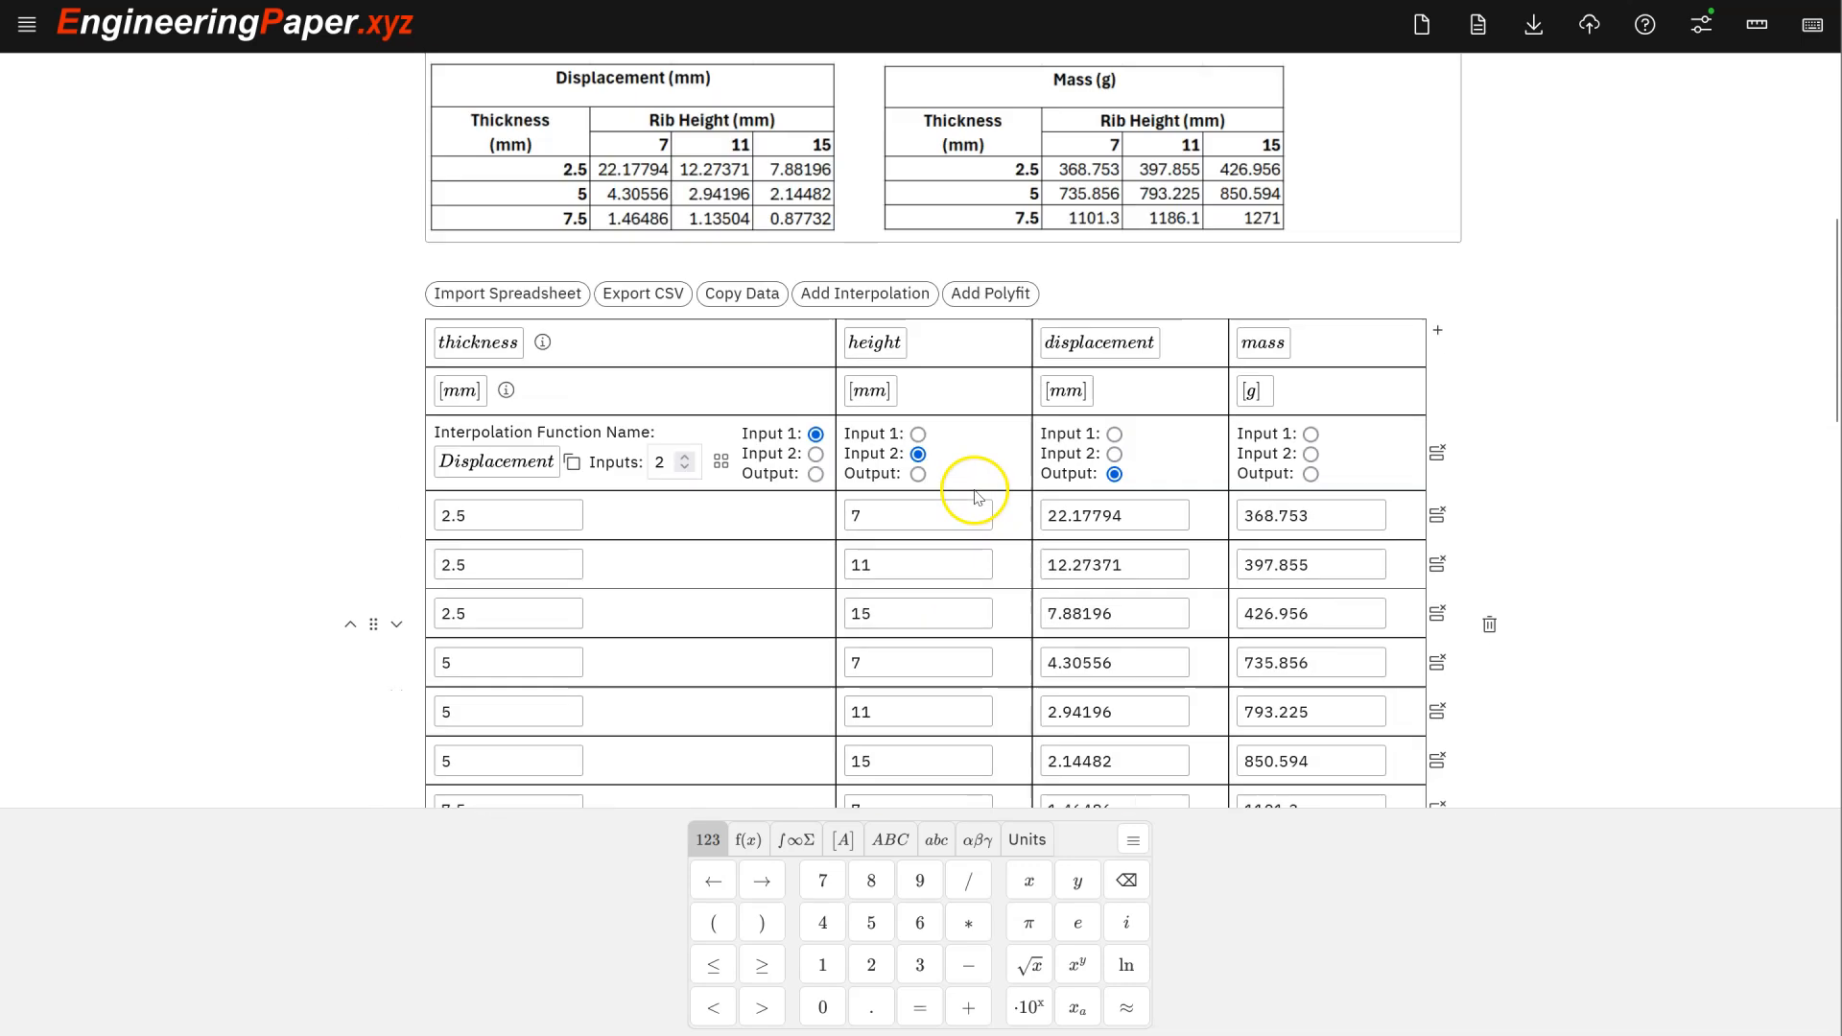
pyautogui.scroll(4, 983, 422)
pyautogui.scroll(-2, 988, 417)
pyautogui.scroll(3, 989, 416)
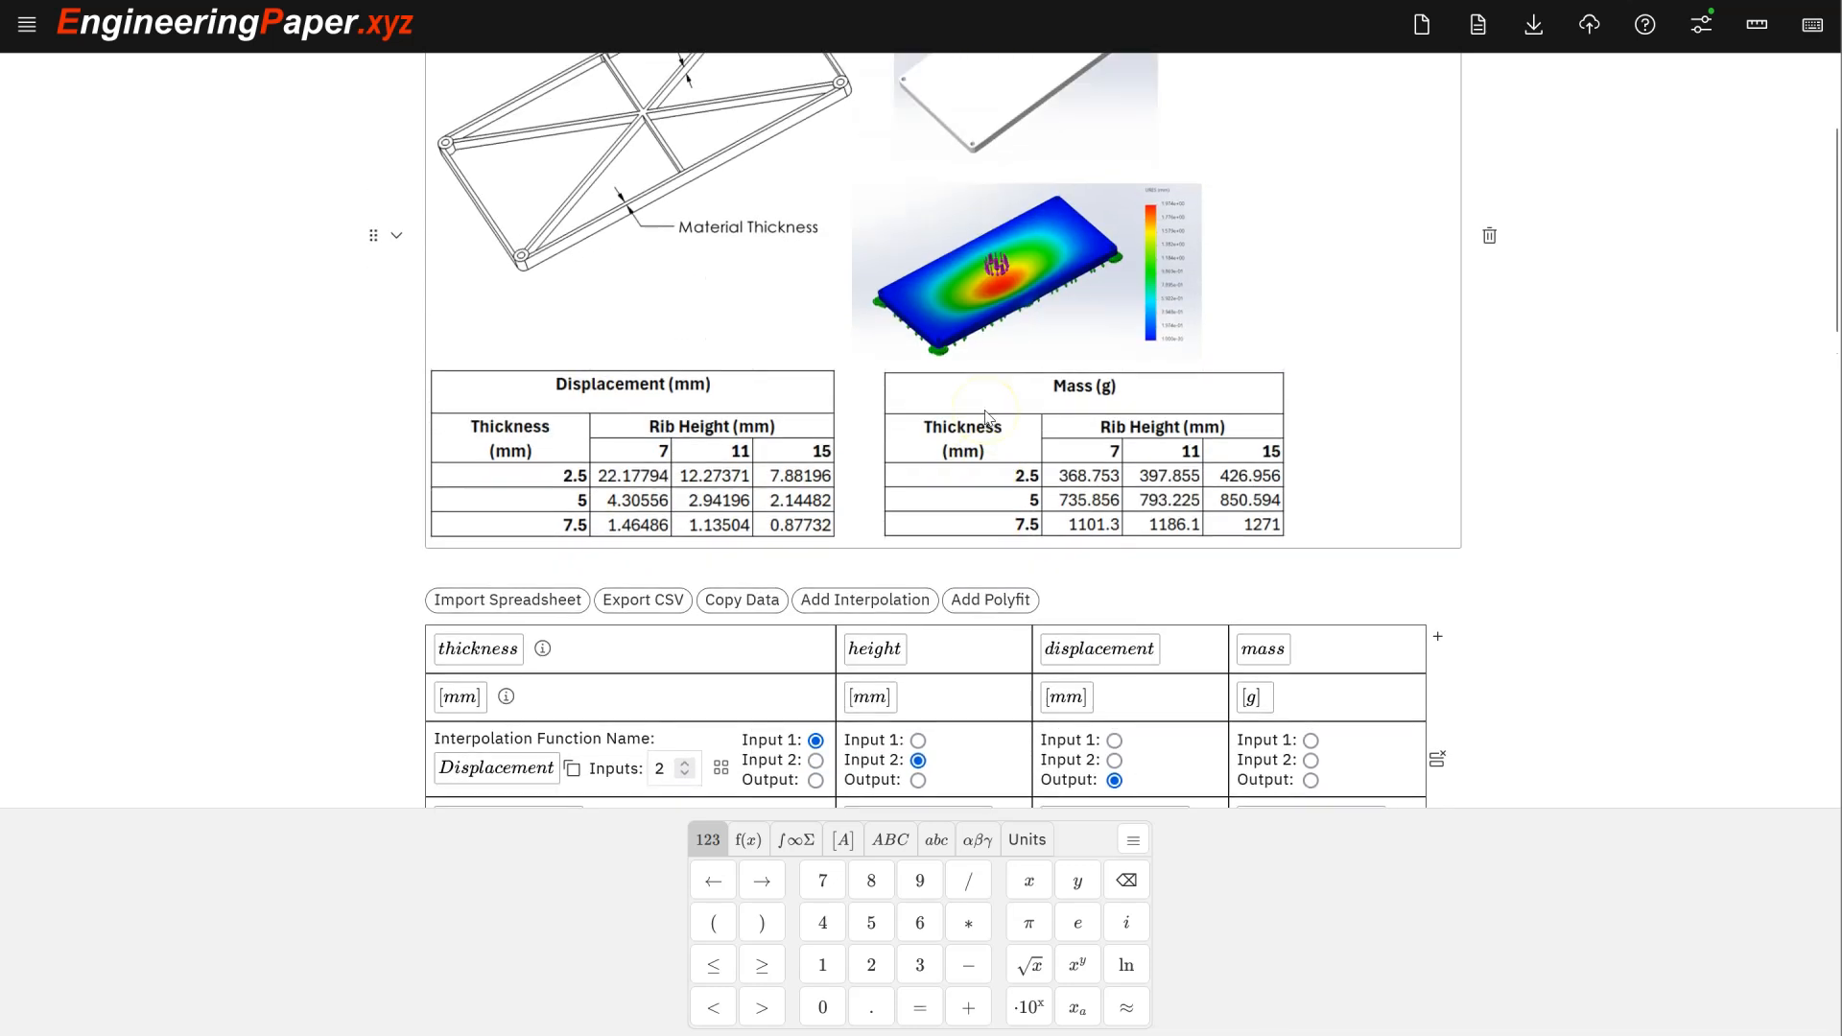
pyautogui.scroll(-5, 988, 416)
pyautogui.scroll(3, 989, 418)
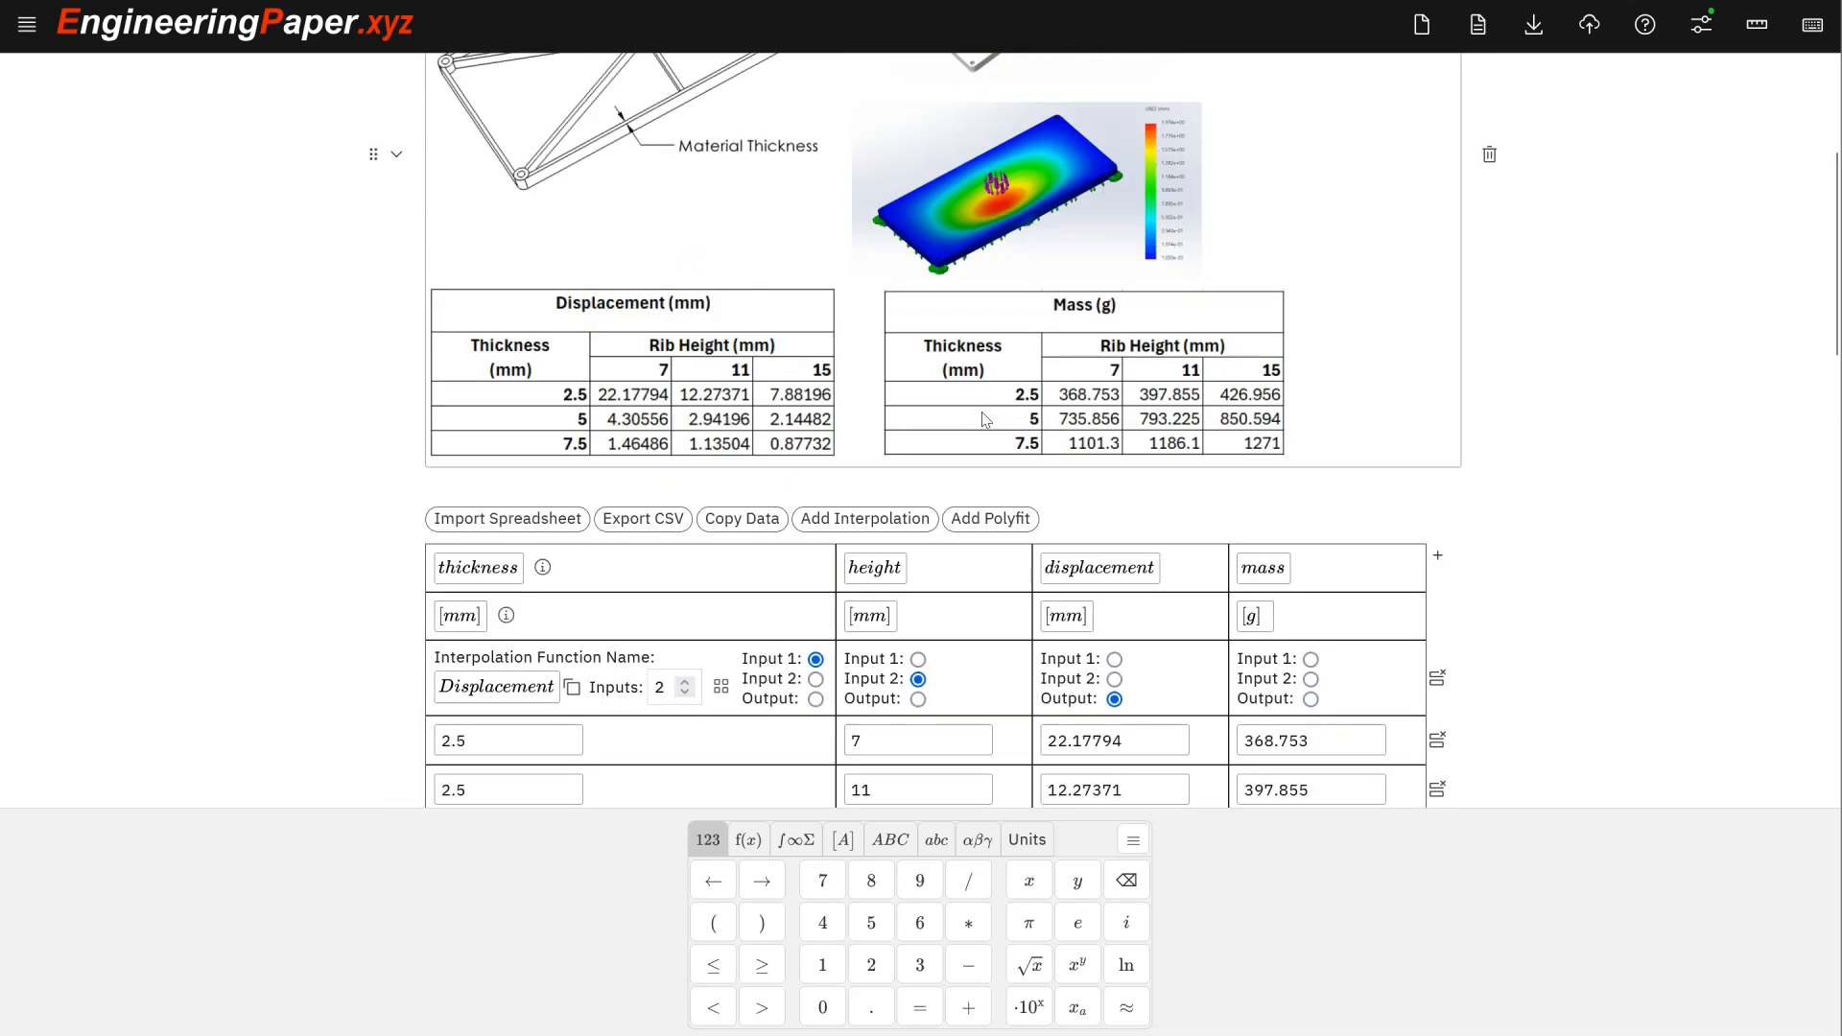
pyautogui.click(1010, 482)
pyautogui.scroll(-2, 1010, 482)
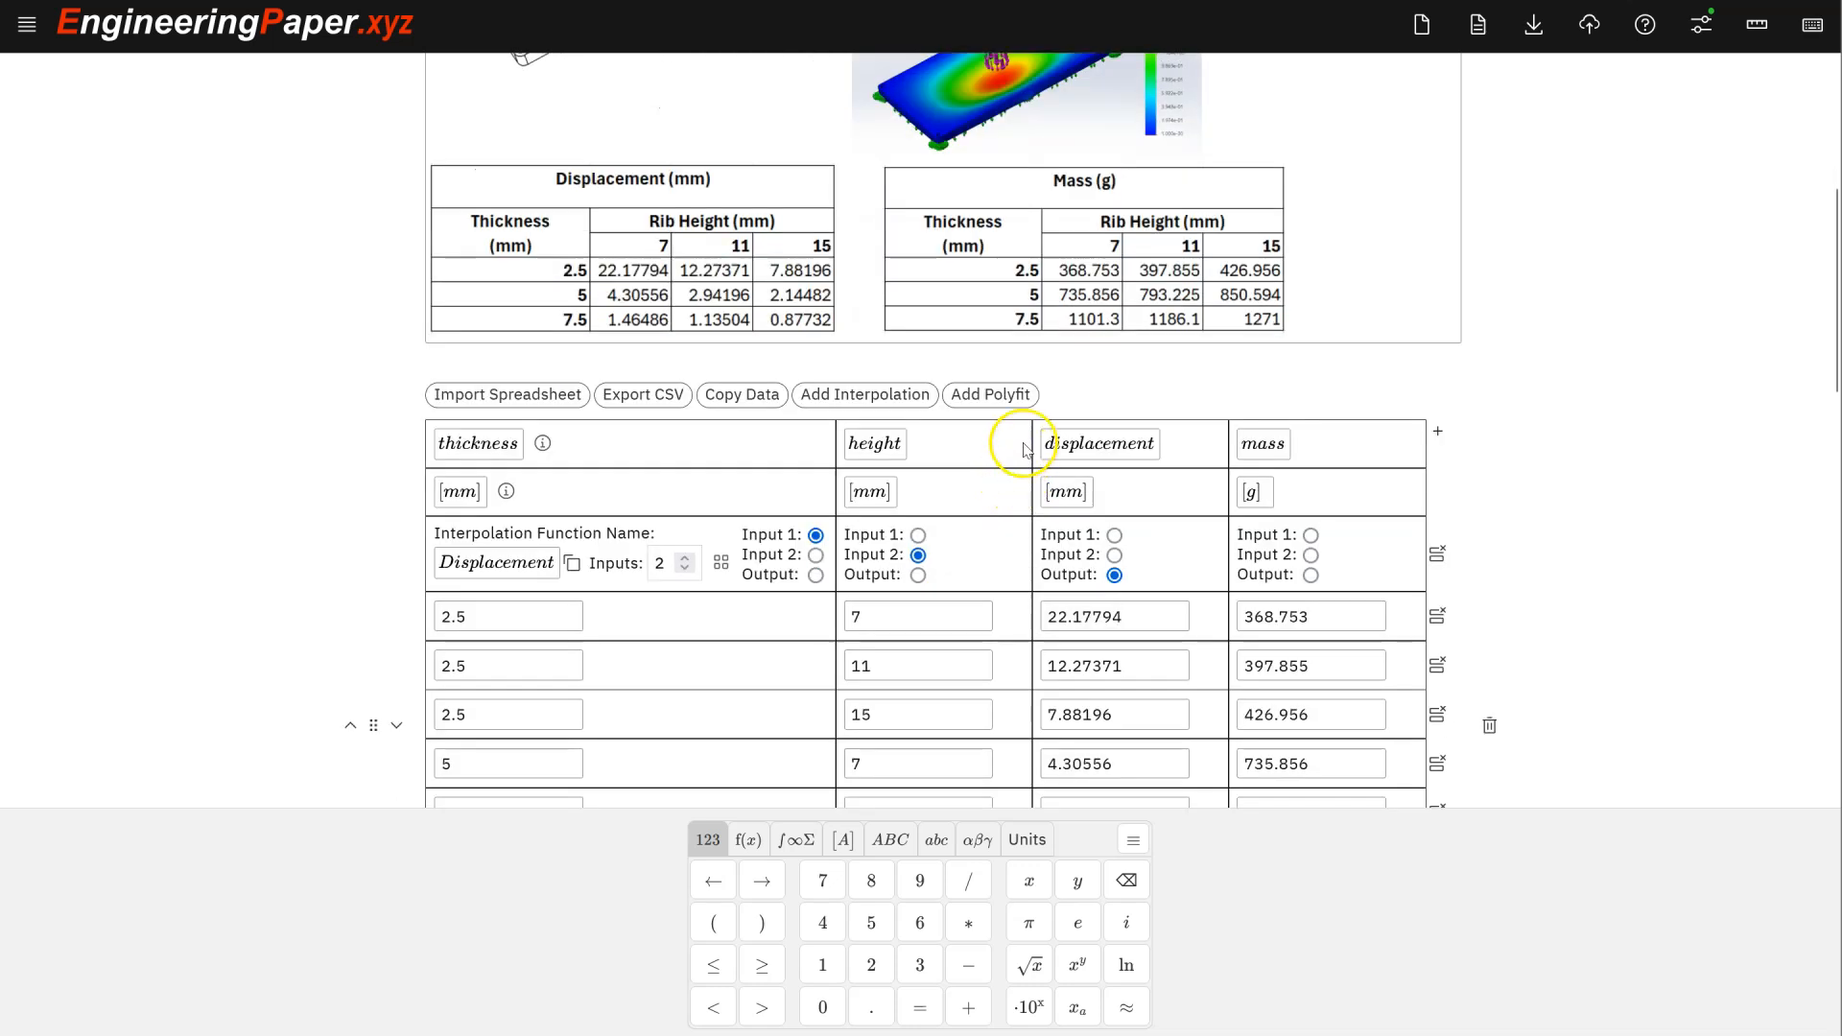
# - Add Polyfit1 with 2 inputs, thickness and height, and order 2, fitting displacement
pyautogui.click(1019, 400)
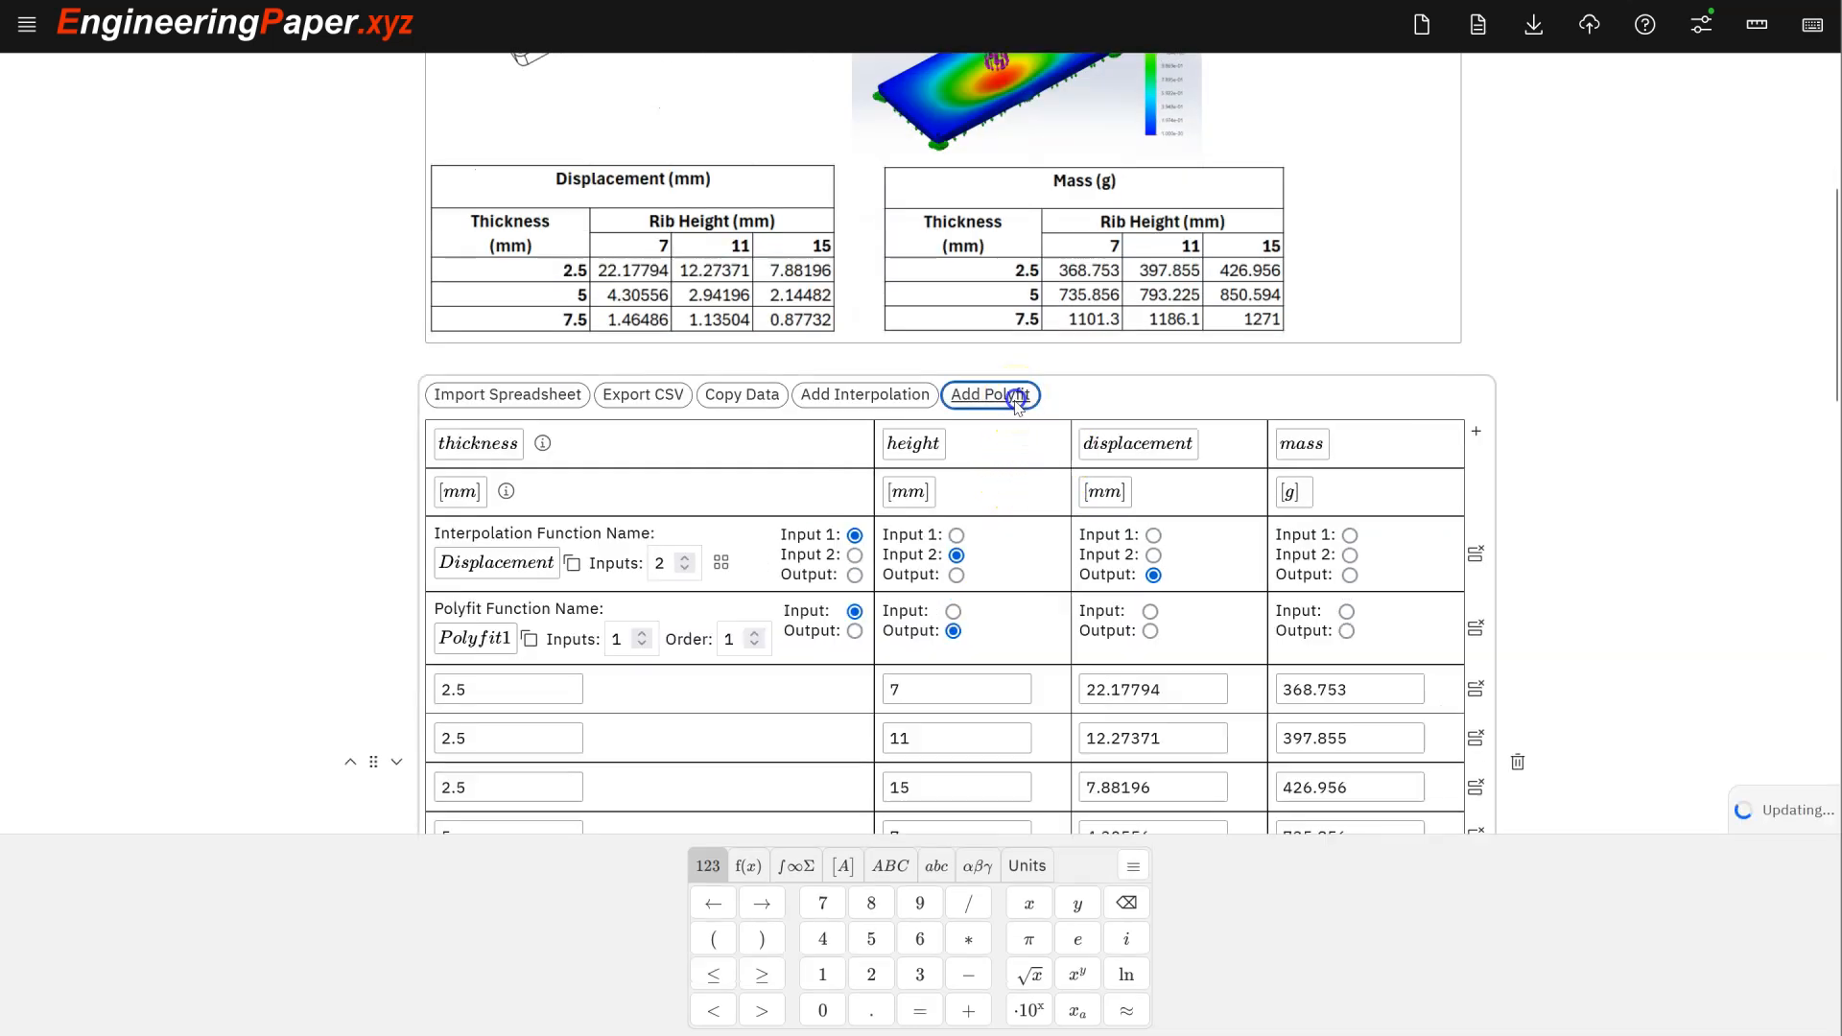
pyautogui.scroll(-2, 1056, 462)
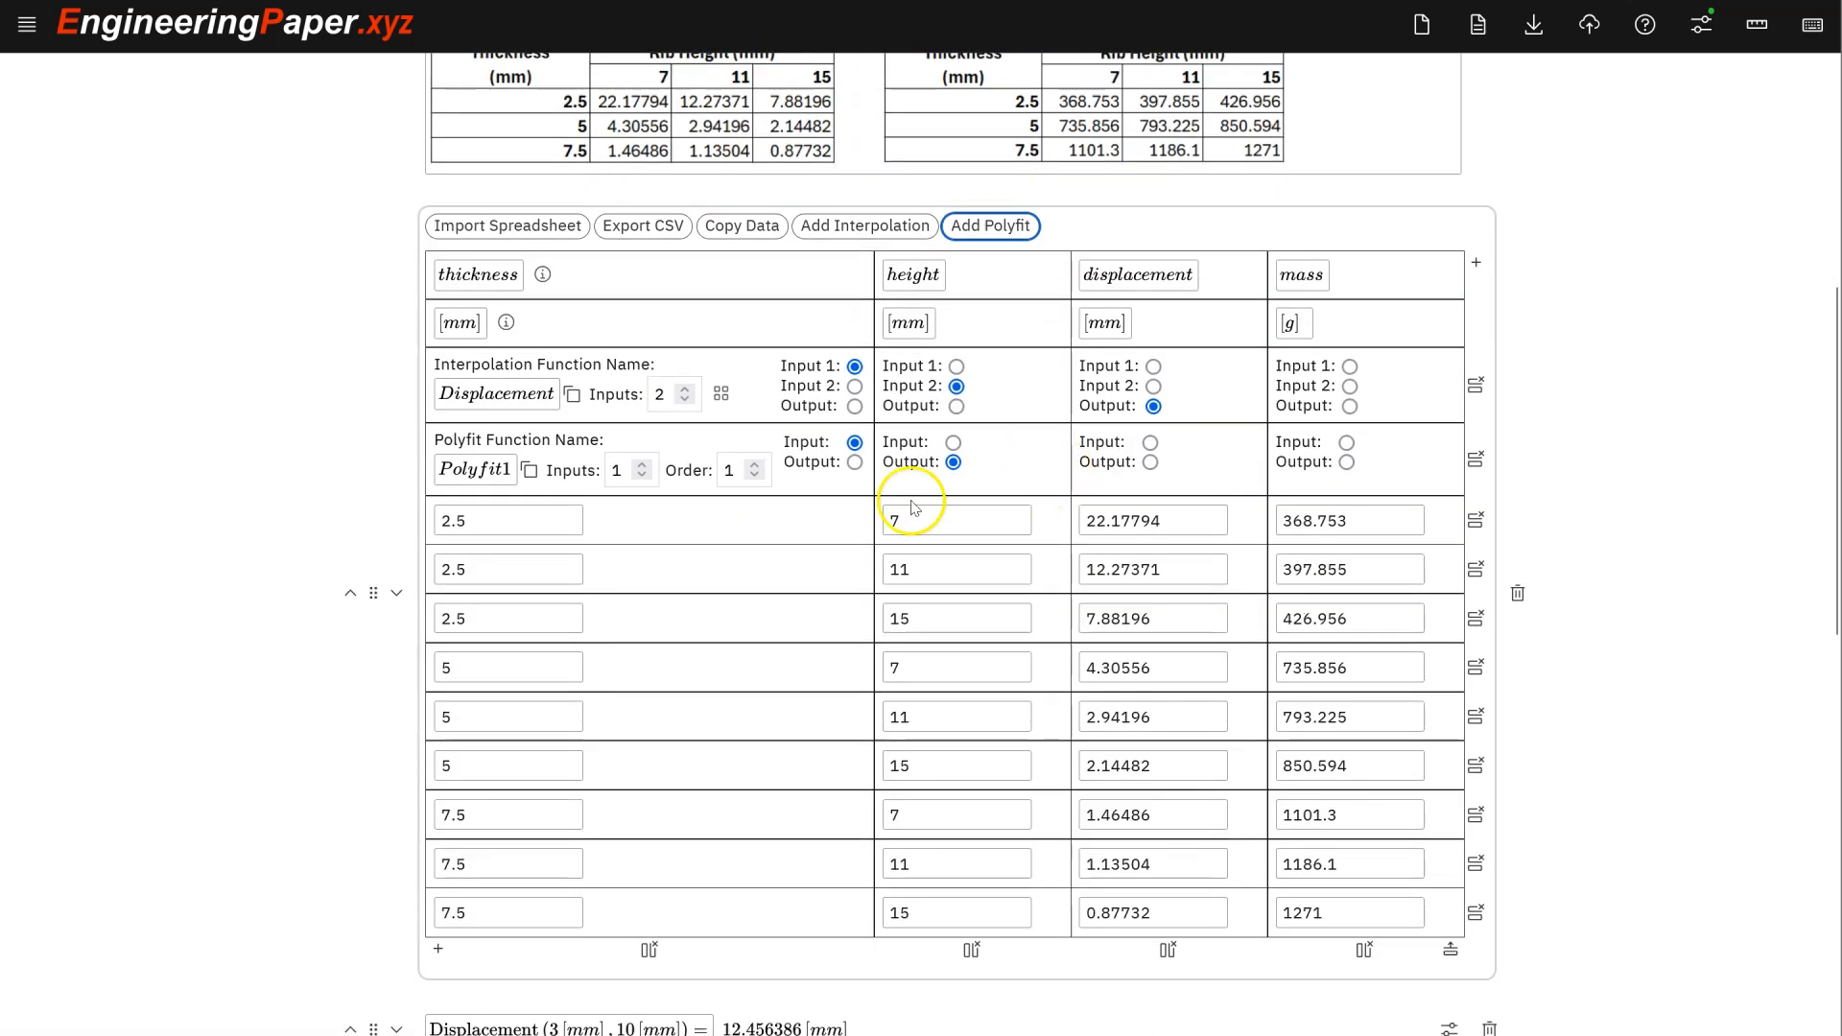
pyautogui.click(643, 468)
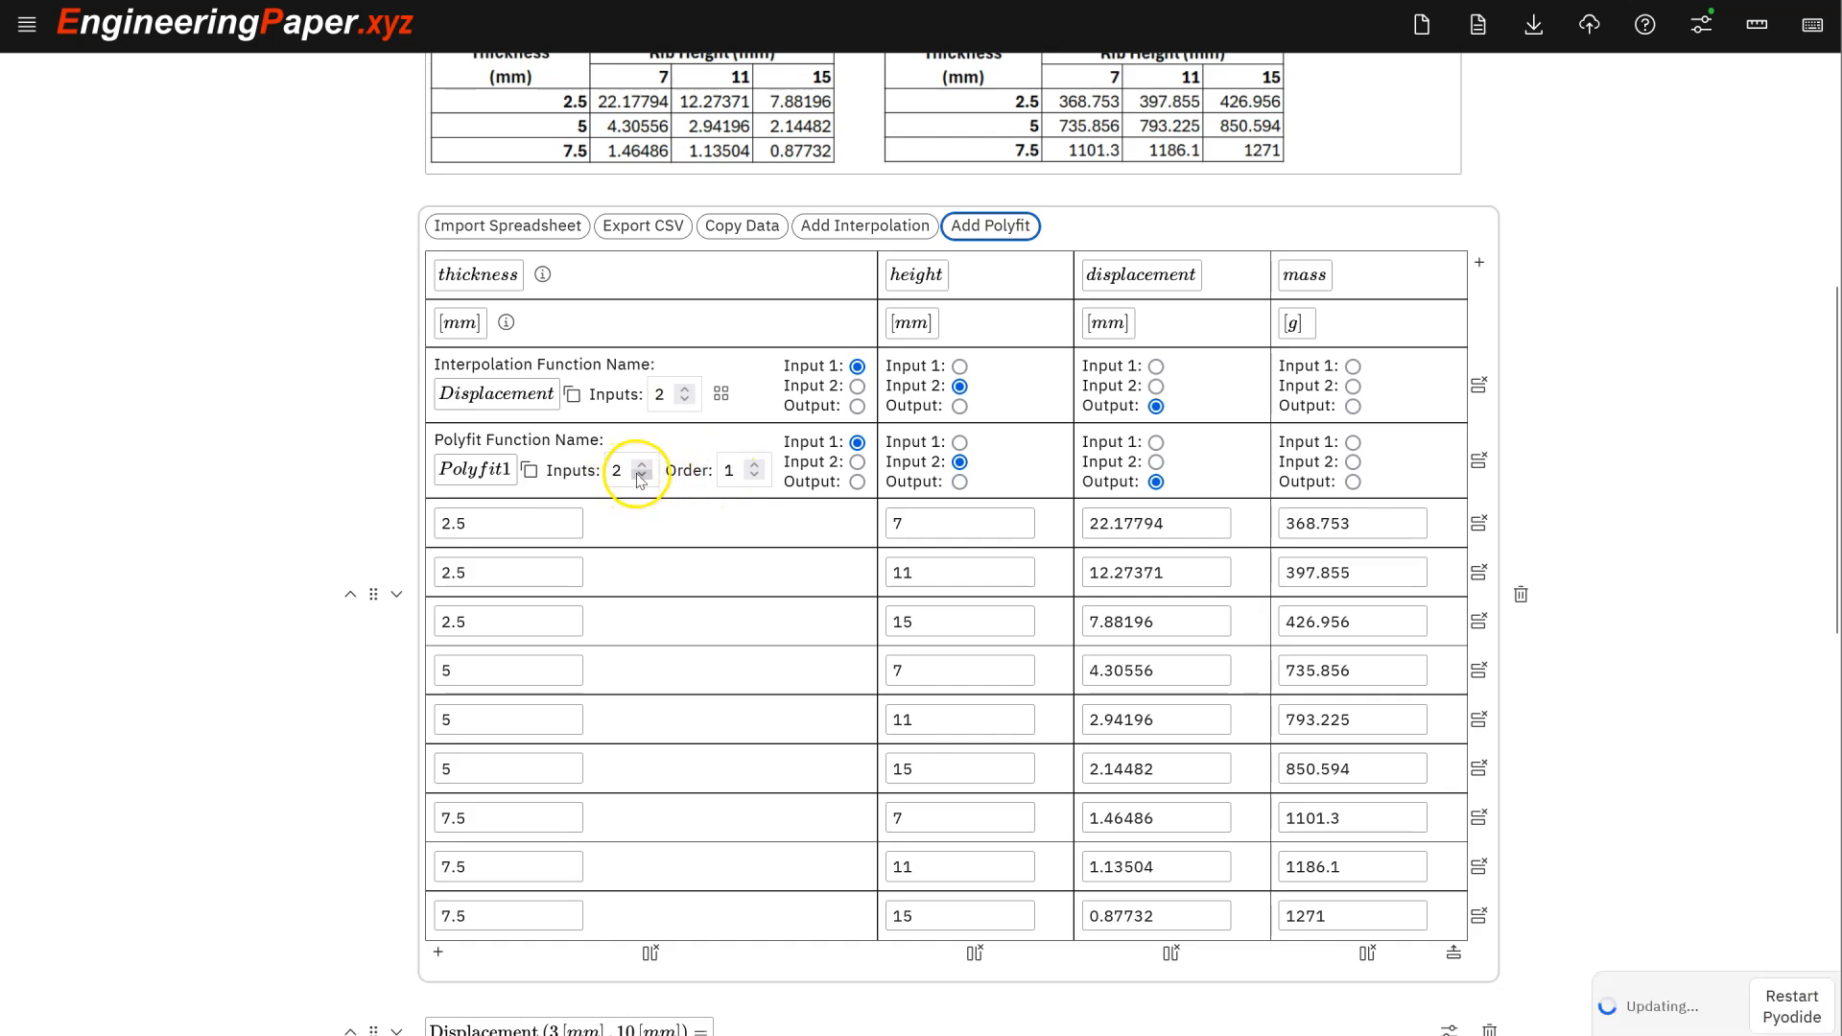
pyautogui.click(755, 465)
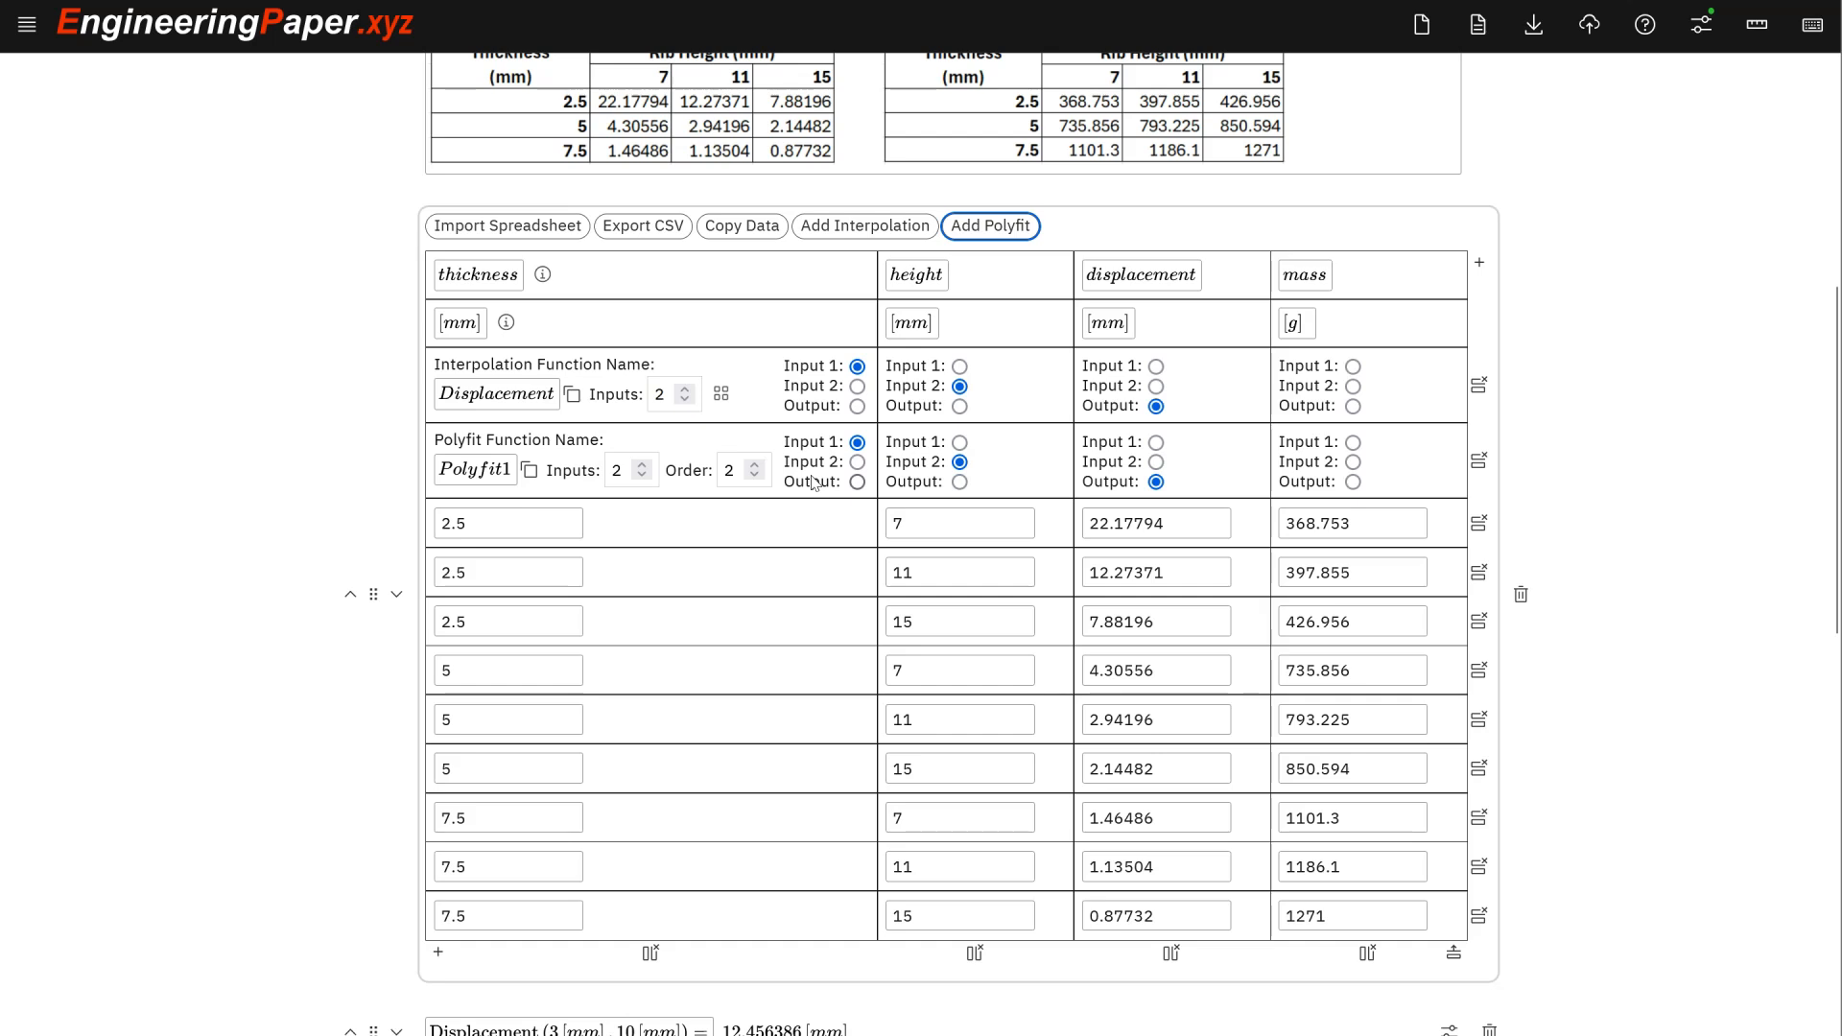
pyautogui.click(487, 477)
# - Add a new empty math cell below the Displacement(3 [mm], 10 [mm]) evaluation
pyautogui.scroll(-3, 509, 467)
pyautogui.scroll(-3, 521, 468)
pyautogui.scroll(3, 537, 462)
pyautogui.scroll(-3, 535, 461)
pyautogui.tripleClick(574, 524)
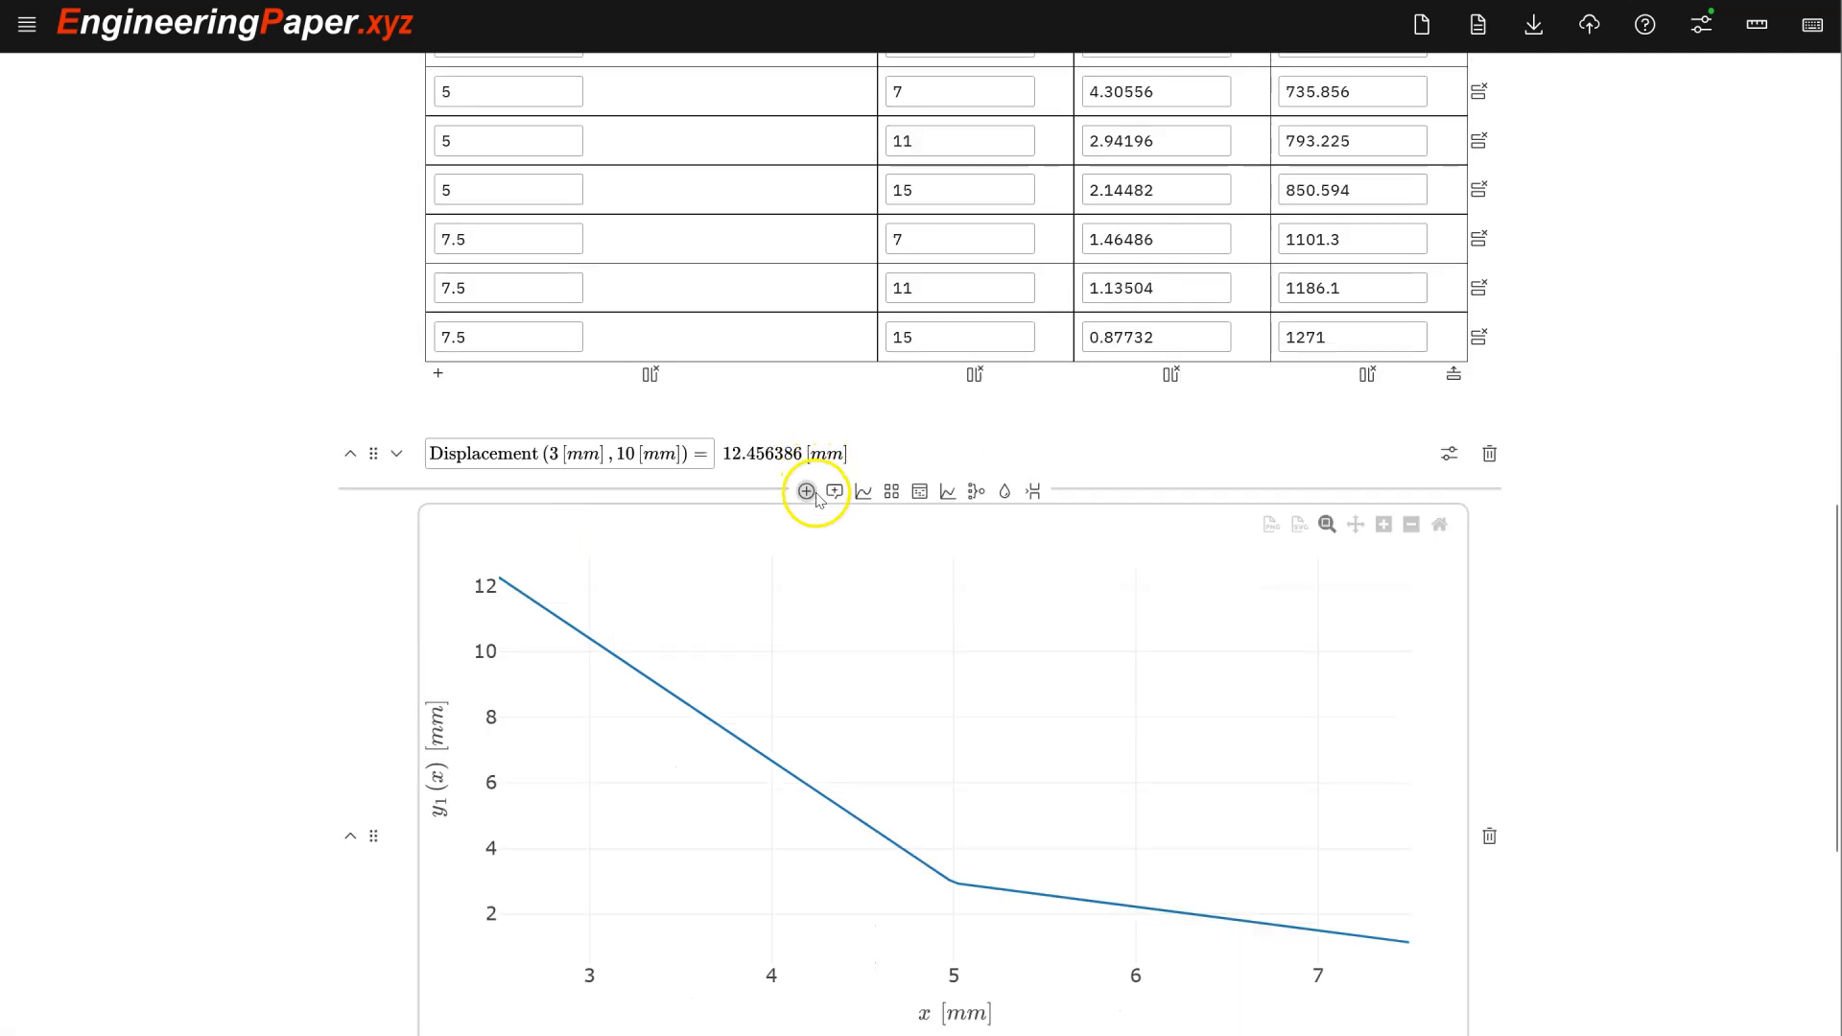
pyautogui.click(809, 494)
pyautogui.scroll(-6, 720, 317)
pyautogui.scroll(6, 719, 317)
pyautogui.click(657, 370)
pyautogui.press('Return')
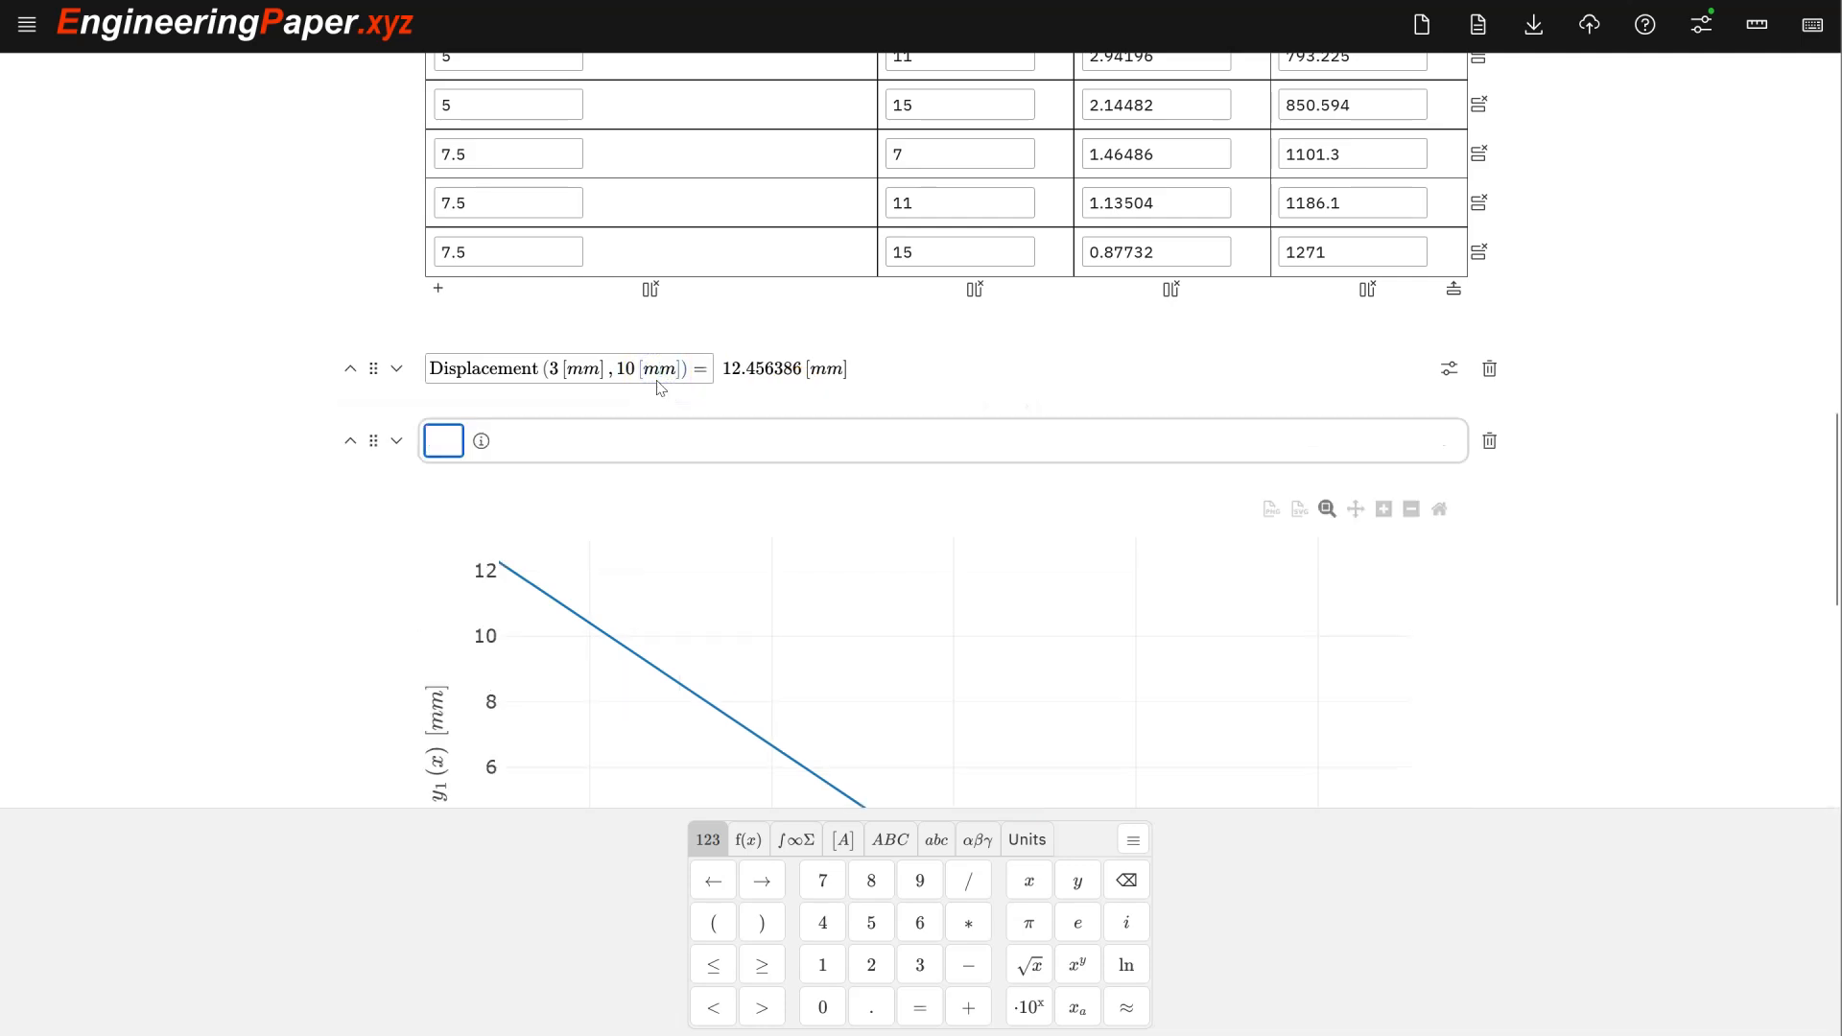
# - Evaluate Polyfit1(3 [mm], 10 [mm]), giving 11.9706452777778 mm
pyautogui.write('Pd')
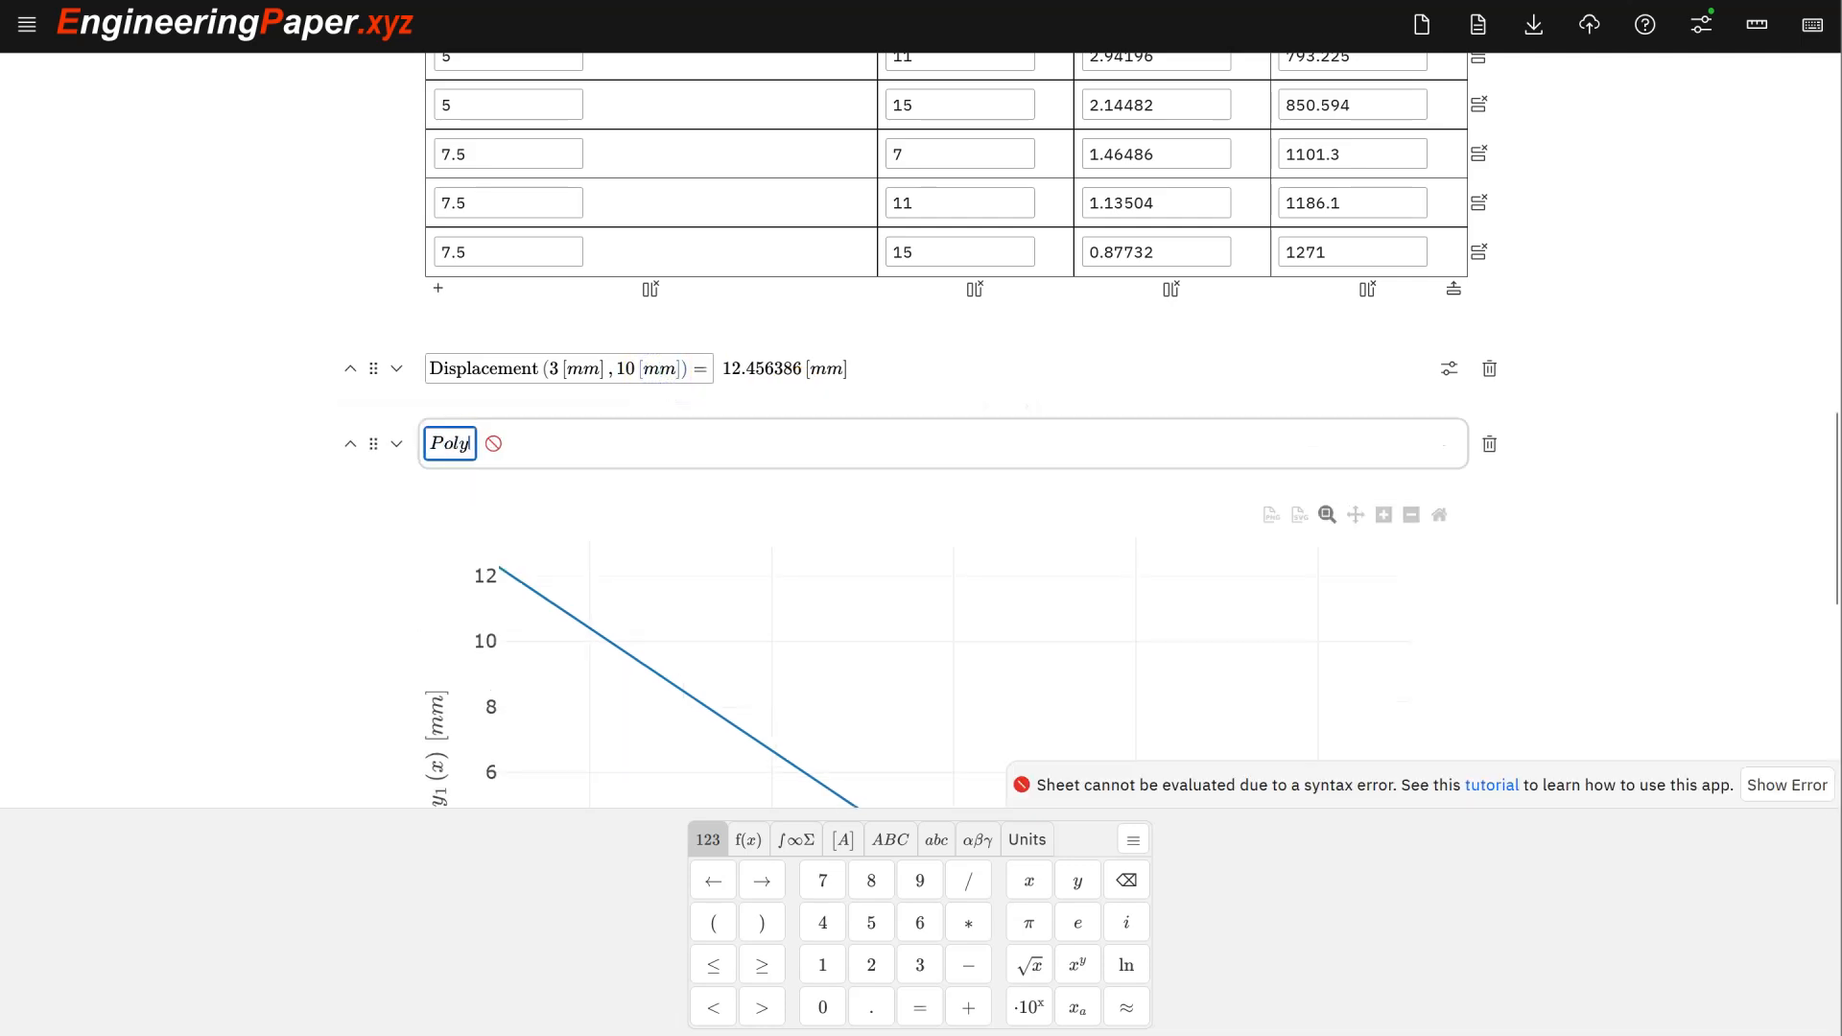
pyautogui.write('3 [mm], 10 [mm')
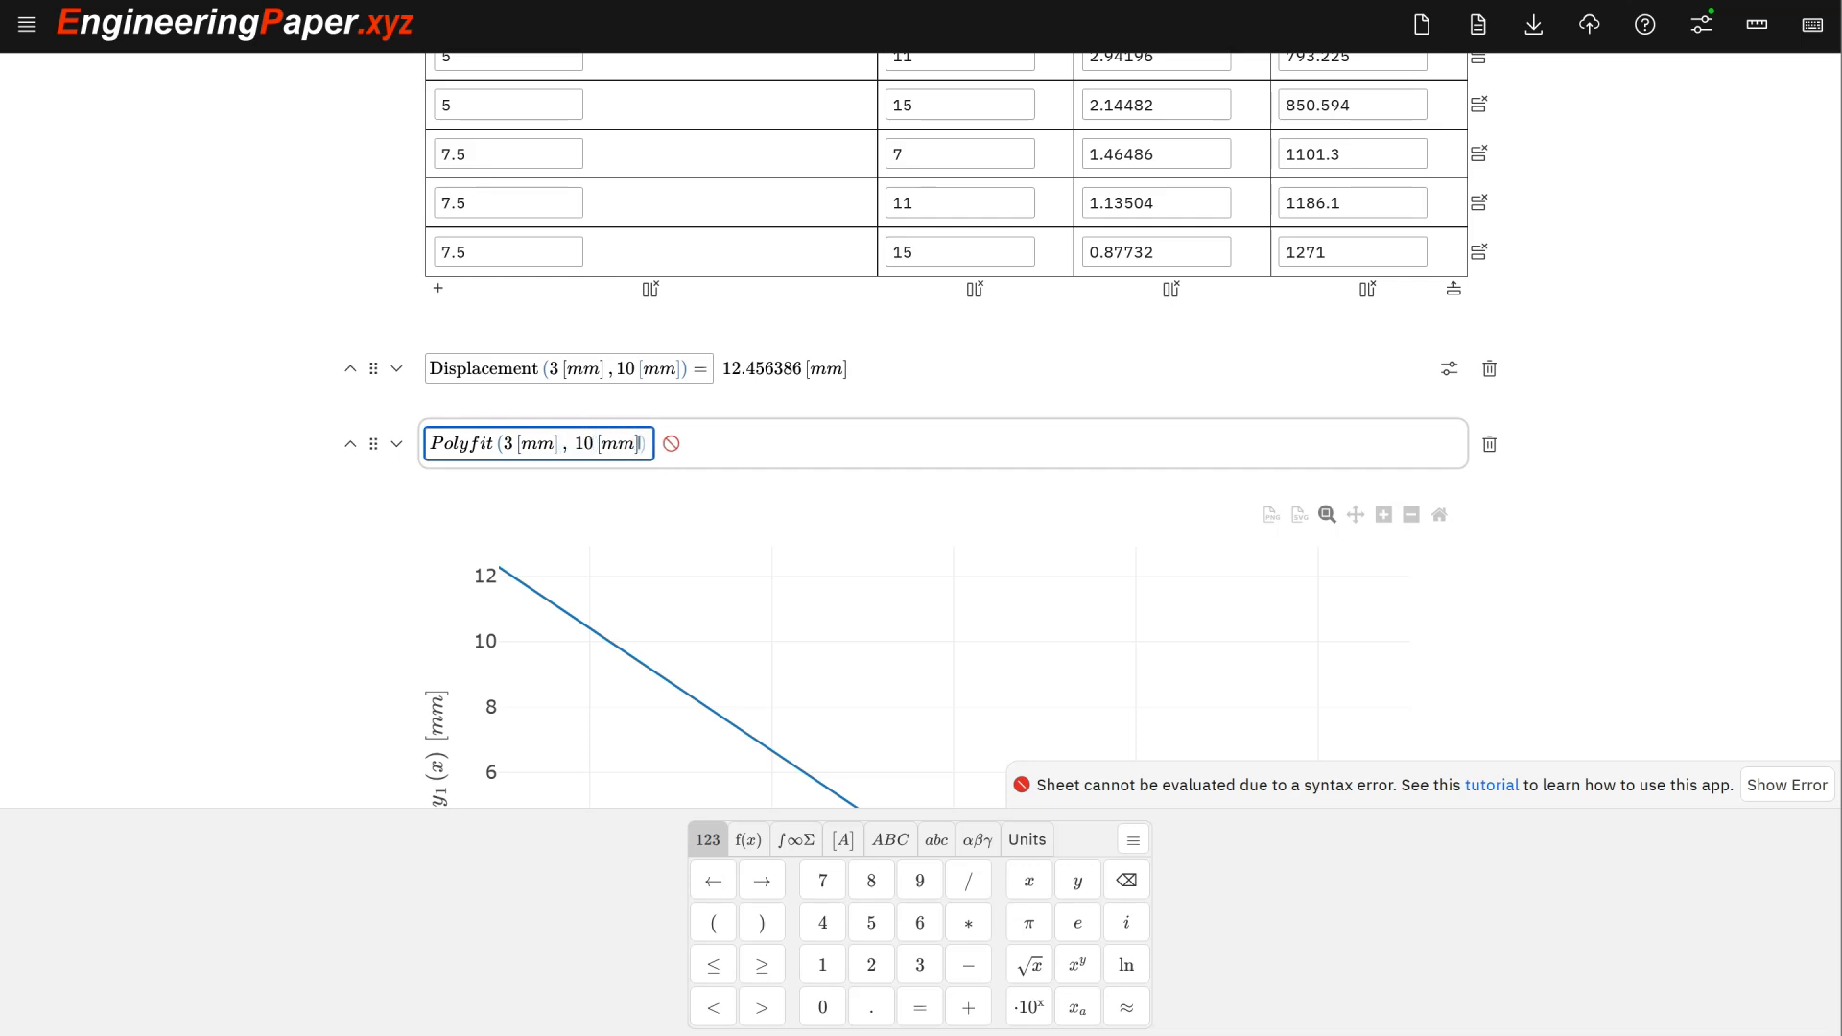
pyautogui.write('=')
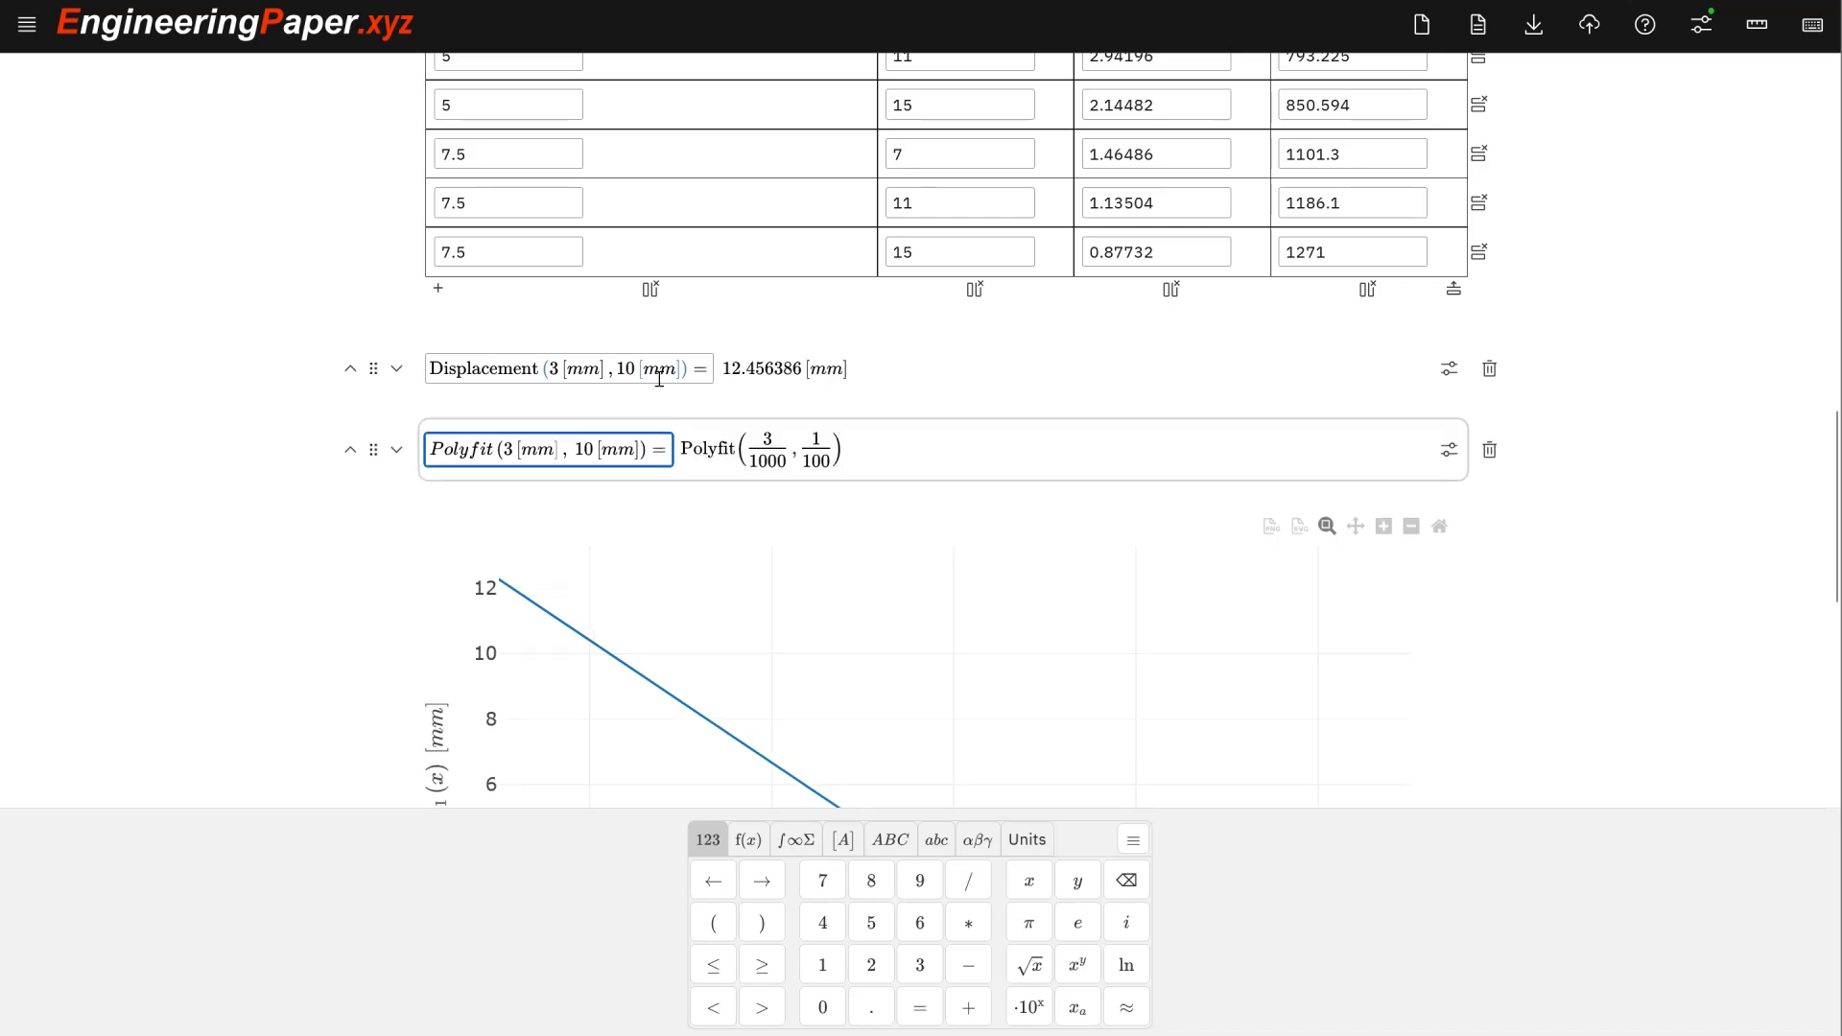
pyautogui.scroll(3, 758, 355)
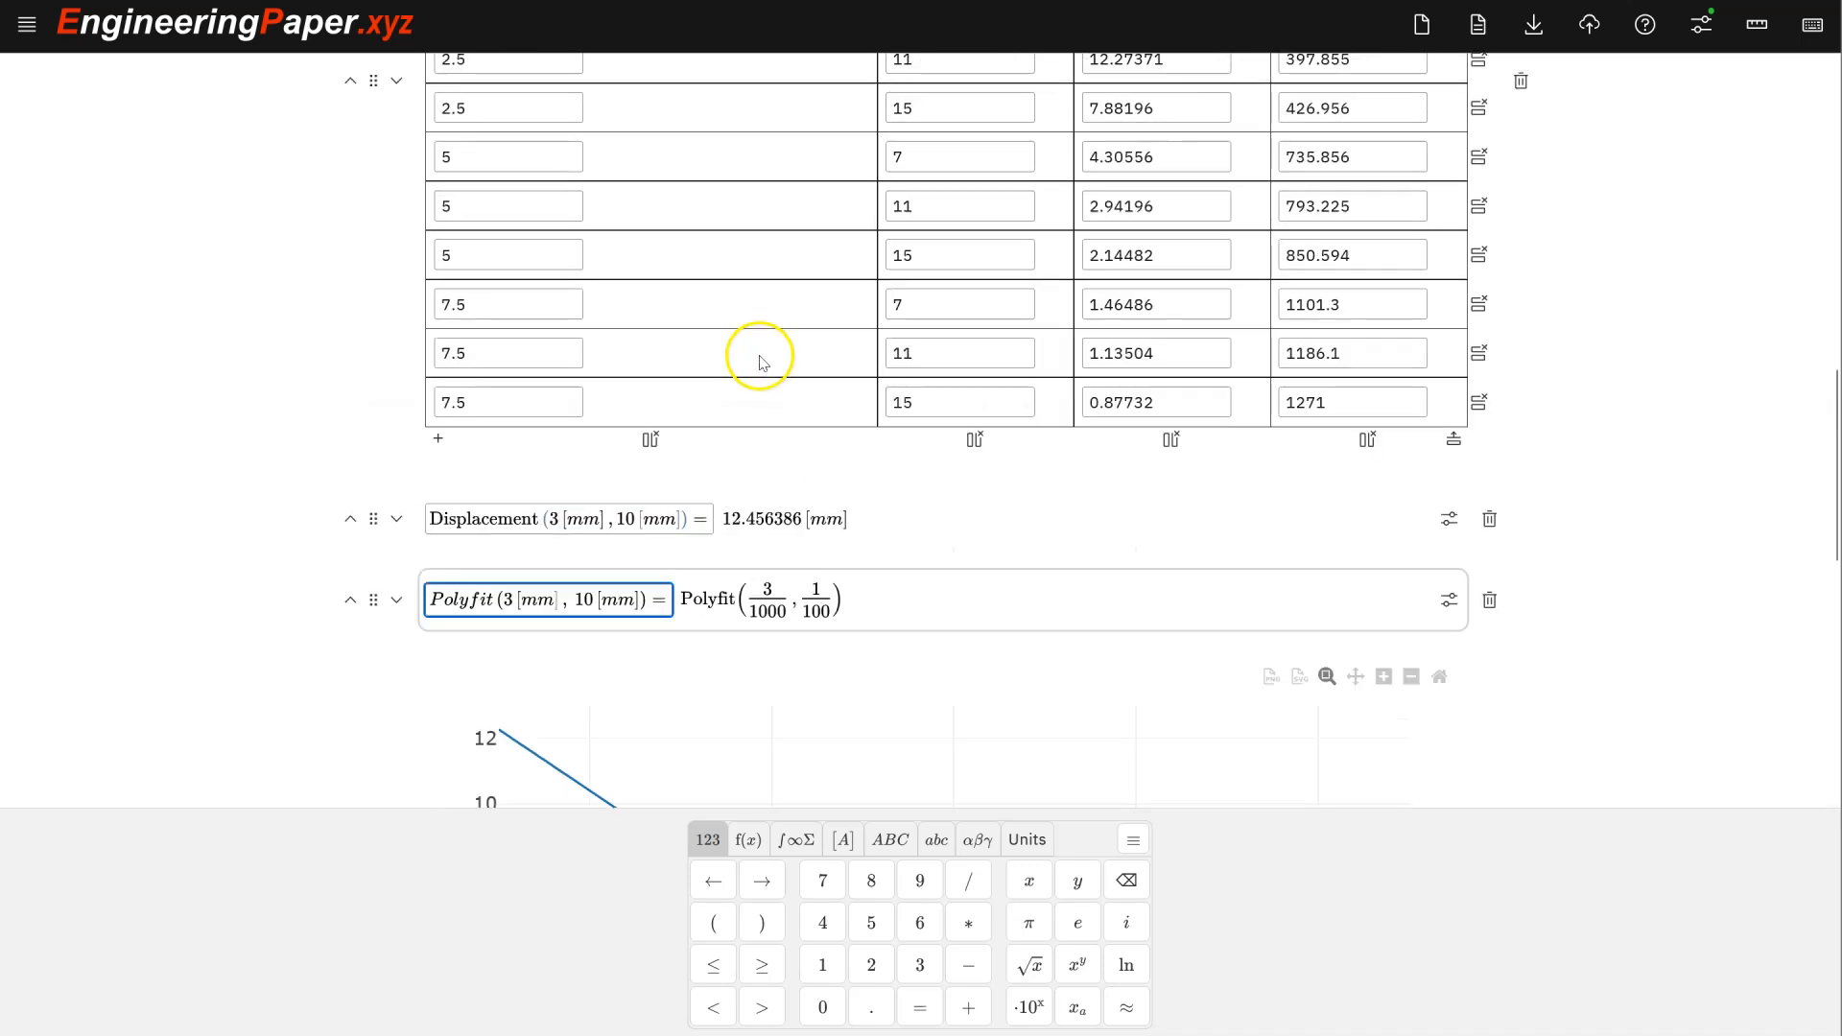
pyautogui.scroll(-3, 538, 576)
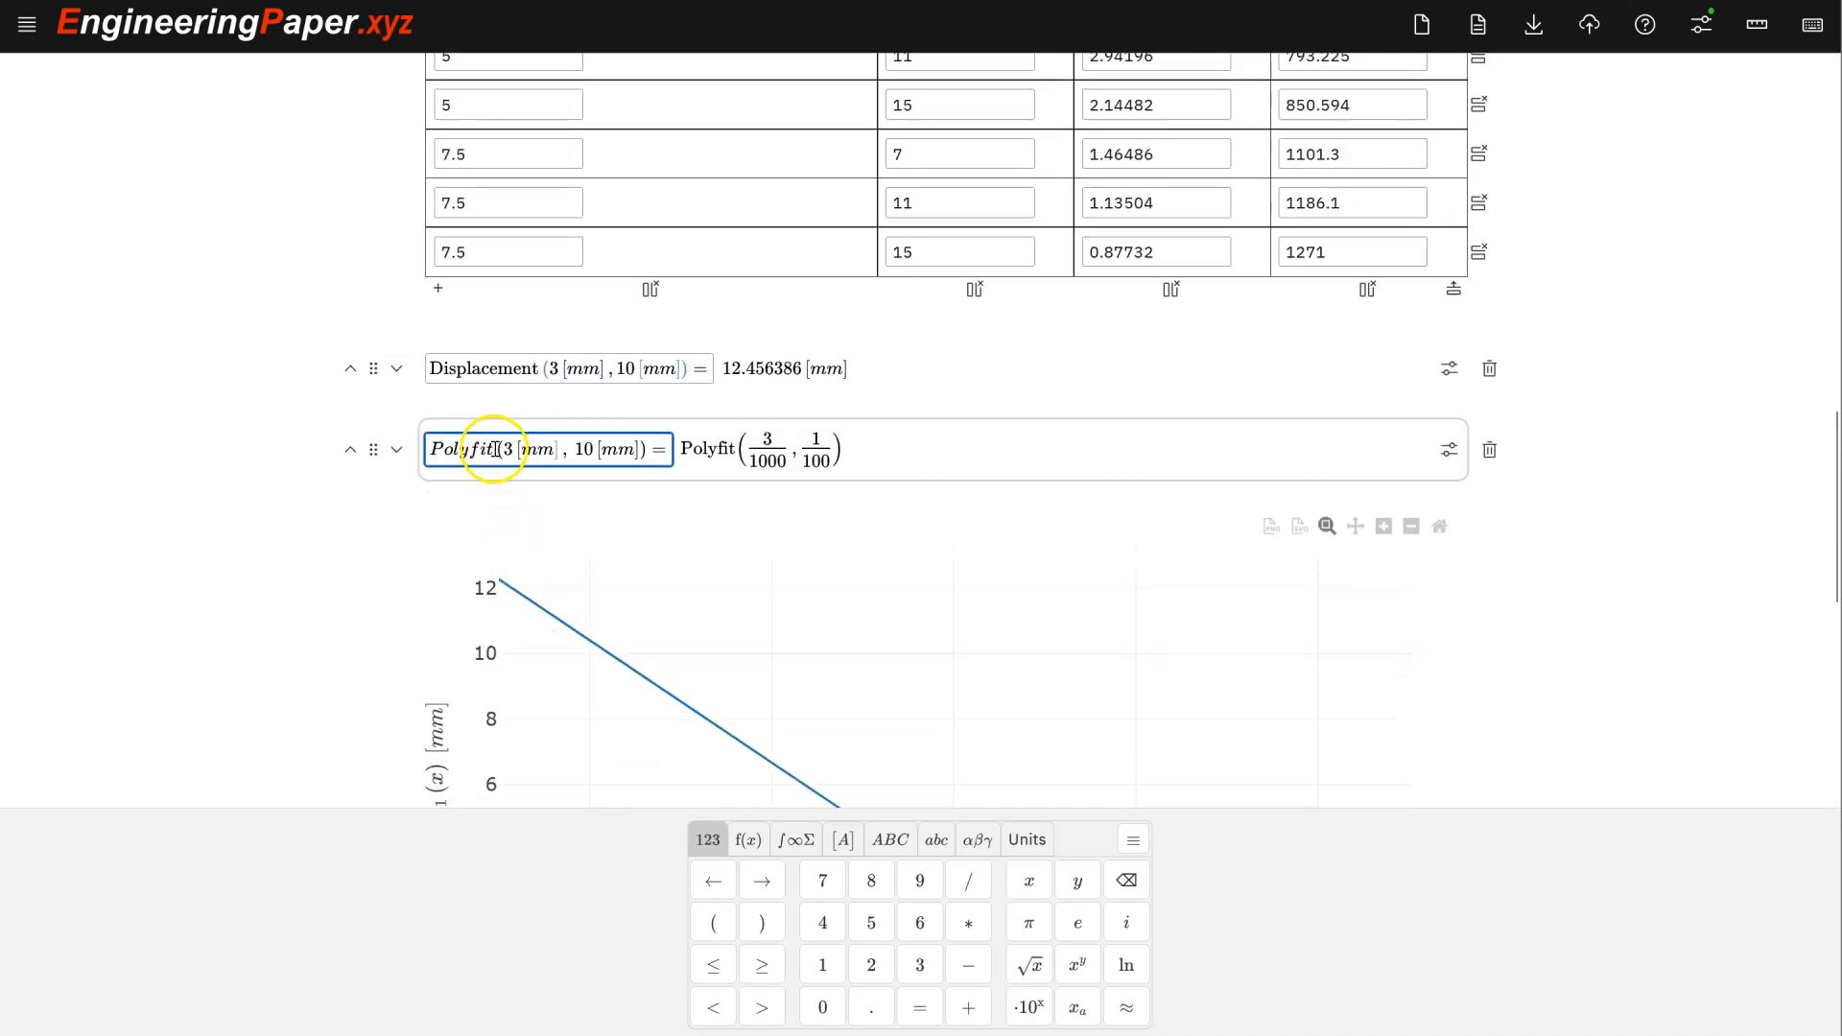
pyautogui.write('1')
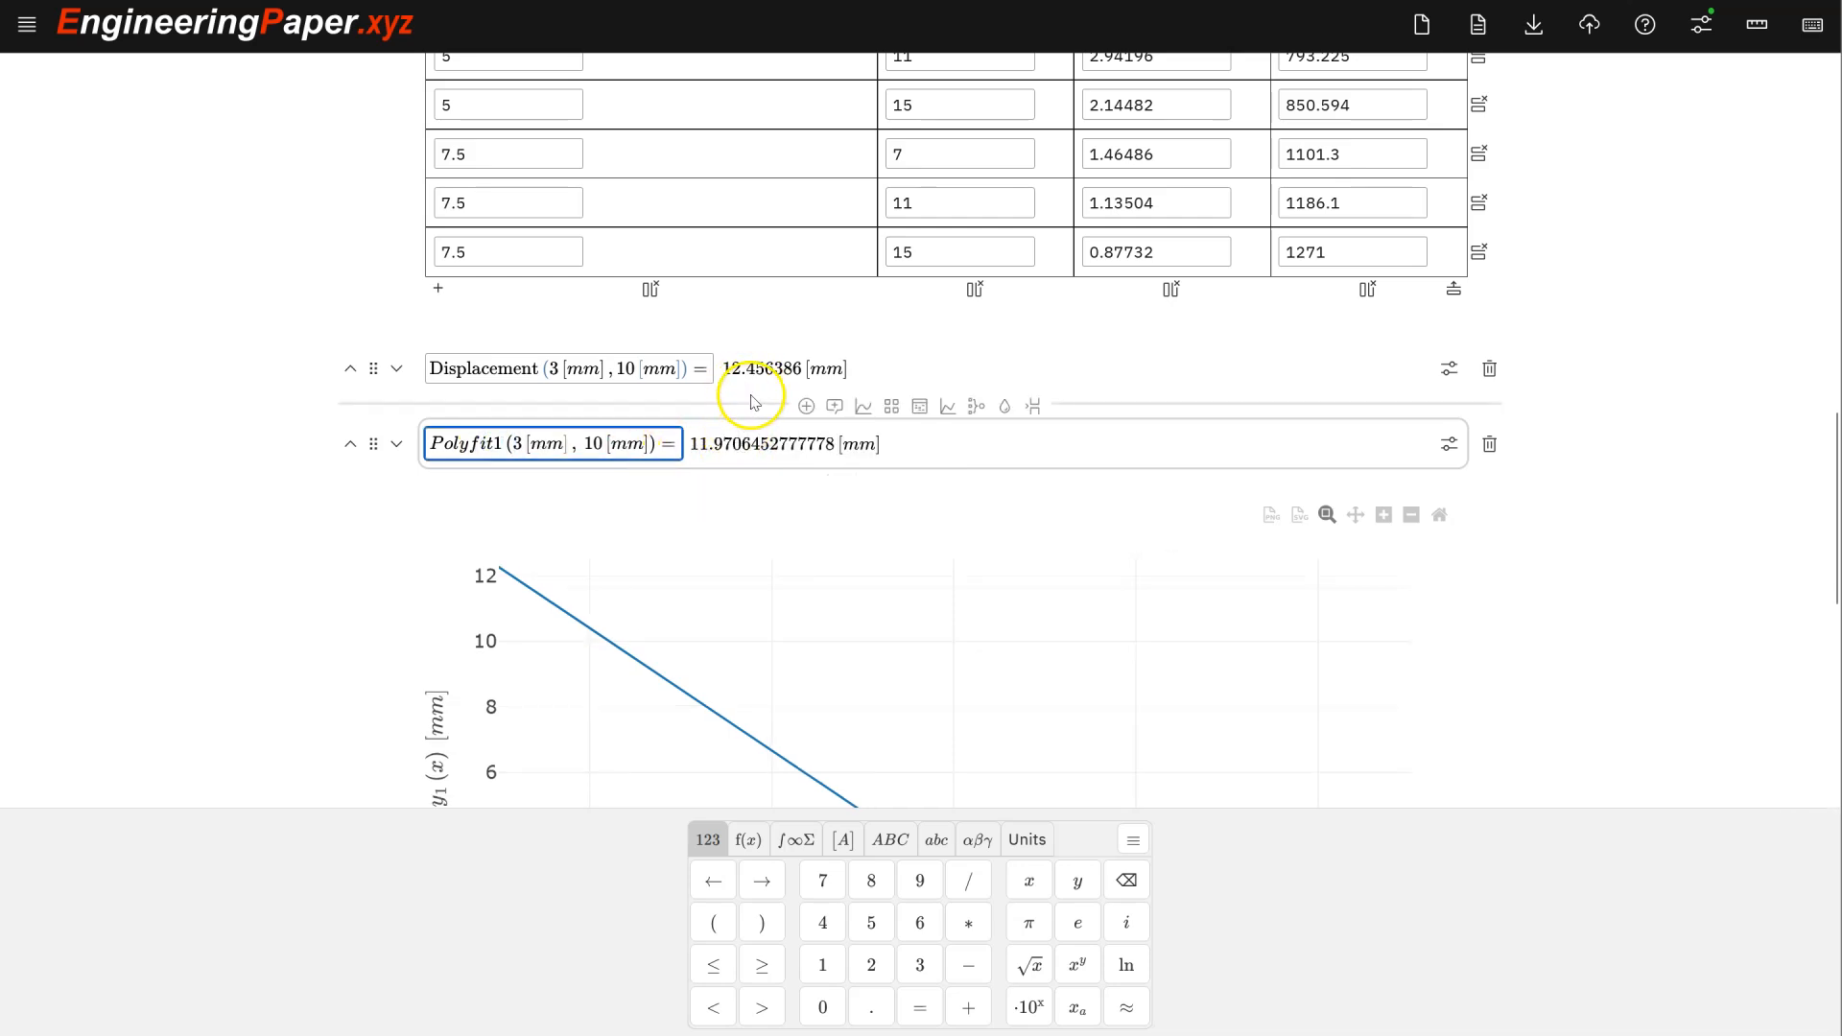
pyautogui.scroll(-1, 754, 423)
pyautogui.scroll(-5, 754, 422)
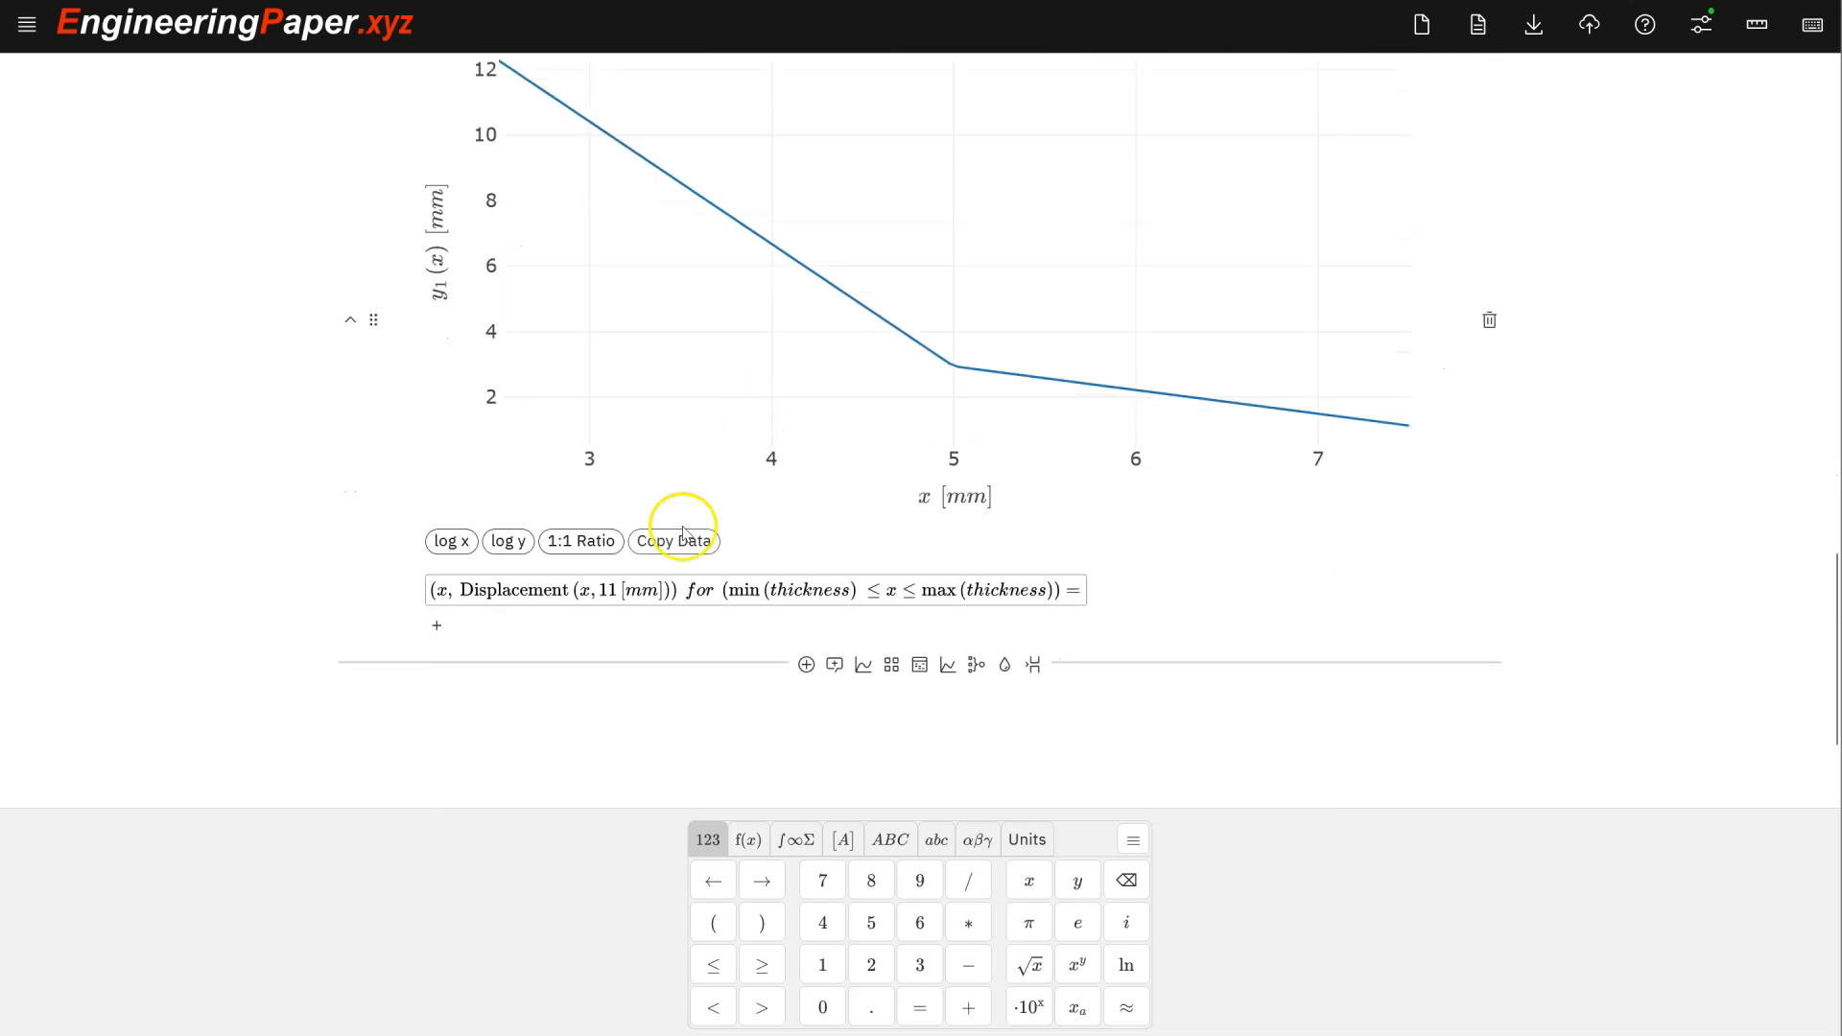
# - Add a second plot expression, (x, Polyfit1(x, 11 [mm])), duplicated from the Displacement line
pyautogui.click(669, 589)
pyautogui.press('Return')
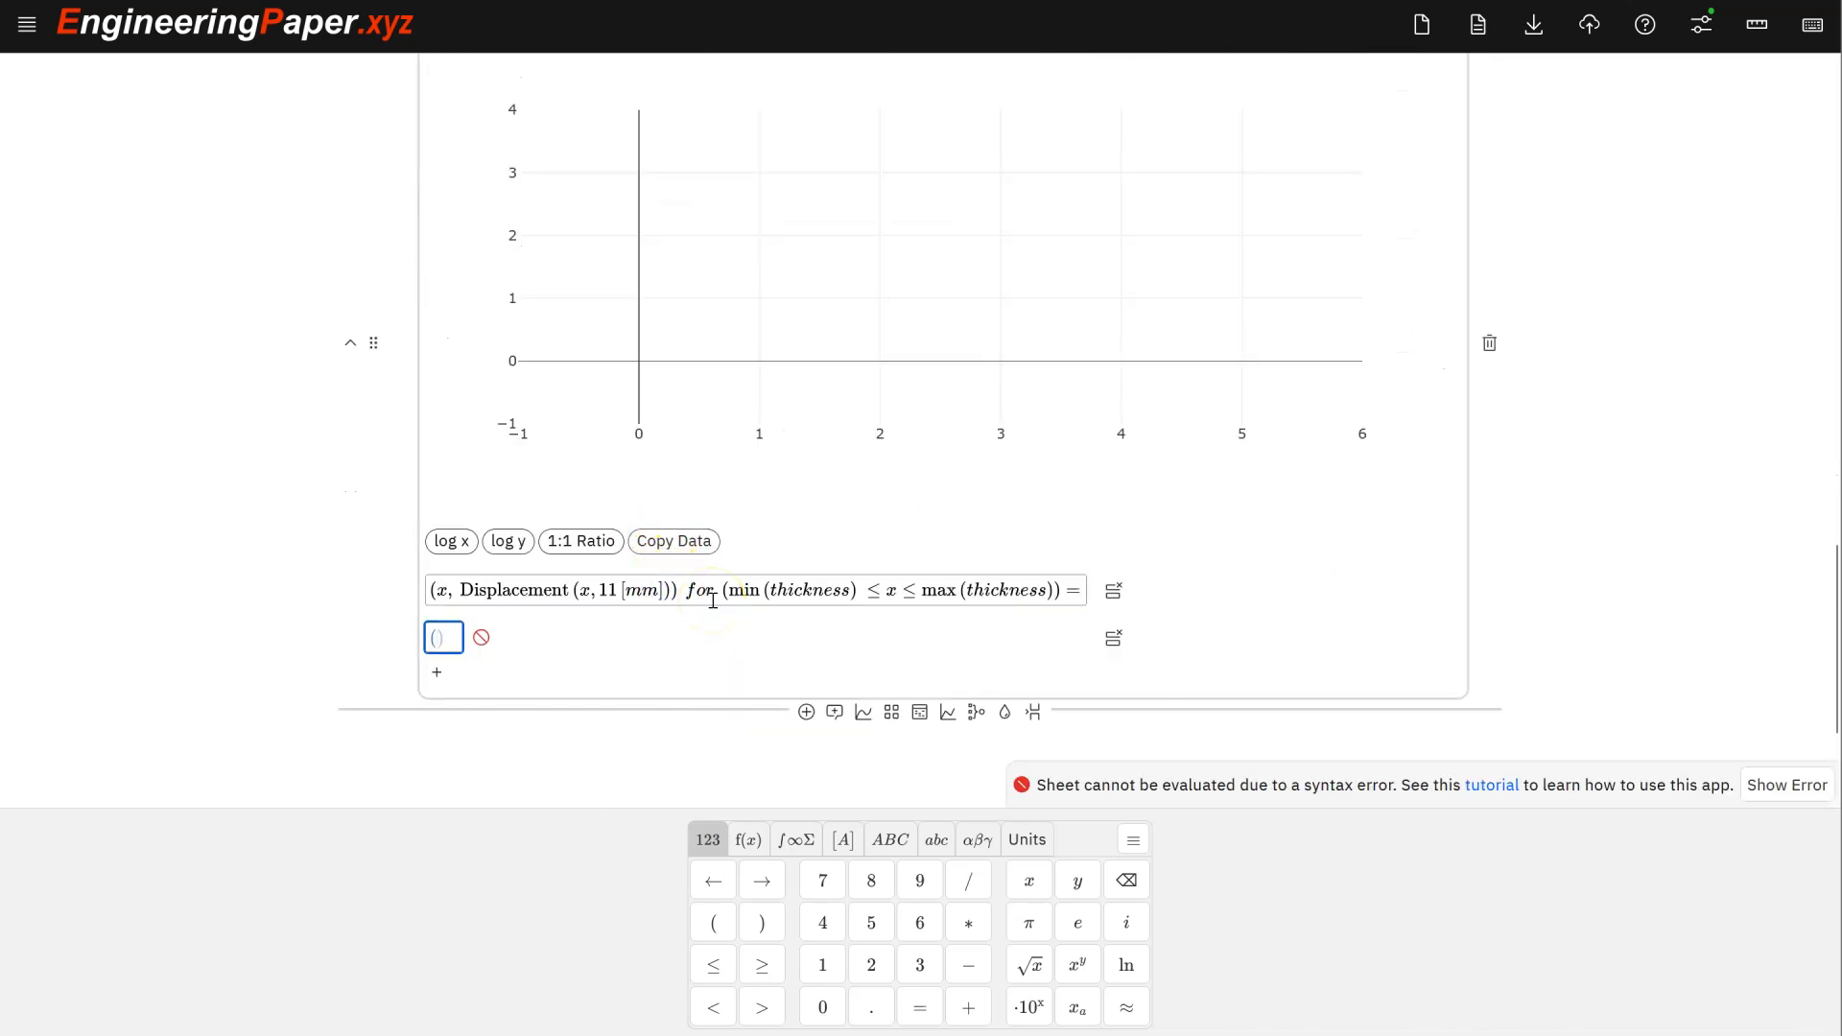
pyautogui.tripleClick(842, 585)
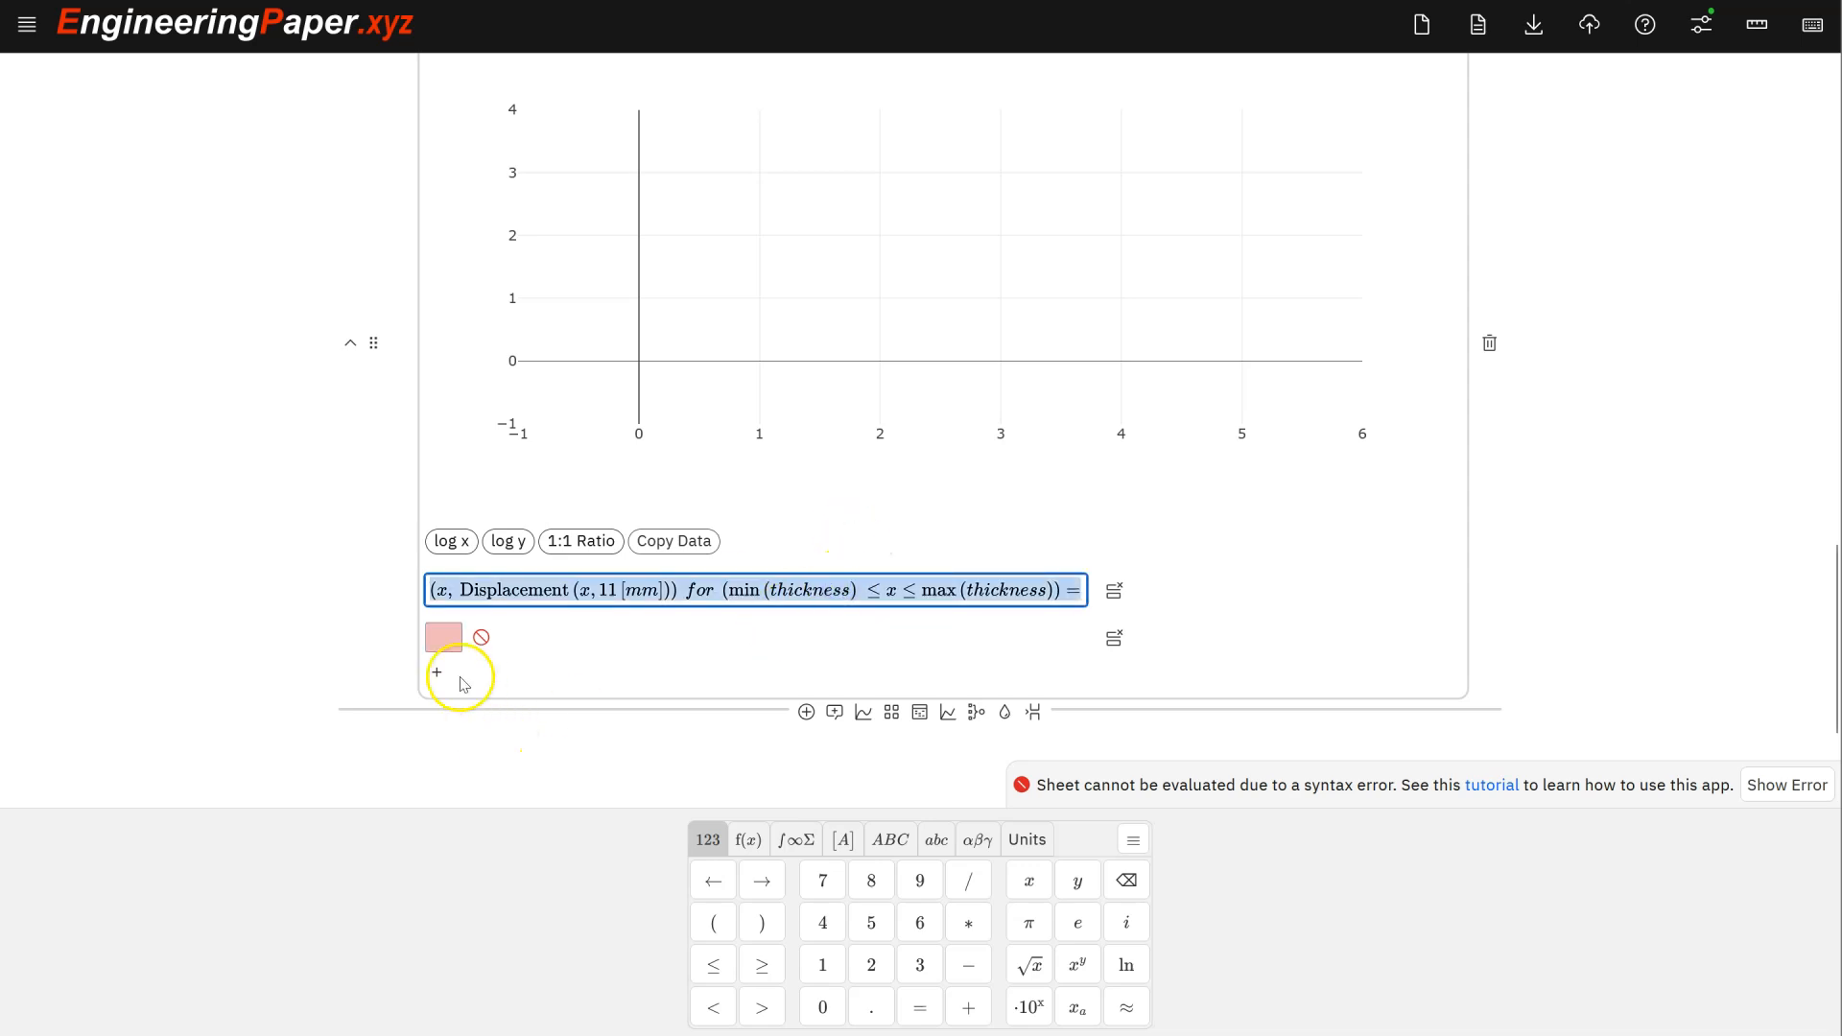
pyautogui.click(447, 637)
pyautogui.write('(x, Displacement(x, 11 [mm])) for (min(thickness) ≤ x ≤ max(thickness)) =')
pyautogui.click(570, 635)
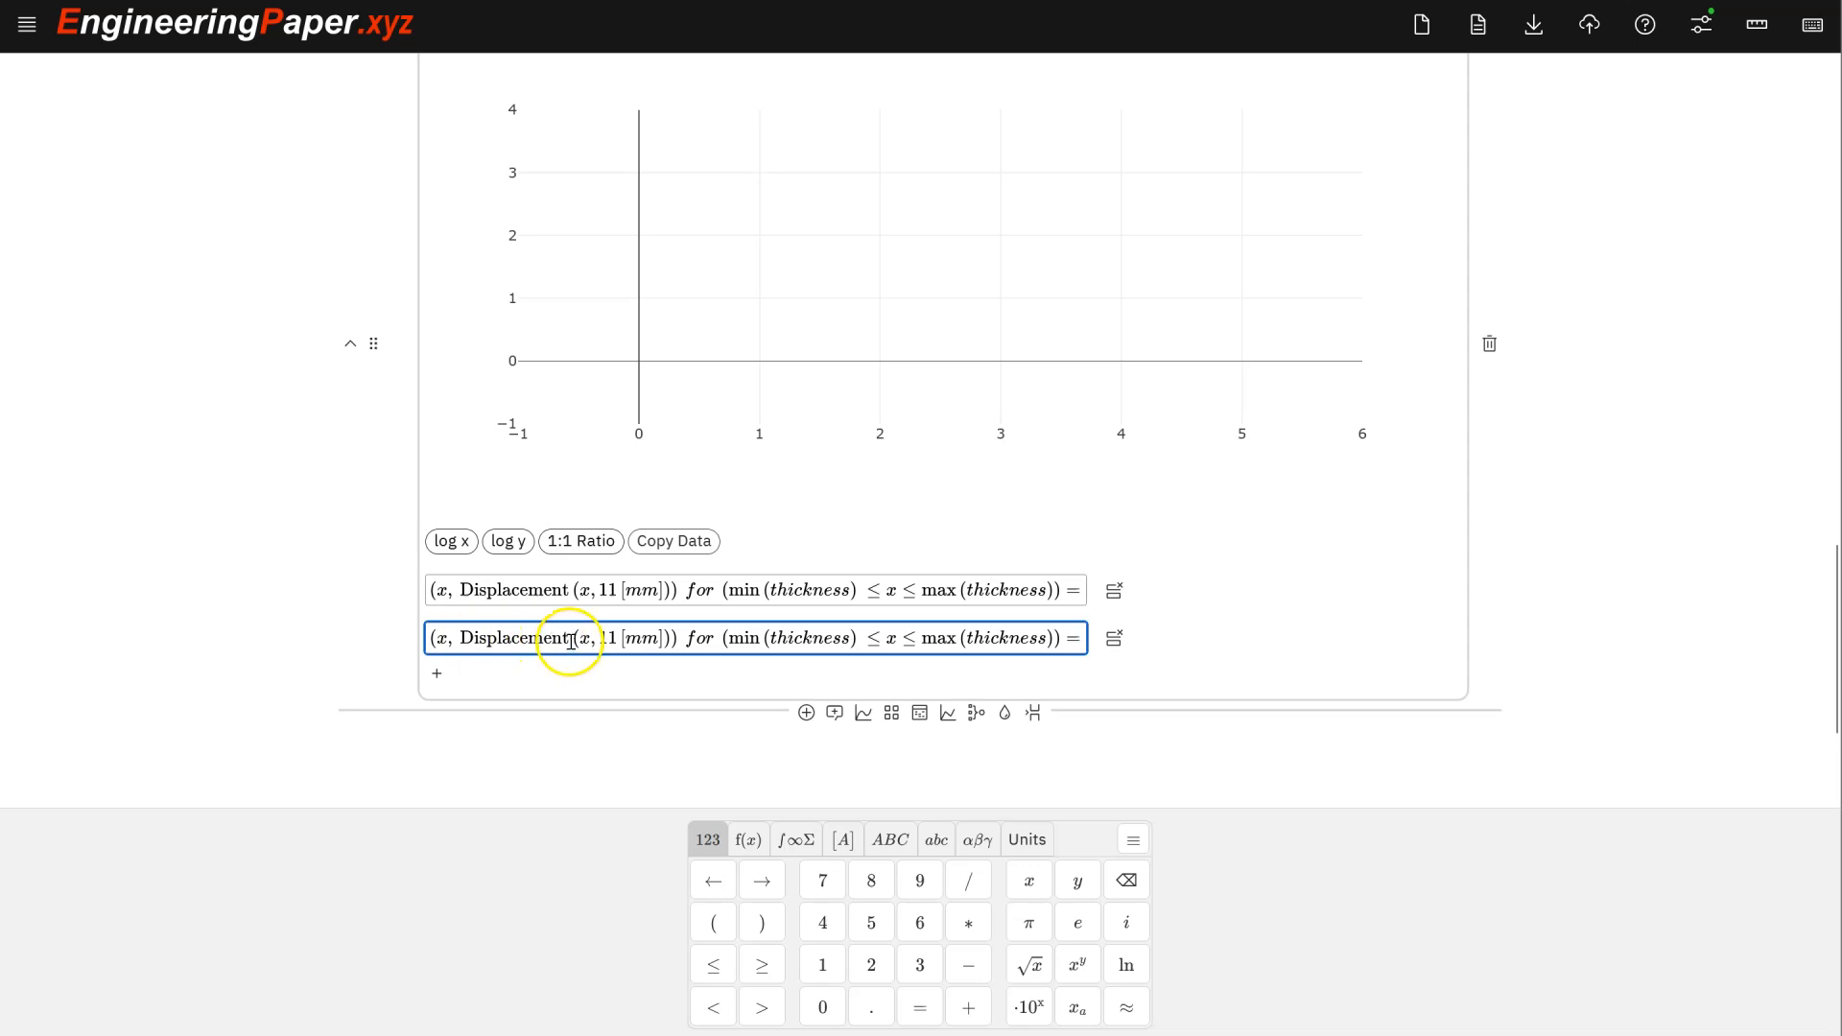
pyautogui.press('BackSpace')
pyautogui.press('BackSpace')
pyautogui.press('BackSpace')
pyautogui.press('BackSpace')
pyautogui.press('BackSpace')
pyautogui.press('BackSpace')
pyautogui.press('BackSpace')
pyautogui.press('BackSpace')
pyautogui.press('BackSpace')
pyautogui.press('BackSpace')
pyautogui.press('BackSpace')
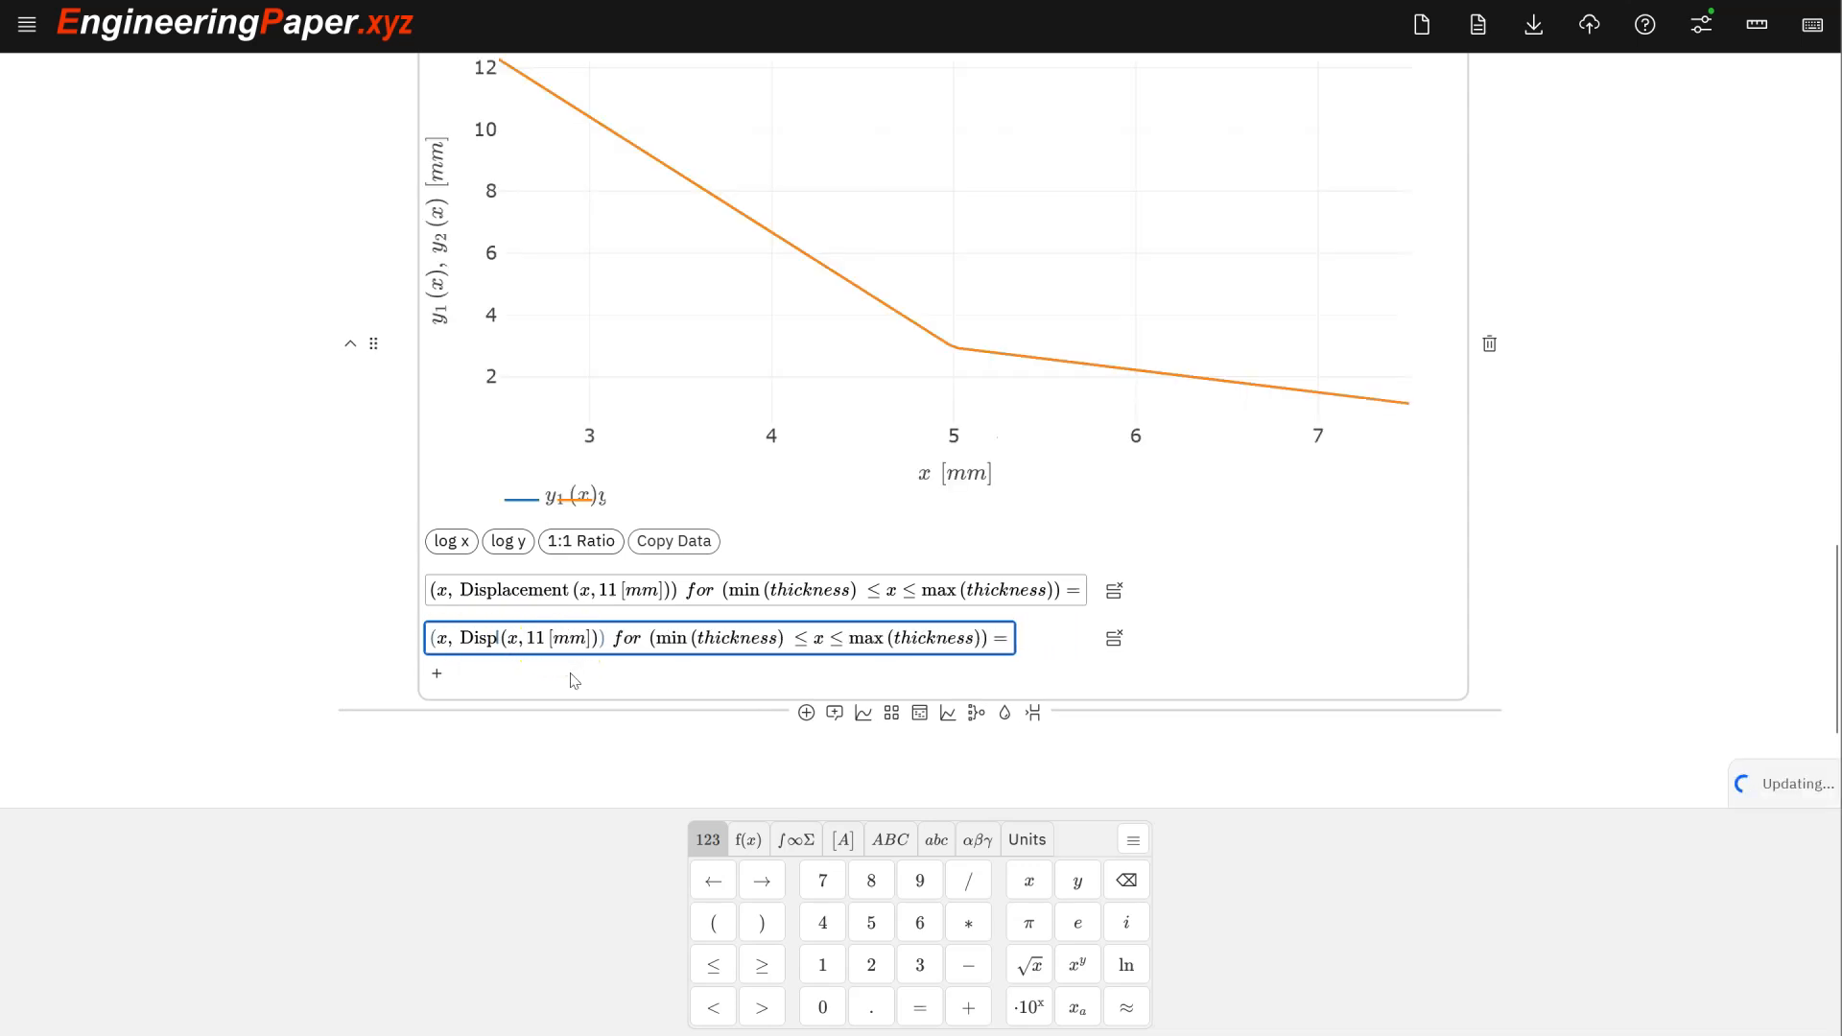
pyautogui.press('BackSpace')
pyautogui.write('Polyfit')
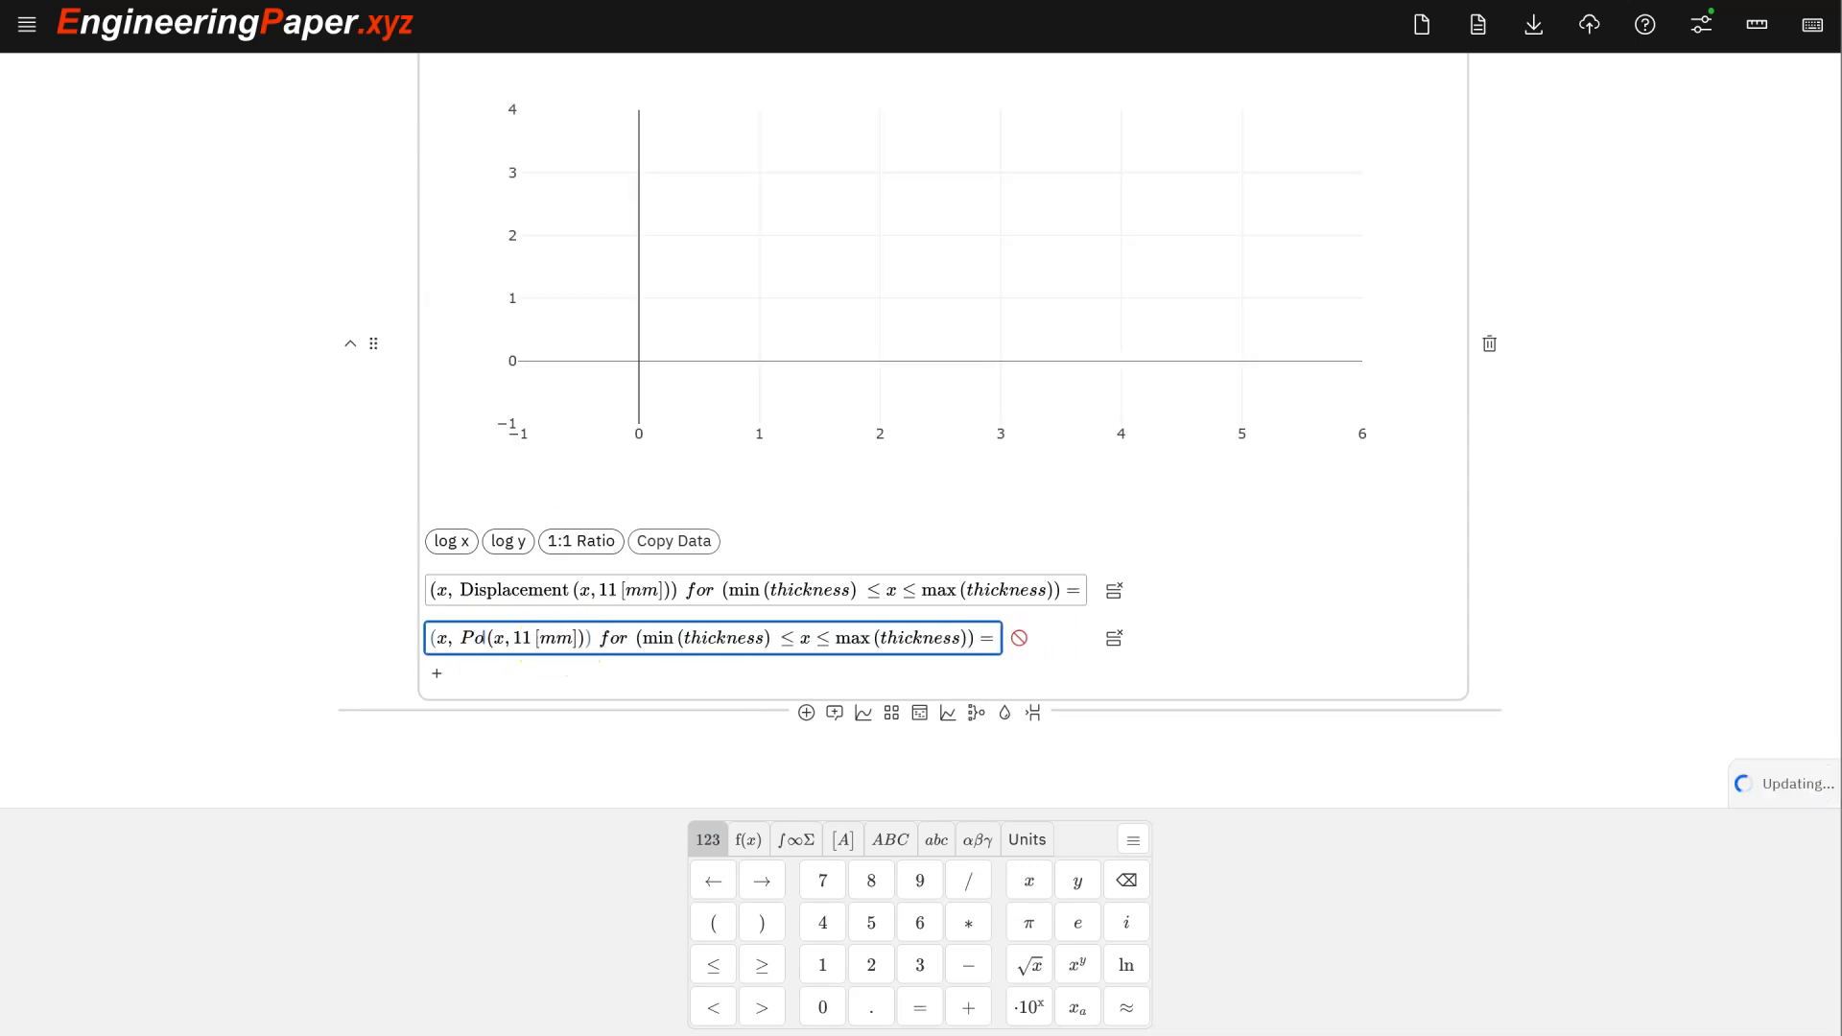
pyautogui.write('1')
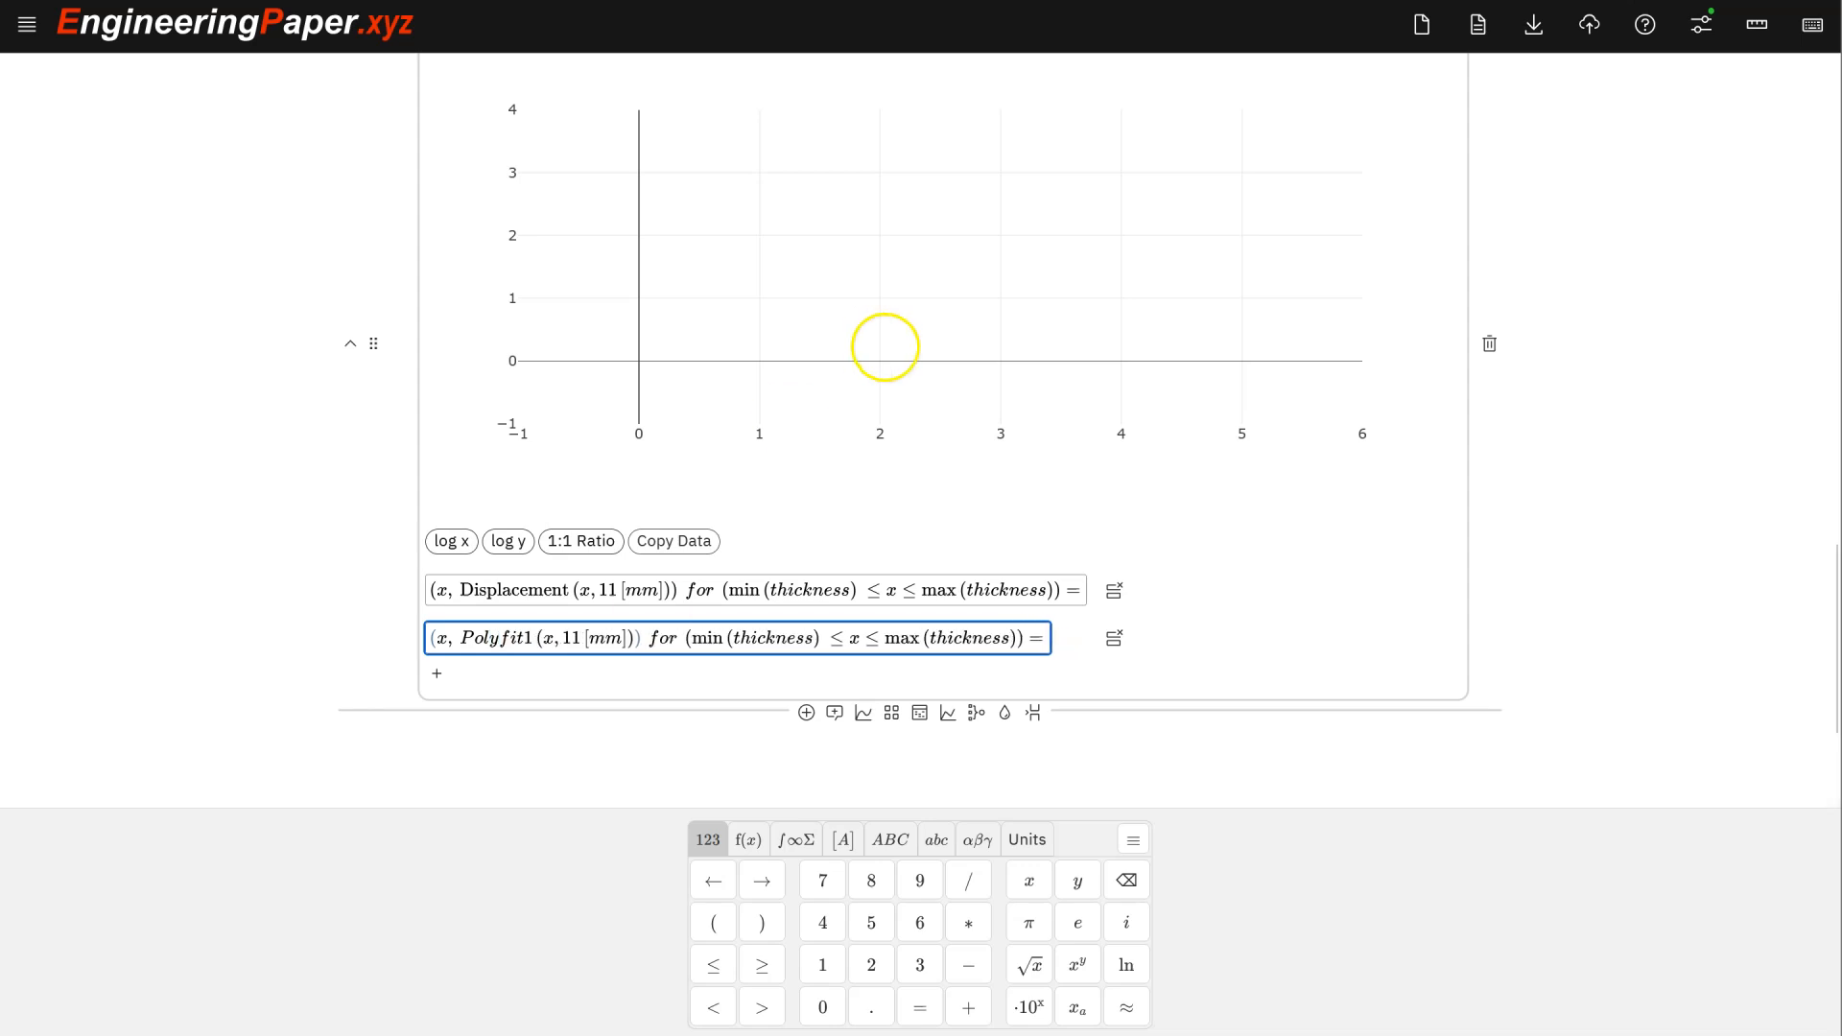
pyautogui.scroll(1, 884, 346)
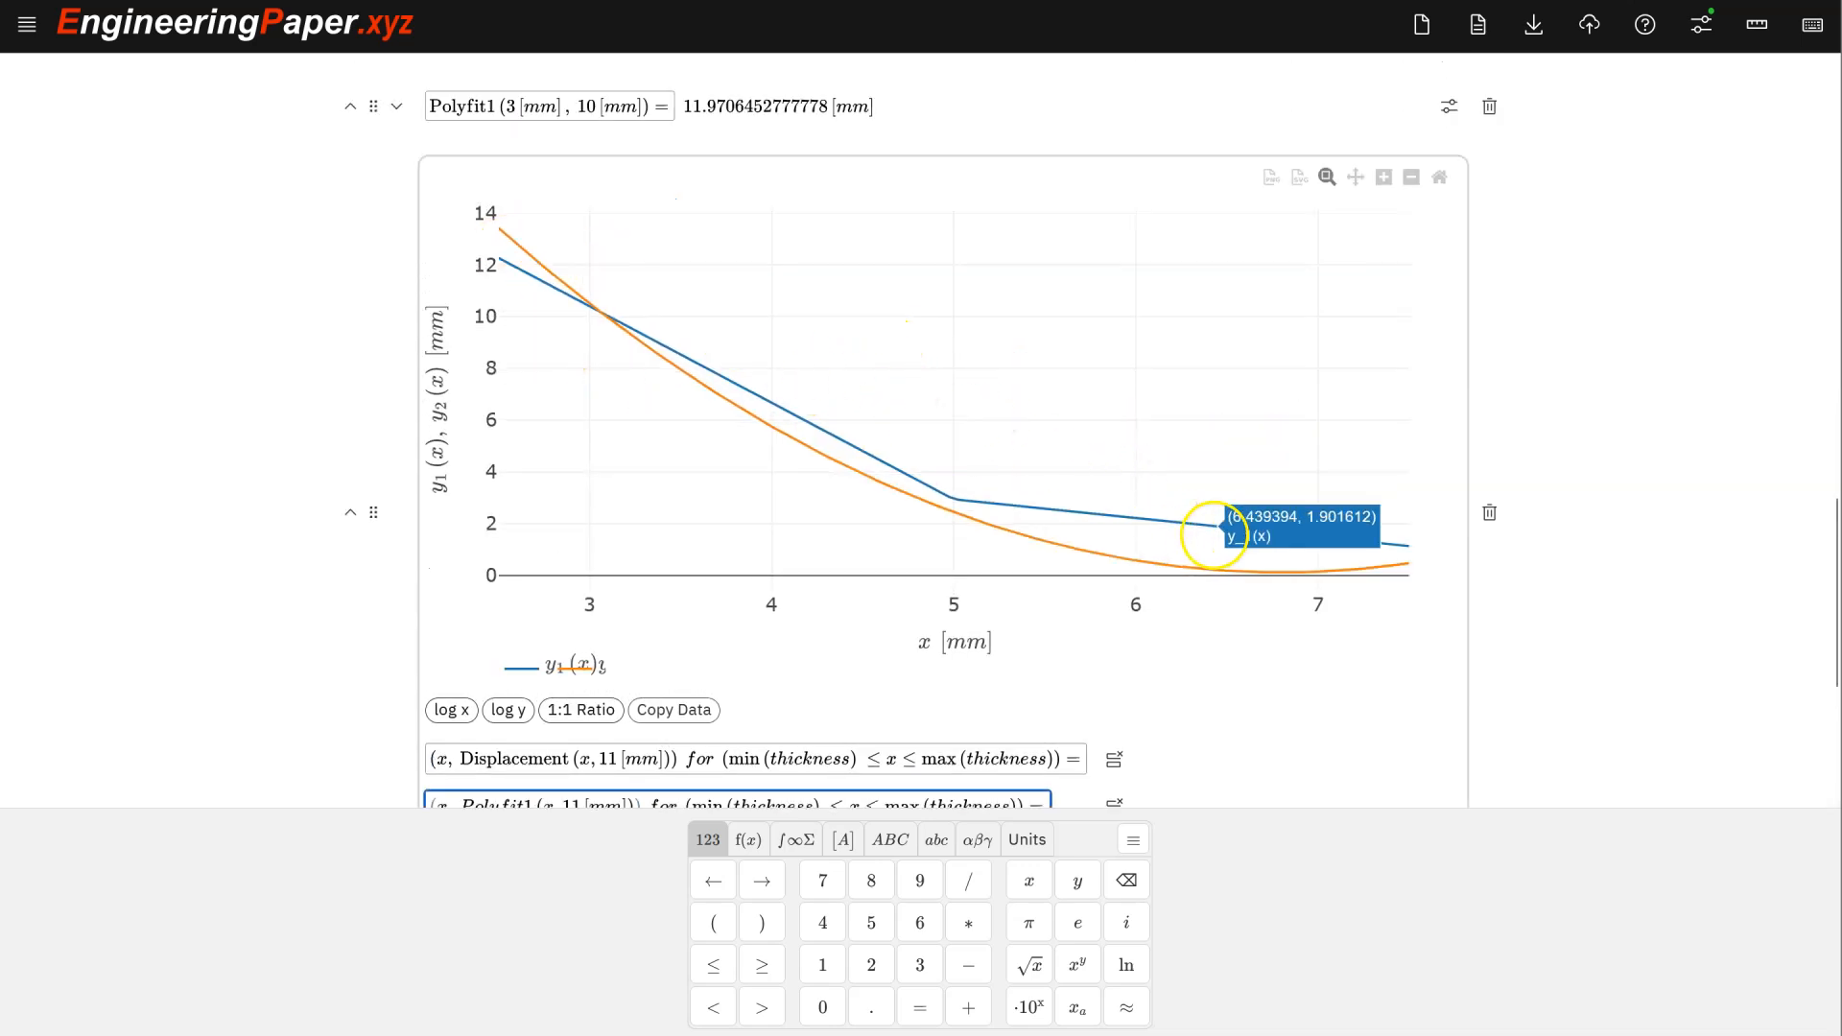
pyautogui.moveTo(1142, 503)
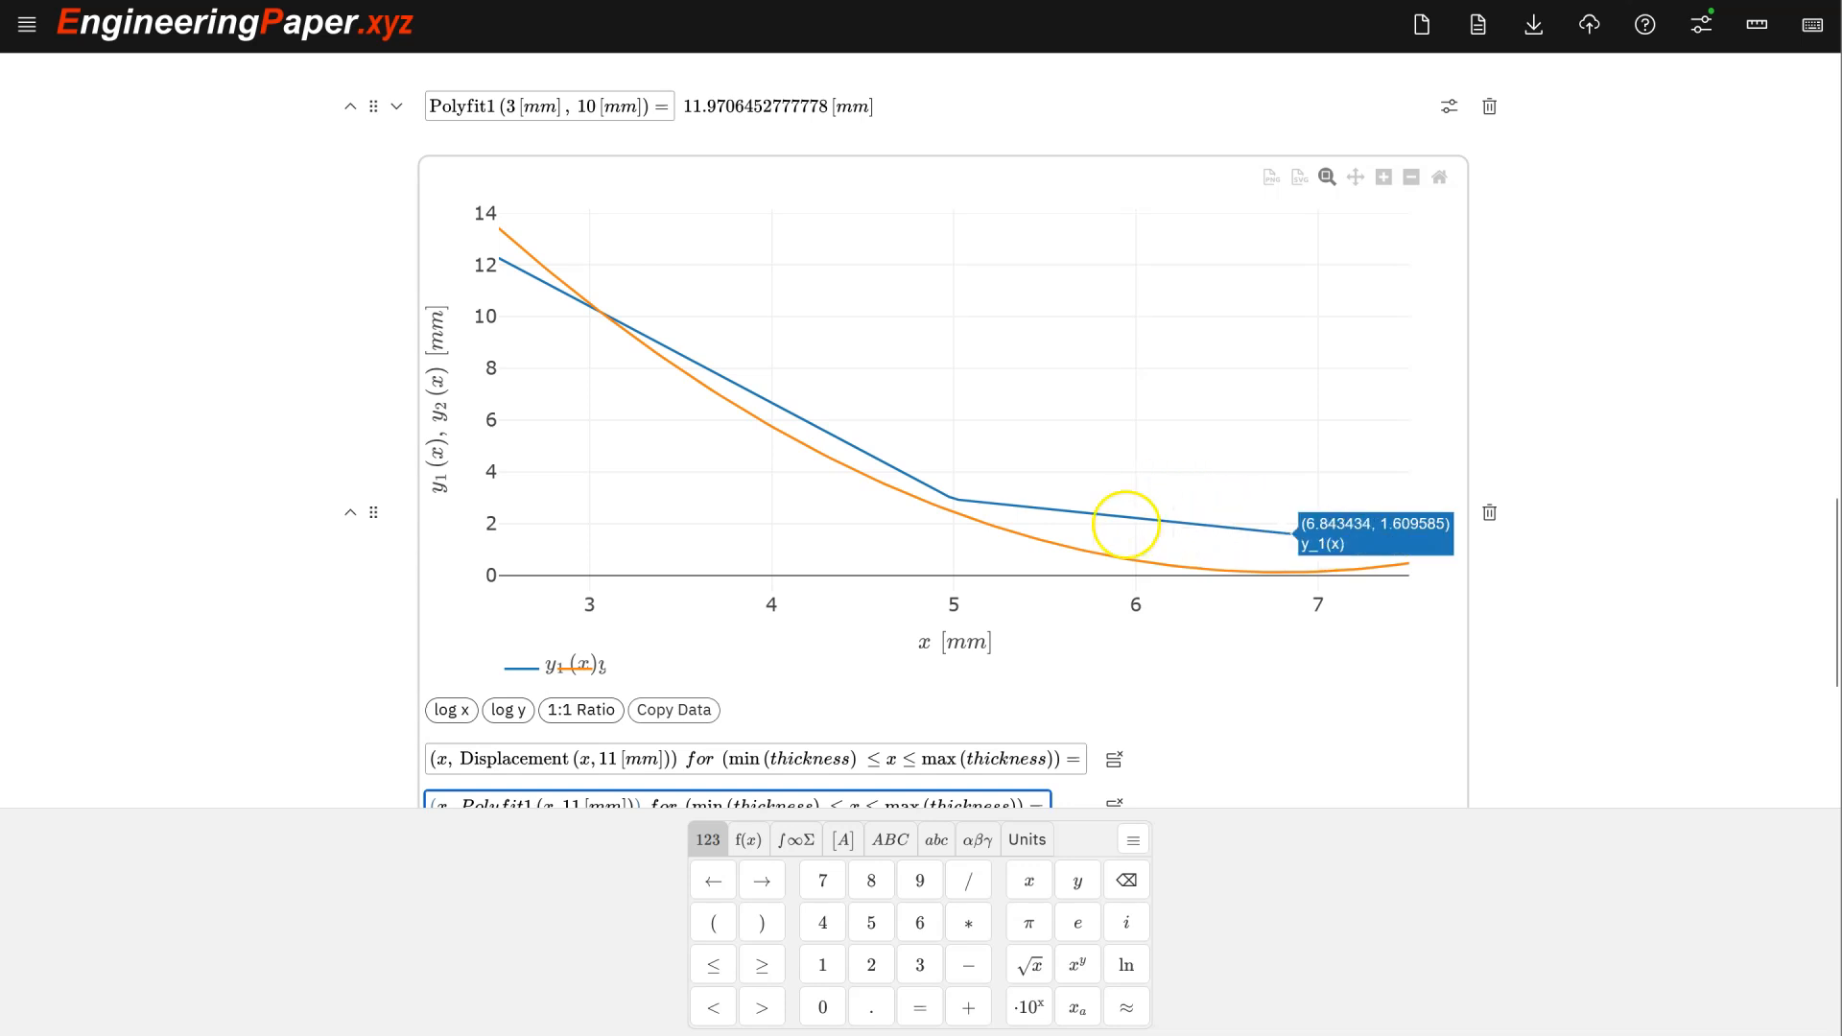
pyautogui.moveTo(494, 262)
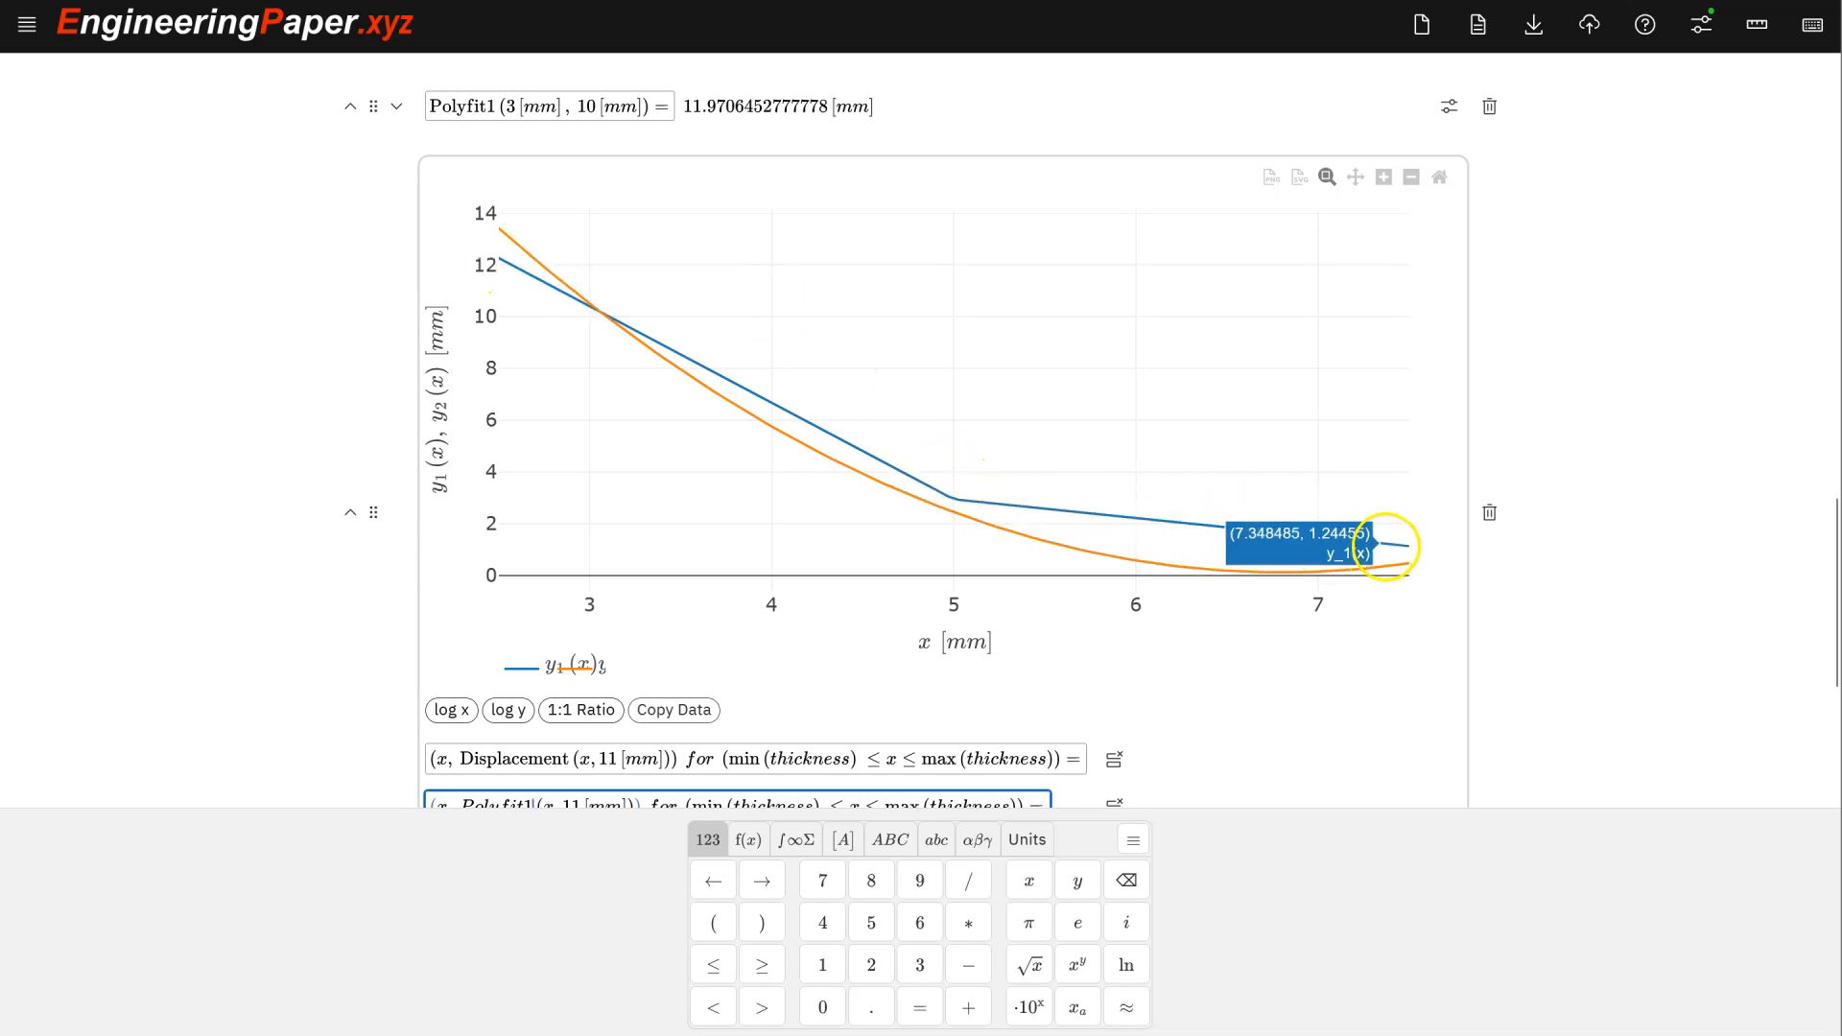
pyautogui.scroll(2, 1155, 426)
pyautogui.scroll(-1, 1156, 426)
pyautogui.scroll(-2, 1155, 426)
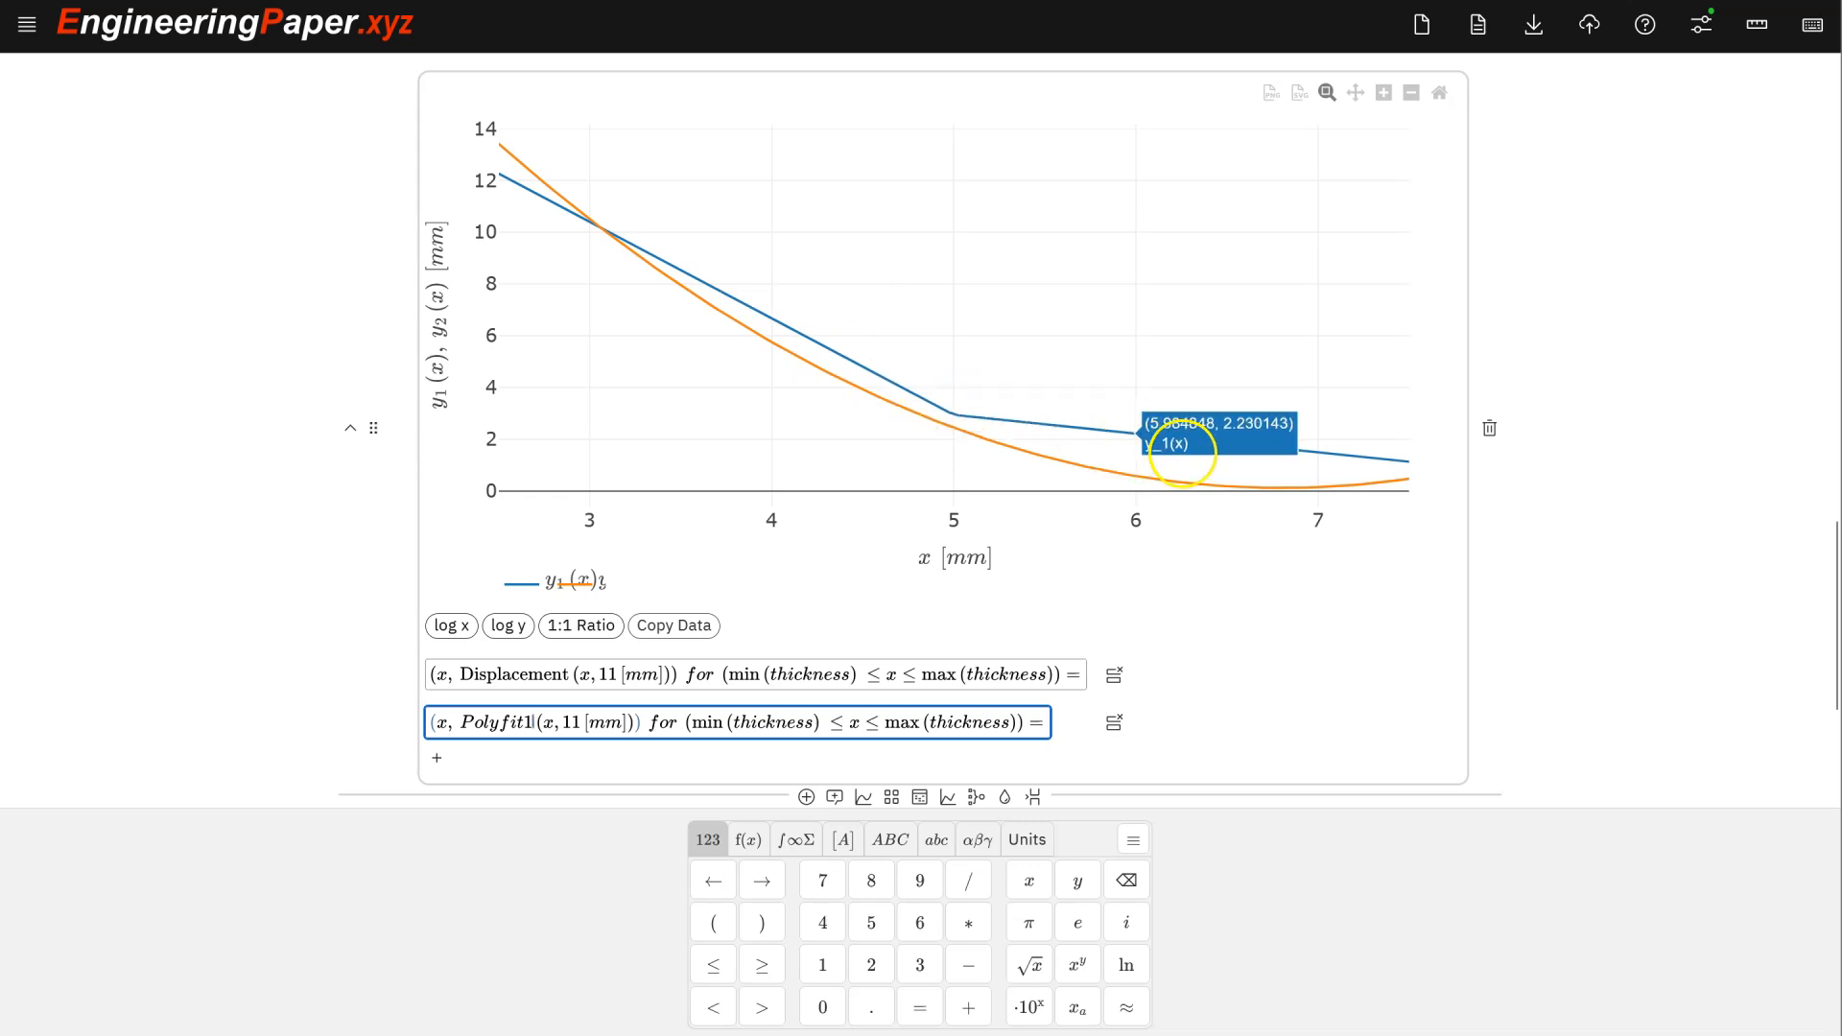
pyautogui.scroll(-2, 1199, 441)
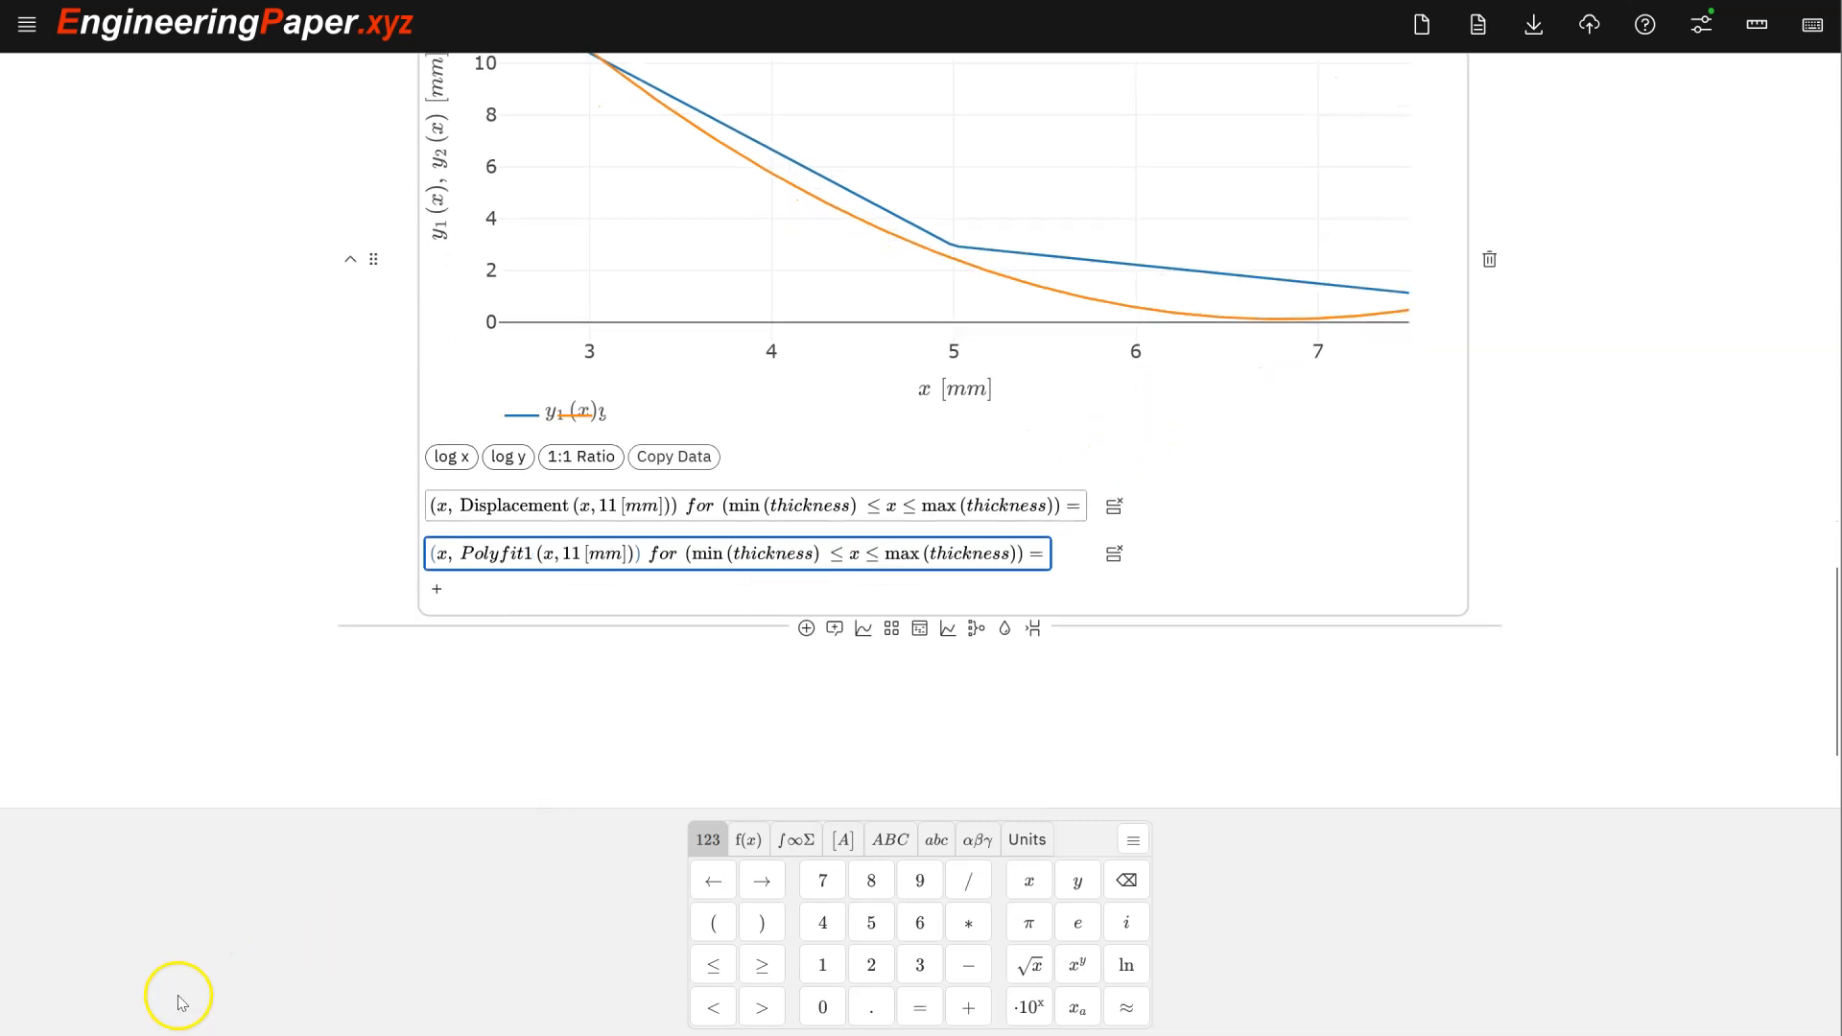
pyautogui.click(635, 554)
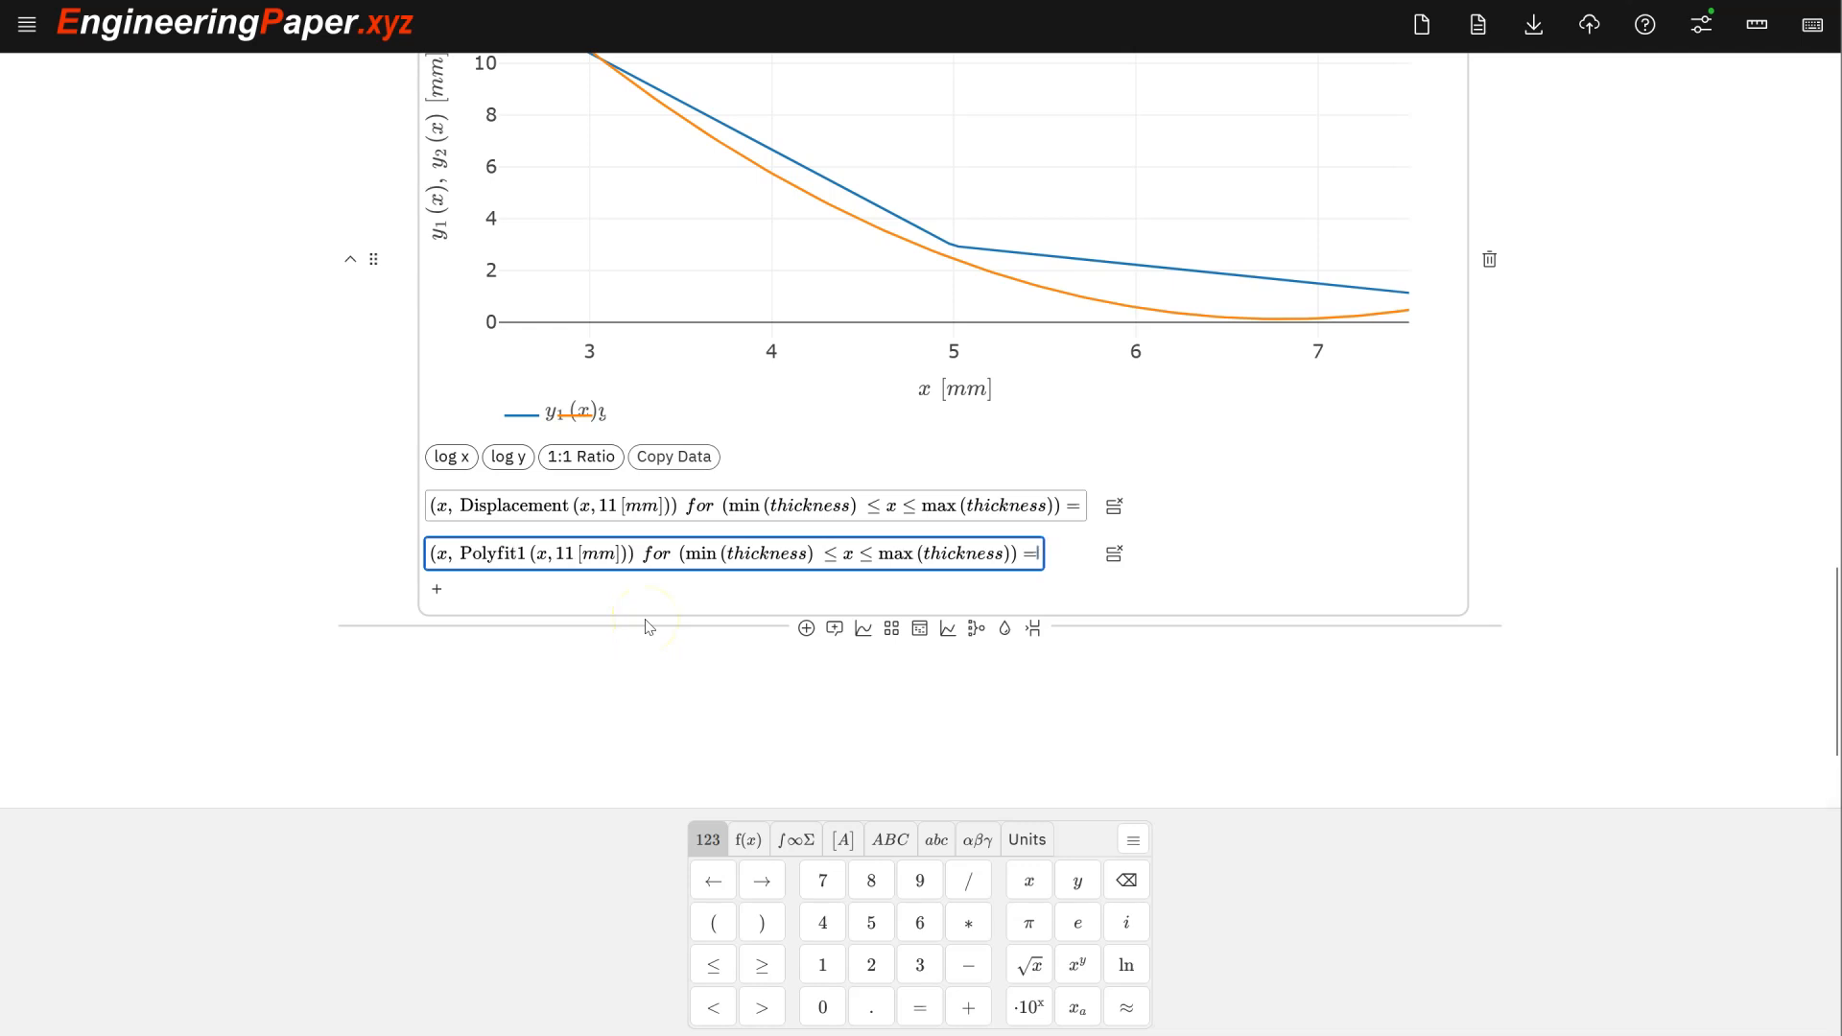
# - Add a third plot row with thickness points 2.5, 5 and 7.5 mm
pyautogui.press('Return')
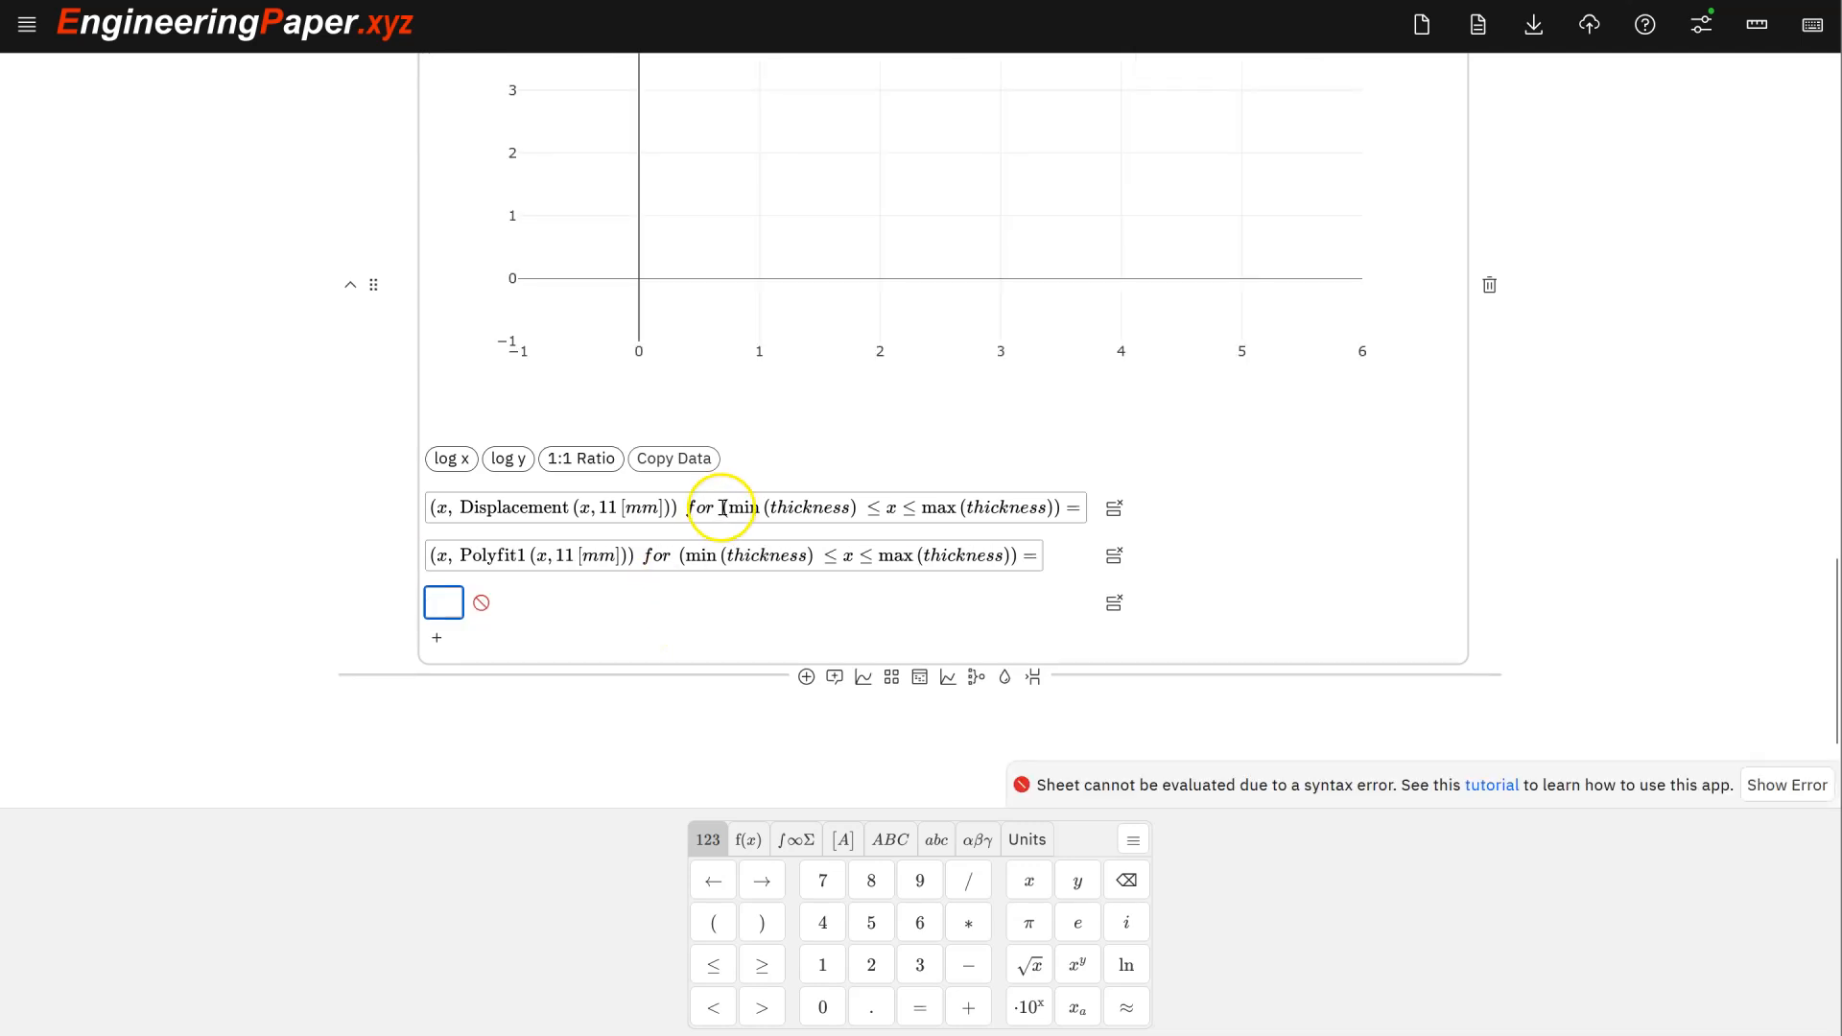
pyautogui.scroll(10, 721, 509)
pyautogui.scroll(1, 722, 514)
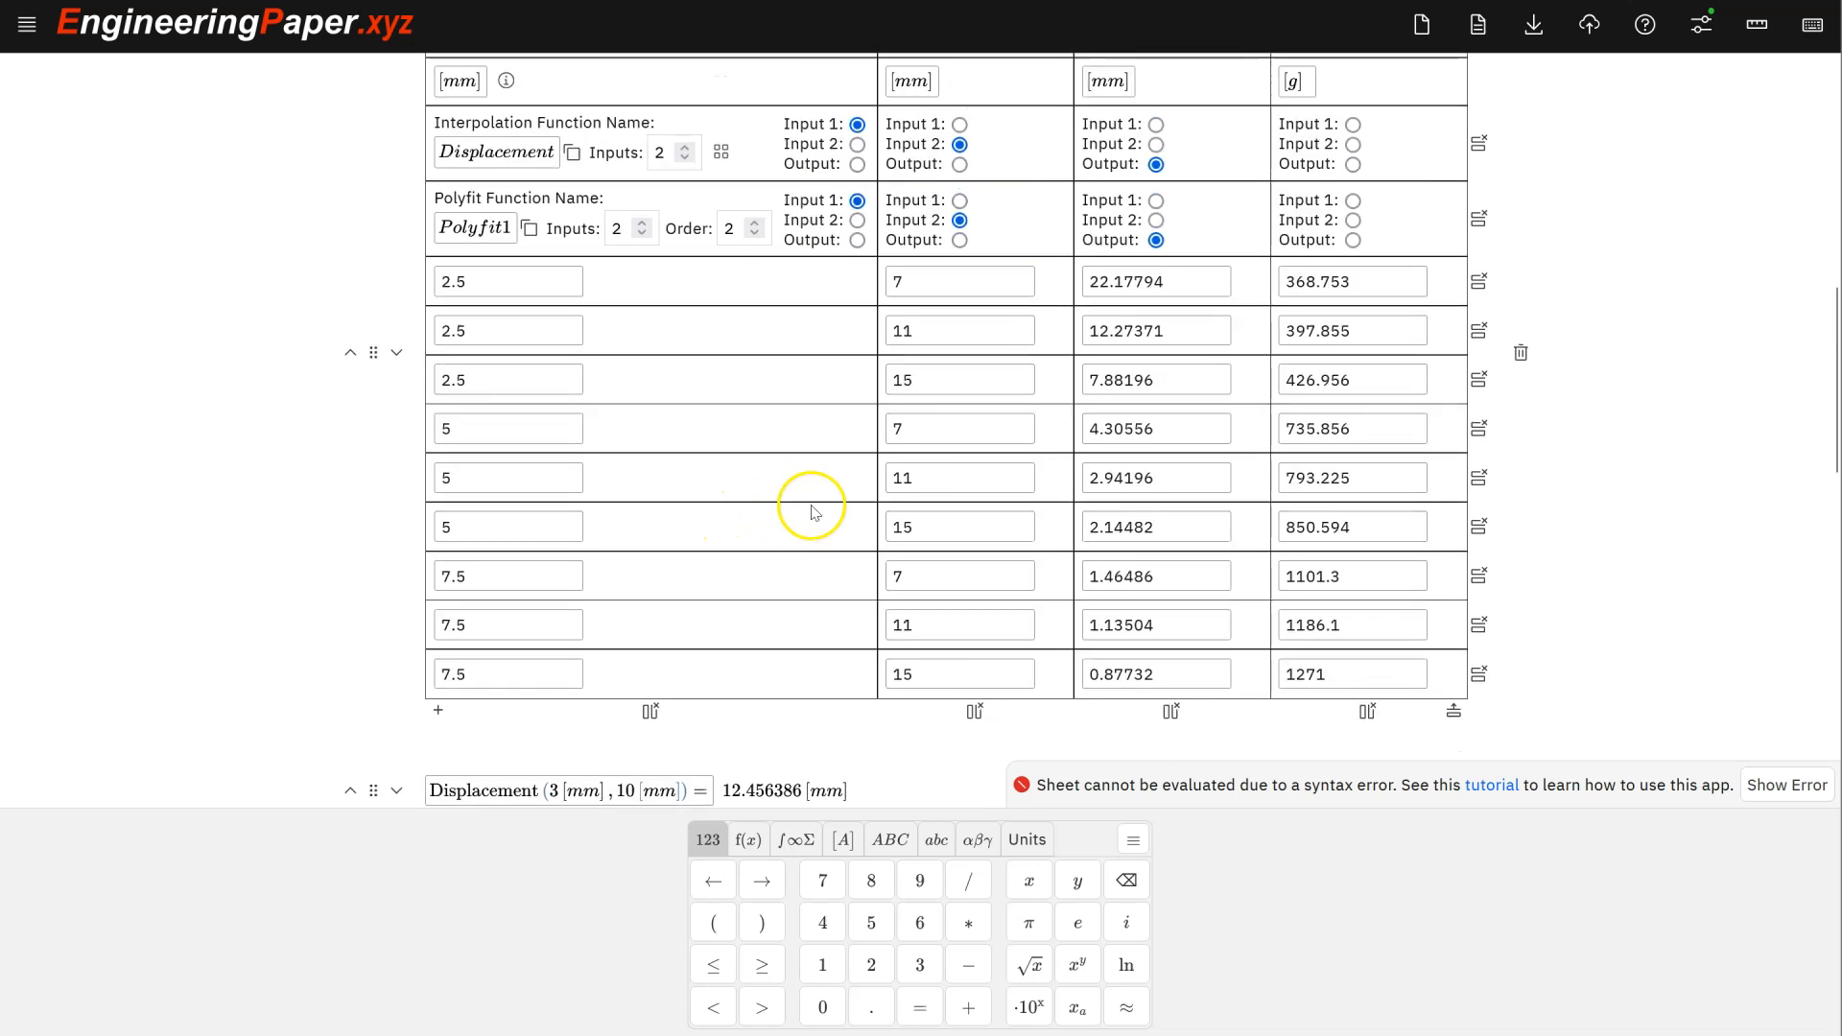
pyautogui.scroll(9, 902, 441)
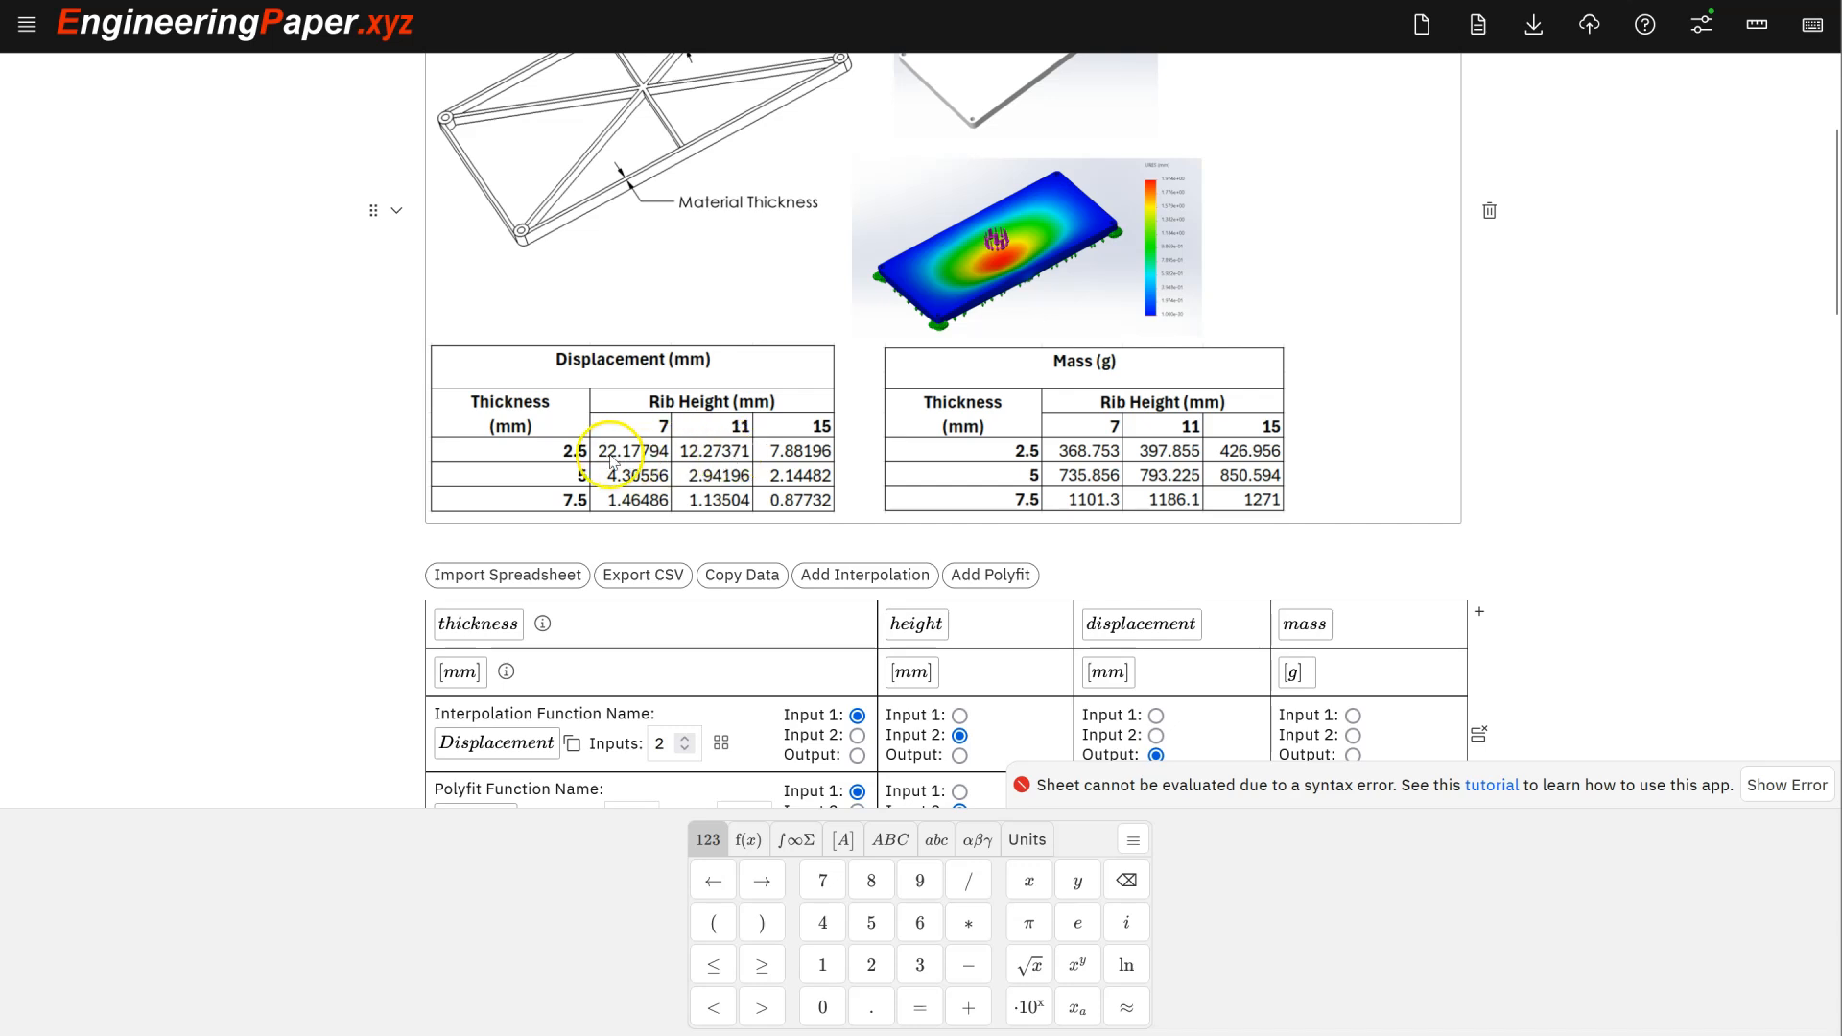
pyautogui.scroll(-9, 669, 470)
pyautogui.scroll(-18, 669, 471)
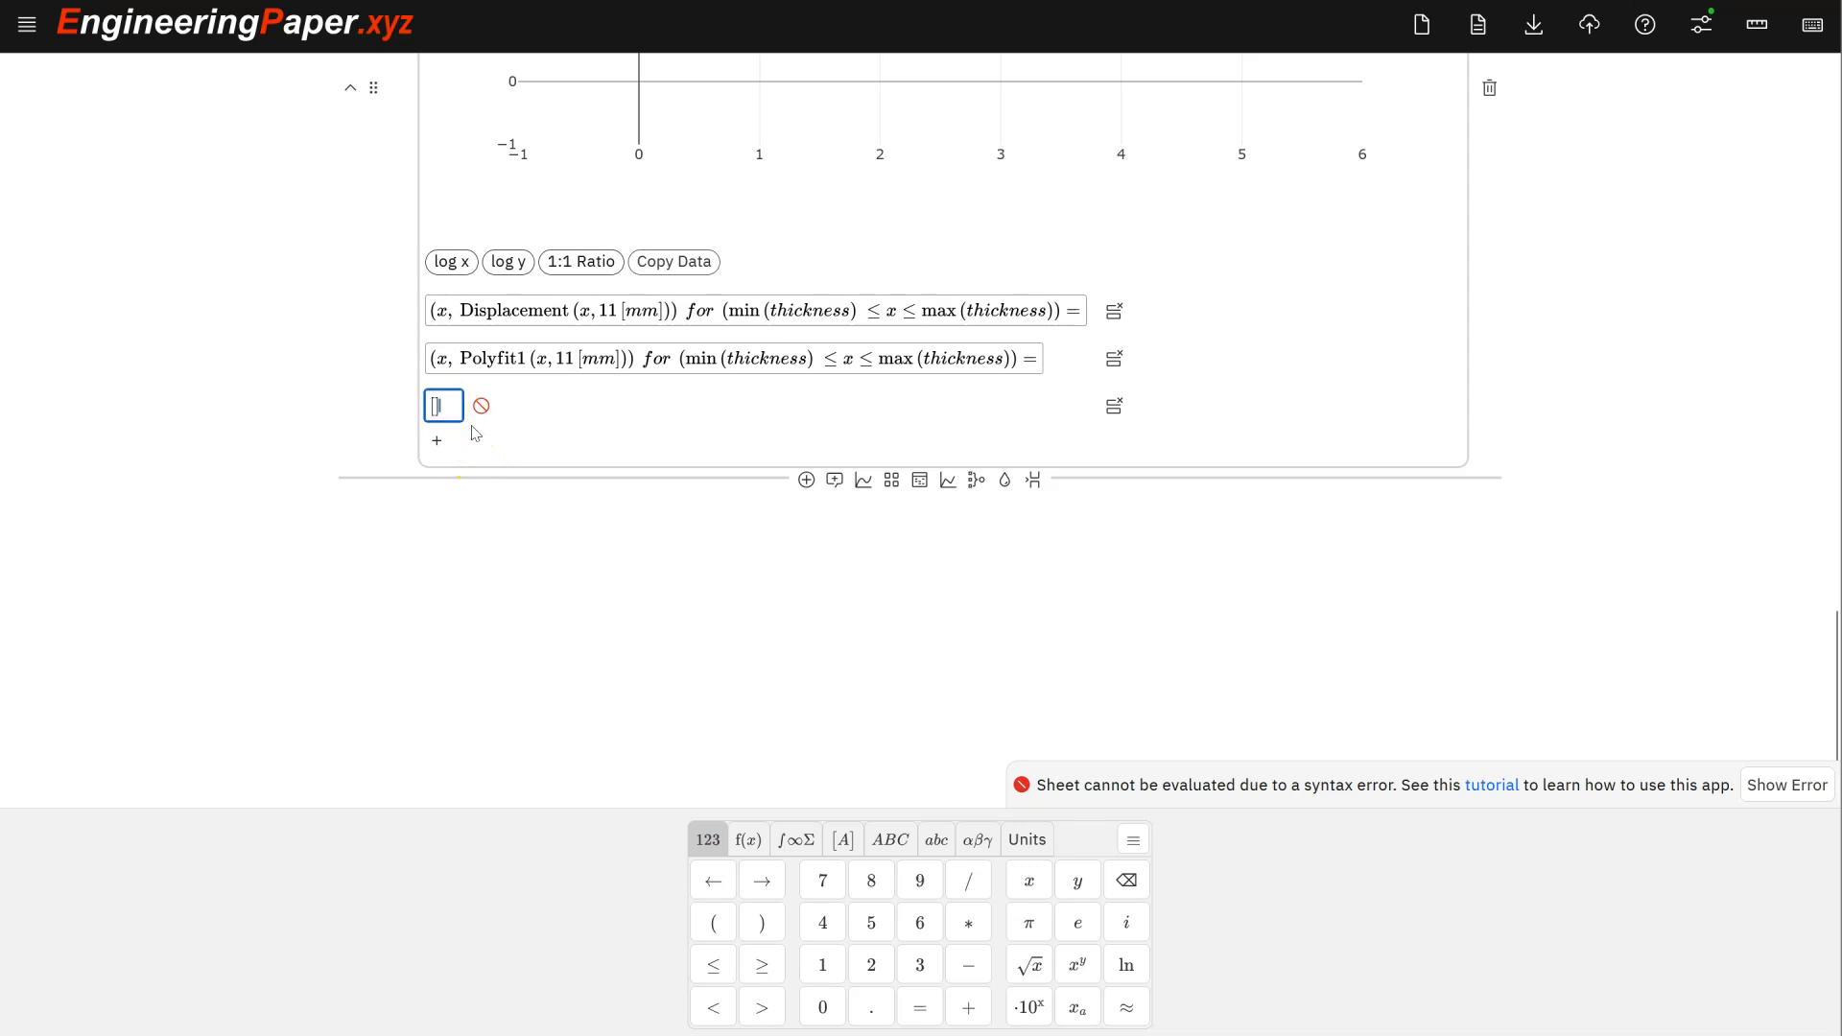
pyautogui.write('1]')
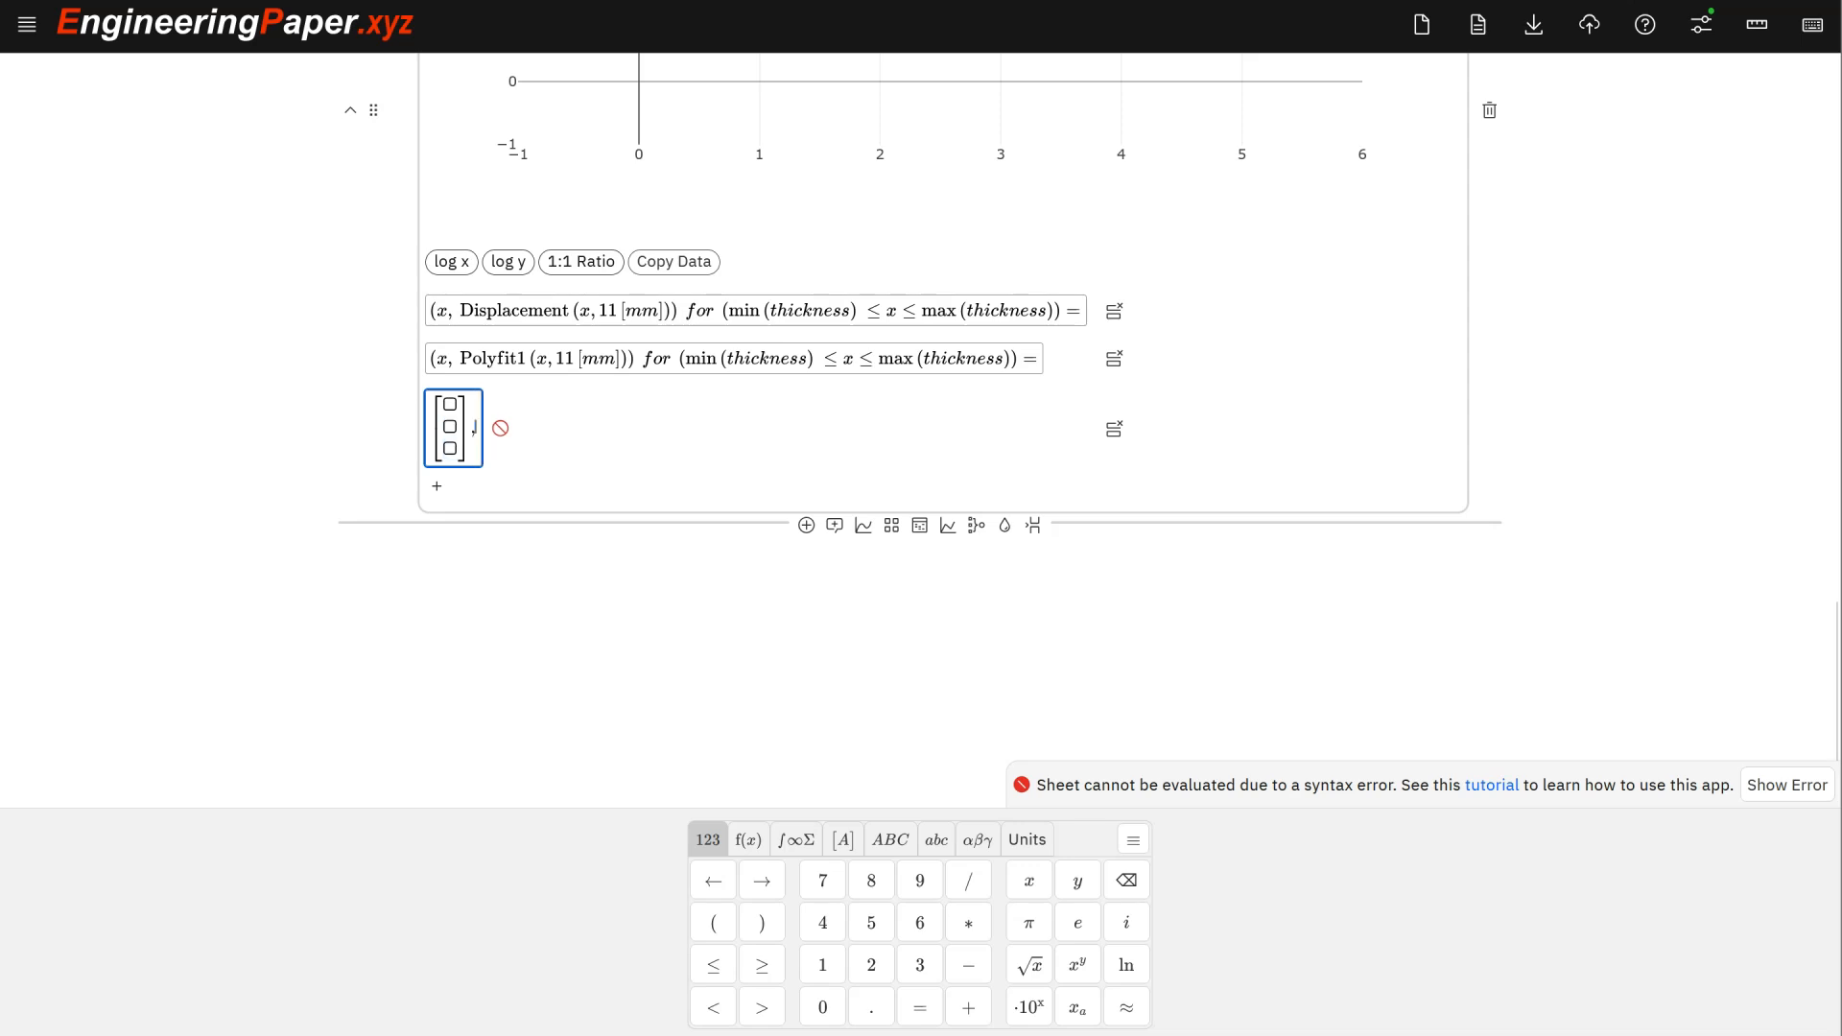
pyautogui.write(',[3,1]')
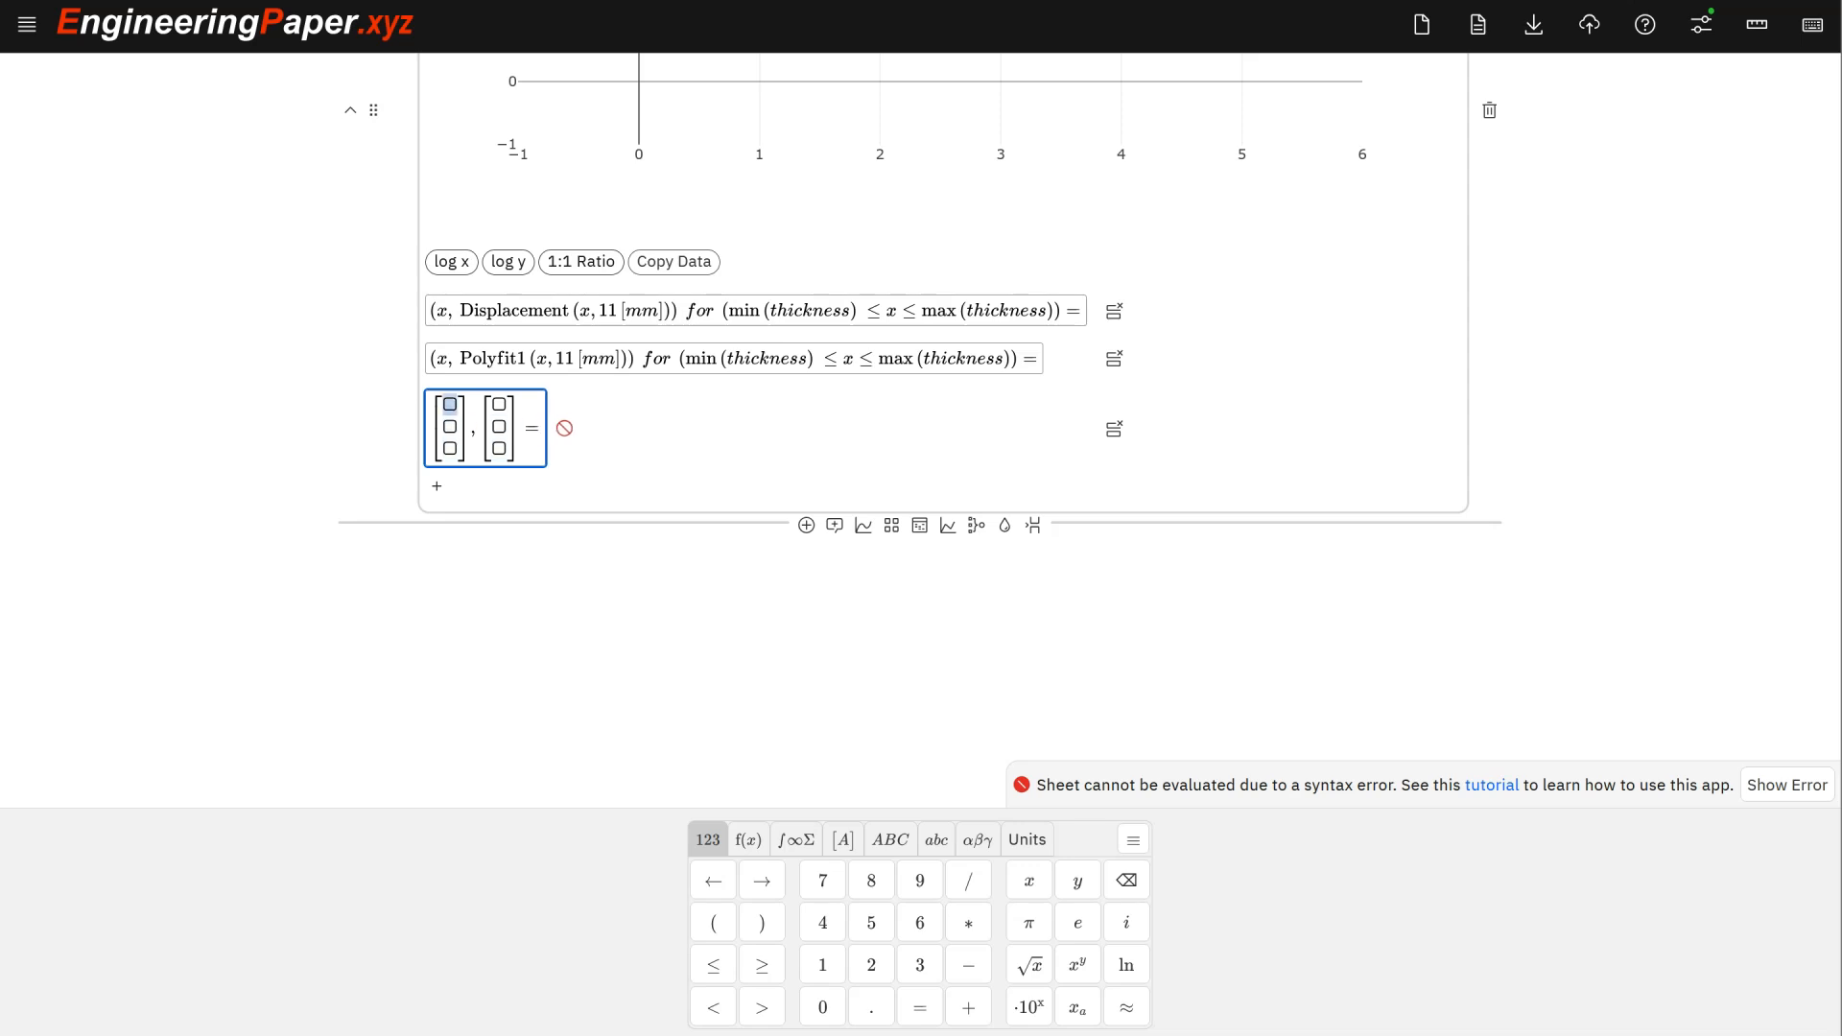
pyautogui.scroll(15, 485, 417)
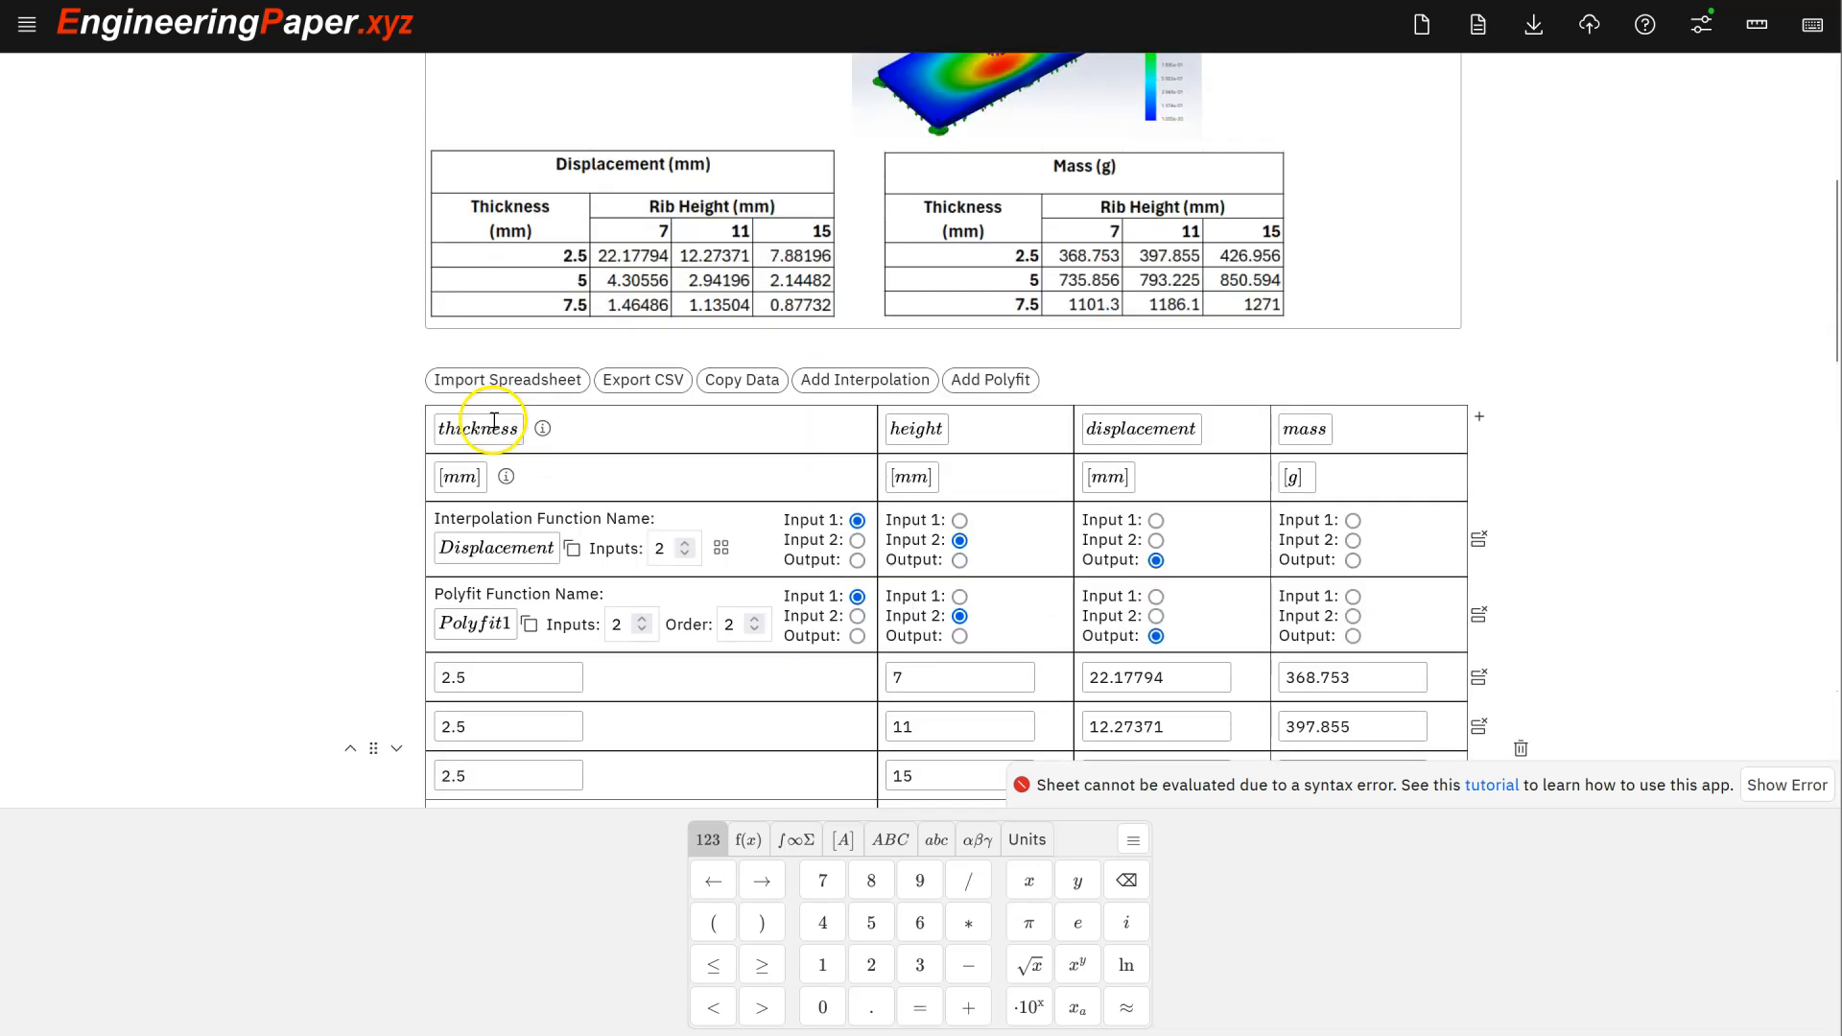
pyautogui.scroll(-9, 534, 288)
pyautogui.scroll(-6, 559, 422)
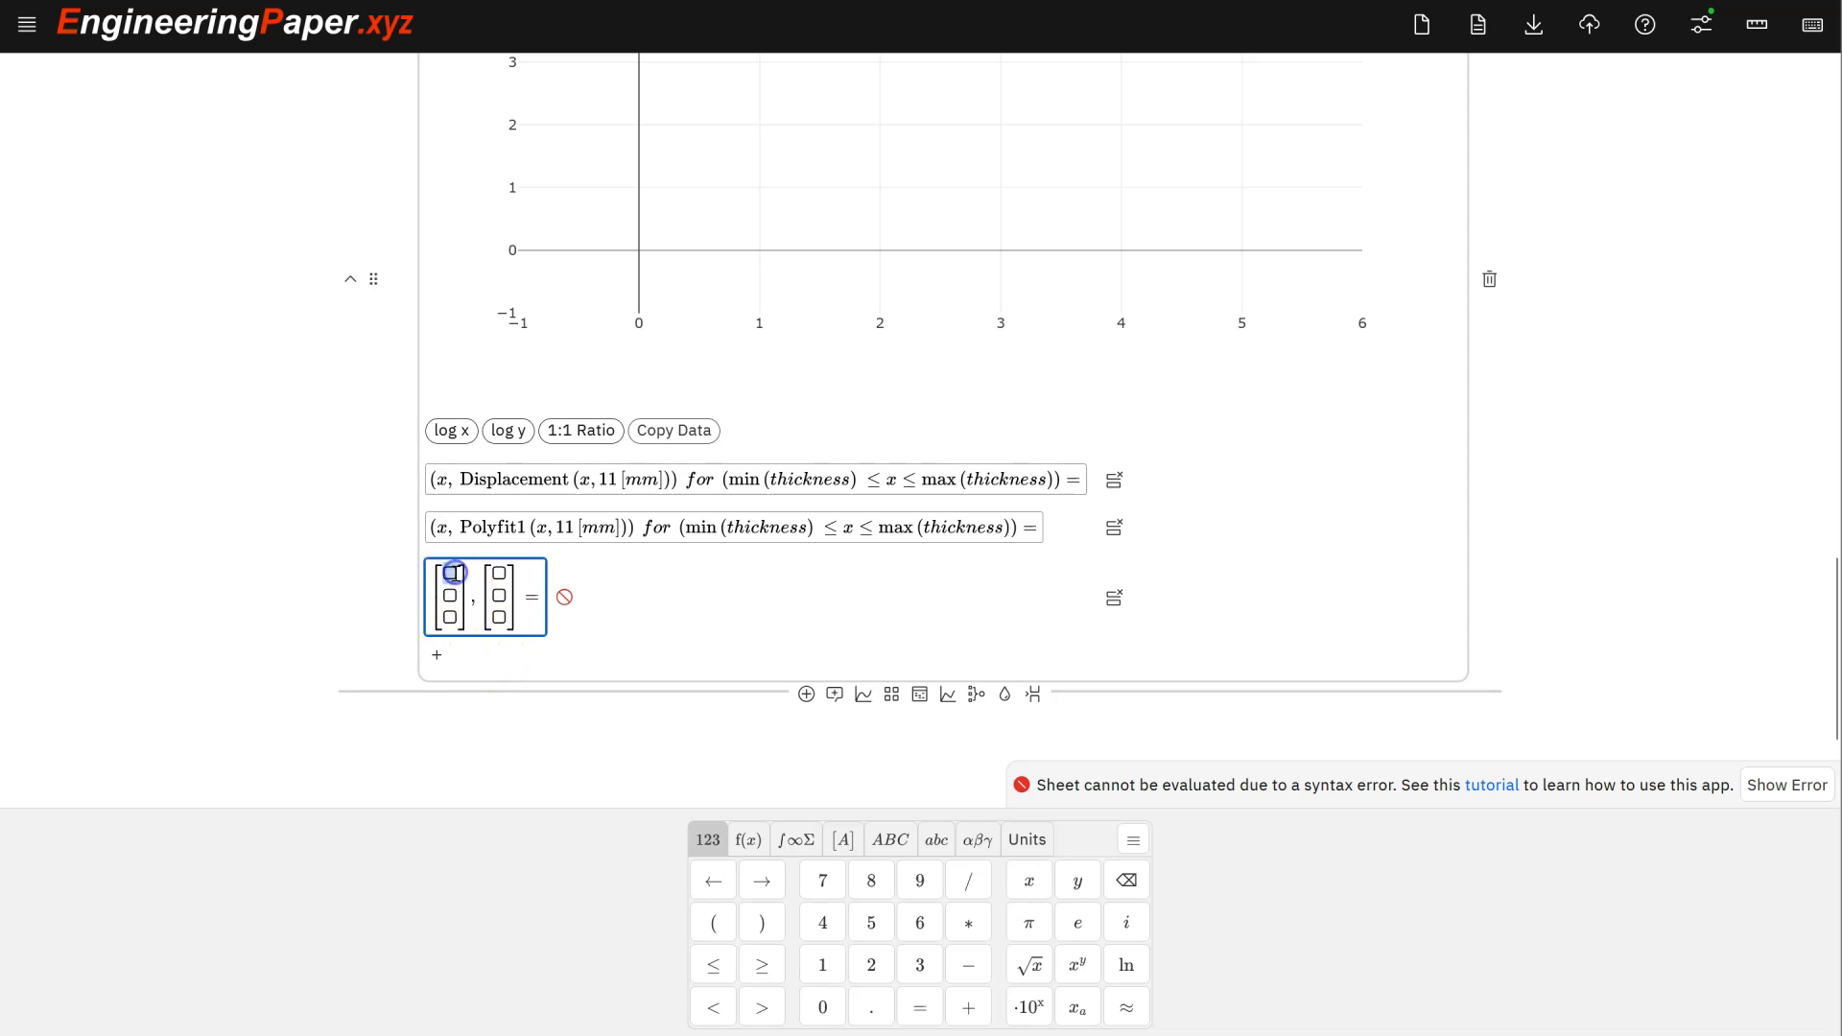
pyautogui.write('2.5')
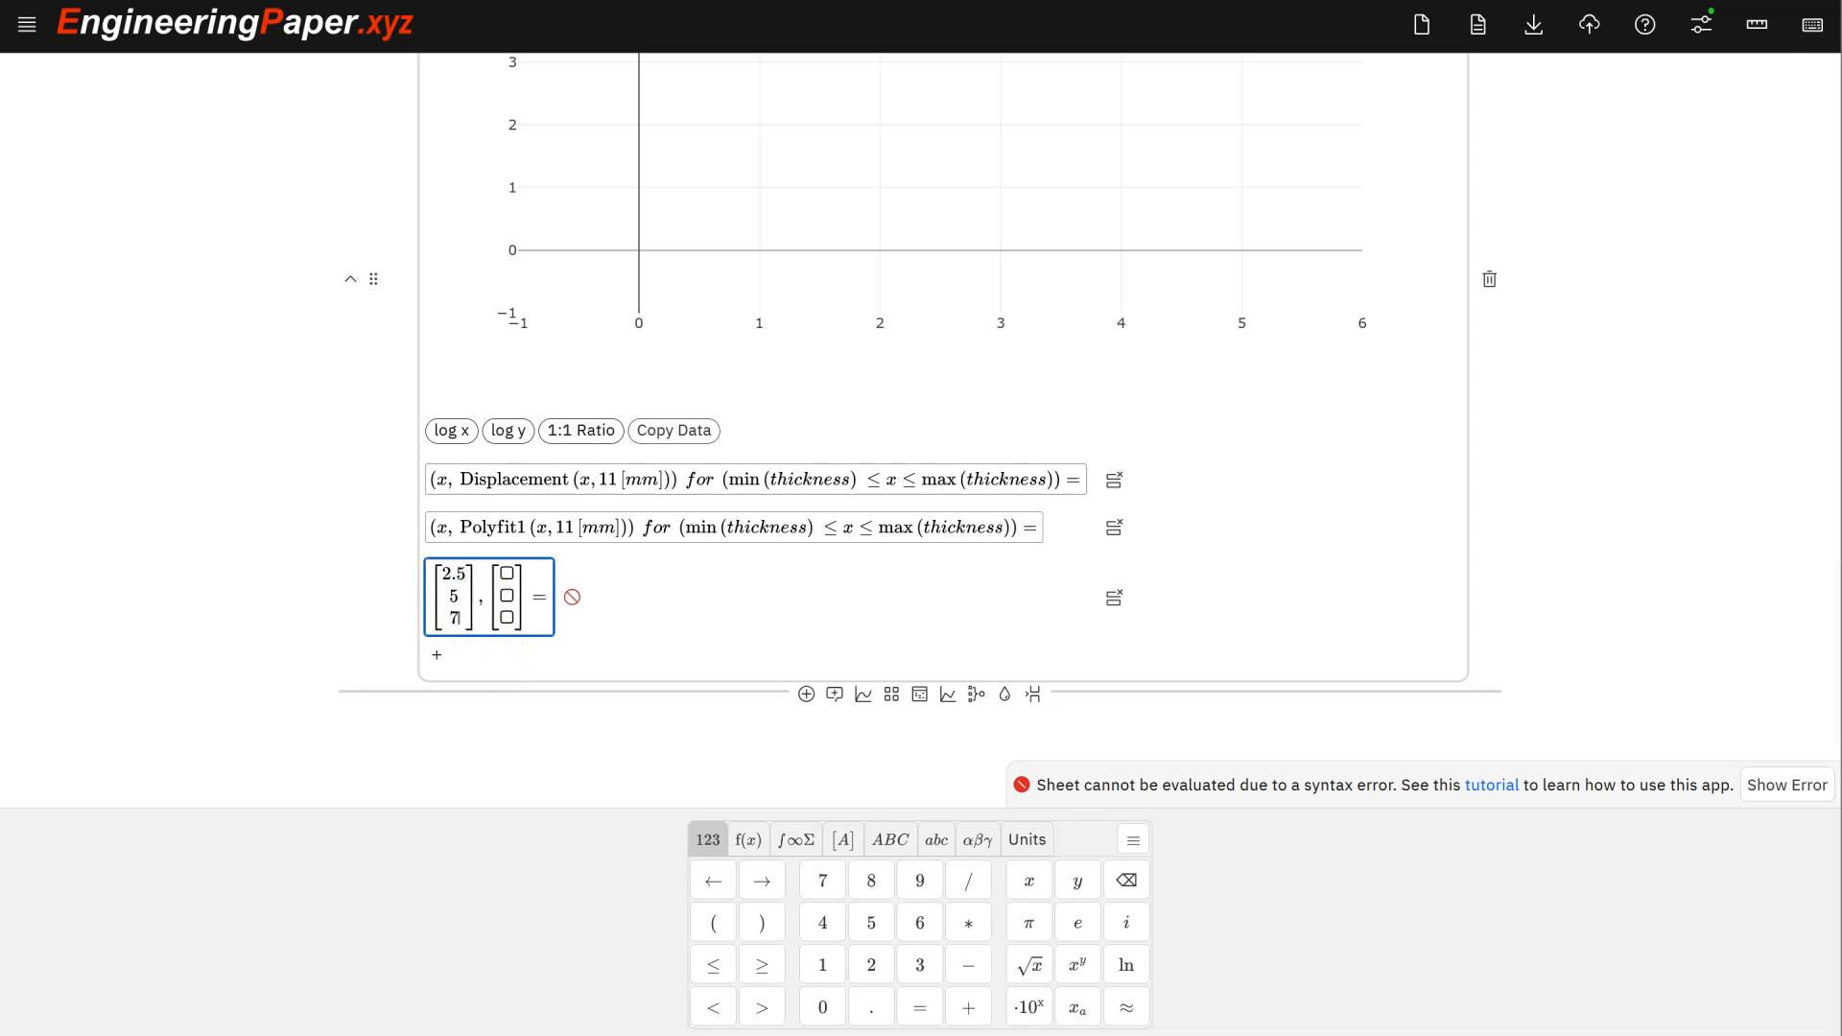
pyautogui.write('*1')
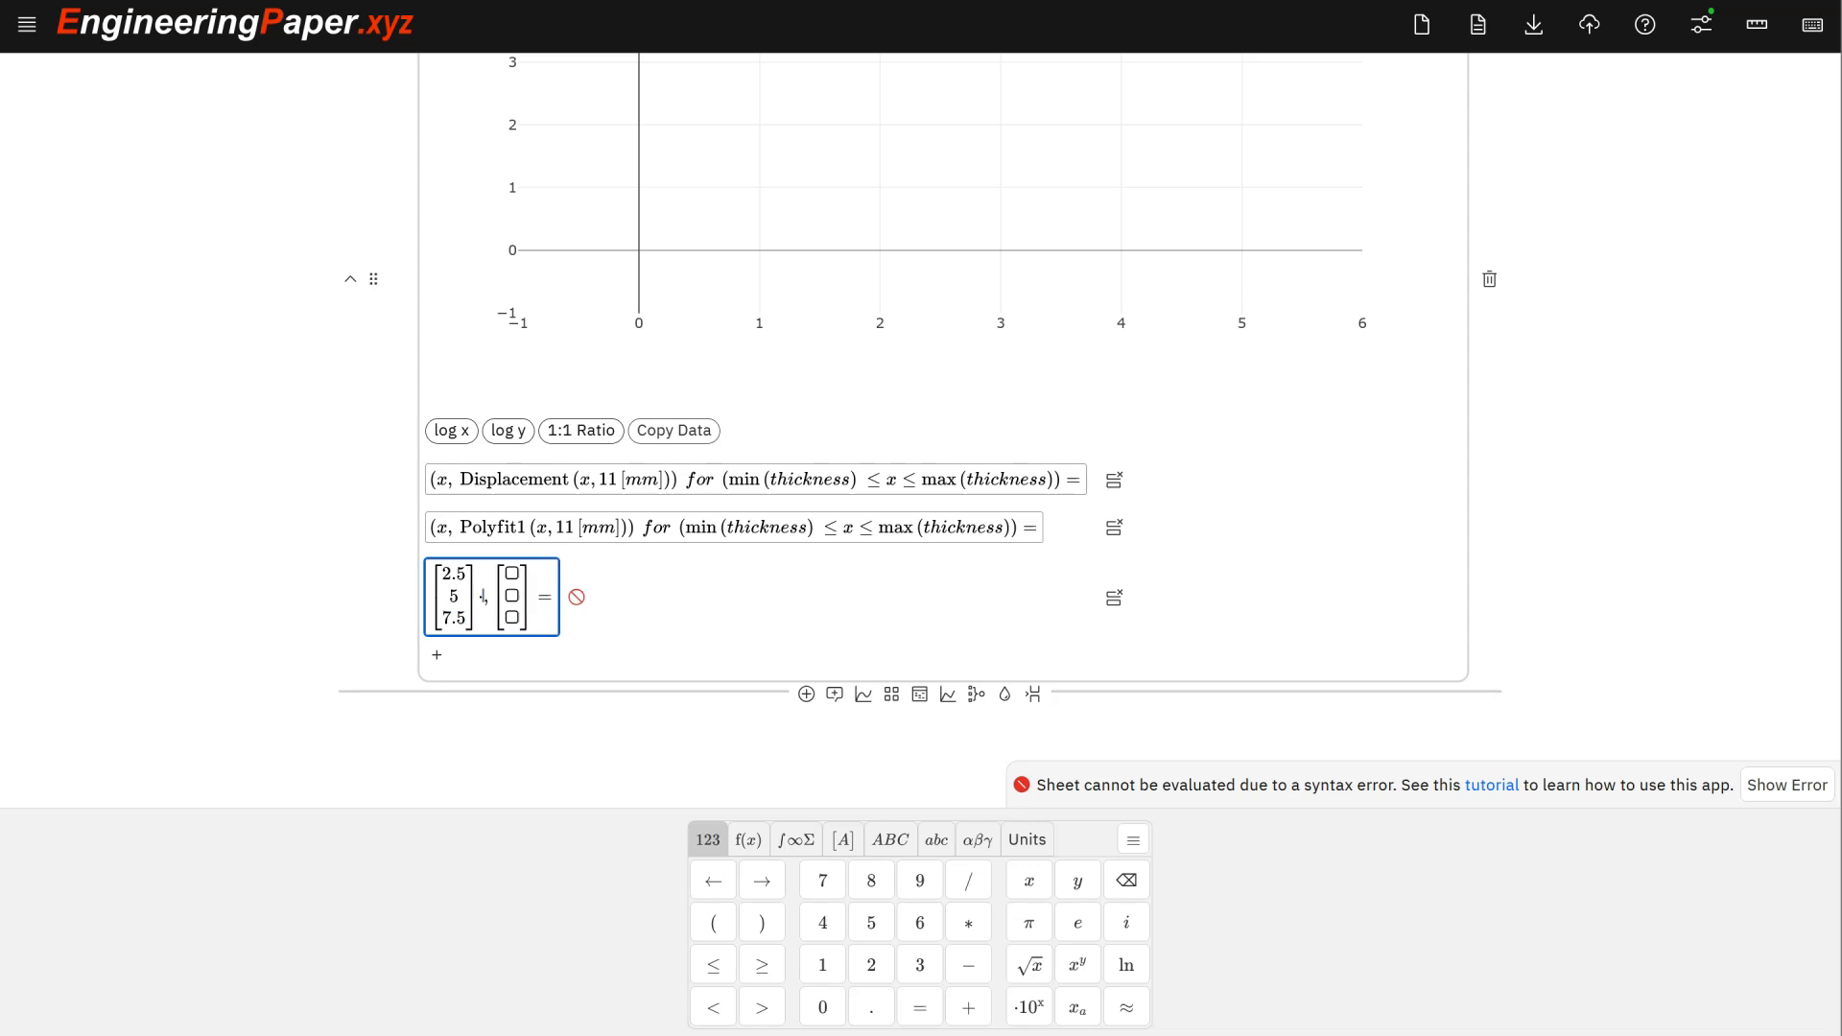
pyautogui.write('[mm')
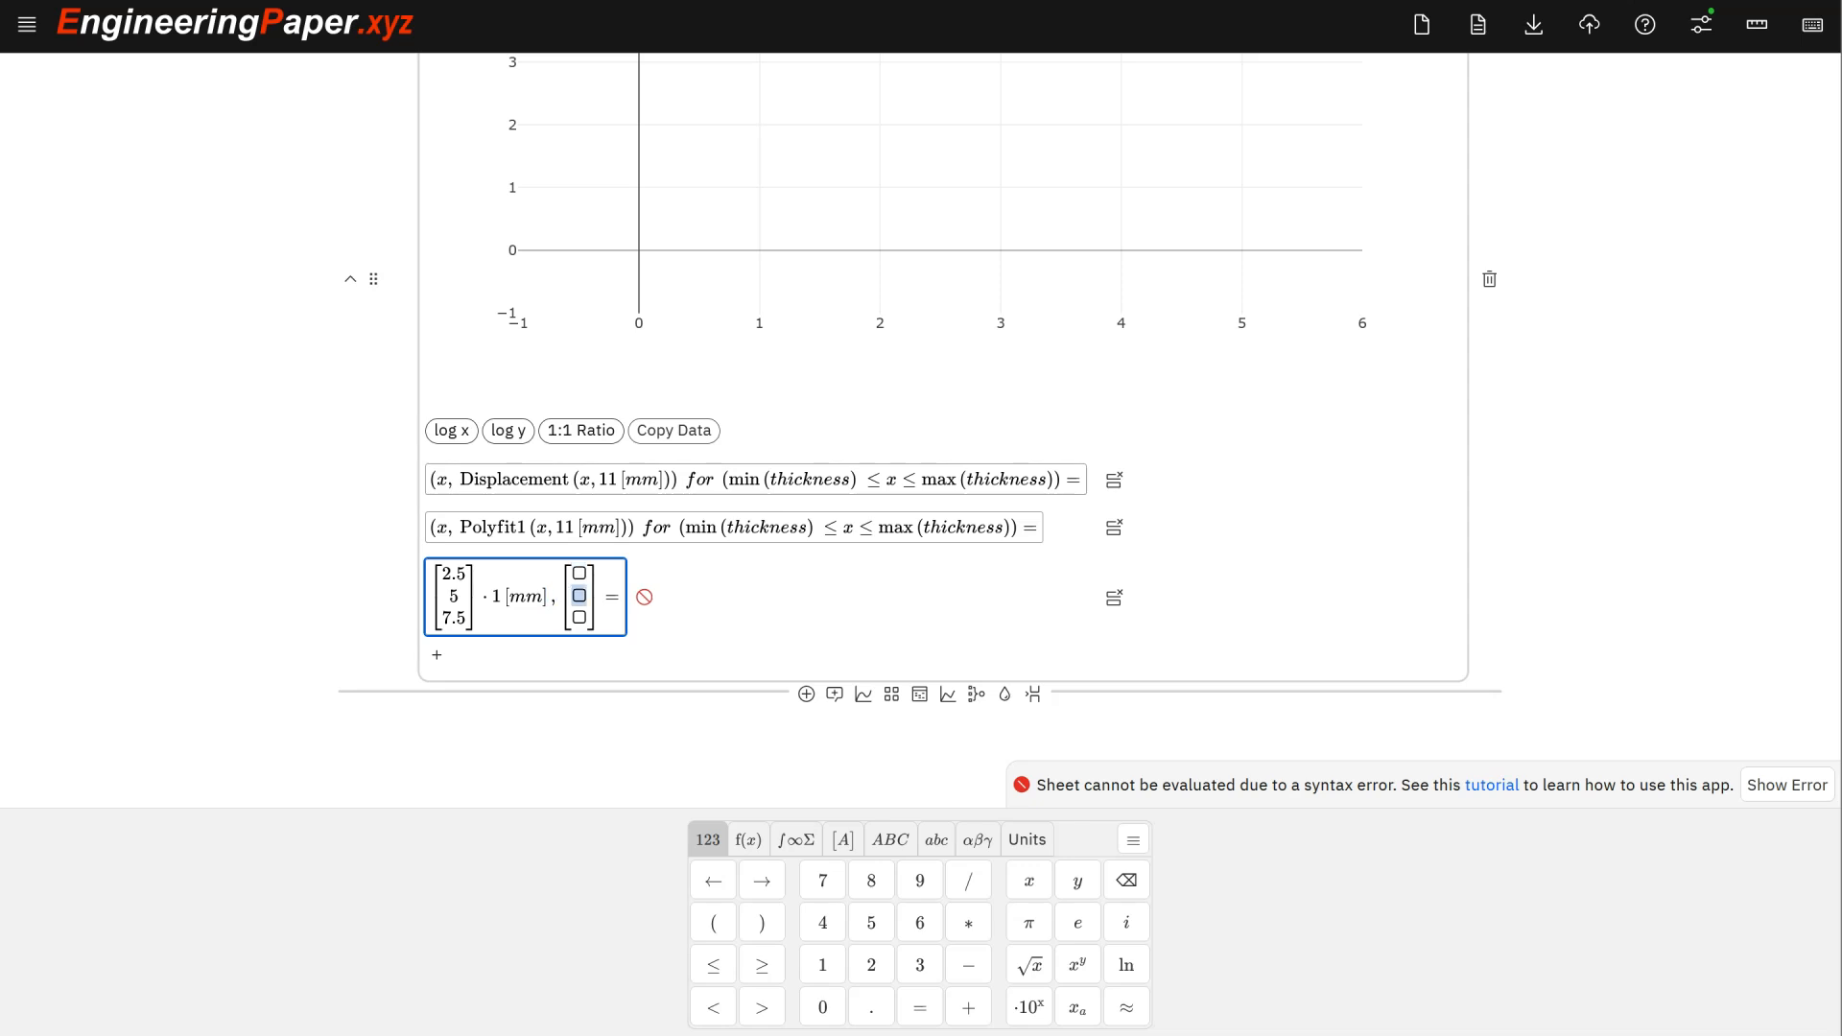
# - Copy displacement 12.27371 from the table into the second matrix's top entry
pyautogui.scroll(15, 470, 566)
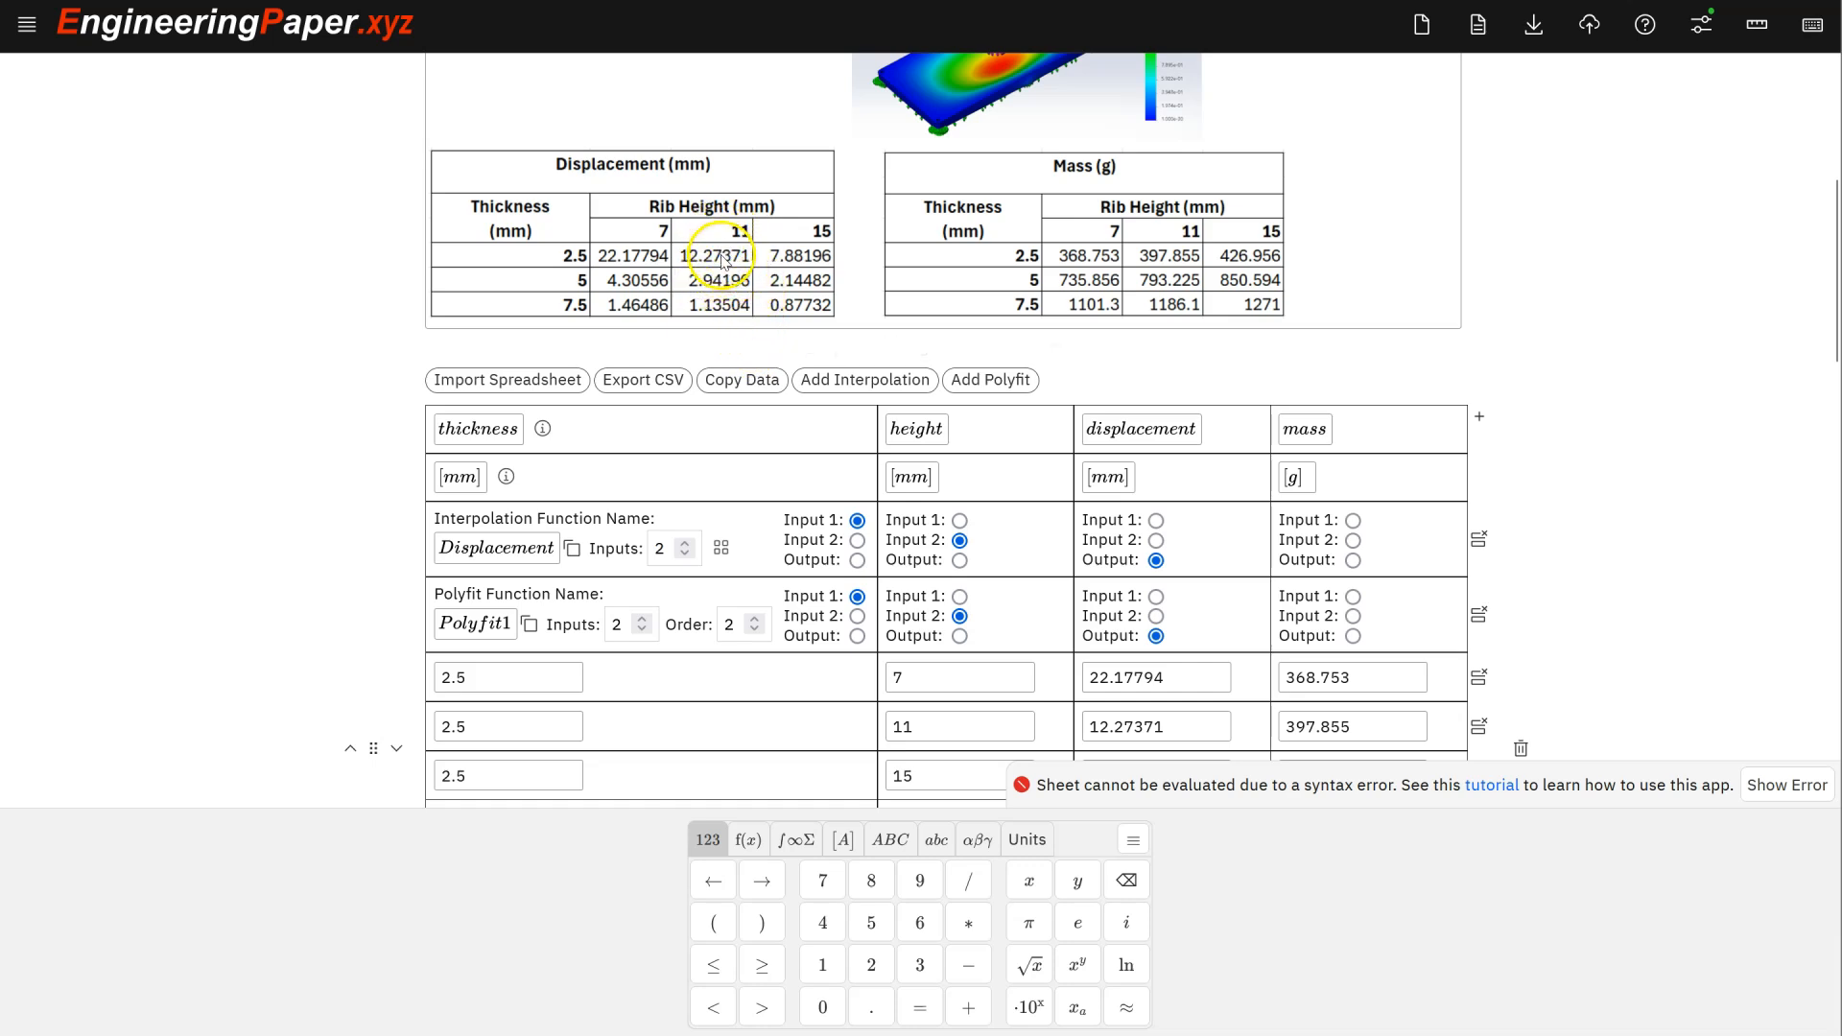
pyautogui.scroll(1, 722, 324)
pyautogui.scroll(-1, 687, 325)
pyautogui.scroll(-1, 687, 325)
pyautogui.scroll(-3, 687, 324)
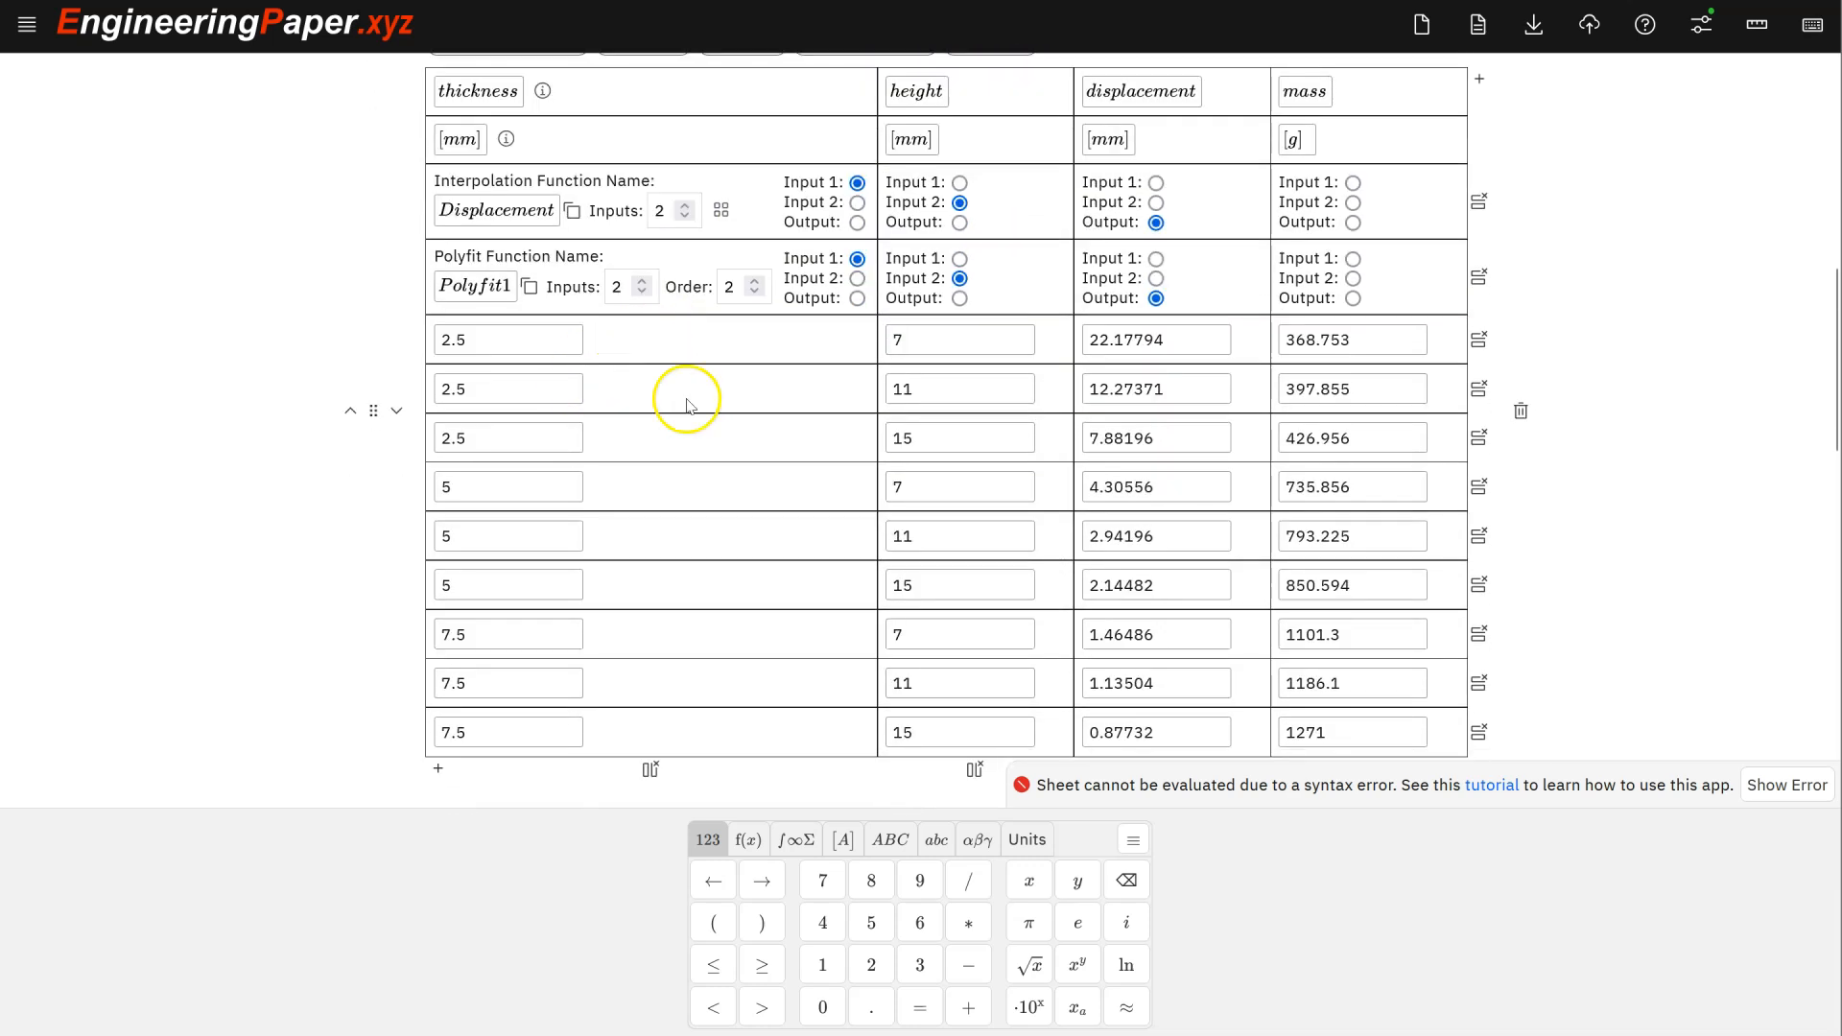
pyautogui.click(1119, 394)
pyautogui.doubleClick(1119, 393)
pyautogui.hotkey('ctrl', 'c')
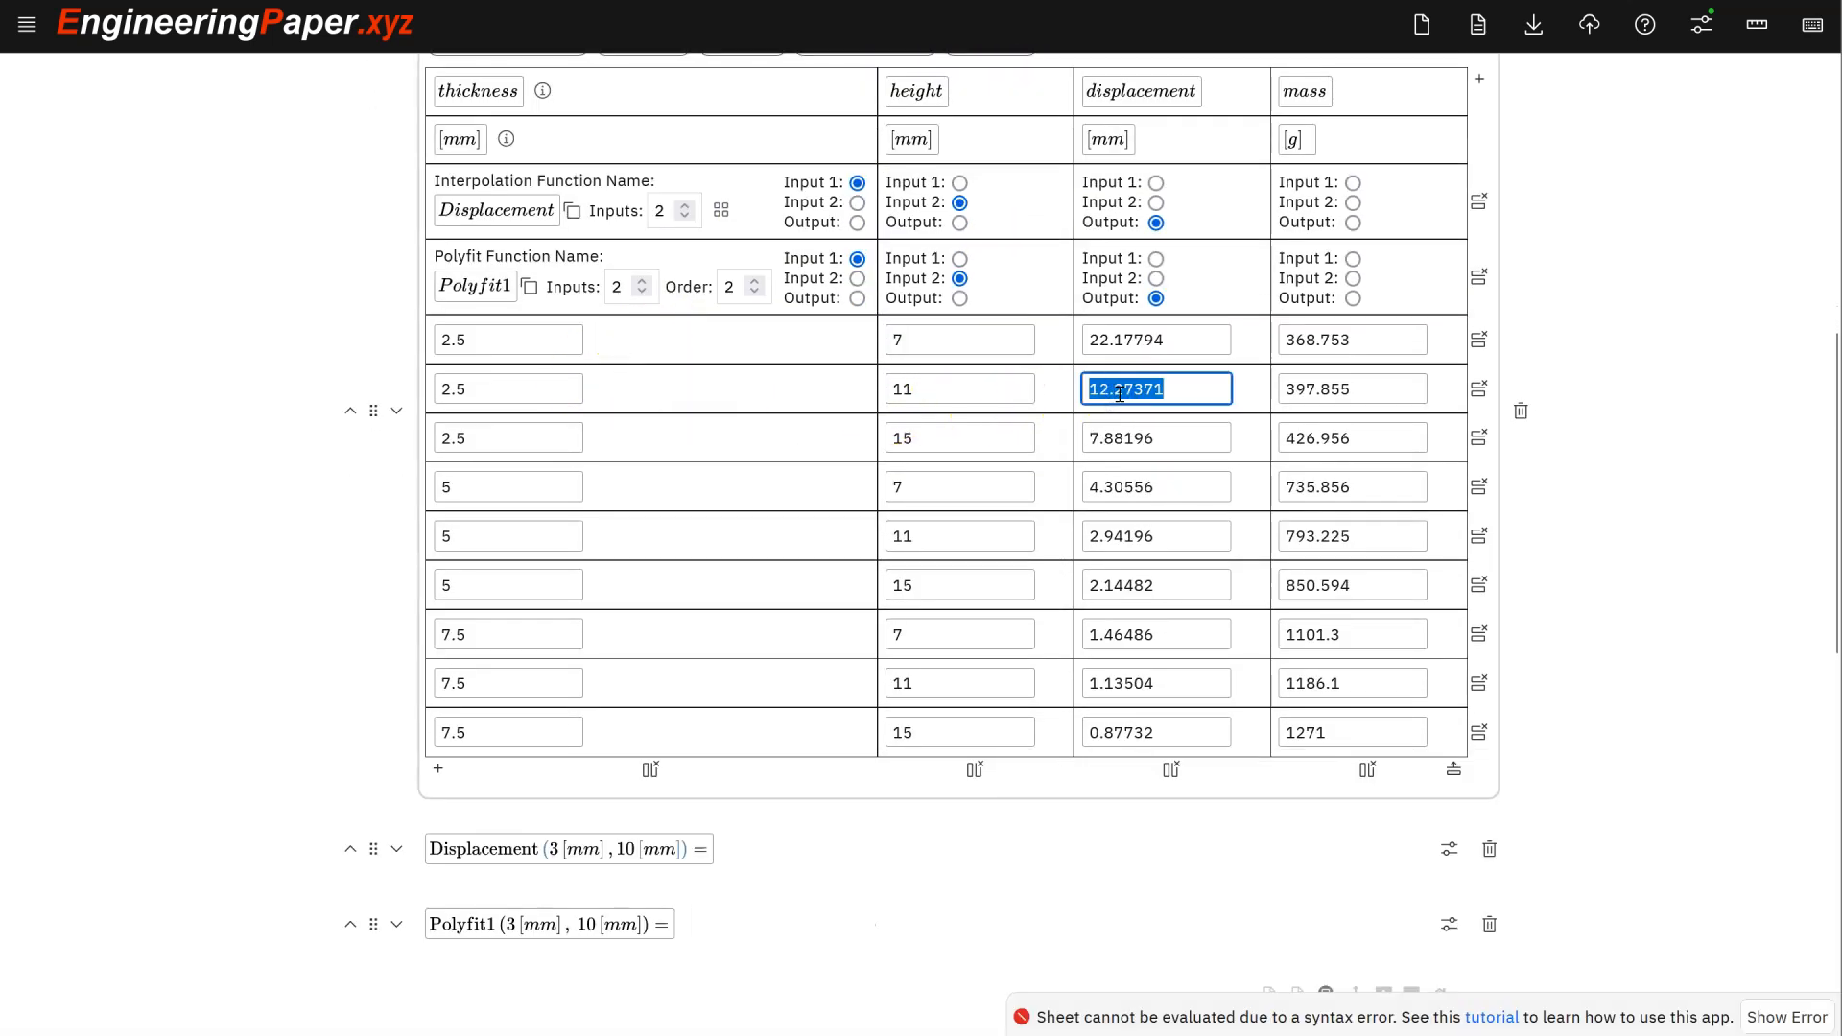
pyautogui.scroll(-12, 690, 678)
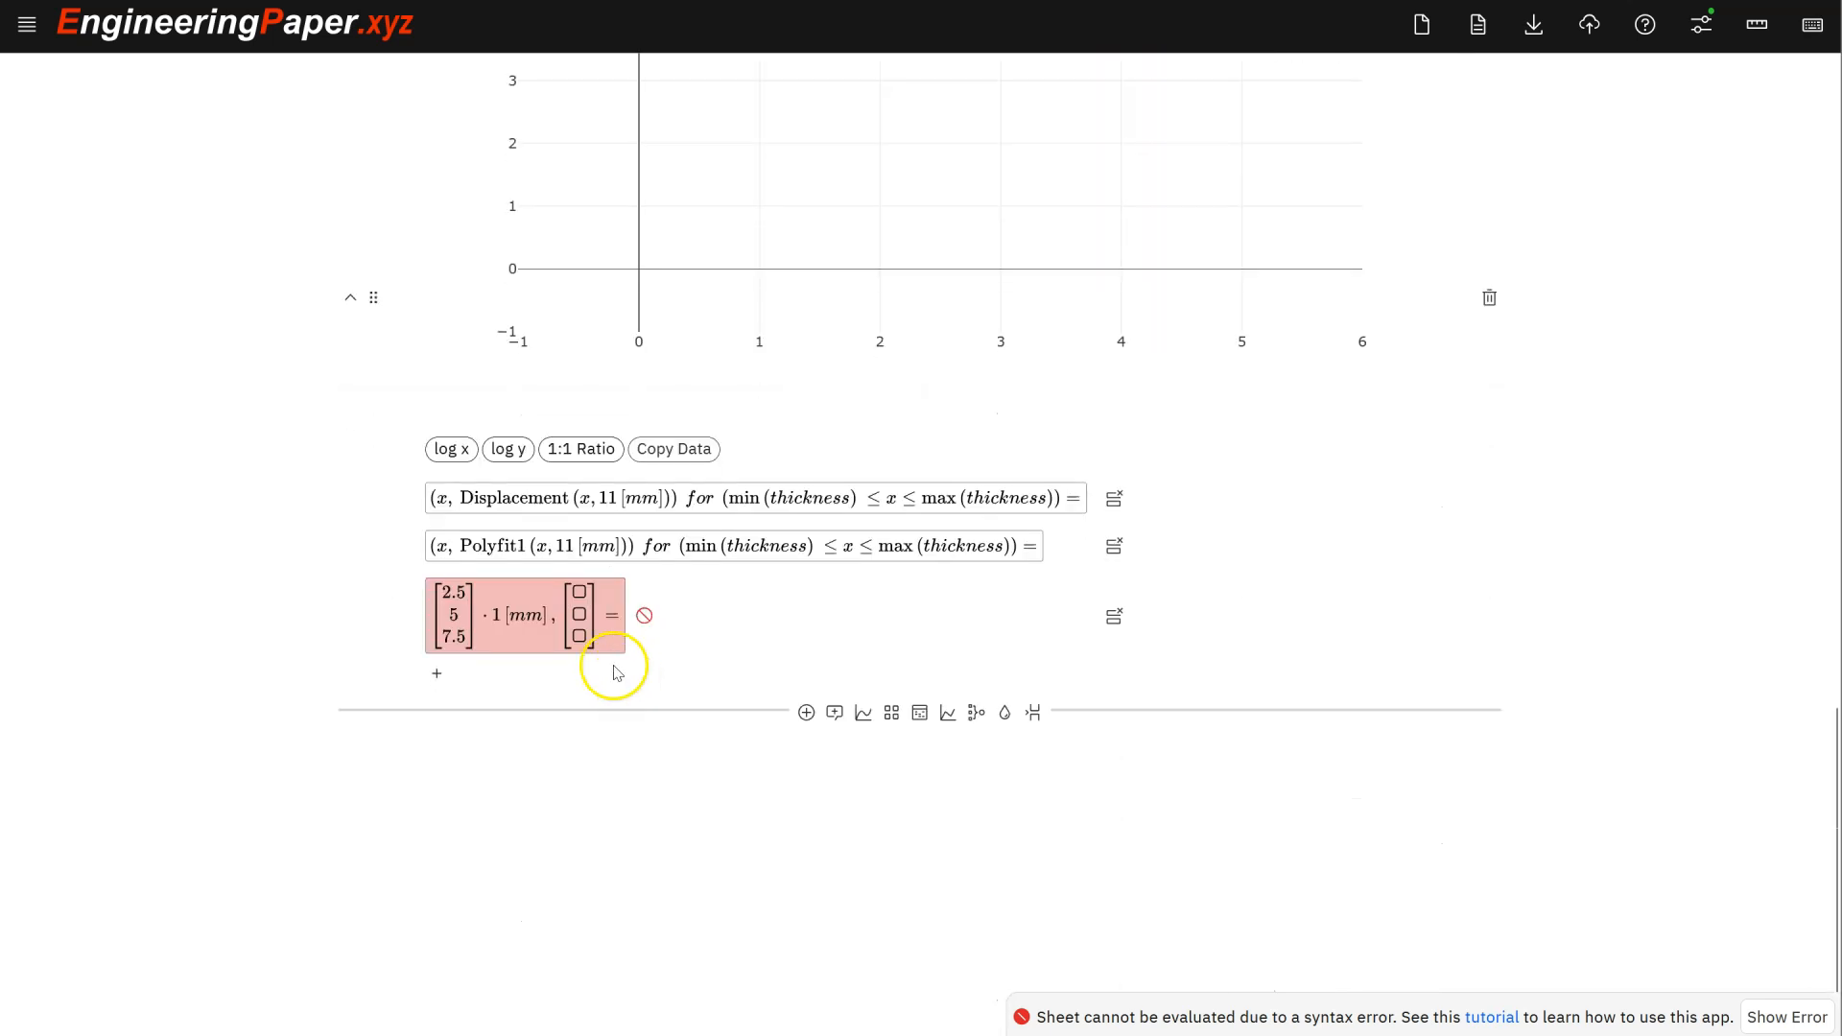
pyautogui.click(579, 592)
pyautogui.hotkey('ctrl', 'v')
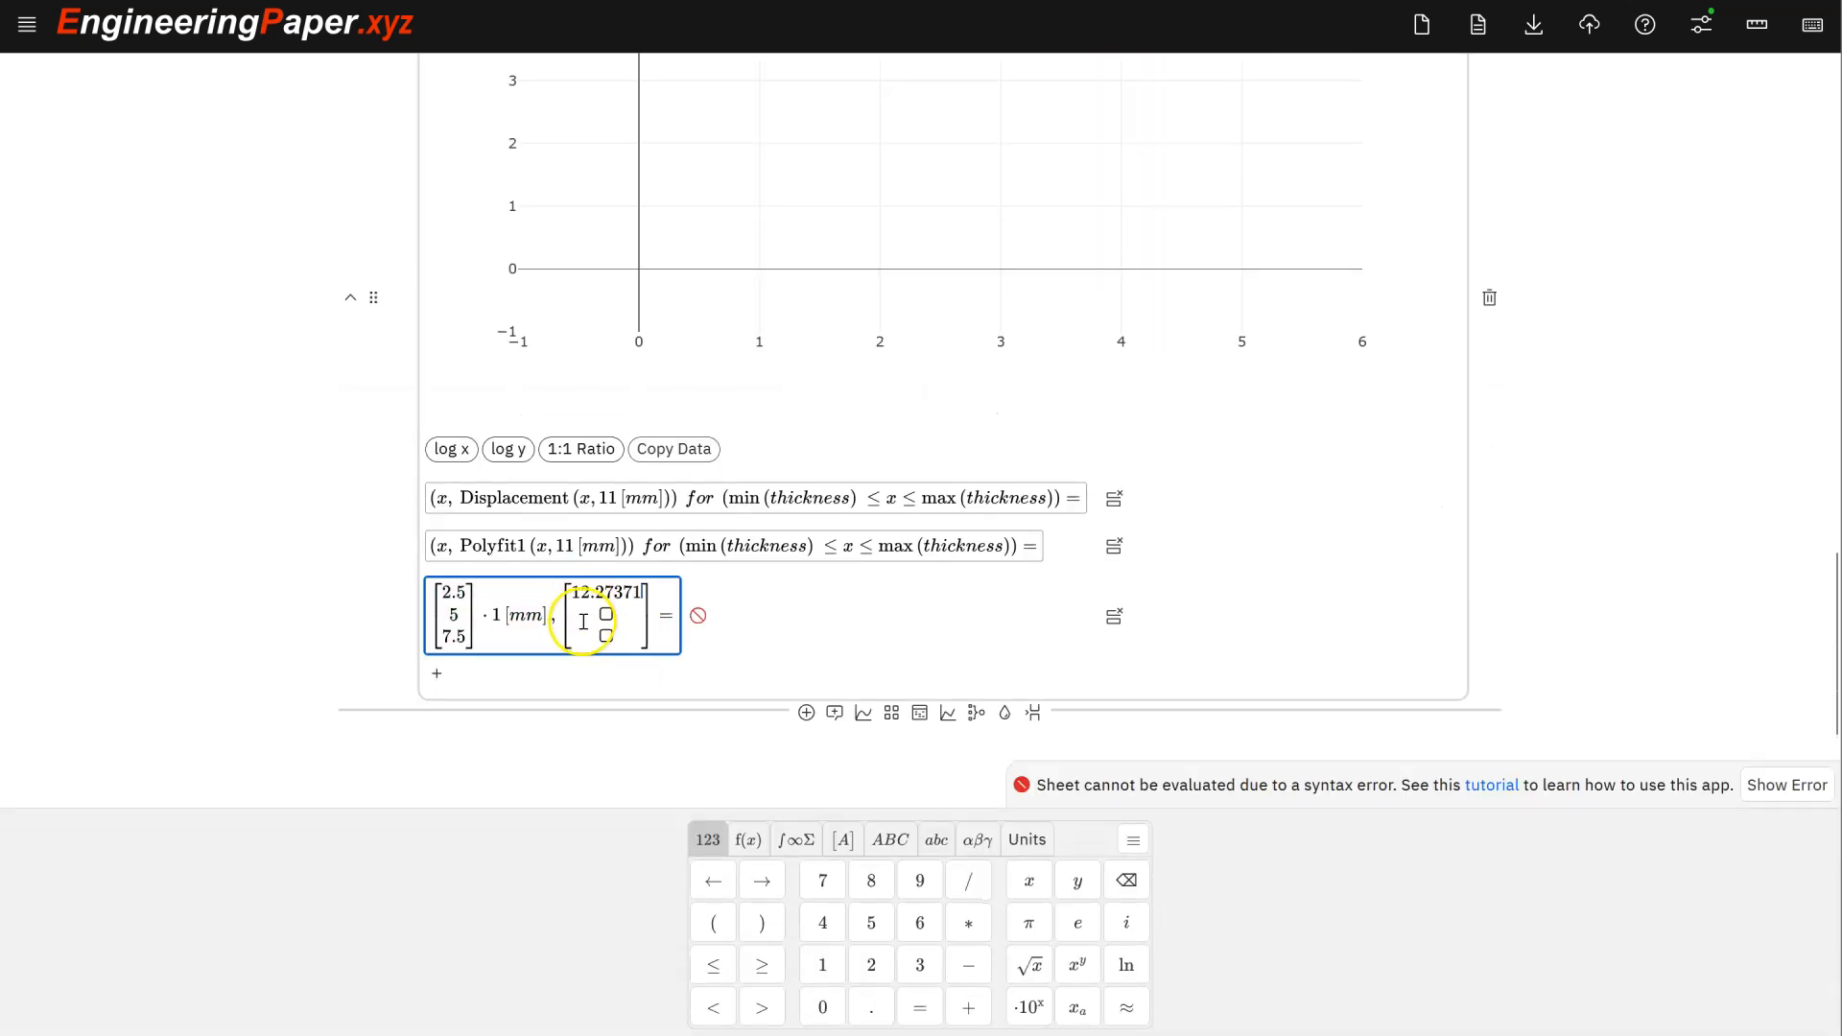
# - Fill in displacements 2.94196 and 1.13504 and append *1[mm] to the displacement column
pyautogui.scroll(8, 604, 609)
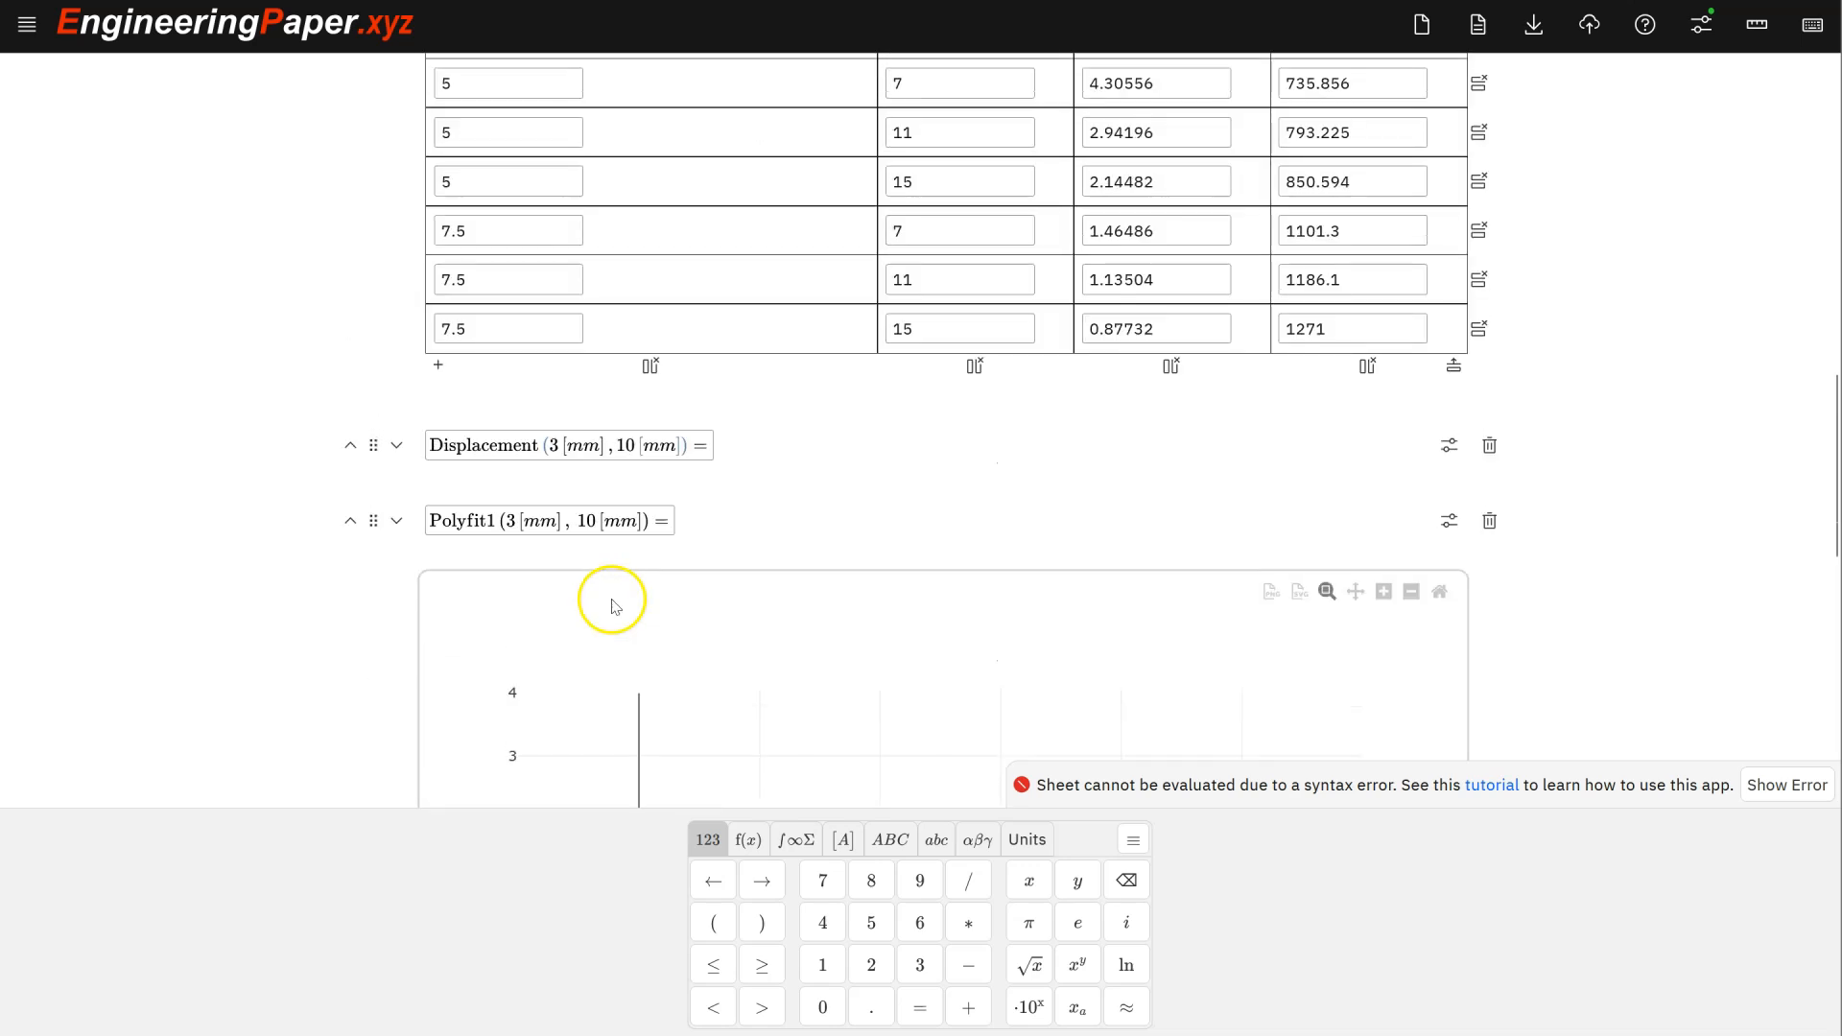
pyautogui.scroll(4, 612, 604)
pyautogui.click(1106, 470)
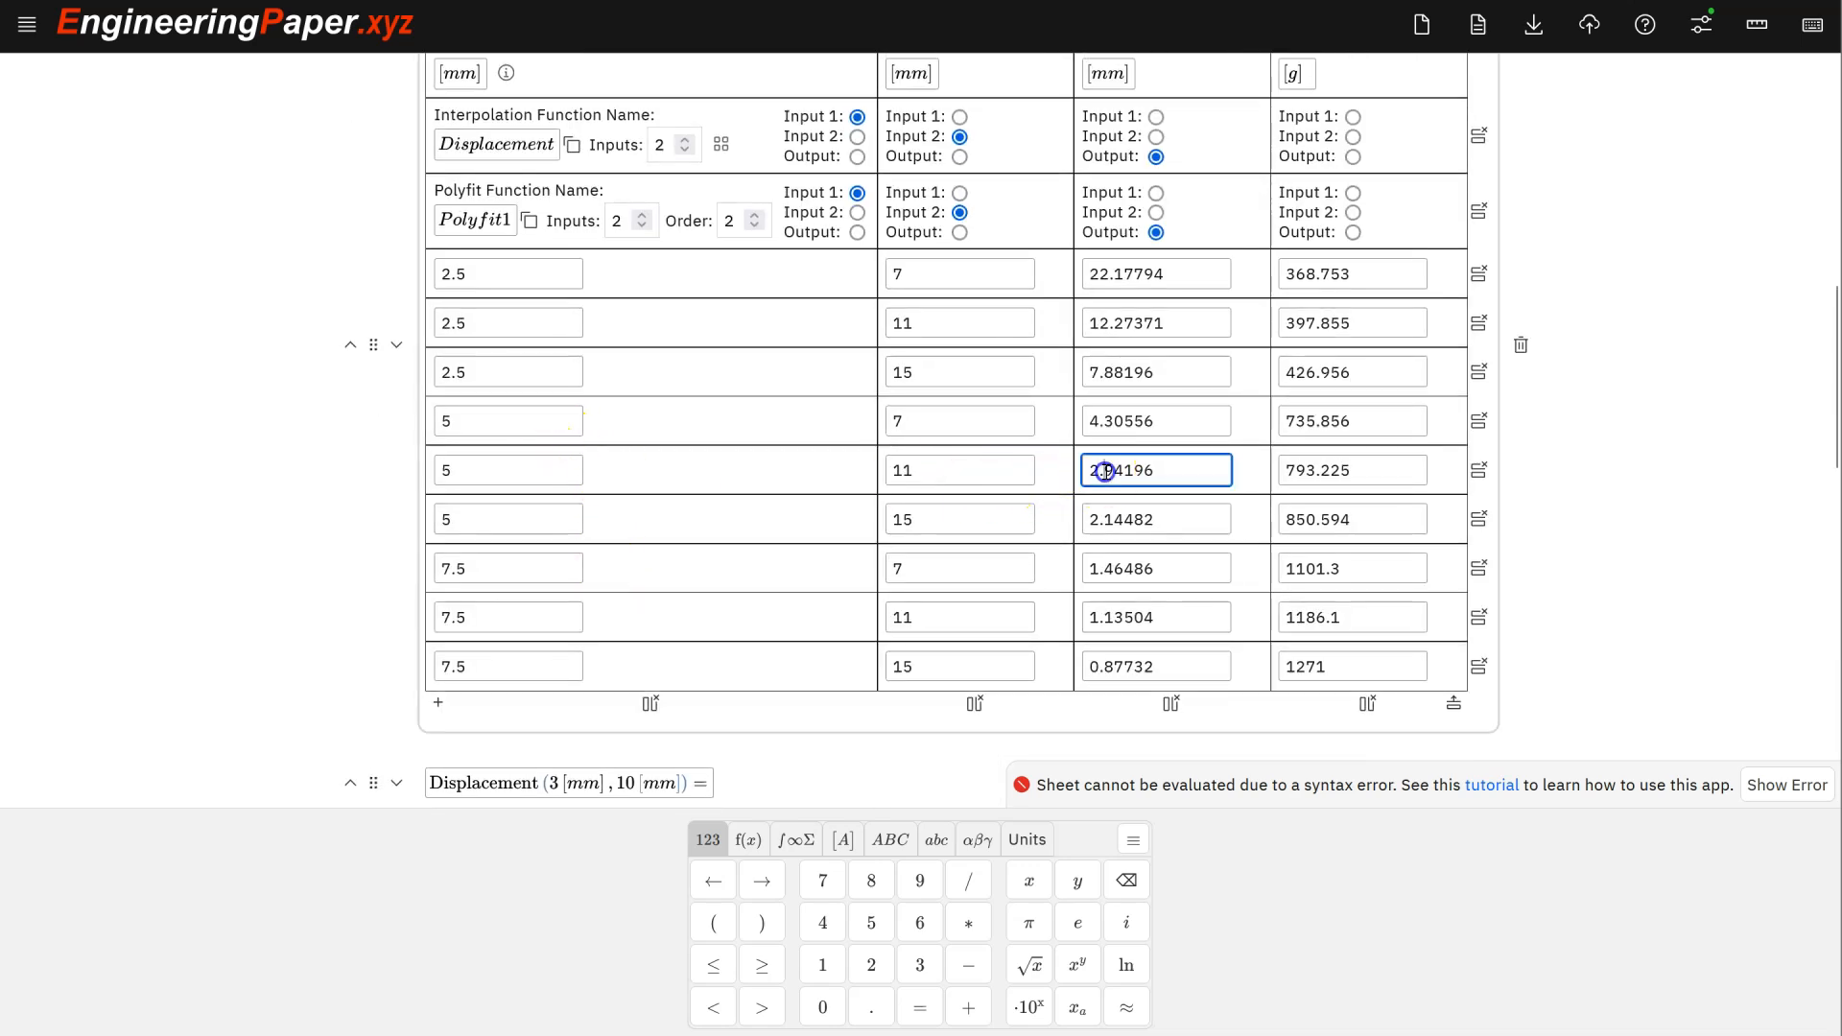
pyautogui.doubleClick(1105, 470)
pyautogui.scroll(-13, 1098, 477)
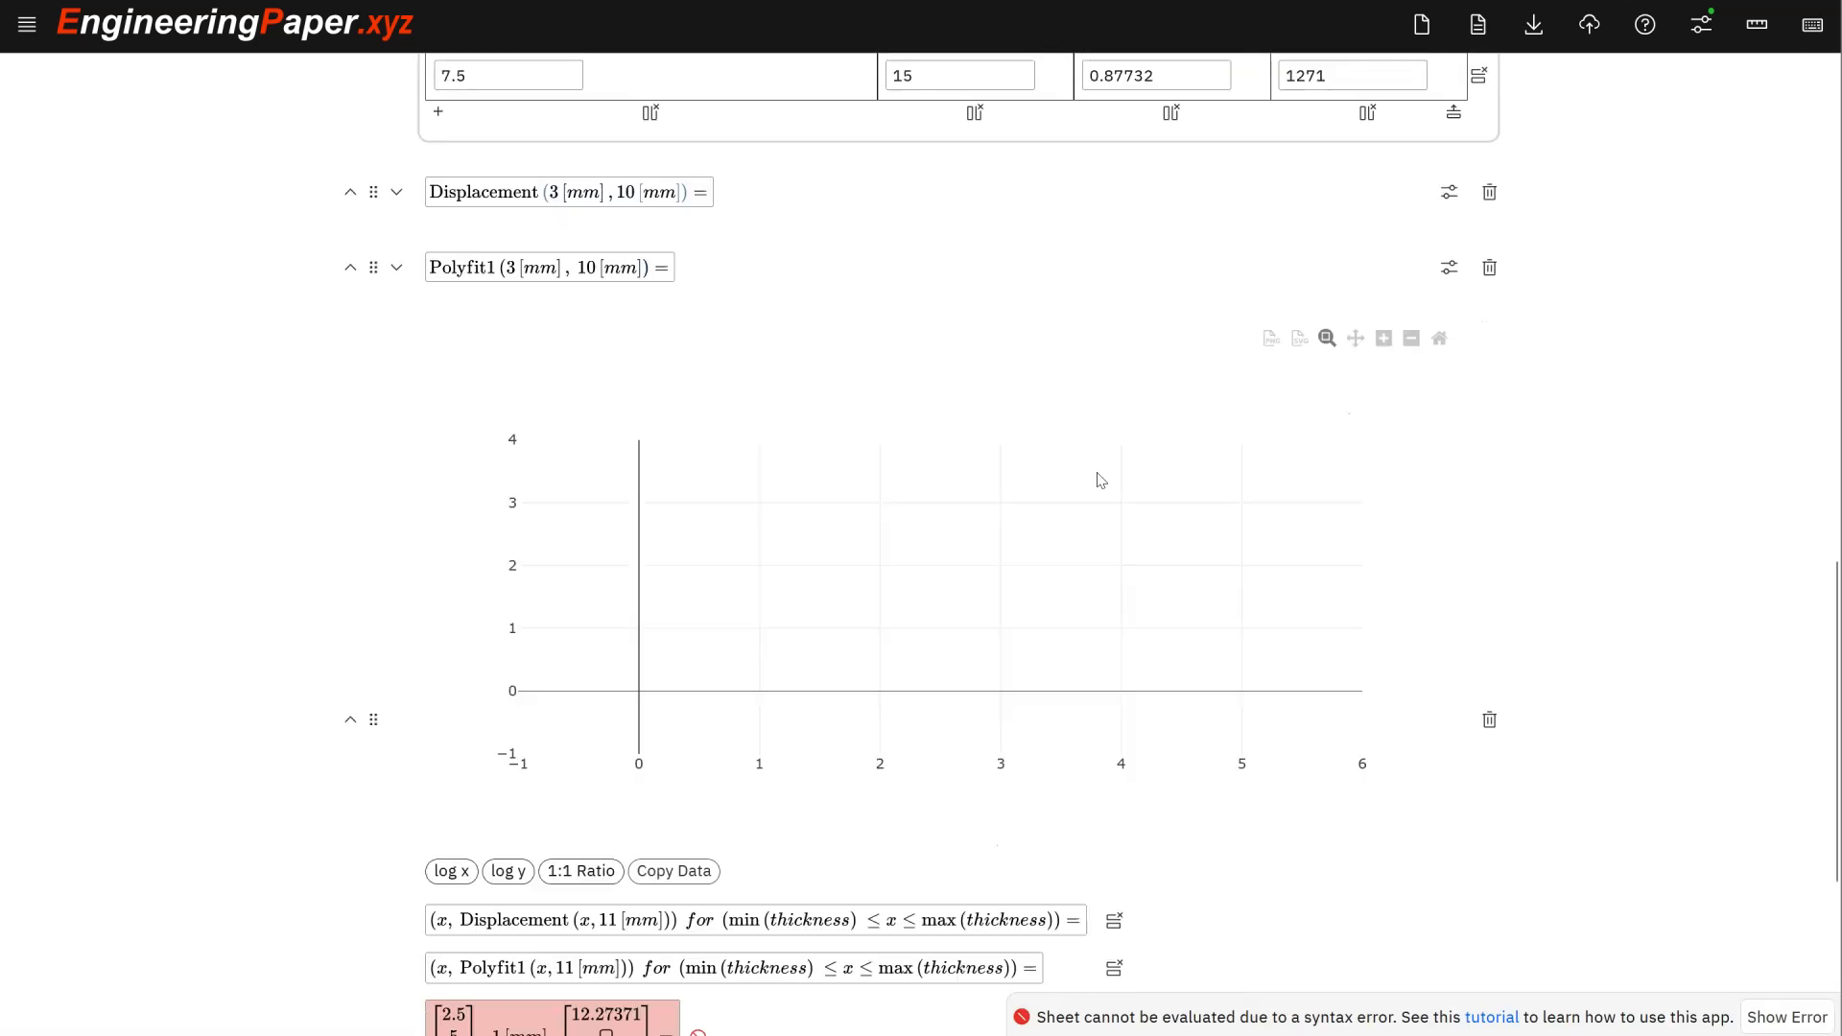
pyautogui.click(610, 614)
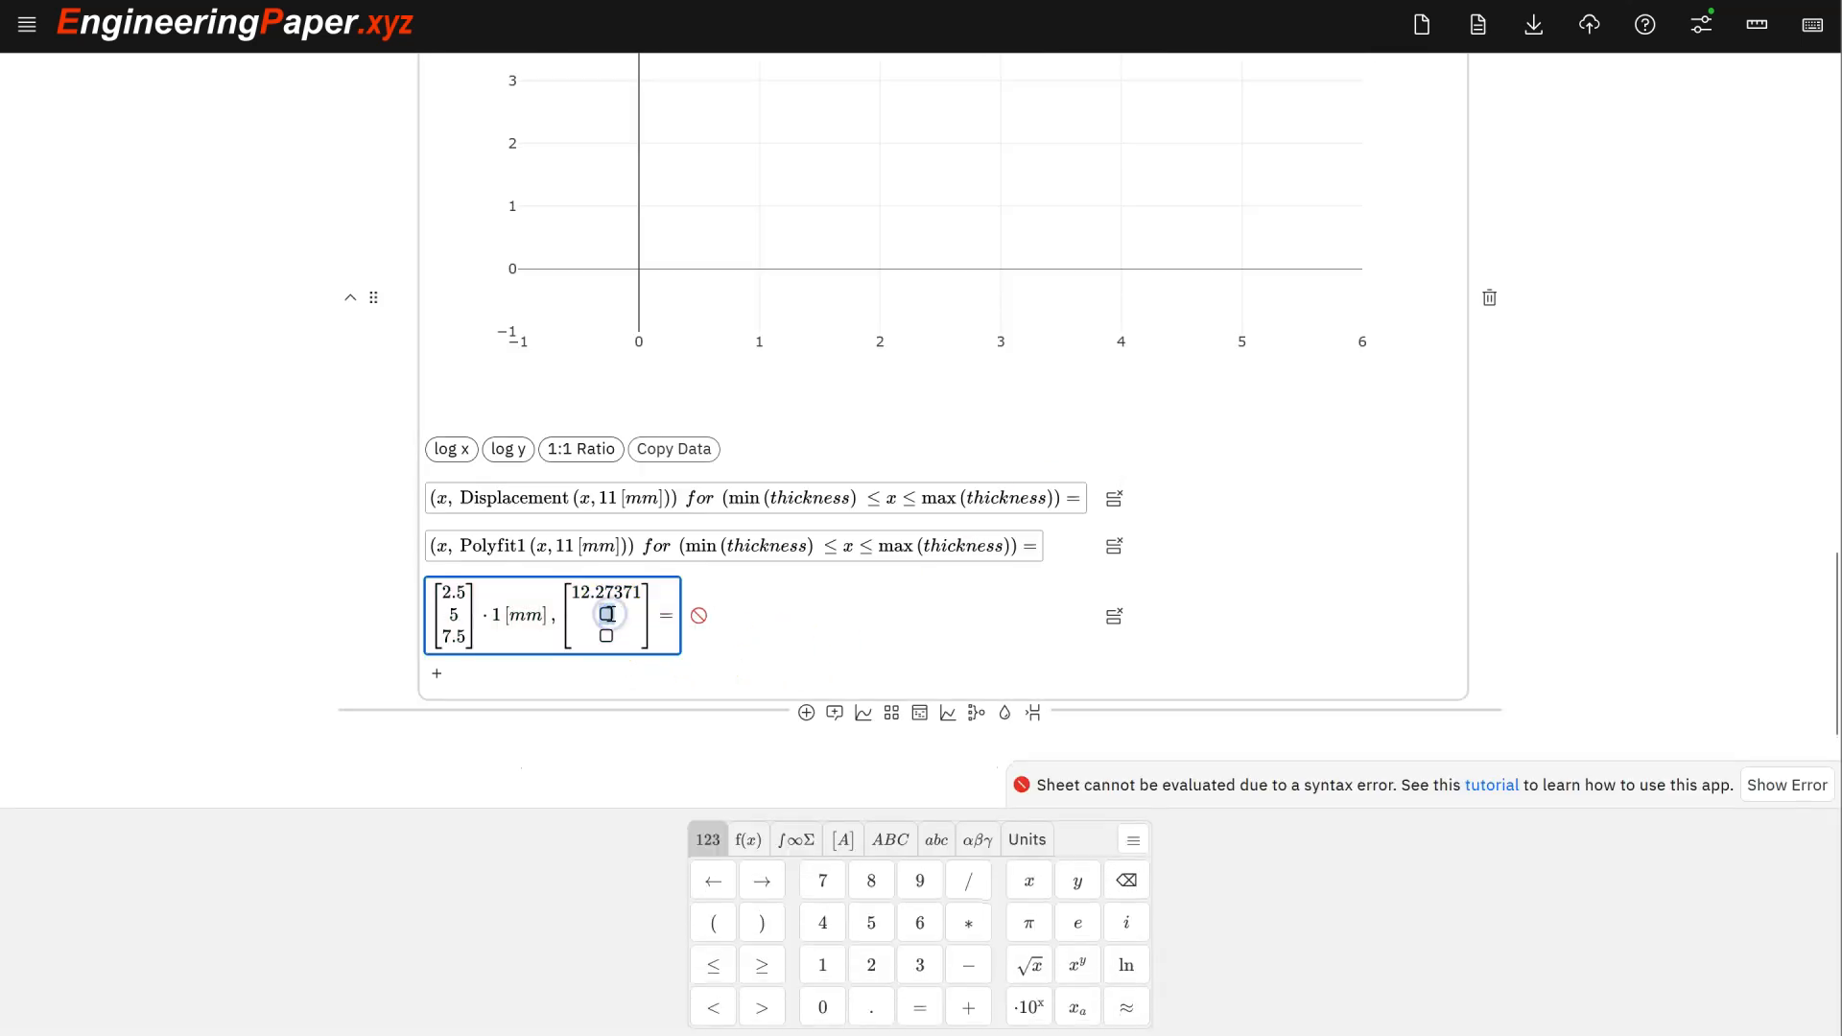
pyautogui.scroll(10, 610, 614)
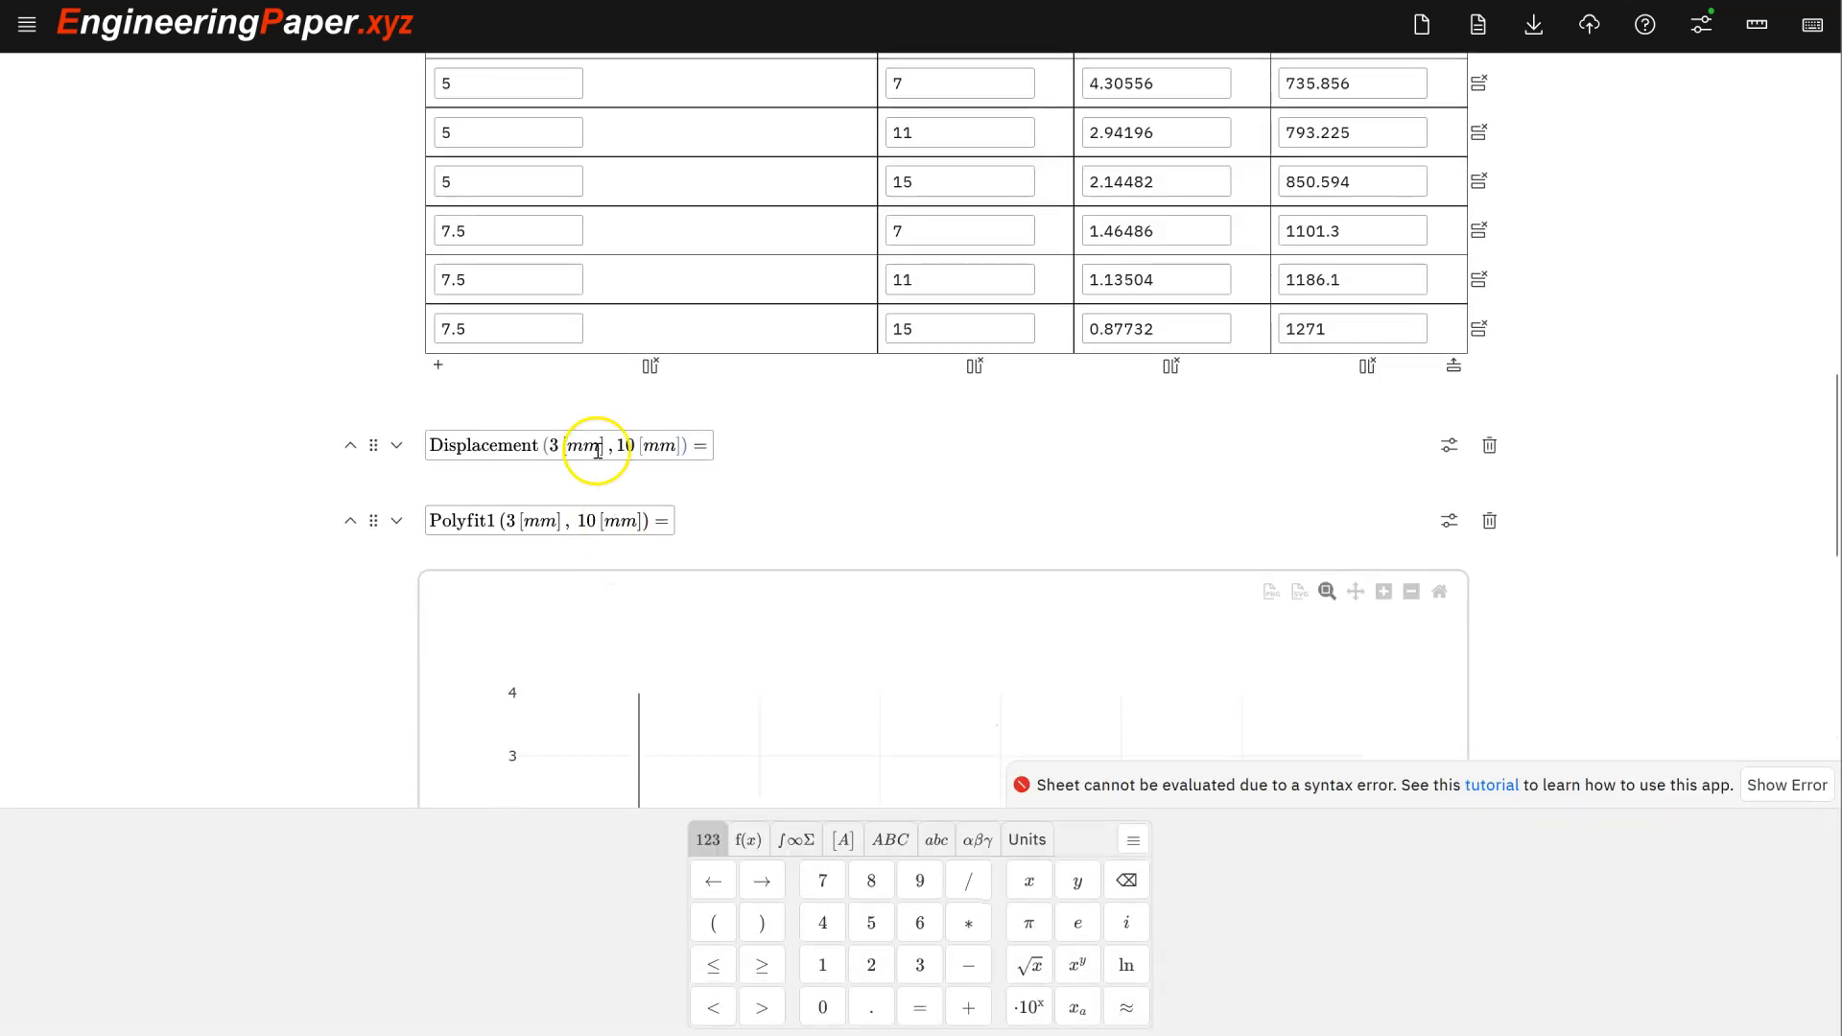
pyautogui.click(1101, 281)
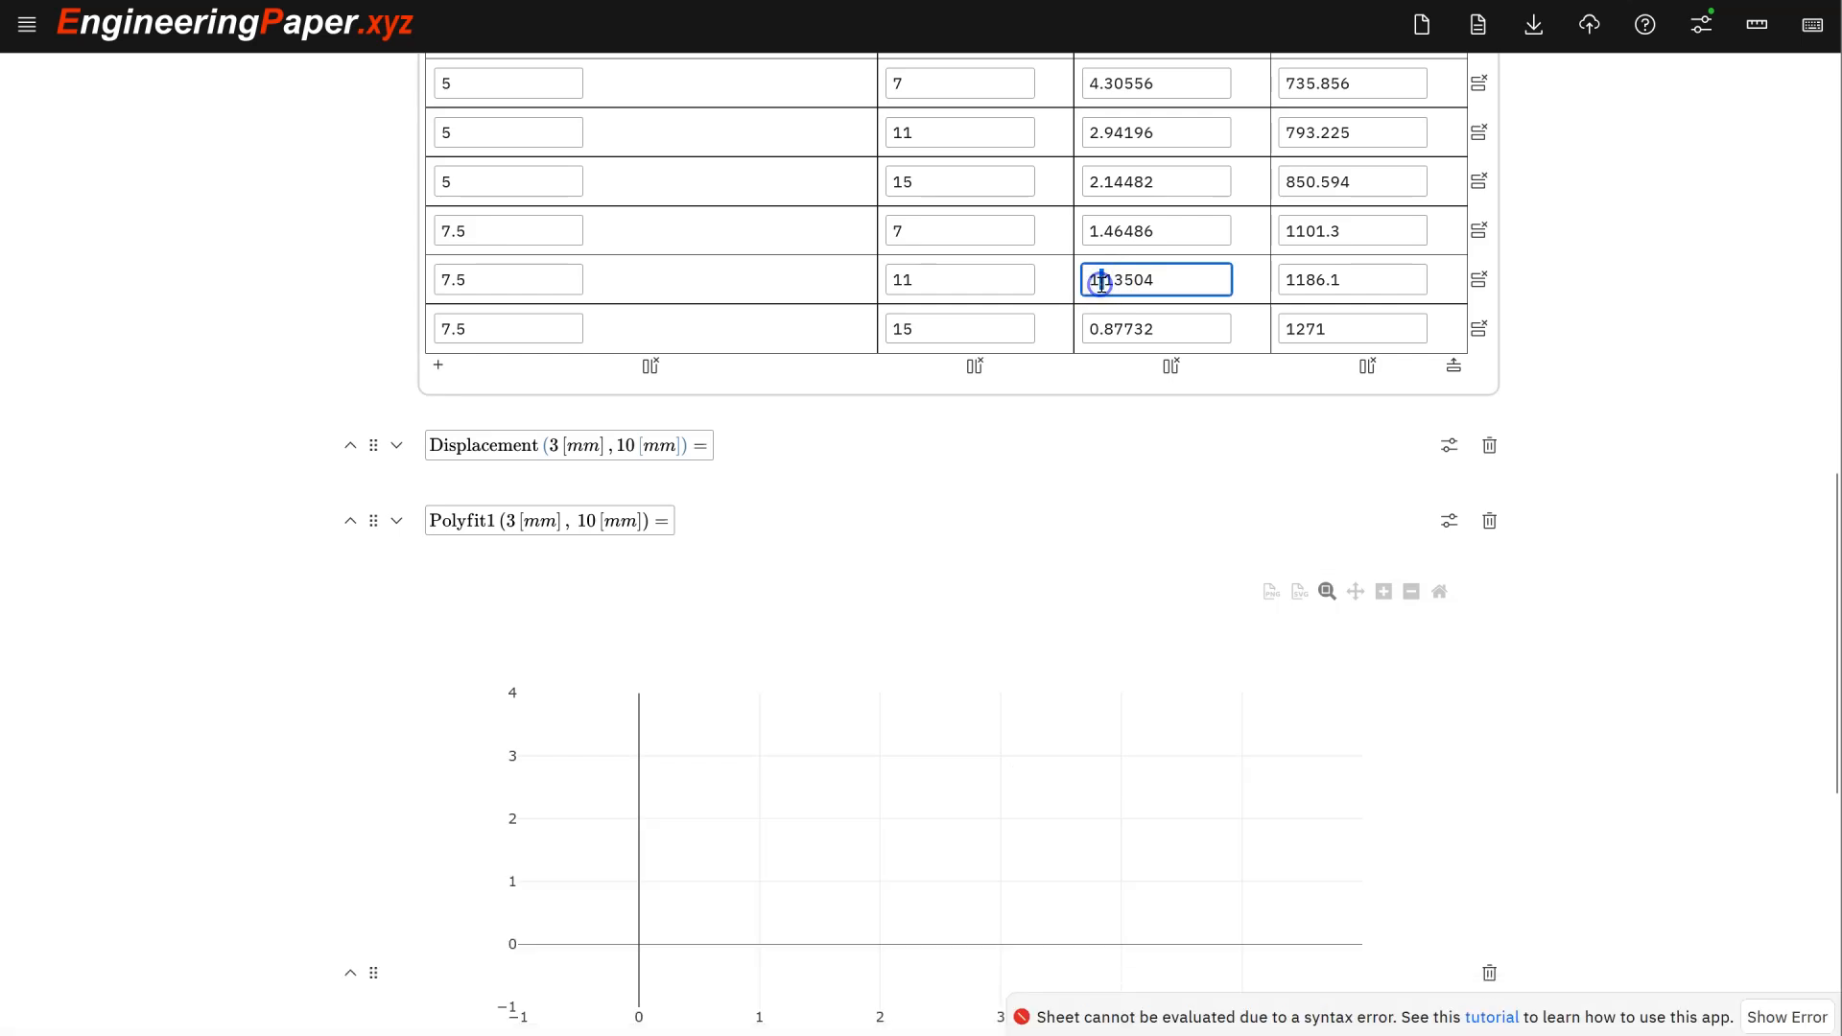
pyautogui.scroll(-7, 1100, 285)
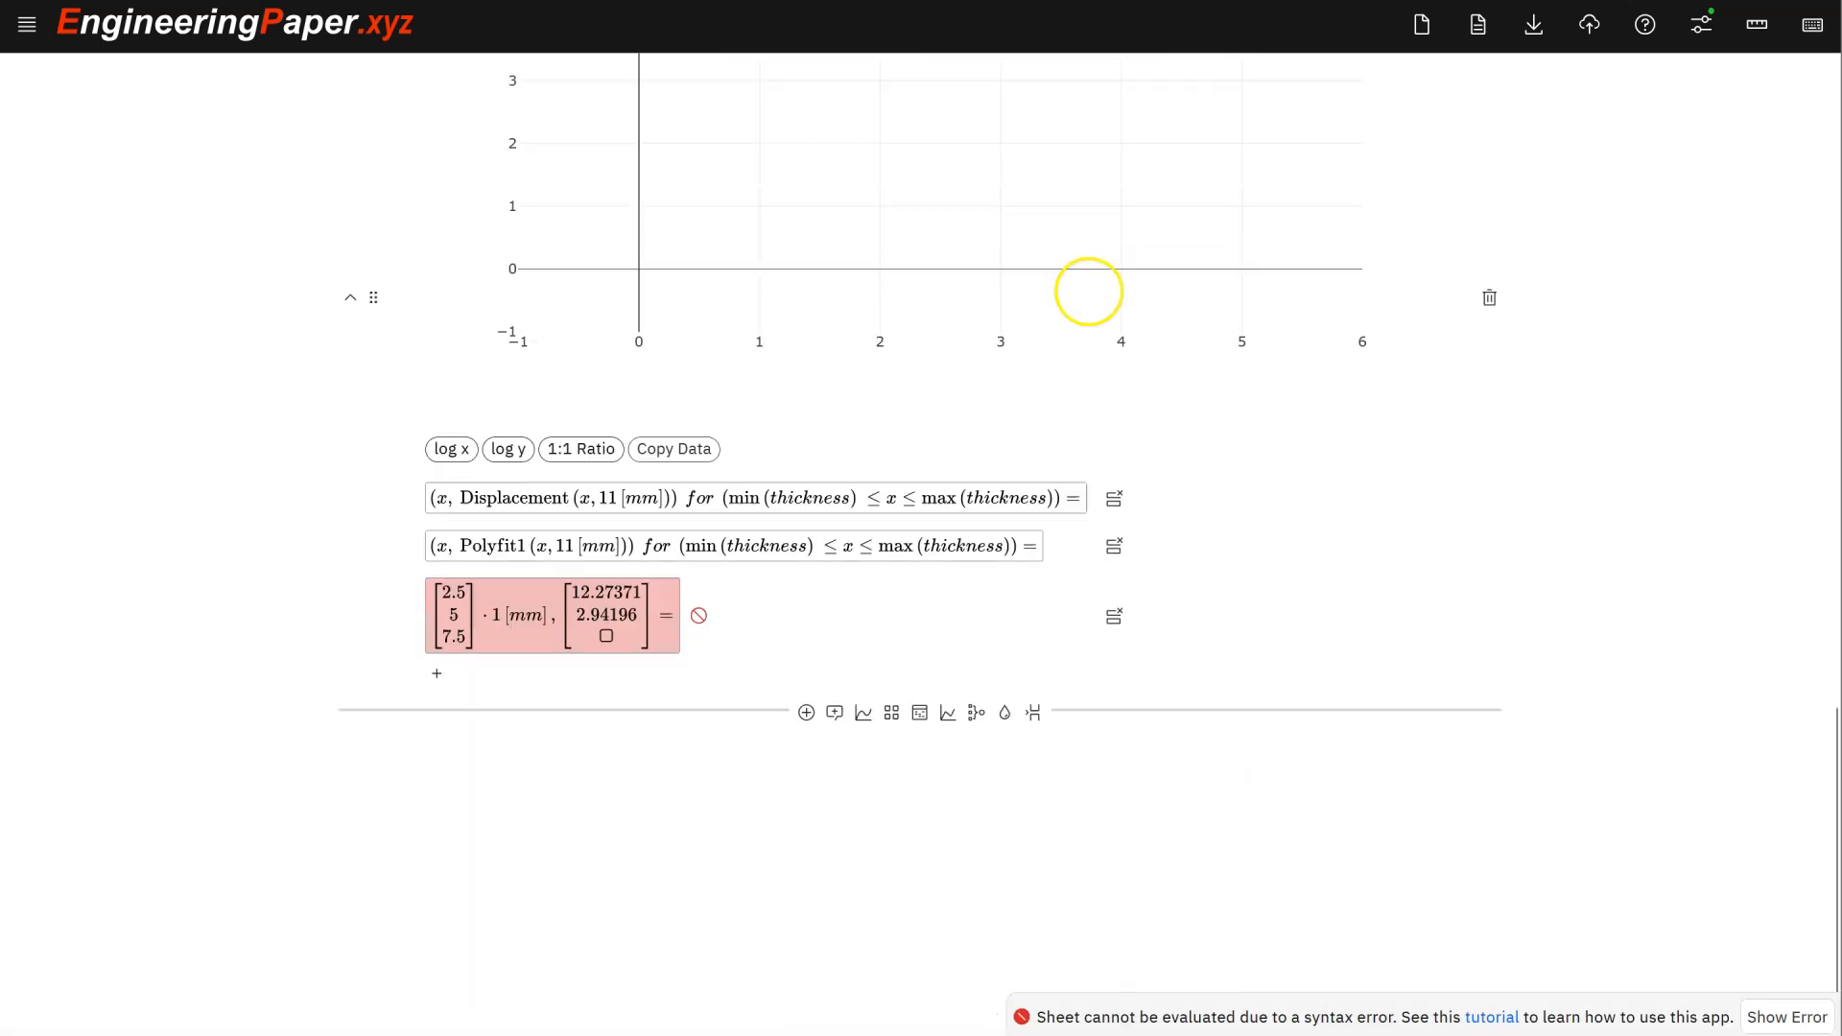
pyautogui.click(604, 637)
pyautogui.write('1.13504')
pyautogui.click(656, 621)
pyautogui.write('*1[')
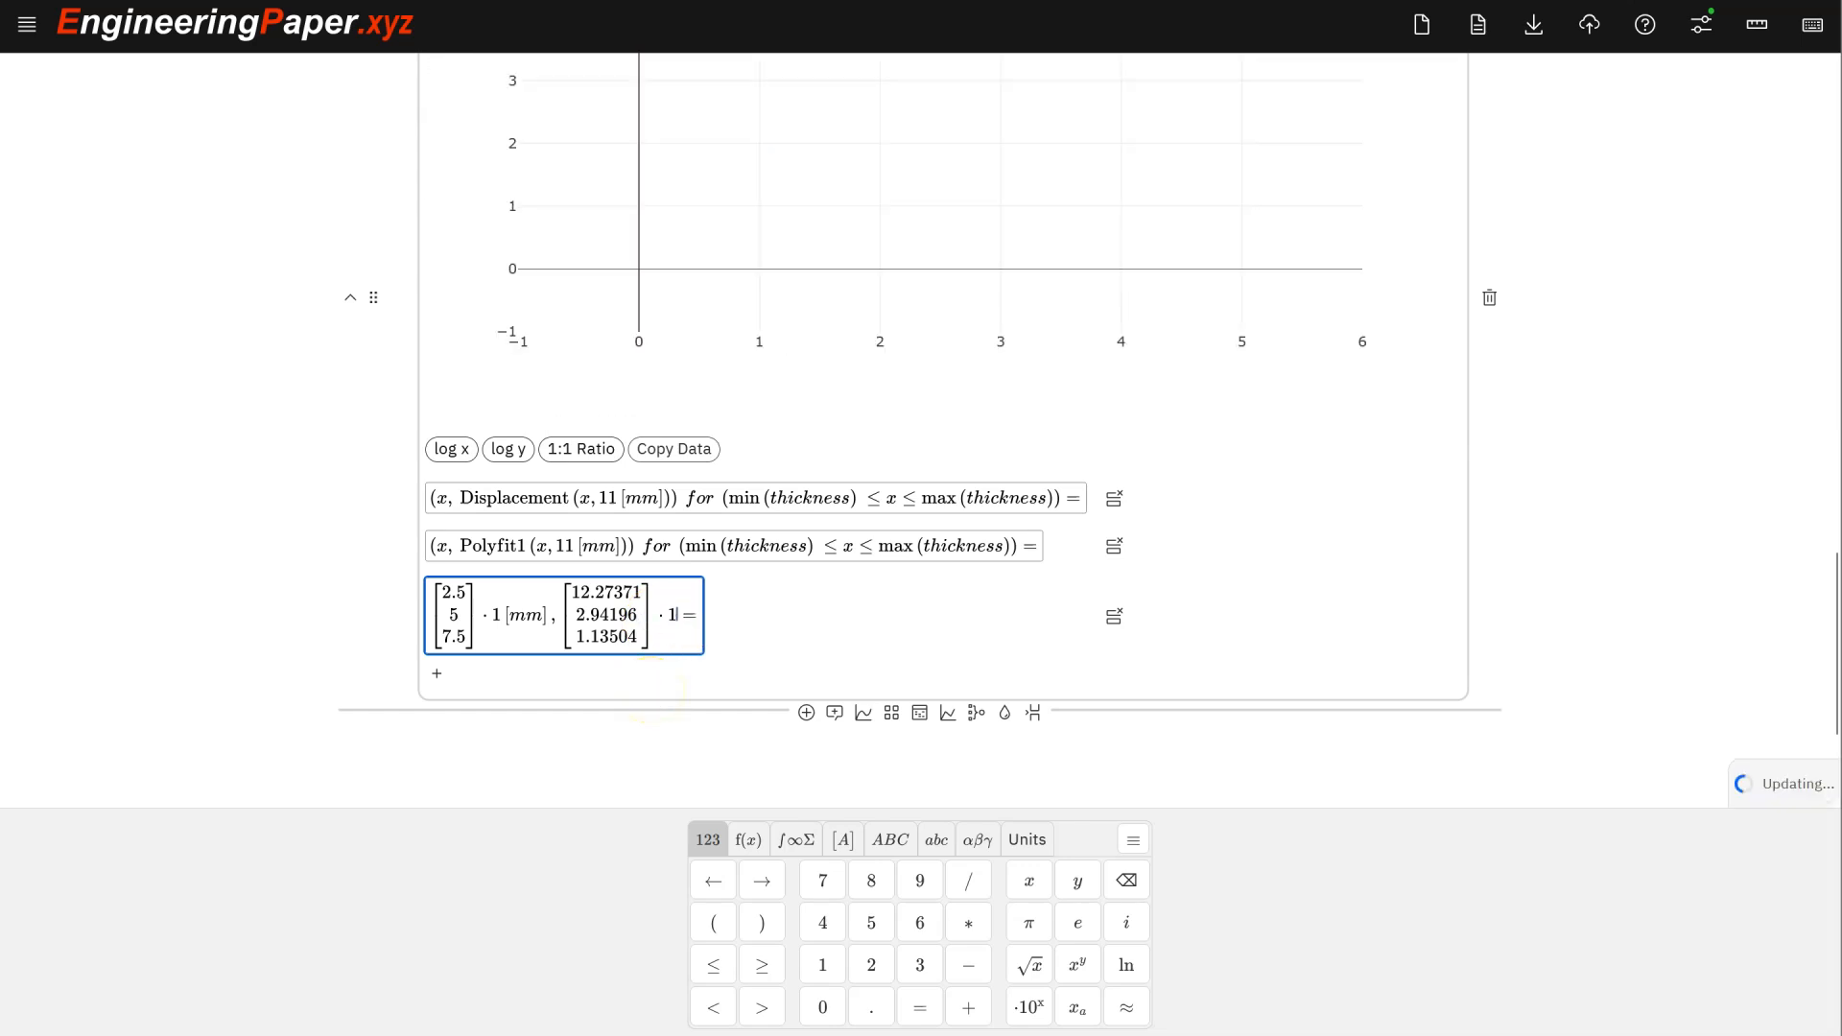
pyautogui.write(',')
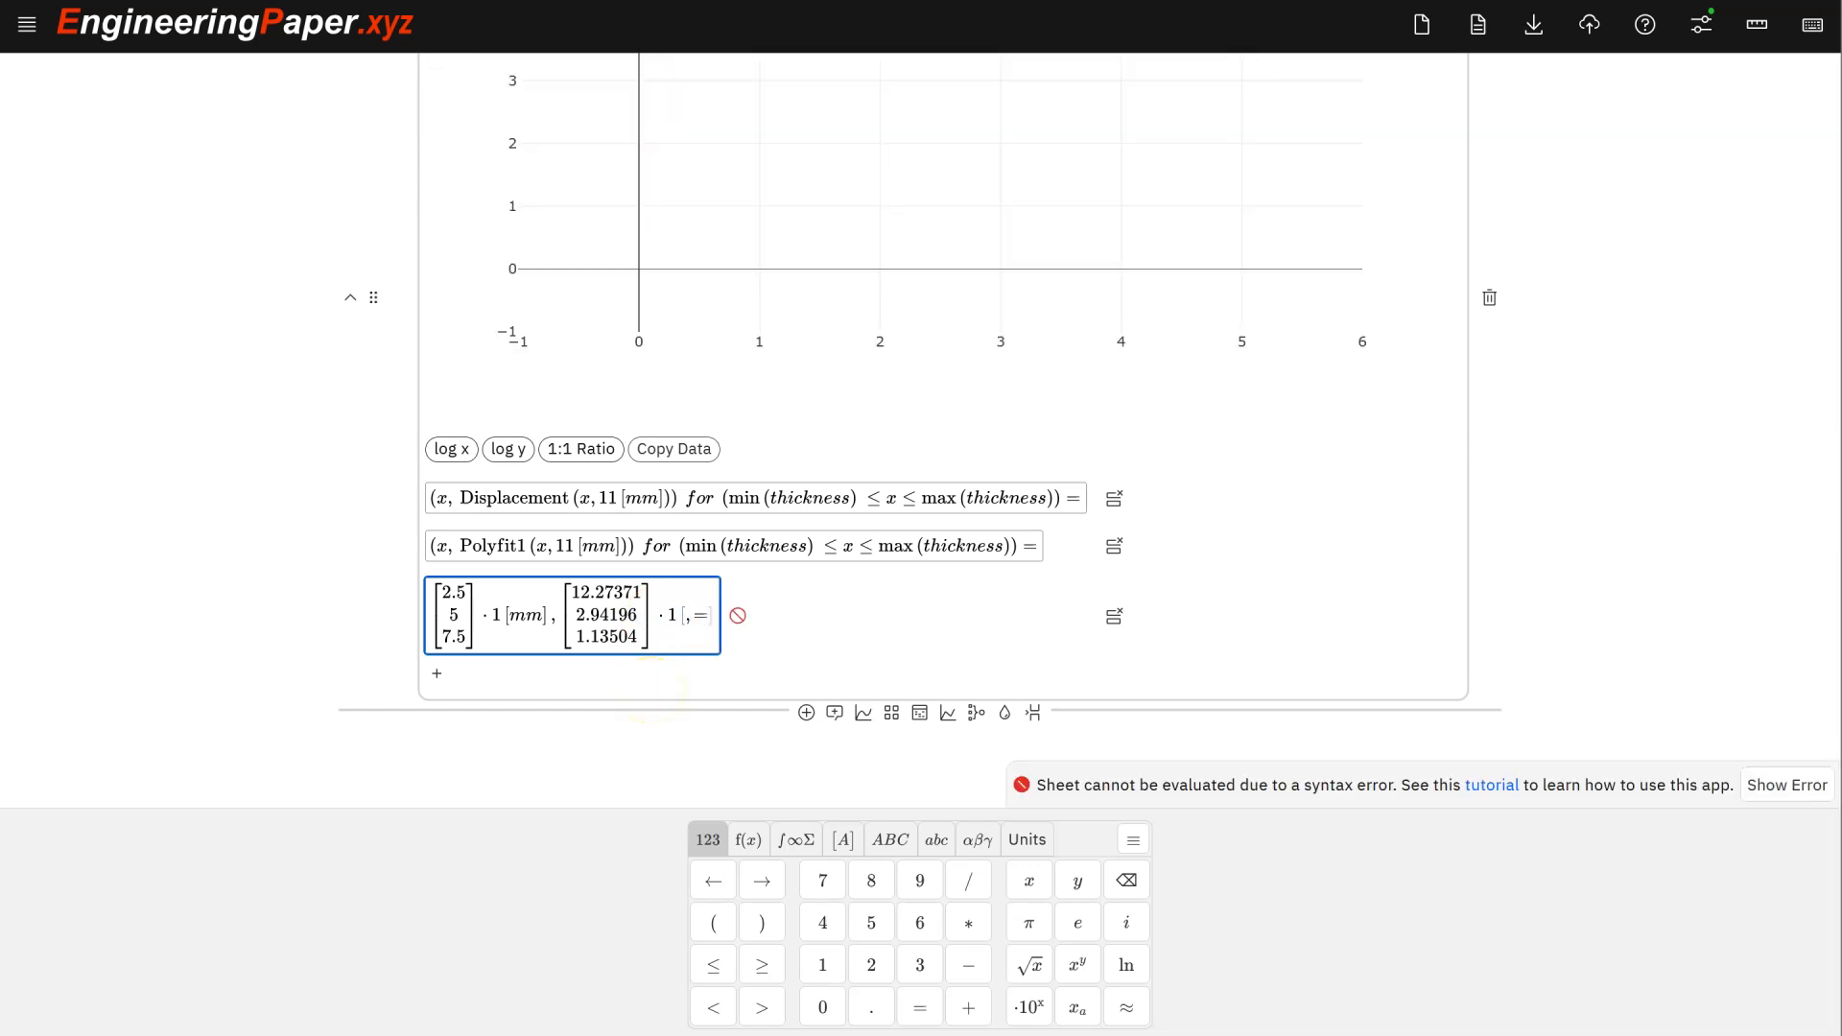
pyautogui.write('mm')
pyautogui.click(766, 656)
pyautogui.scroll(3, 1119, 391)
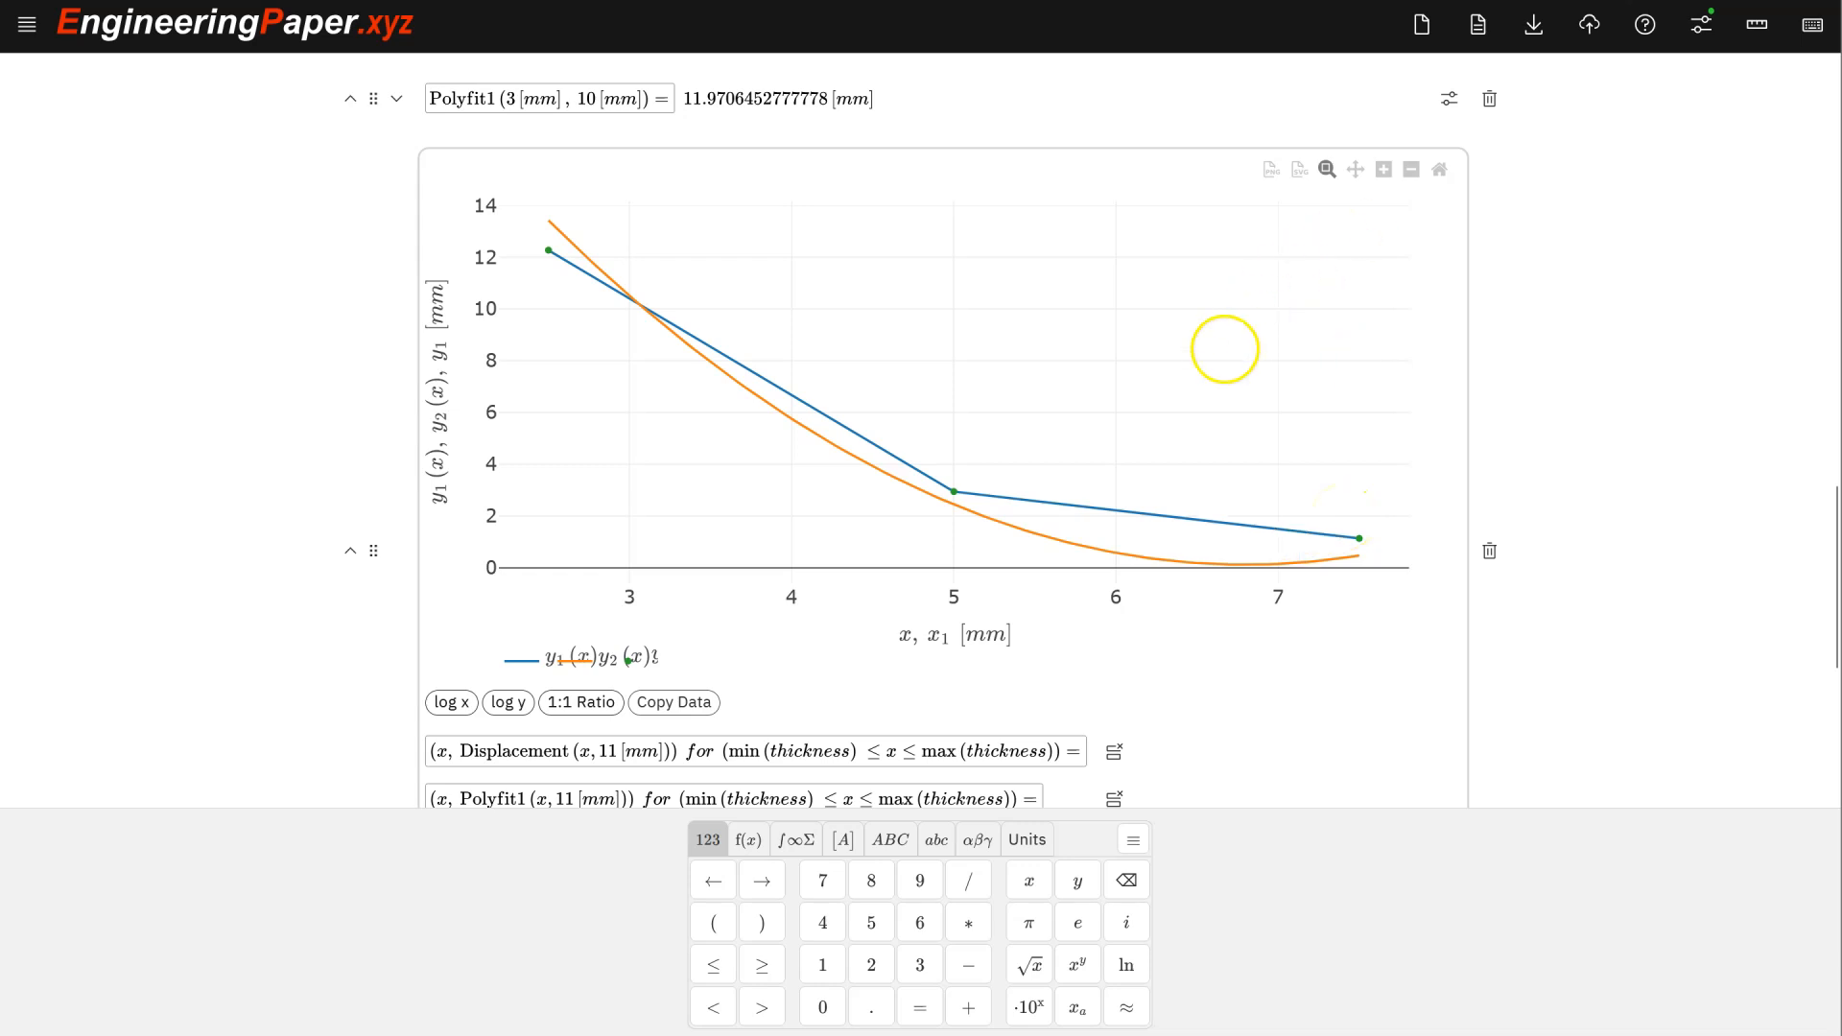
pyautogui.scroll(-1, 1258, 481)
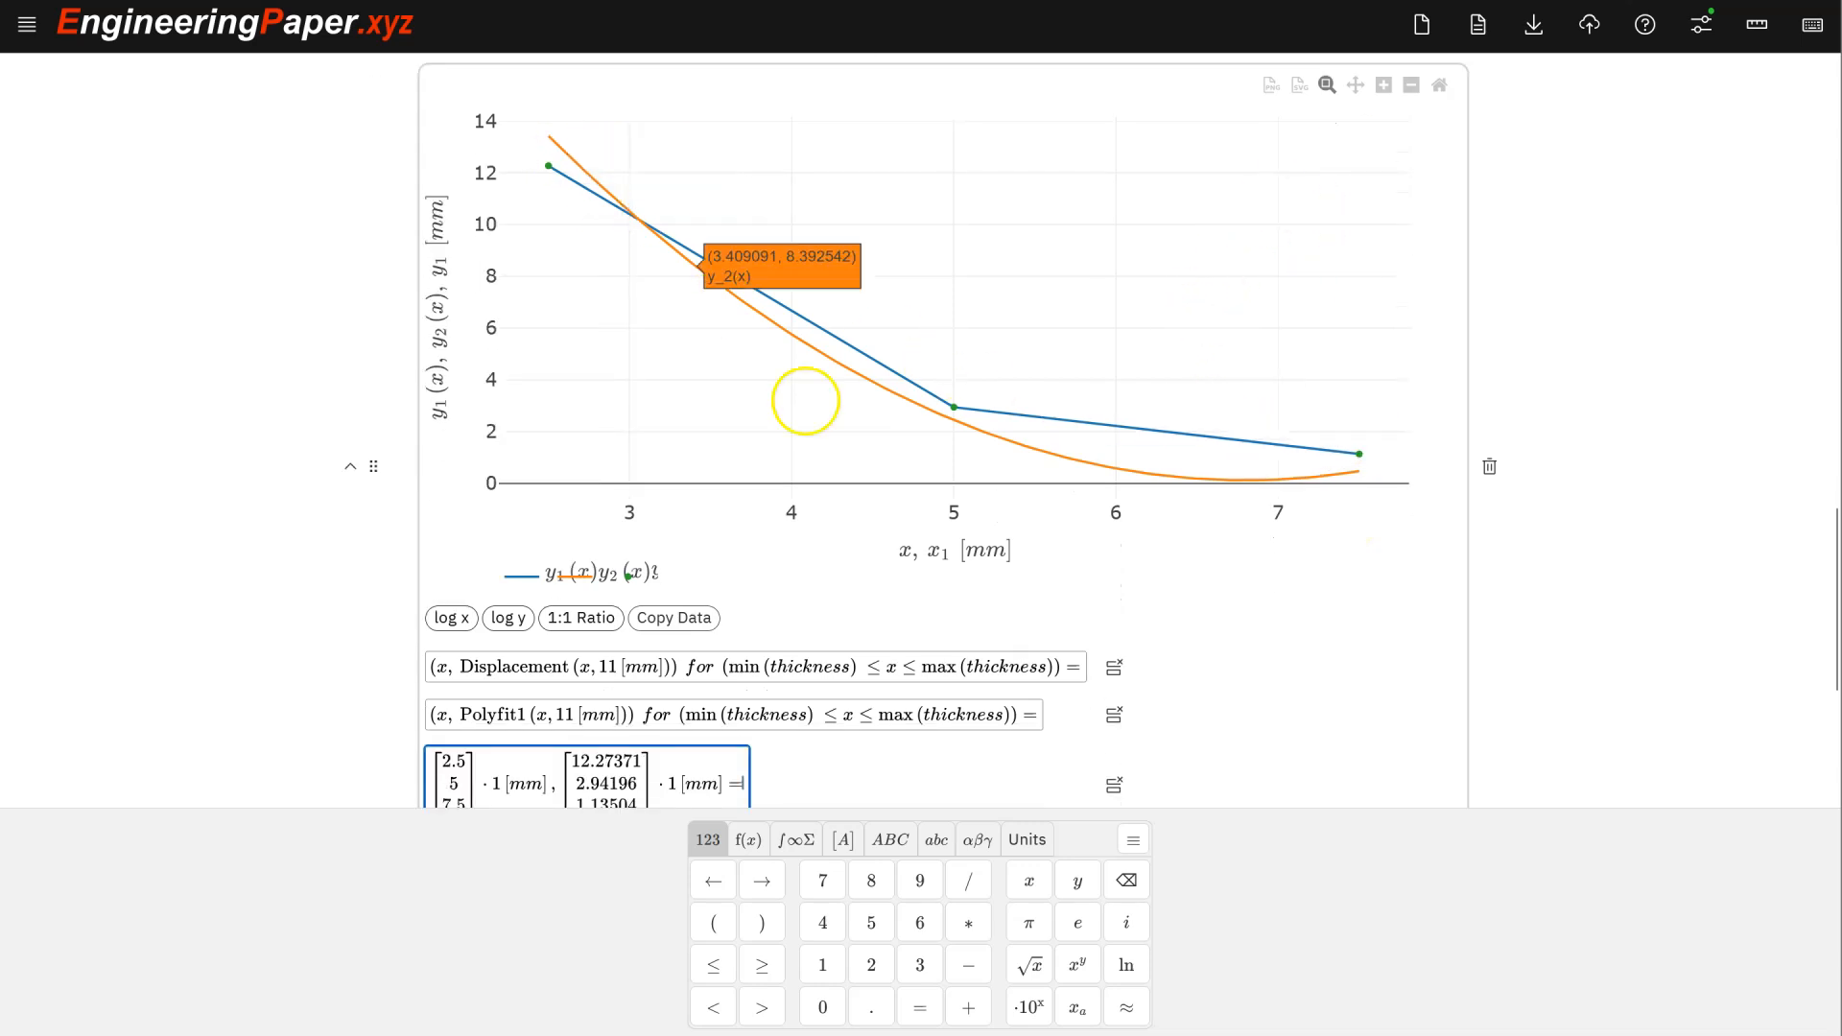
pyautogui.scroll(-1, 1306, 454)
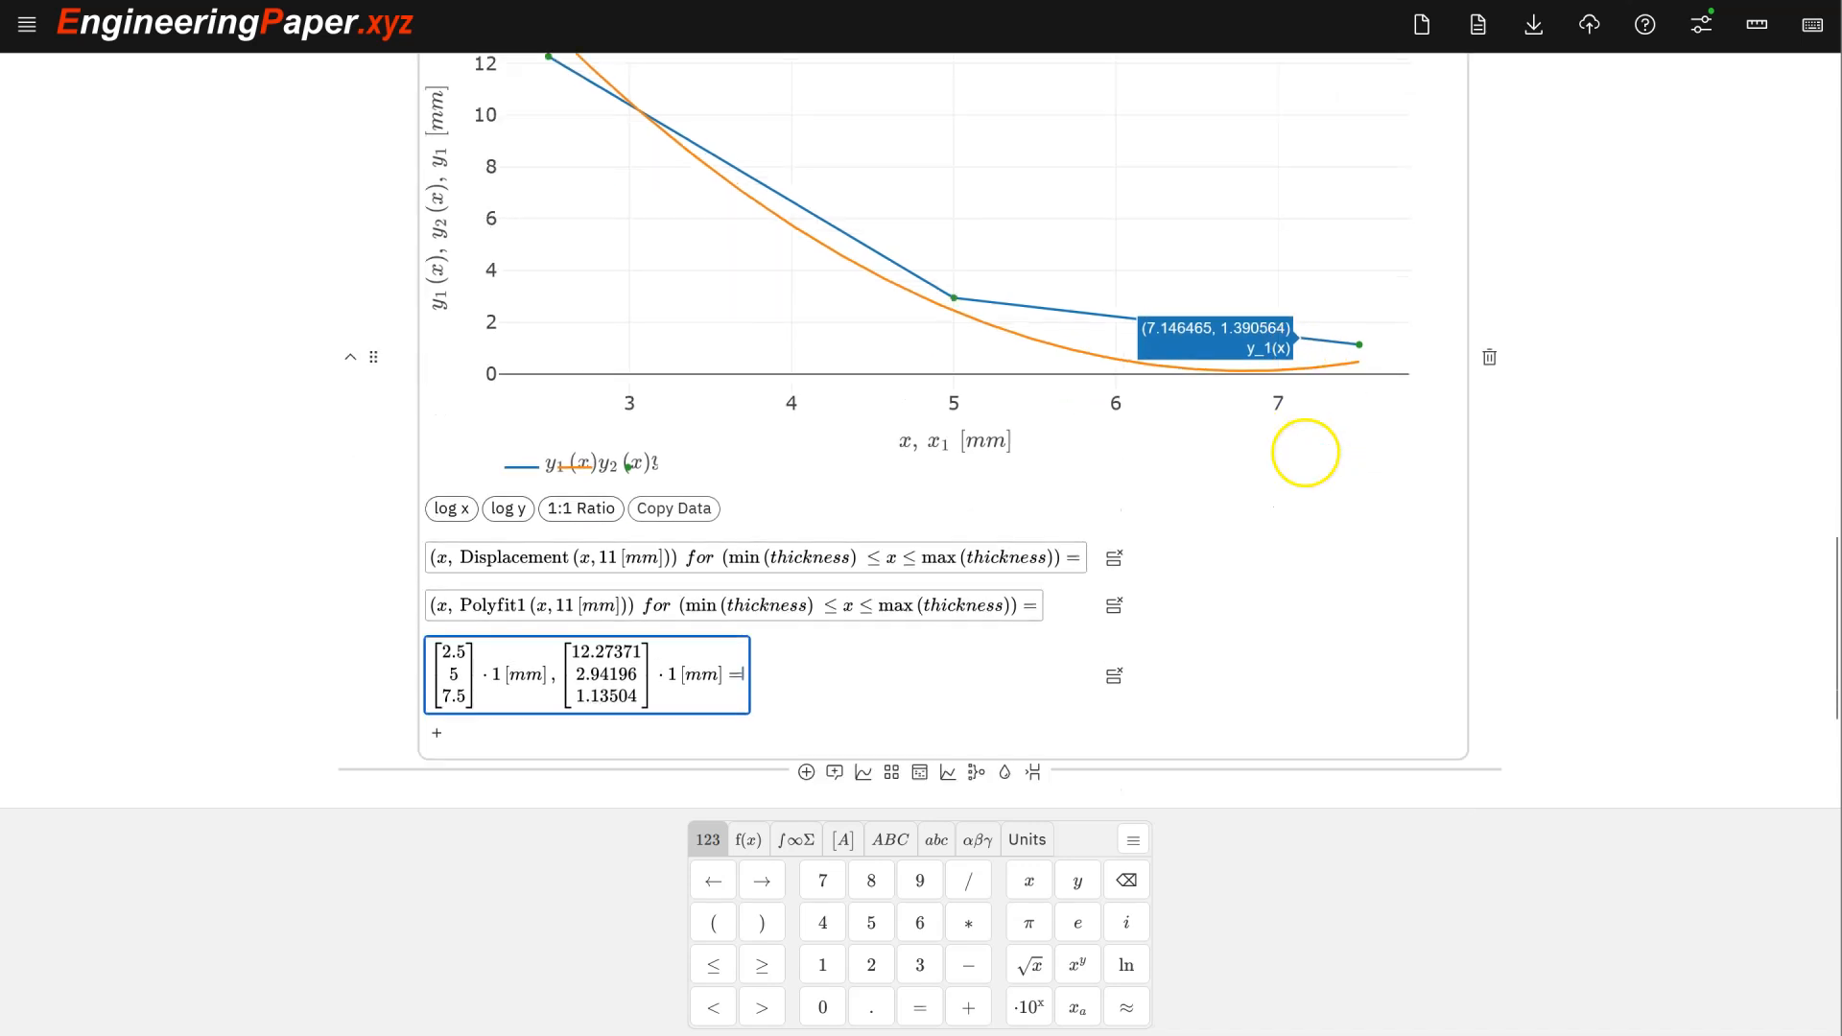
pyautogui.scroll(1, 1305, 453)
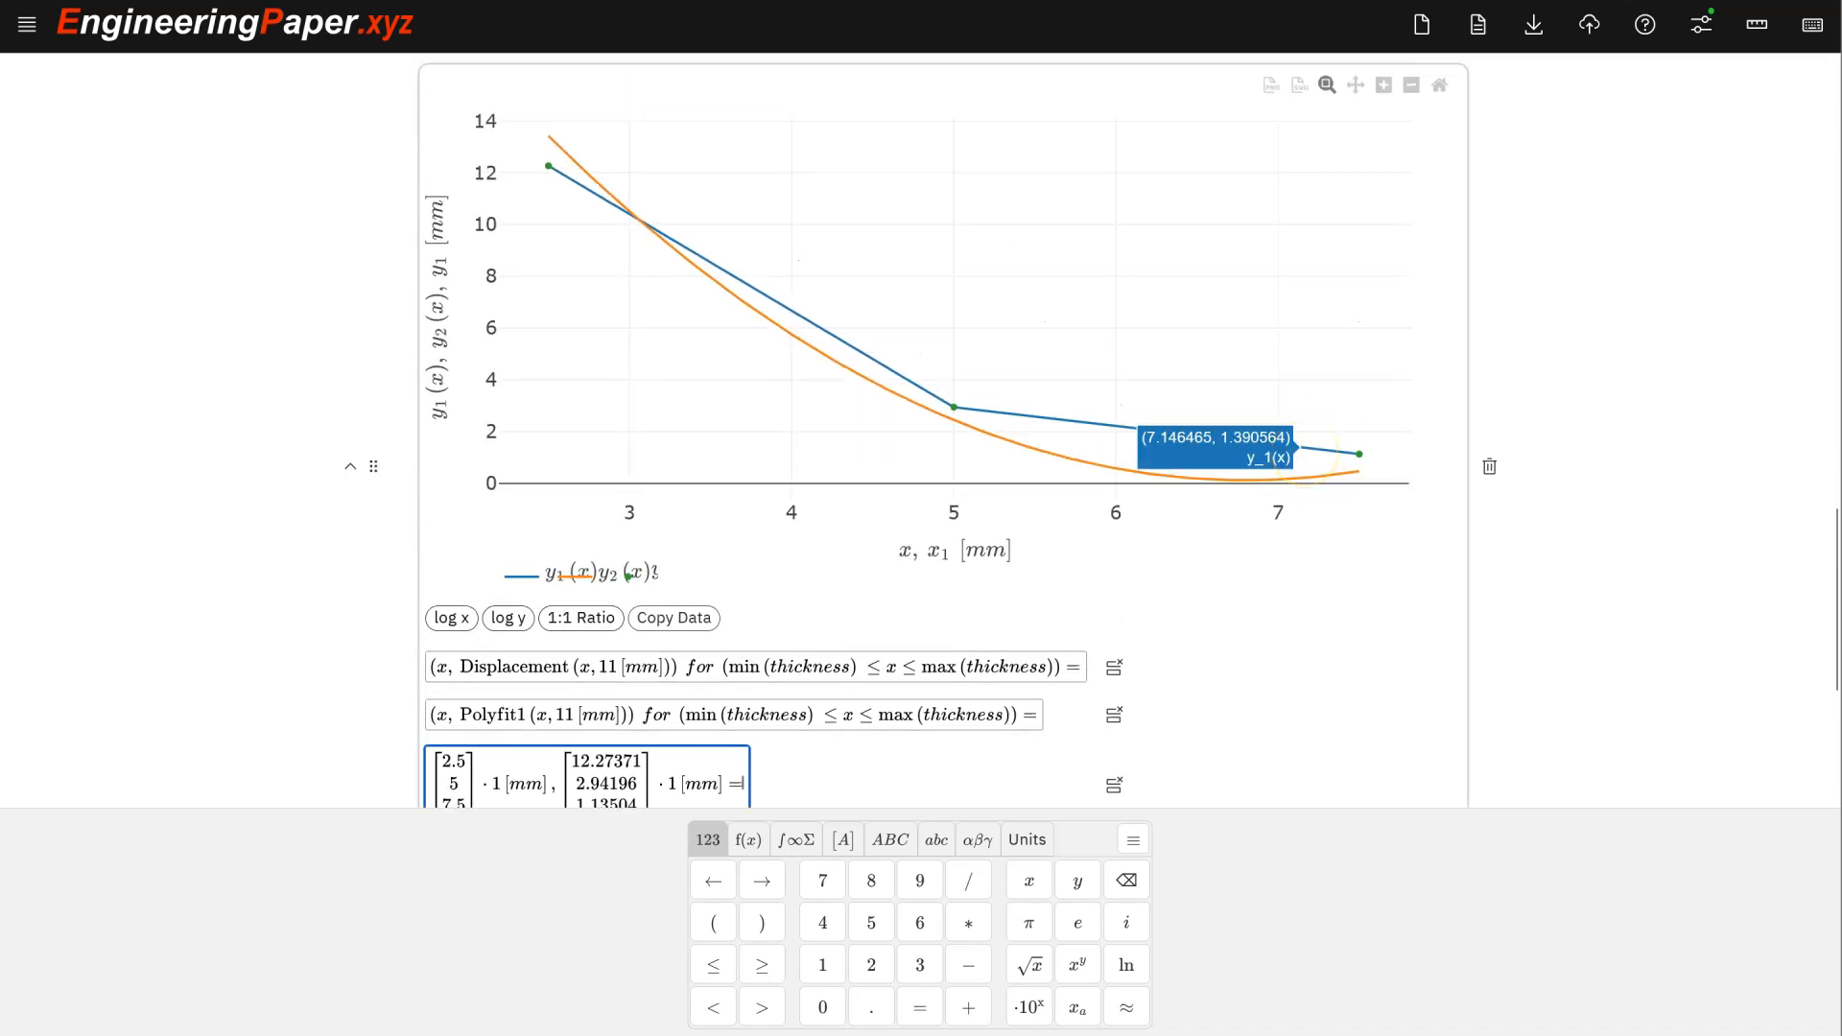
pyautogui.scroll(2, 1314, 444)
pyautogui.scroll(-4, 1104, 476)
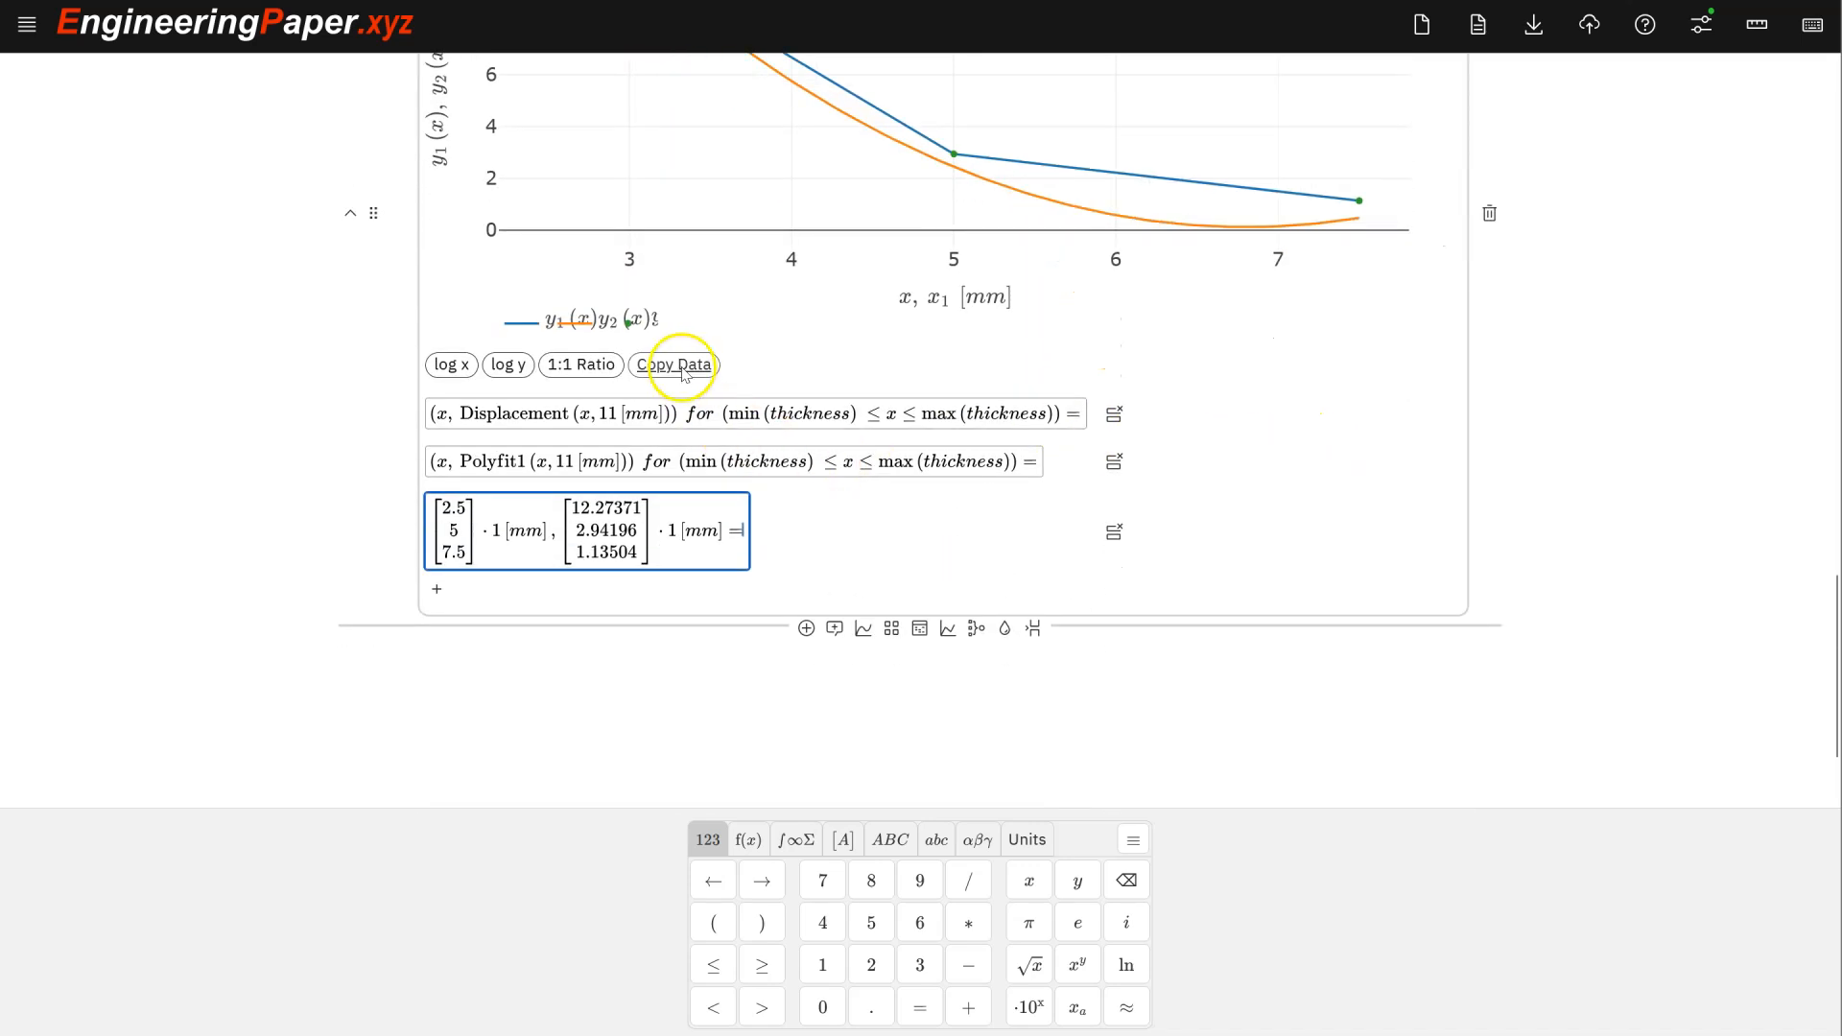
pyautogui.scroll(10, 1246, 378)
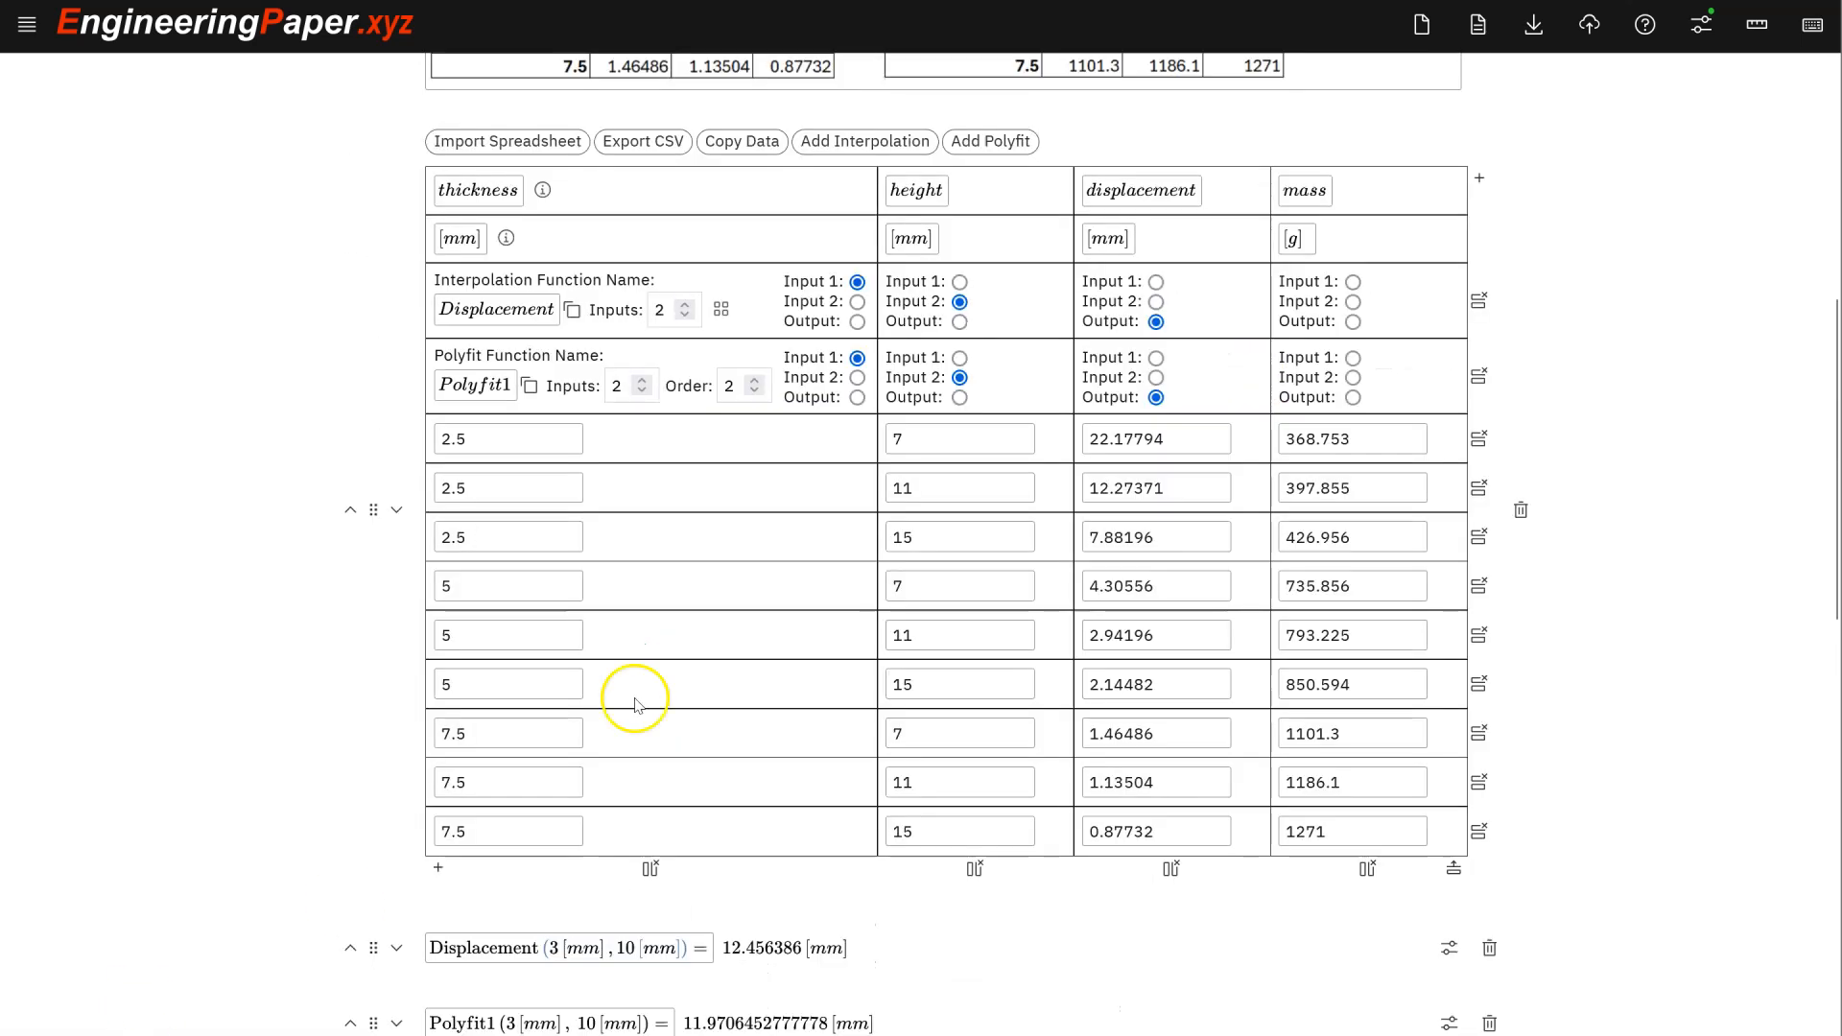
pyautogui.scroll(-1, 691, 649)
pyautogui.scroll(1, 697, 662)
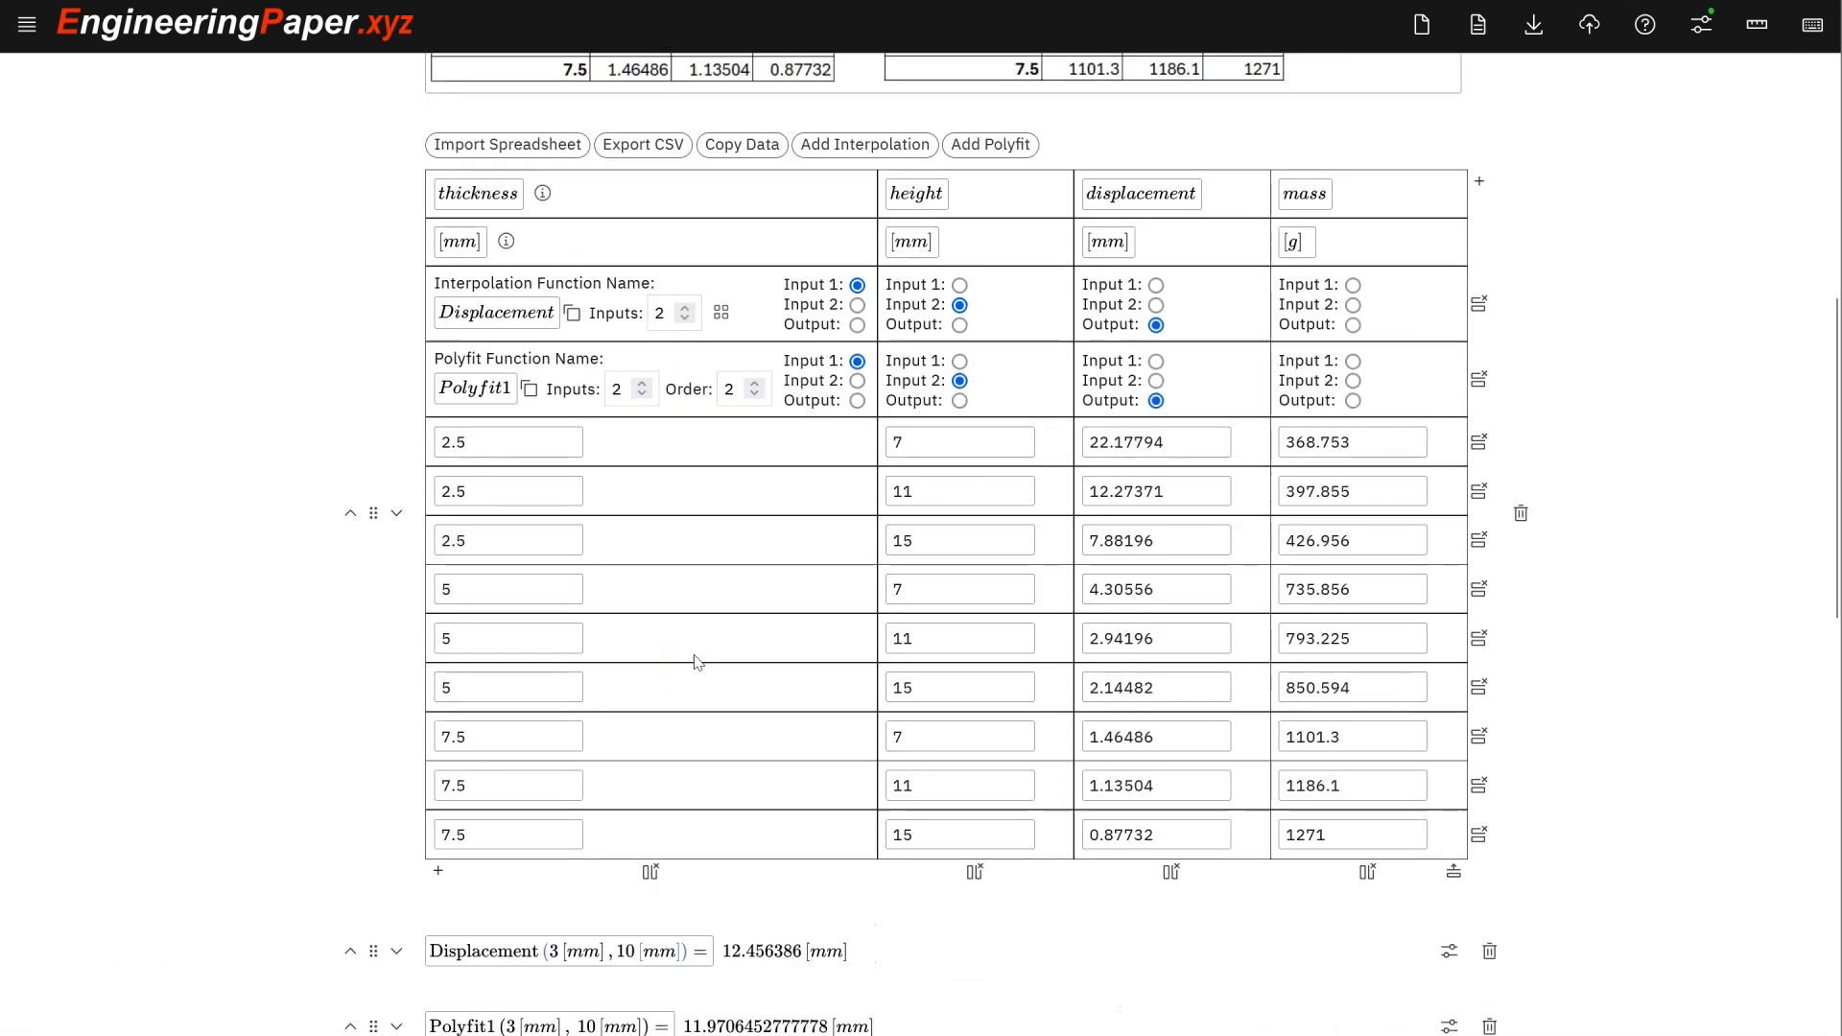
pyautogui.scroll(3, 720, 614)
pyautogui.scroll(-3, 929, 590)
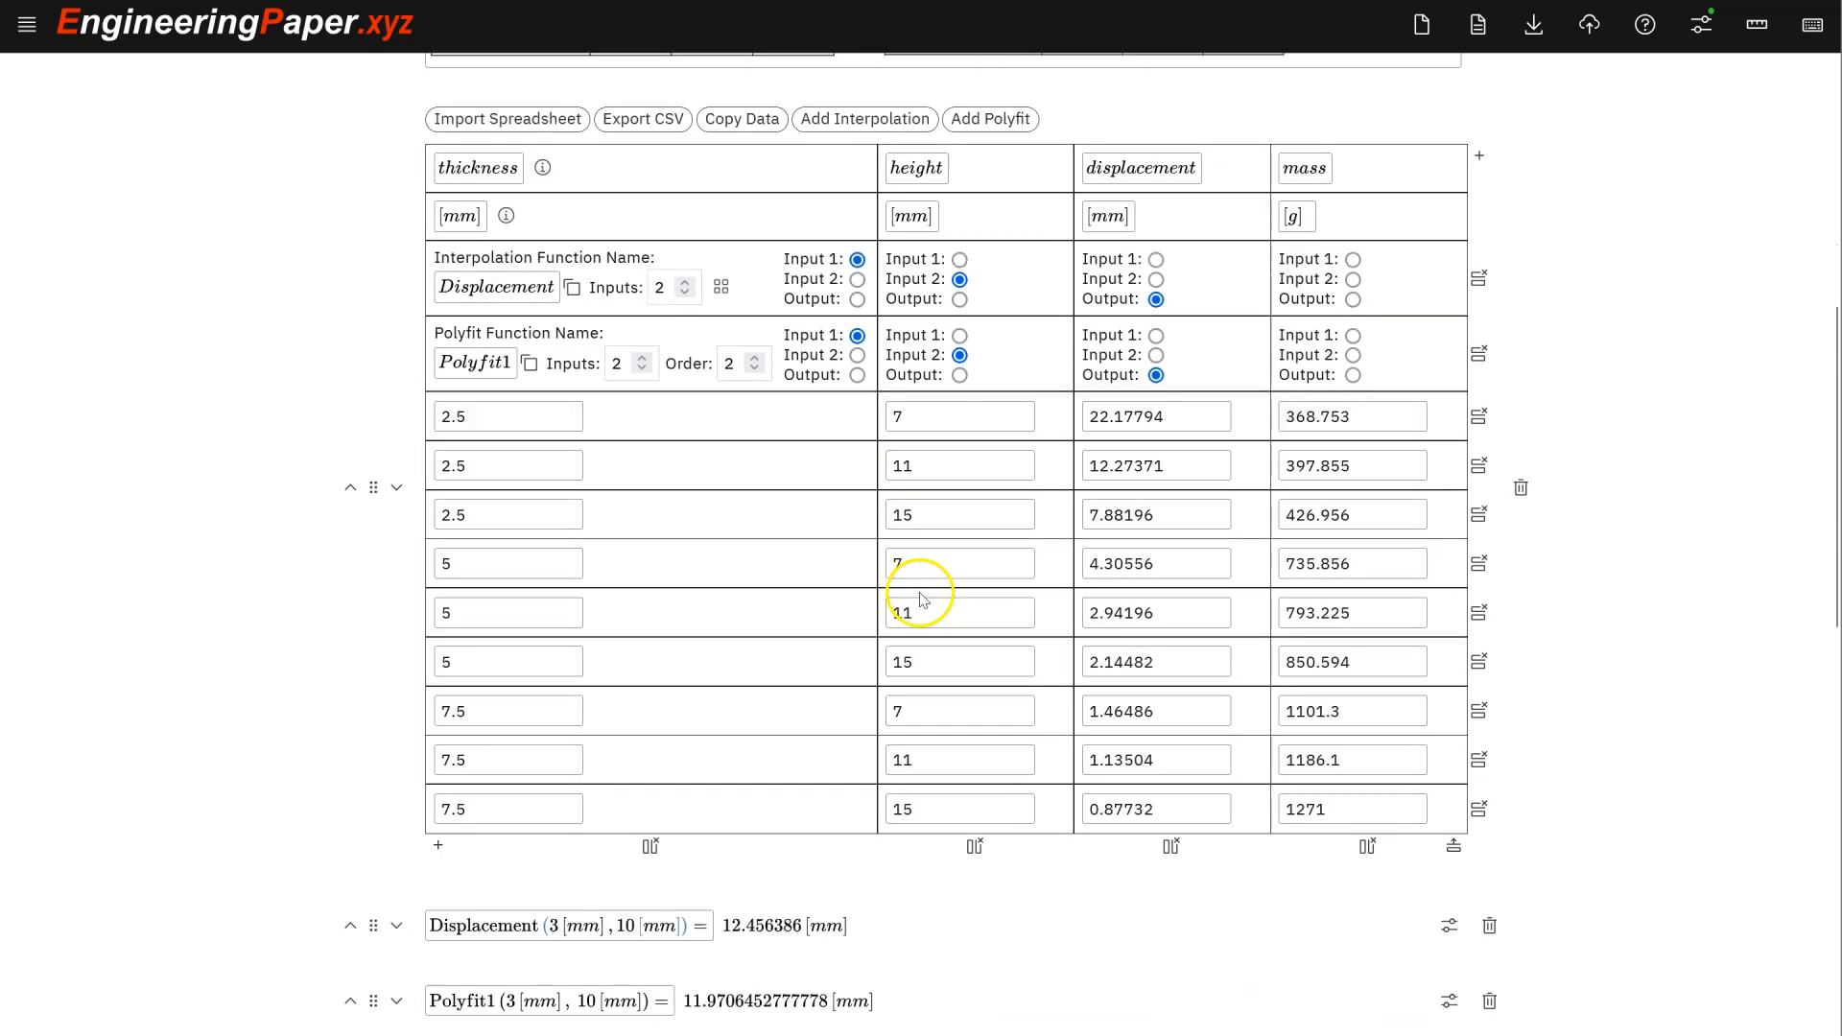
pyautogui.scroll(-1, 923, 600)
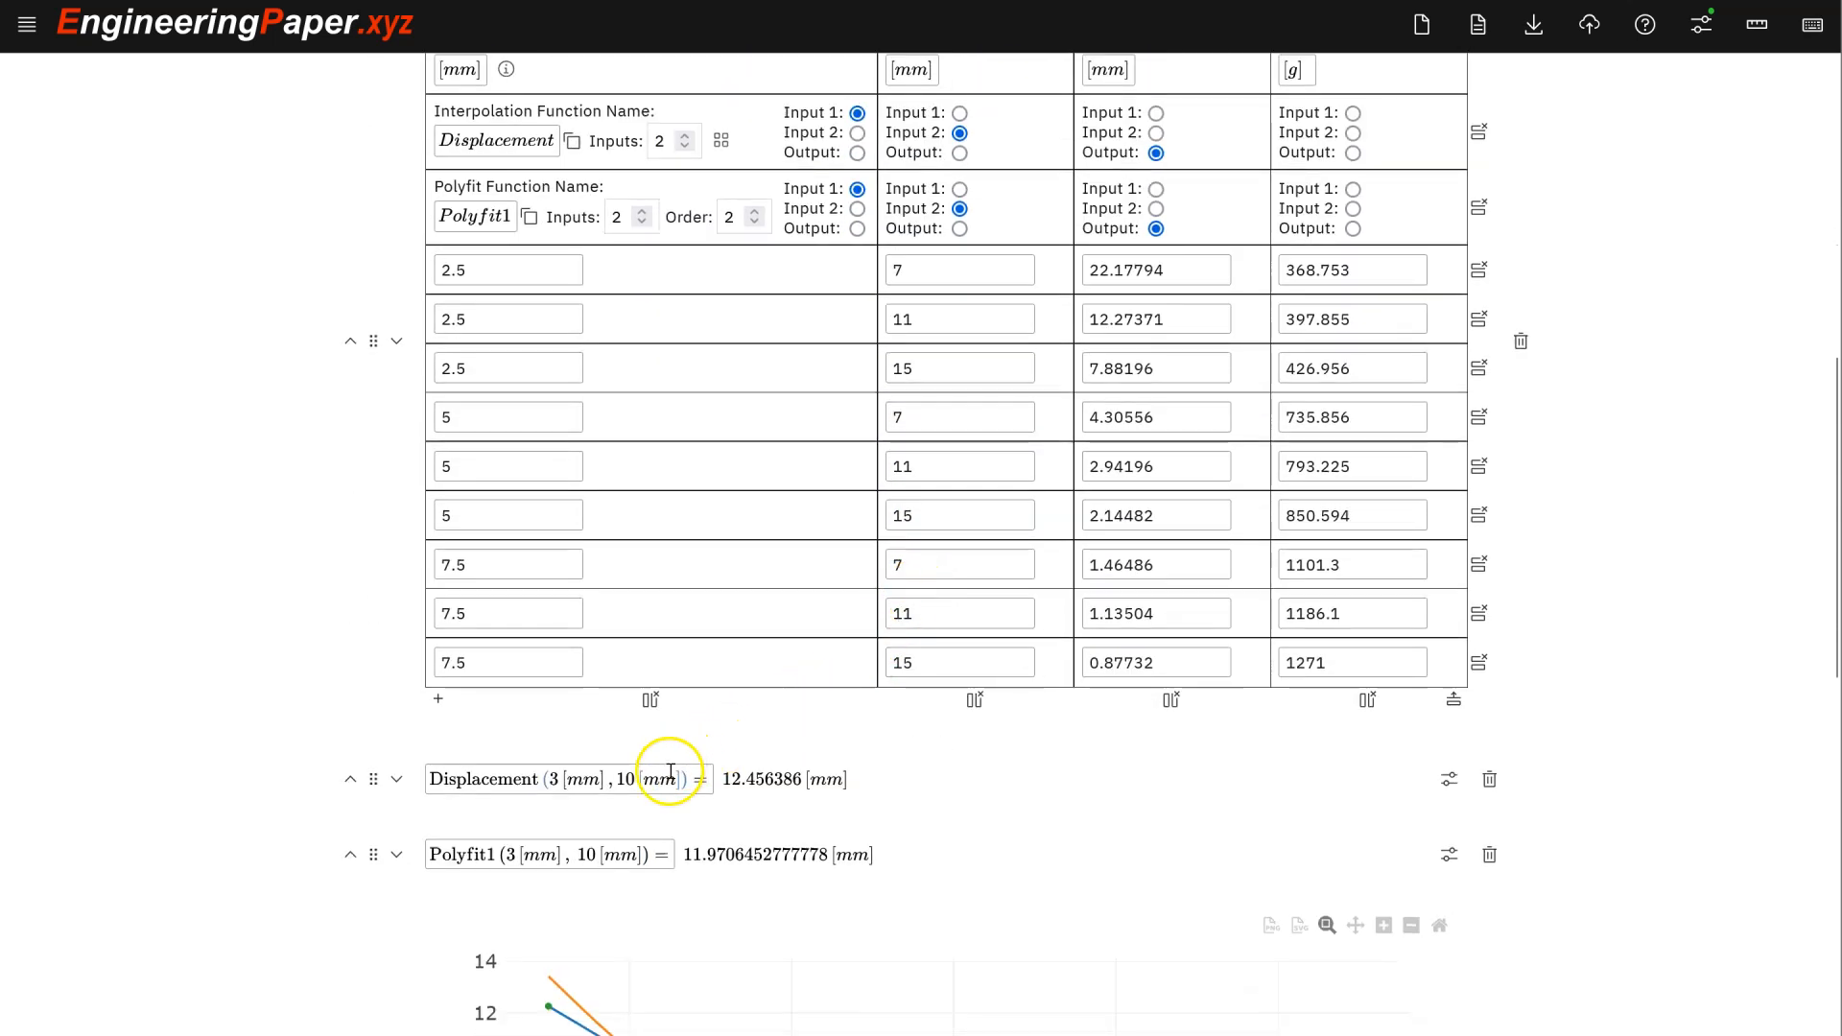
pyautogui.scroll(1, 707, 663)
pyautogui.scroll(1, 696, 660)
pyautogui.scroll(-1, 527, 666)
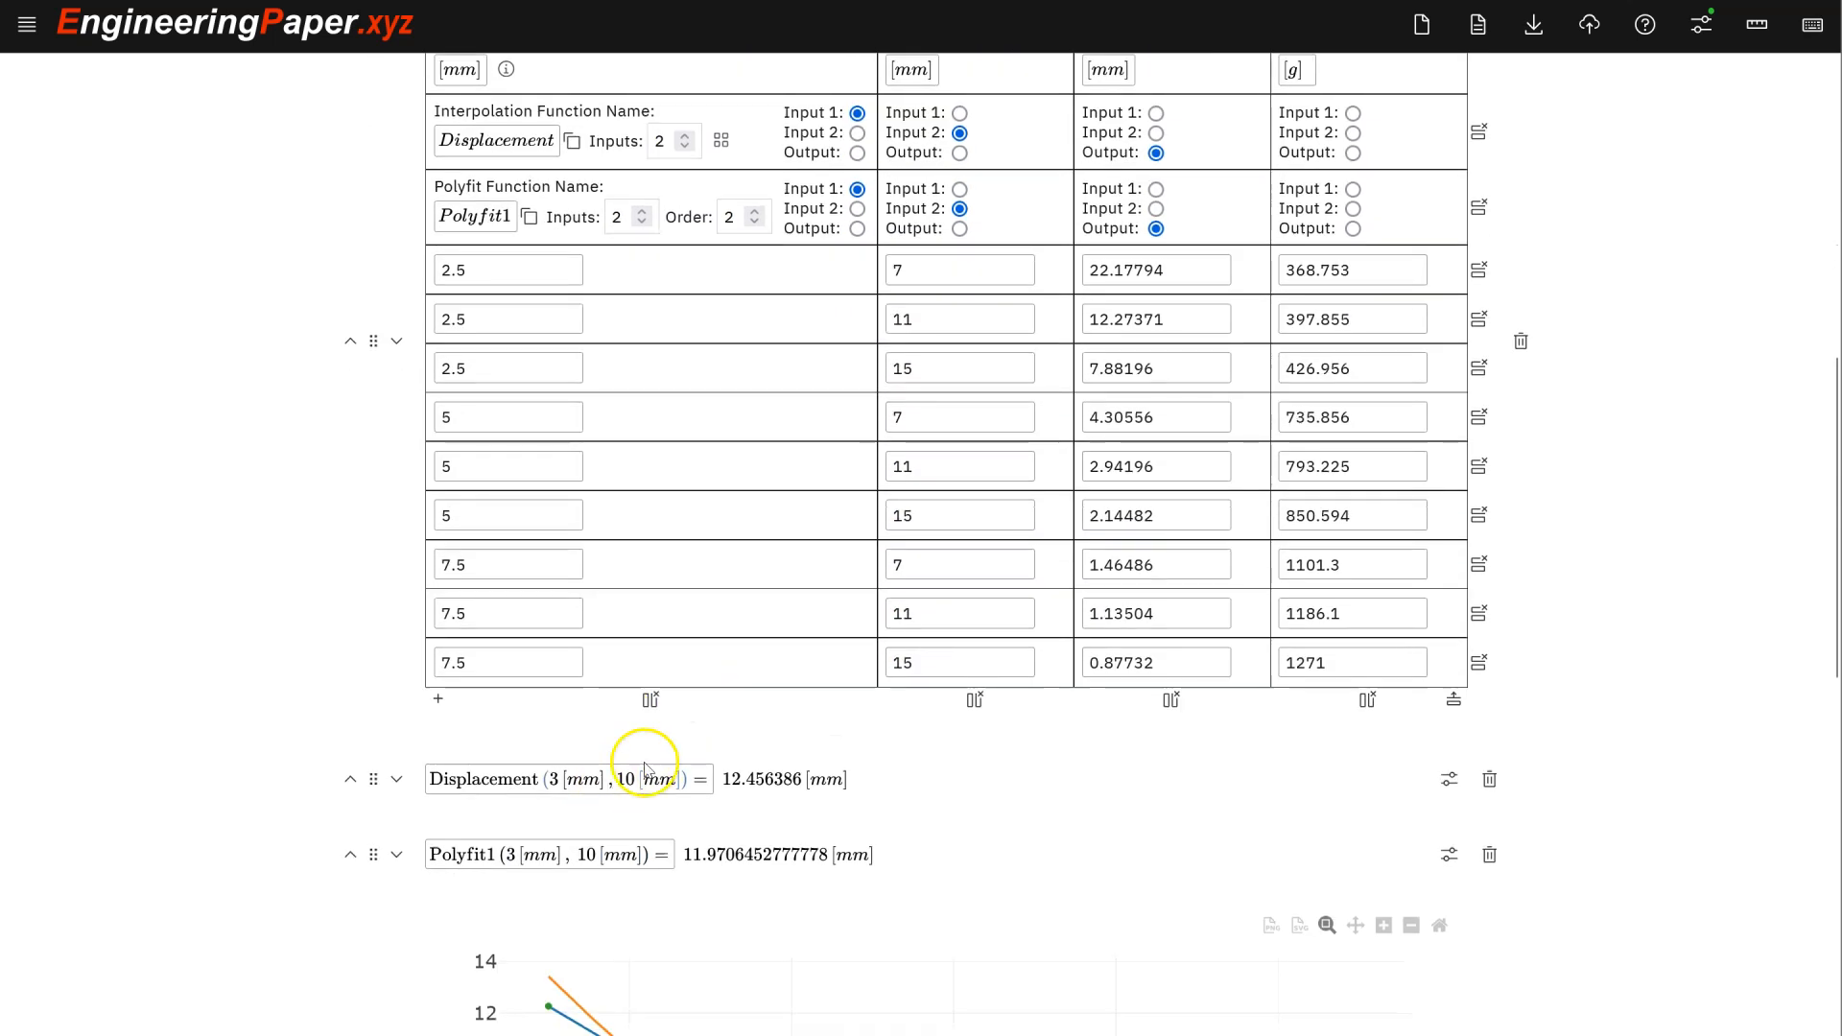
pyautogui.scroll(1, 614, 671)
pyautogui.scroll(-1, 573, 624)
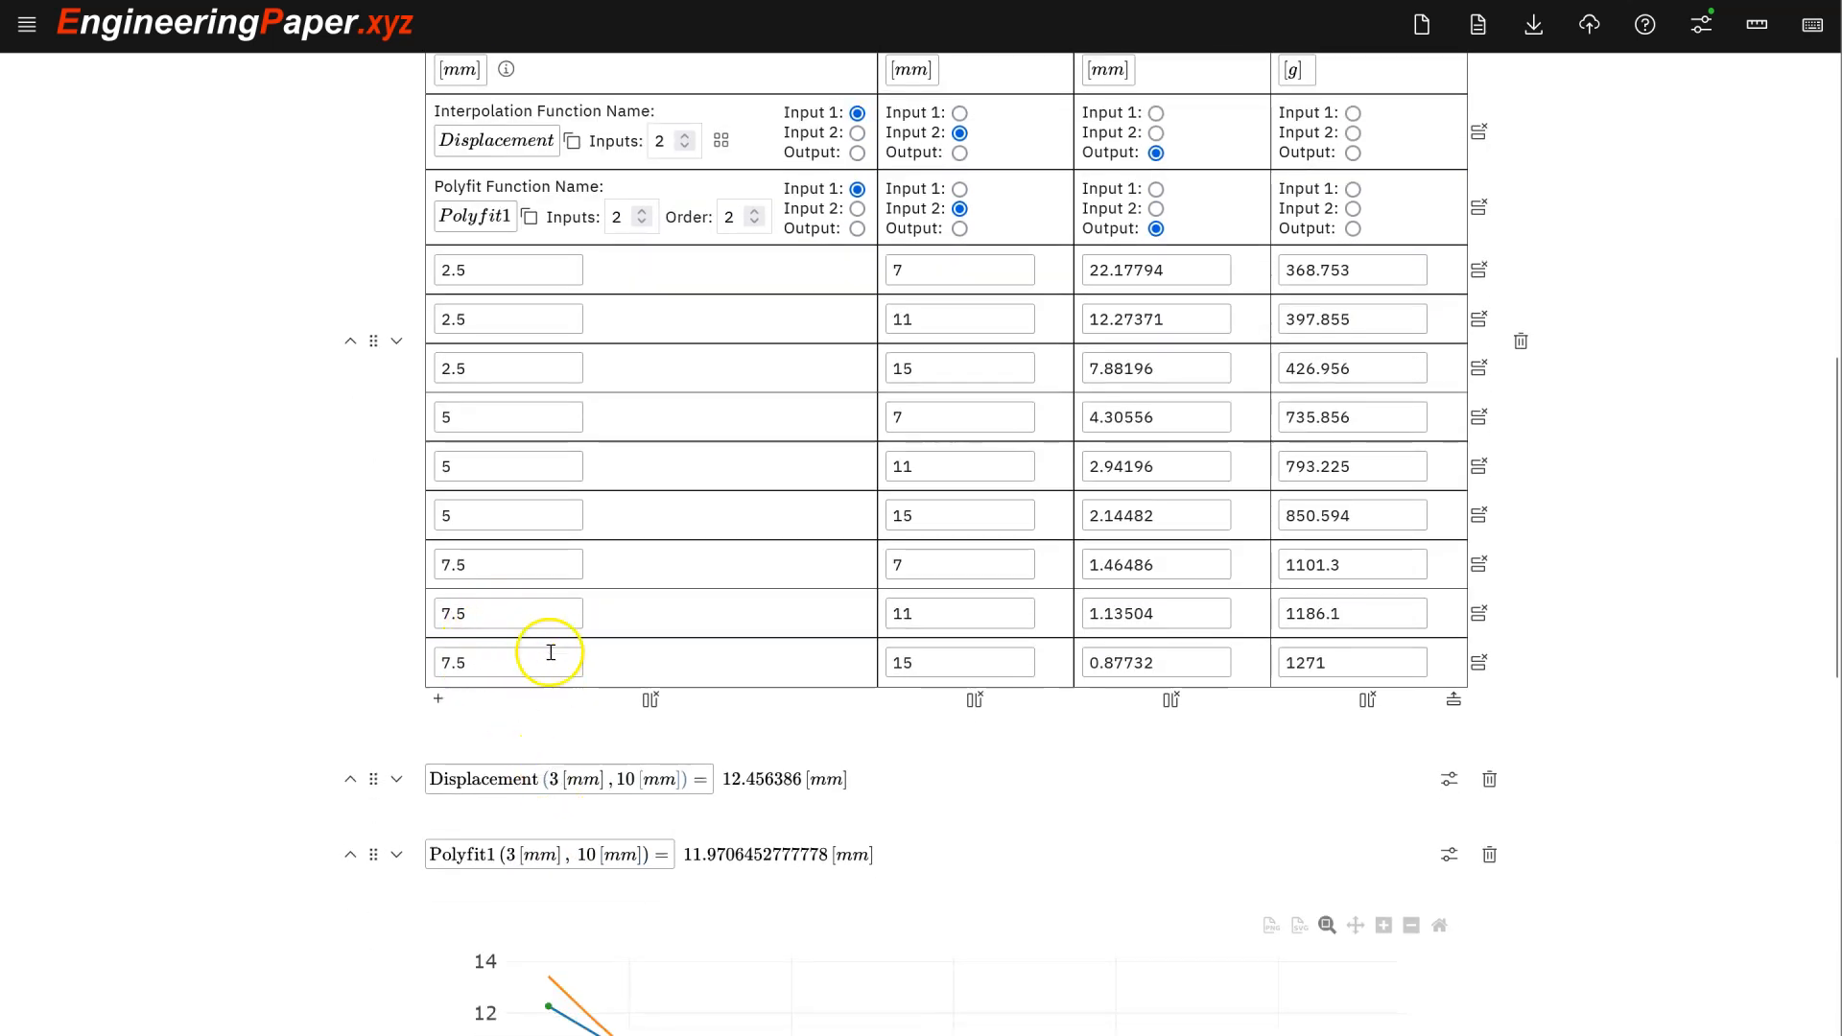
# - Change the Displacement query's thickness to 3.5 mm, giving 10.1630045 mm
pyautogui.click(556, 782)
pyautogui.press('BackSpace')
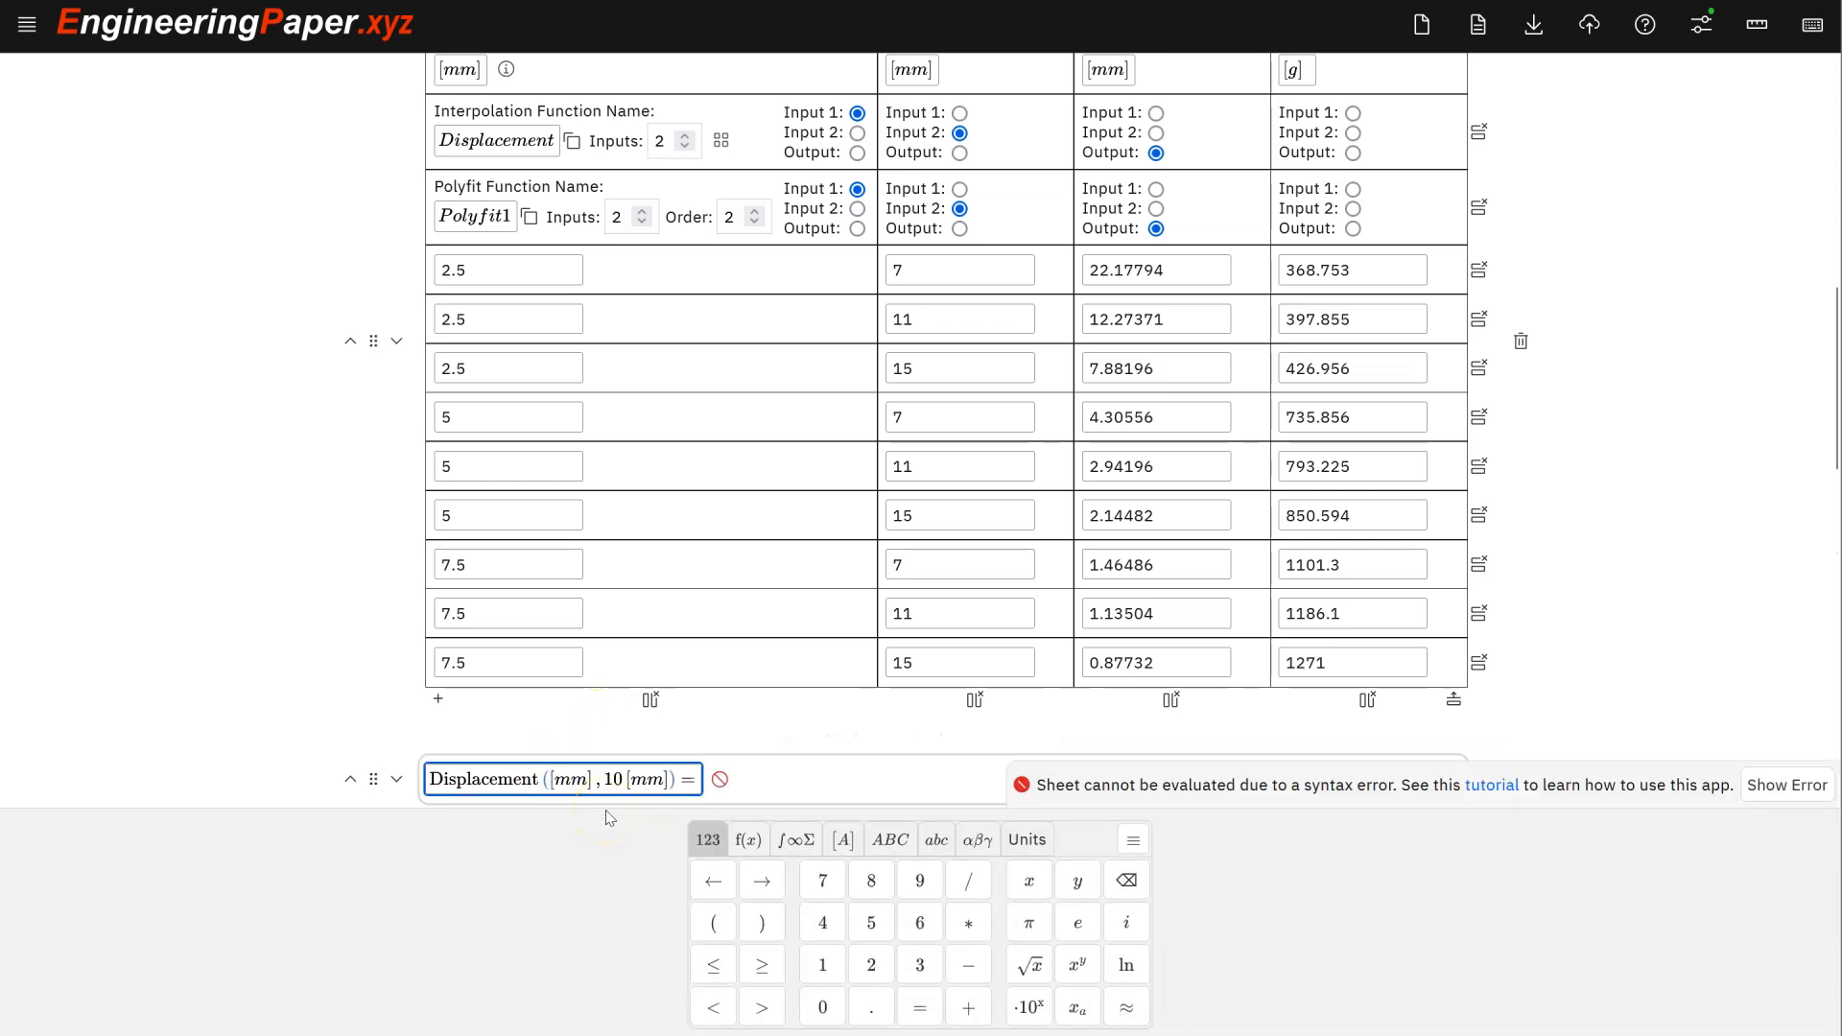
pyautogui.write('8')
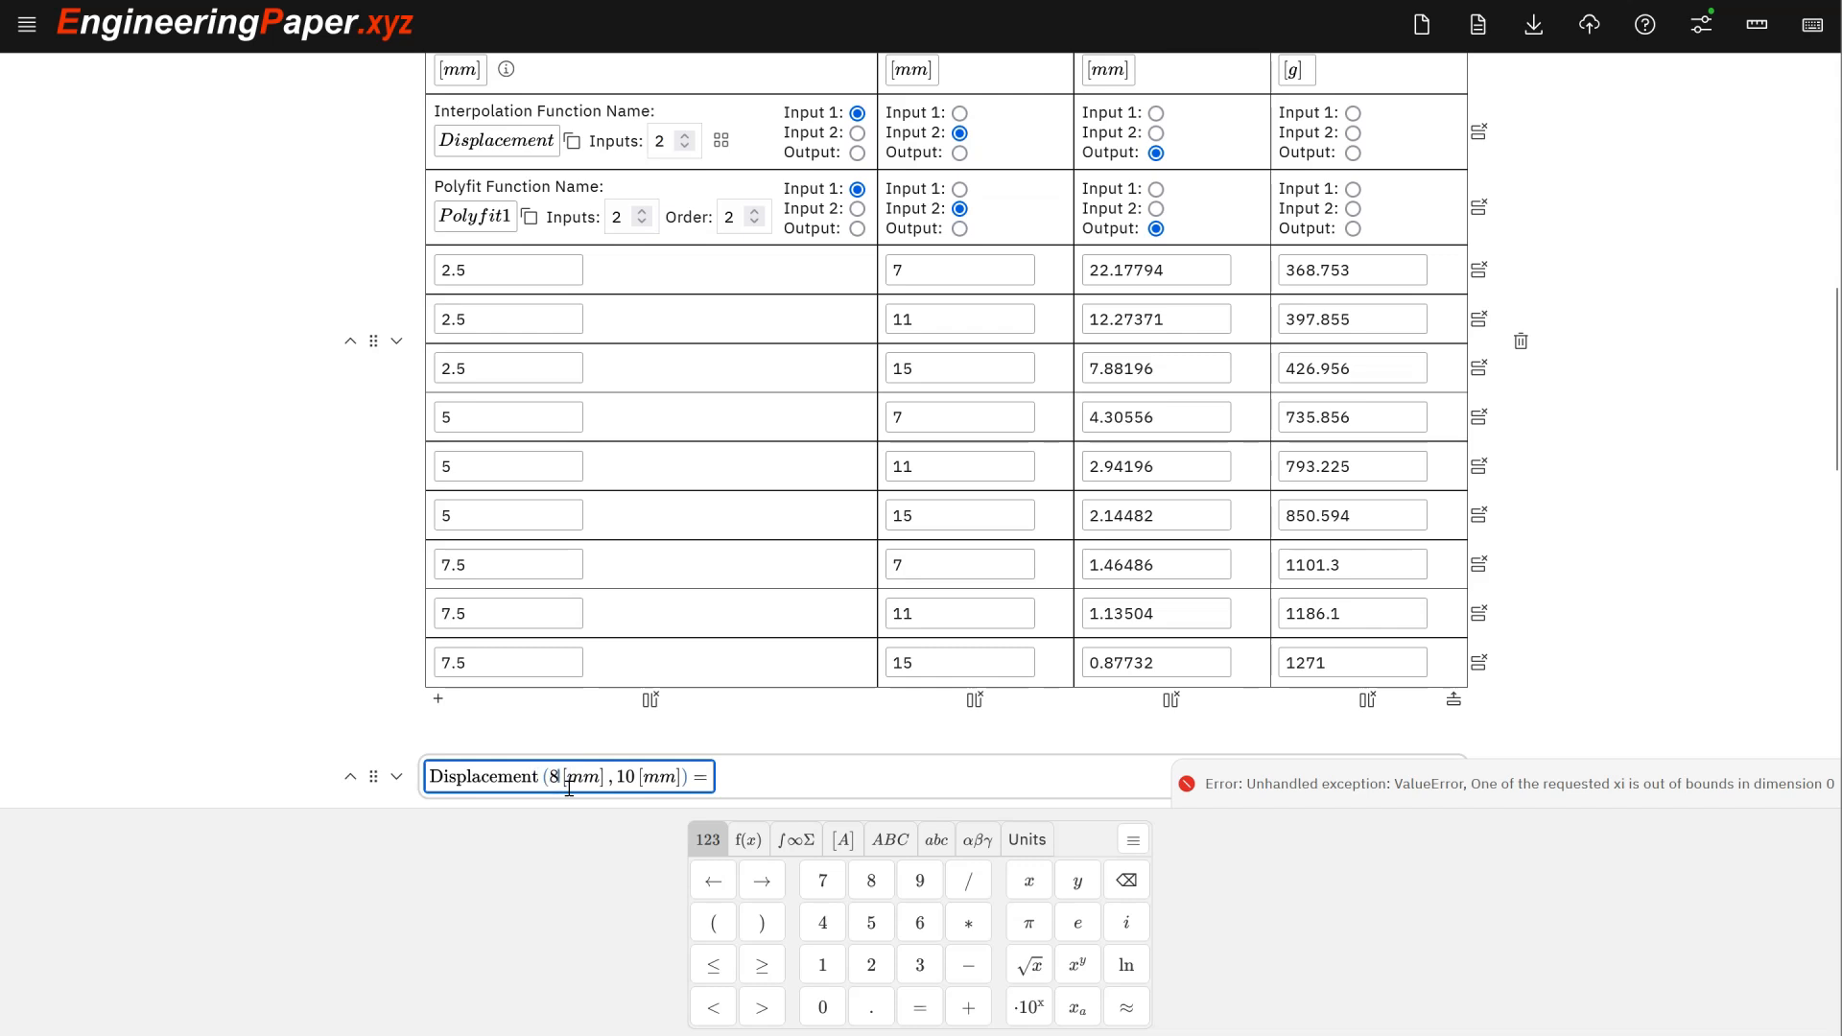
pyautogui.press('BackSpace')
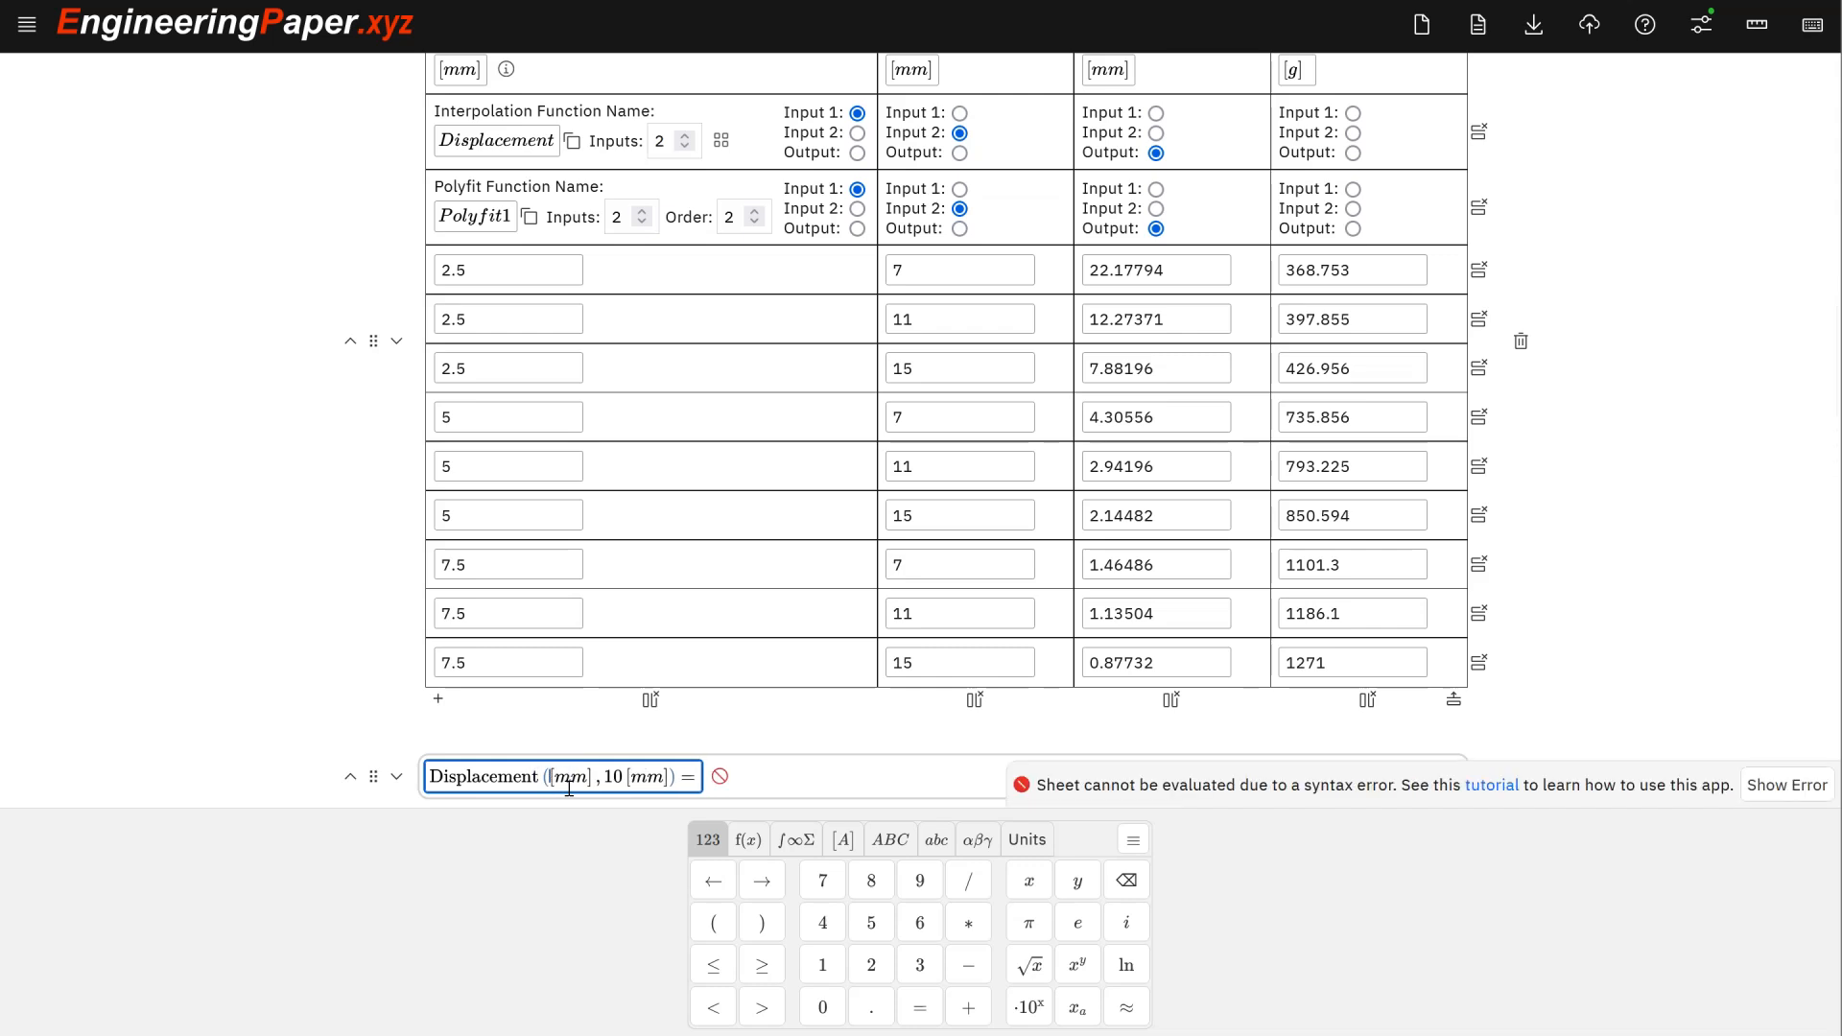
pyautogui.write('3.5')
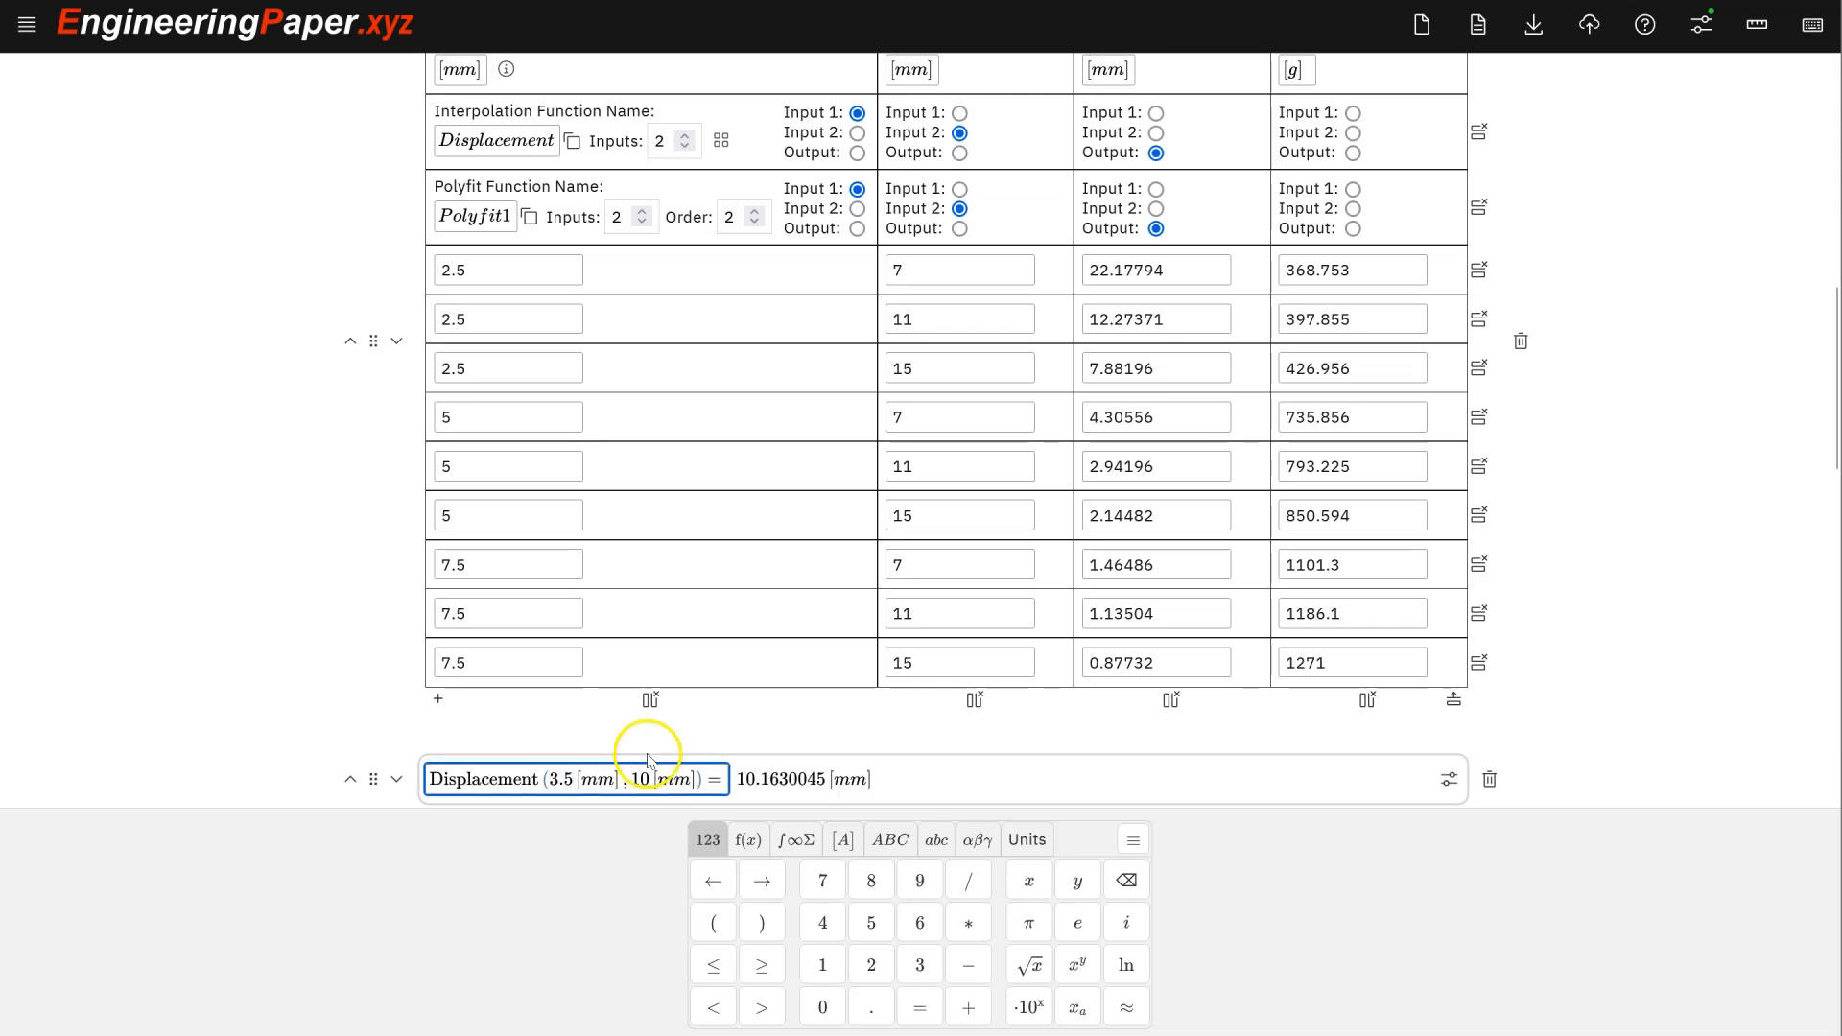
pyautogui.scroll(-3, 624, 748)
# - Change the Polyfit1 query's thickness to 3.5 mm, giving 9.24285644444449 mm
pyautogui.click(515, 602)
pyautogui.press('BackSpace')
pyautogui.write('8 [mm] , 10 [mm]) =')
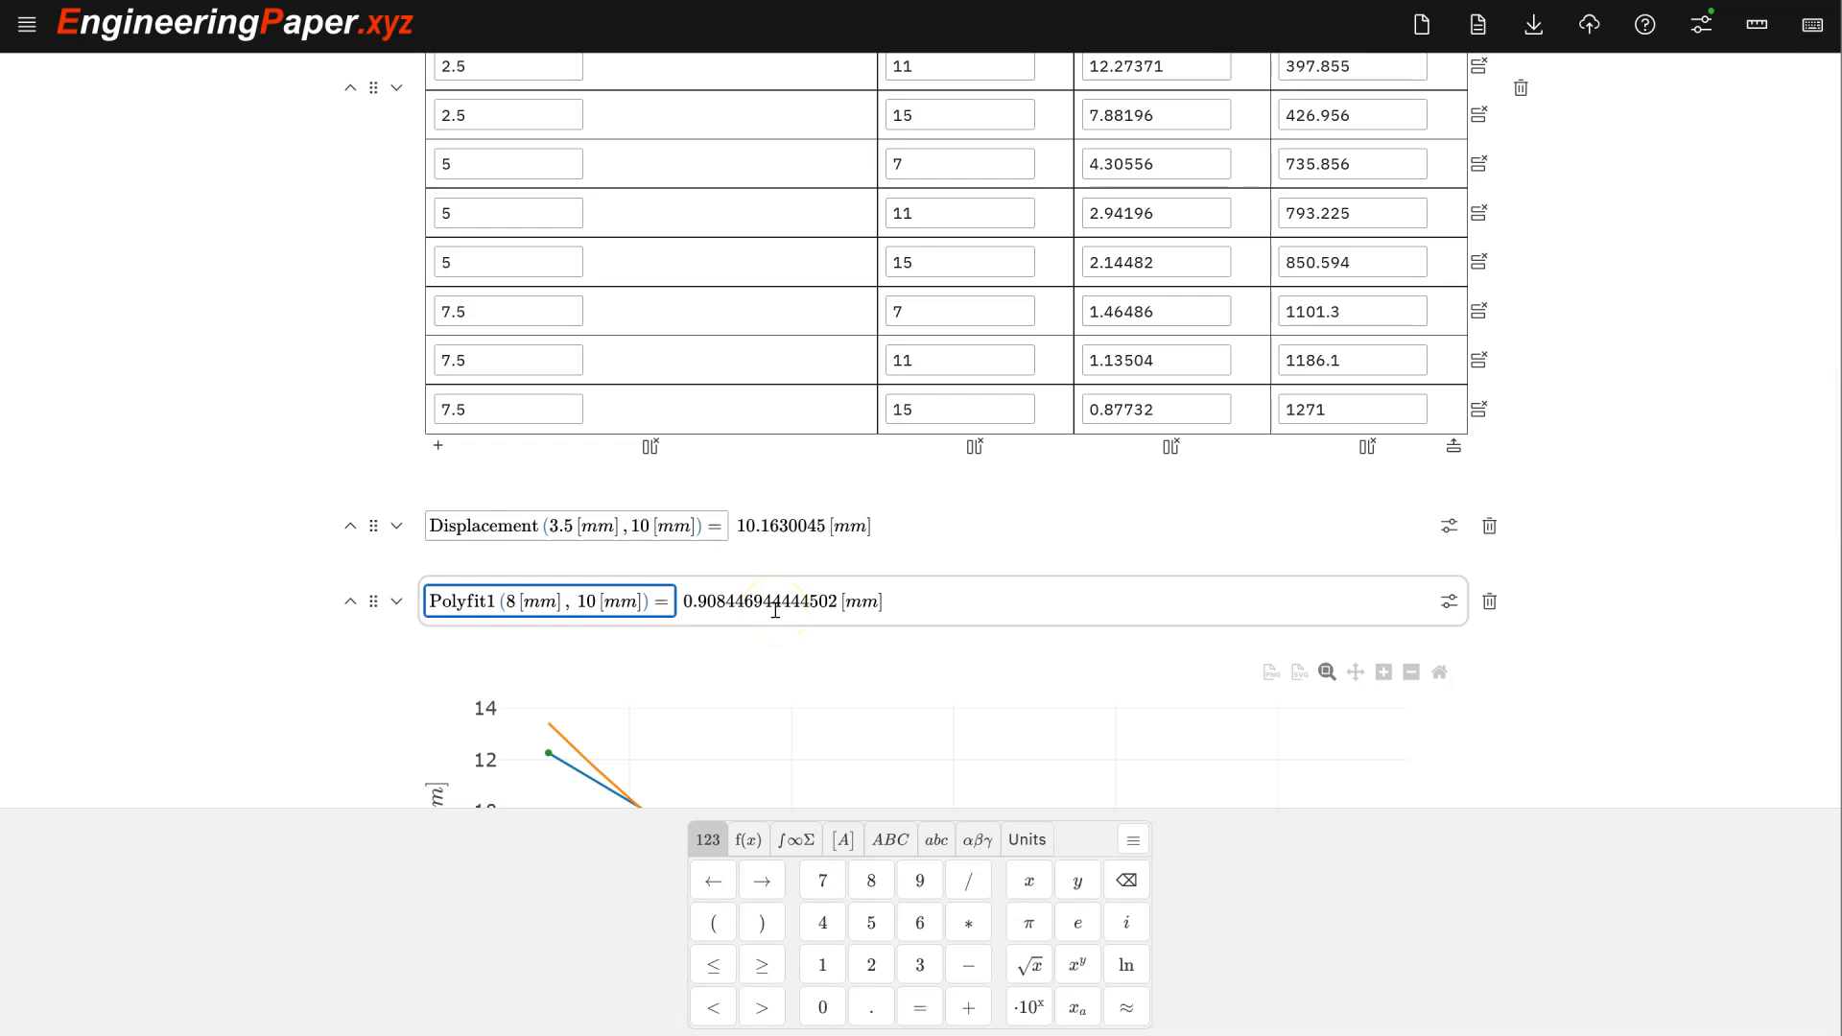
pyautogui.press('BackSpace')
pyautogui.write('3.5')
pyautogui.moveTo(760, 561)
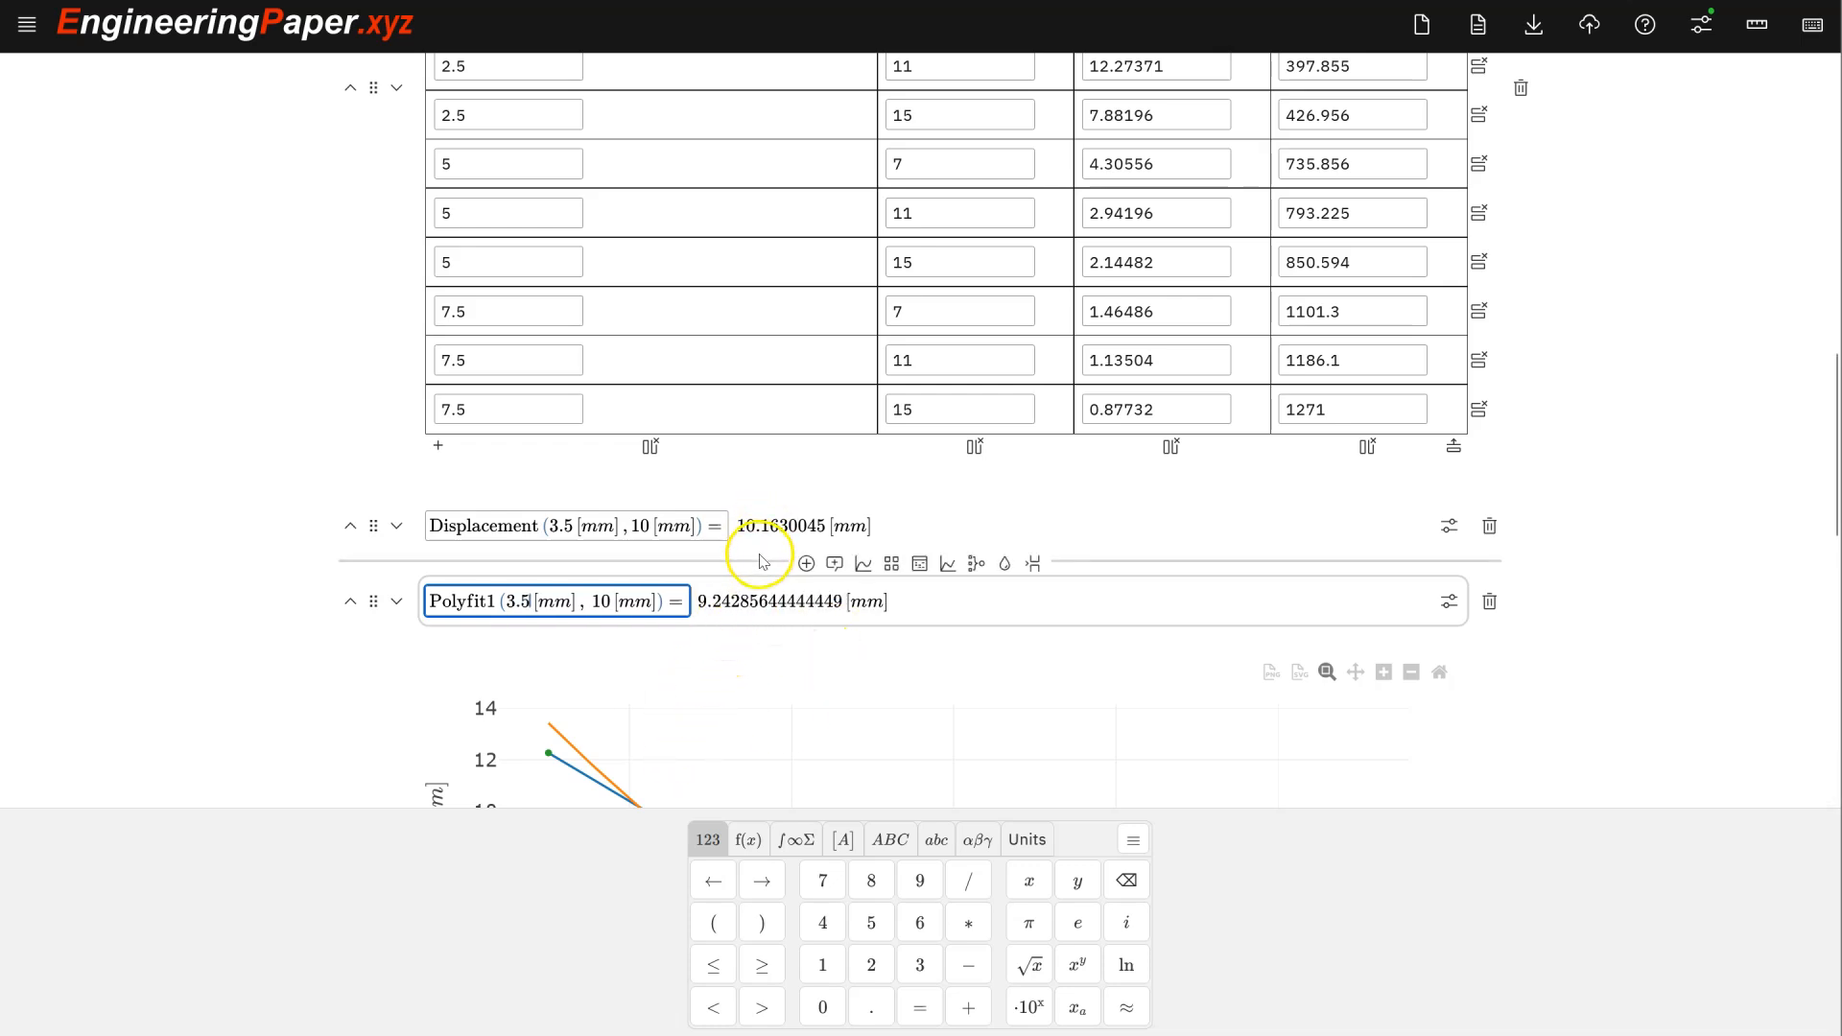
pyautogui.scroll(5, 739, 528)
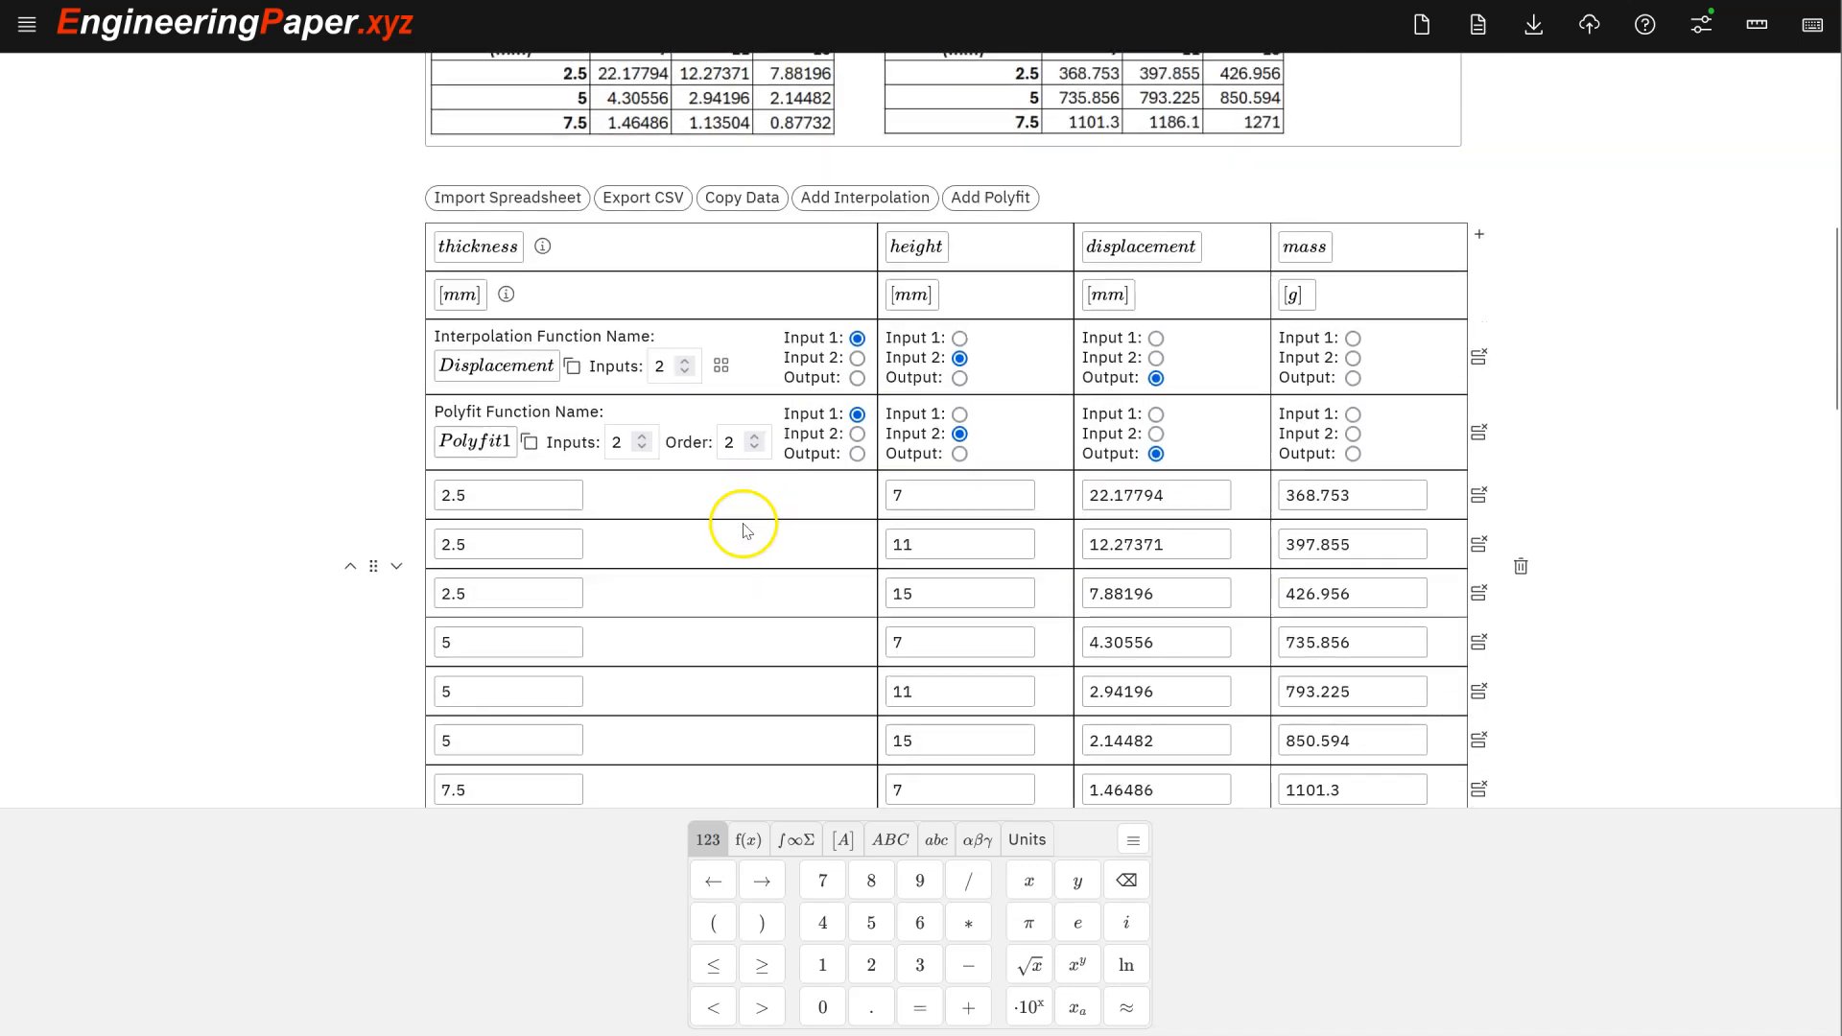
# - Dismiss the math keypad with the sheet title and reference DOE tables in view
pyautogui.scroll(-2, 747, 531)
pyautogui.scroll(-4, 1254, 378)
pyautogui.scroll(12, 1247, 380)
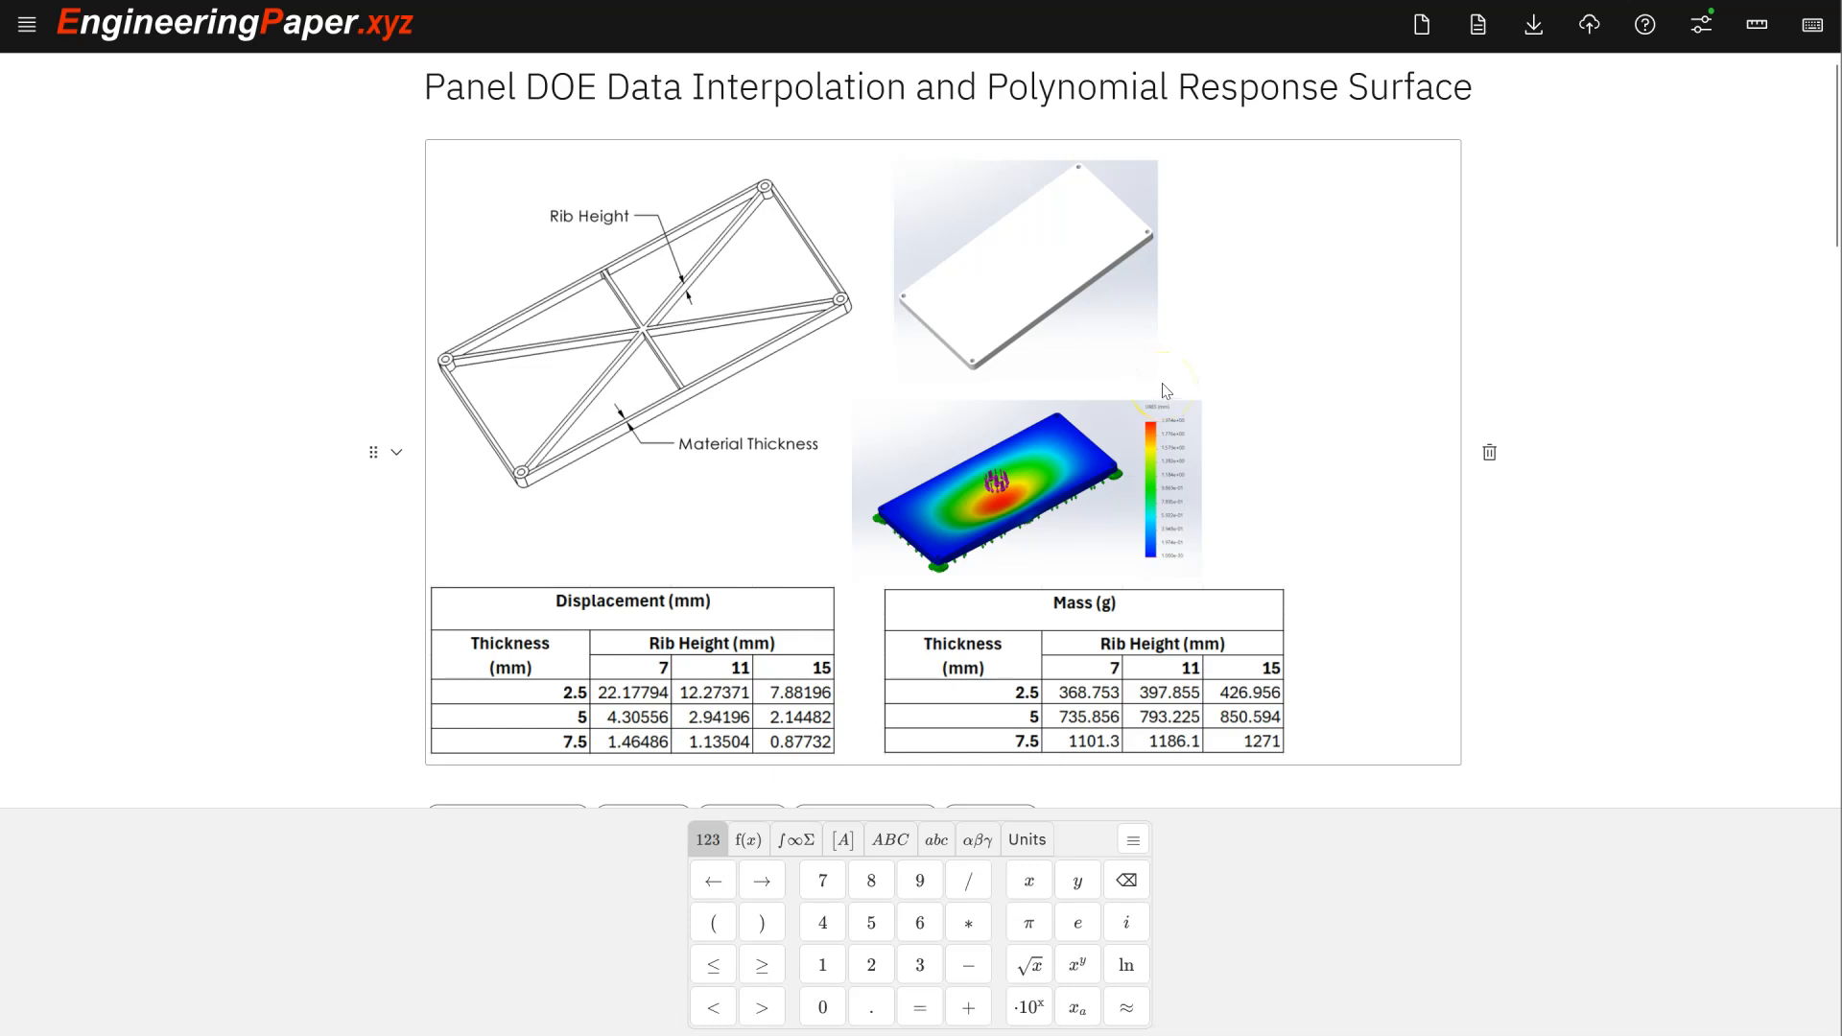
pyautogui.click(104, 391)
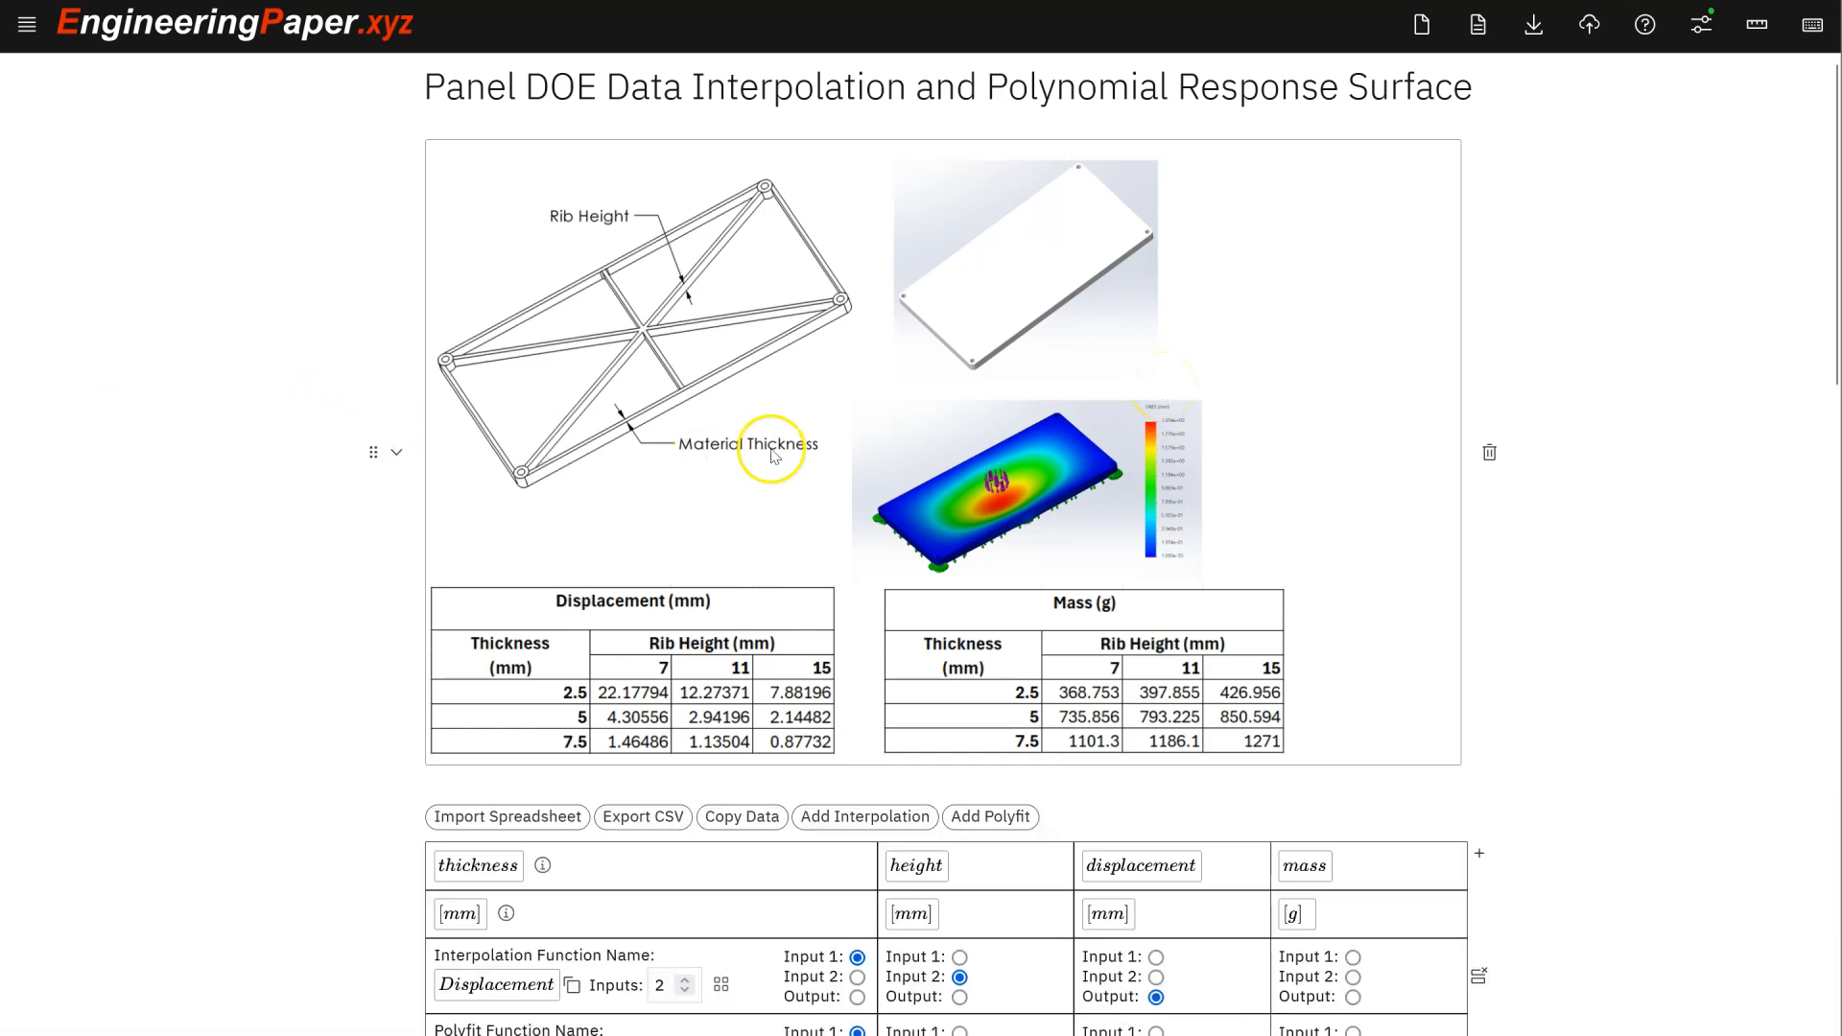